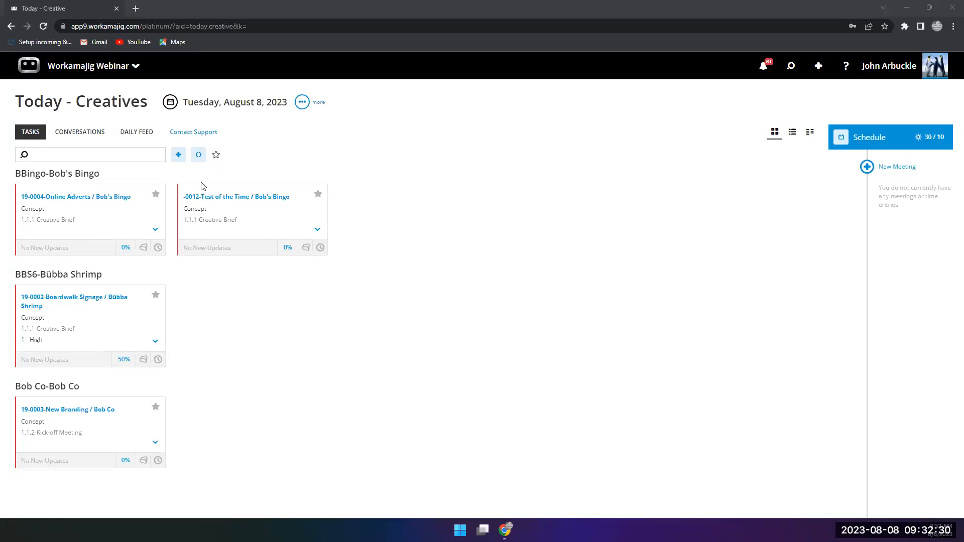
Step: Open the project manager's Today page and display the list of available Projects views
click(99, 78)
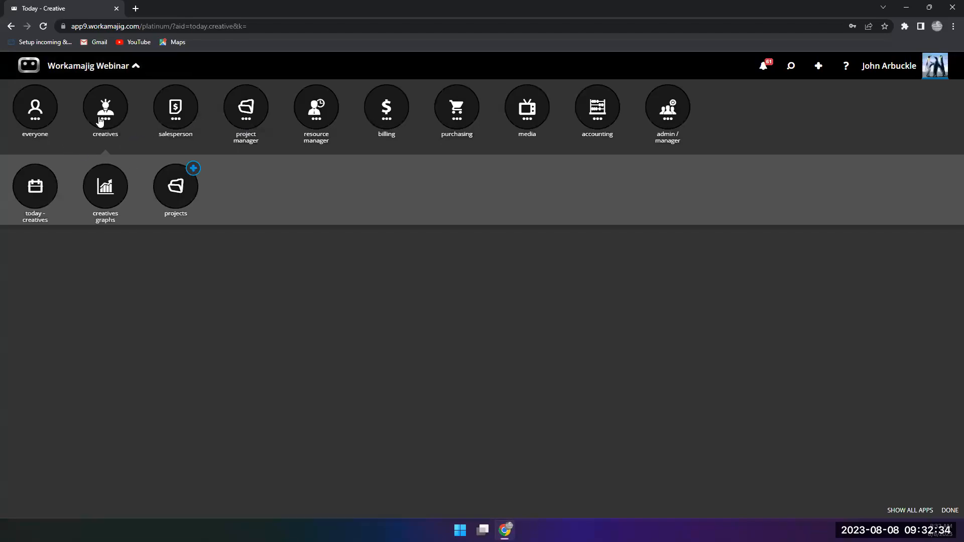
click(244, 110)
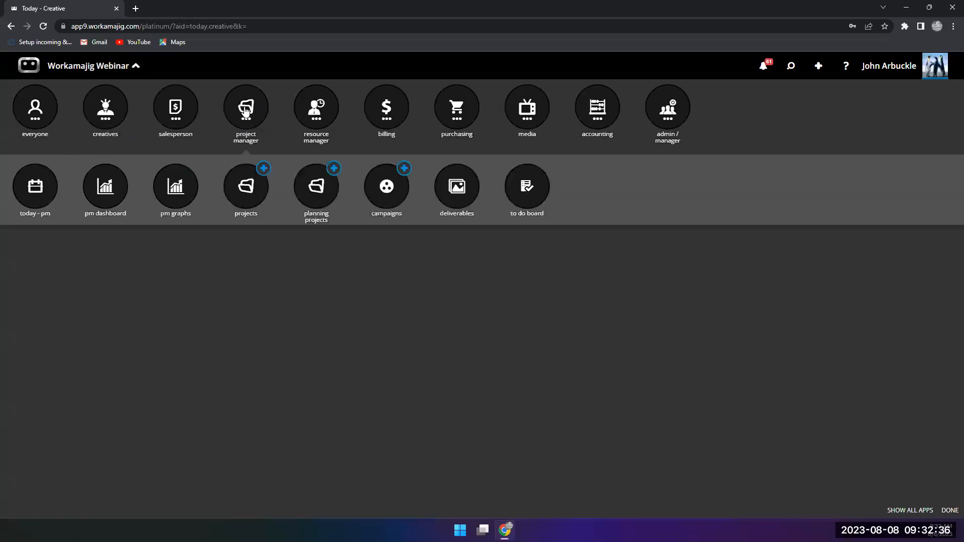
click(37, 201)
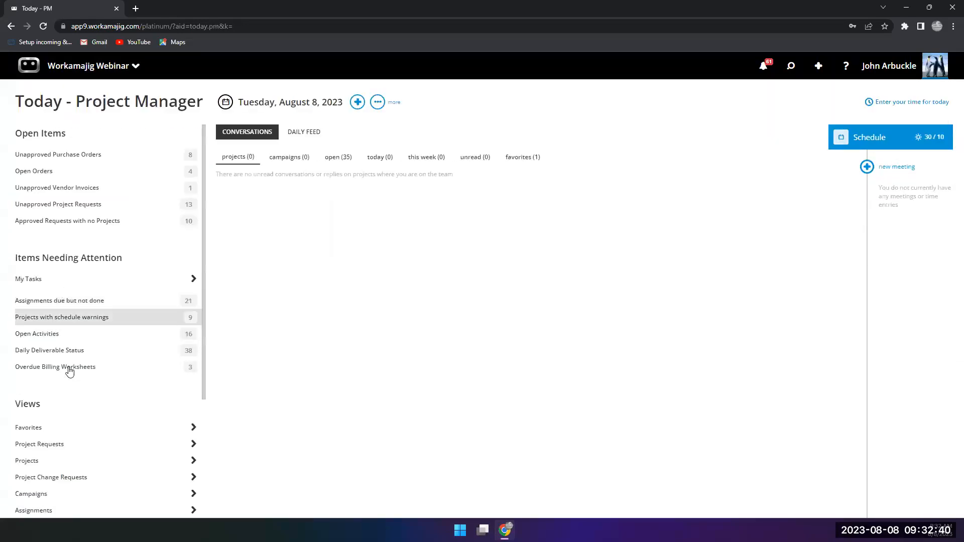
scroll(70, 404, down, 3)
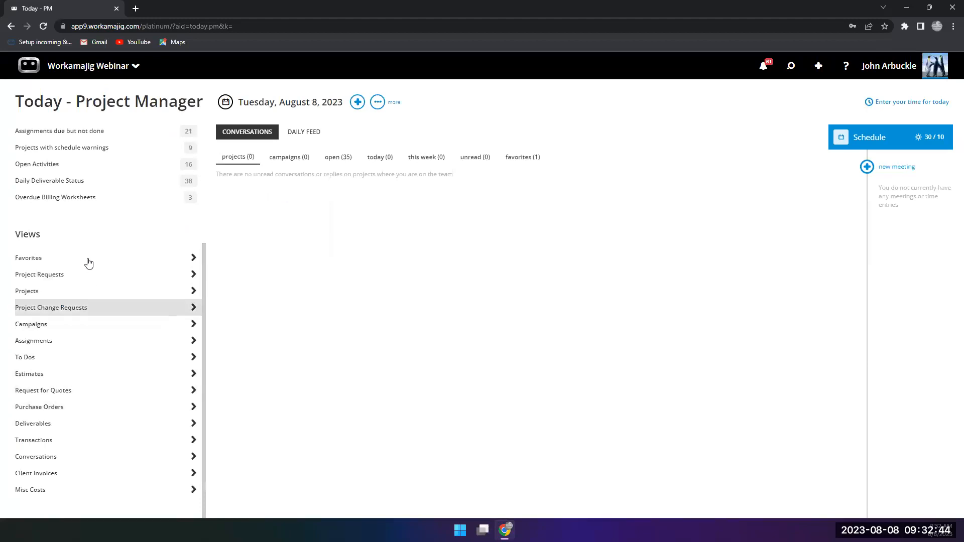
click(91, 294)
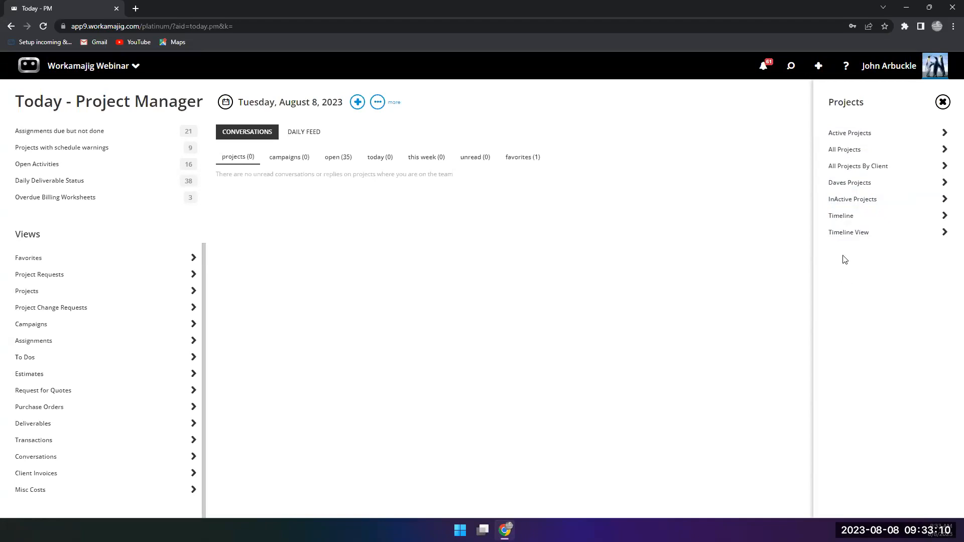
click(862, 236)
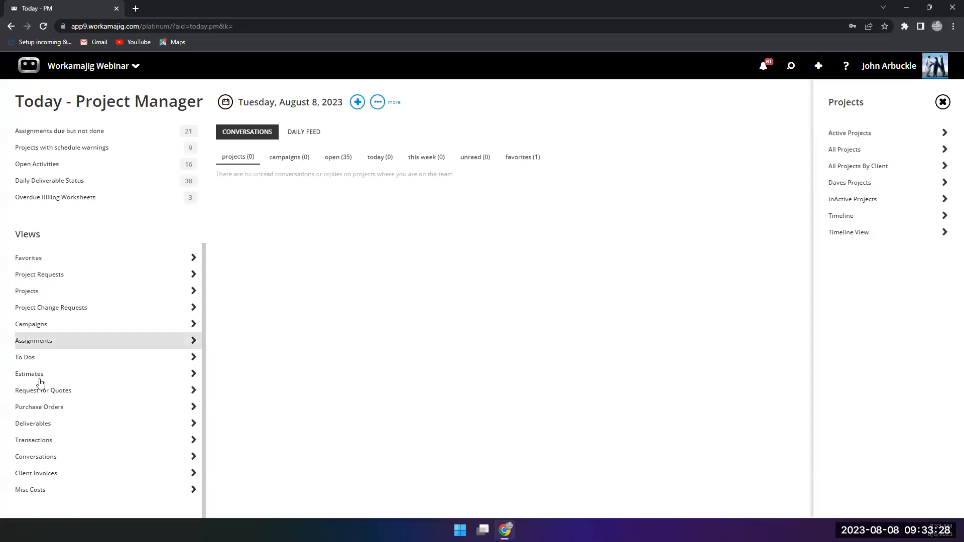
Step: Open the Today - Billing page and look through its Views and Billing Reports lists
click(98, 73)
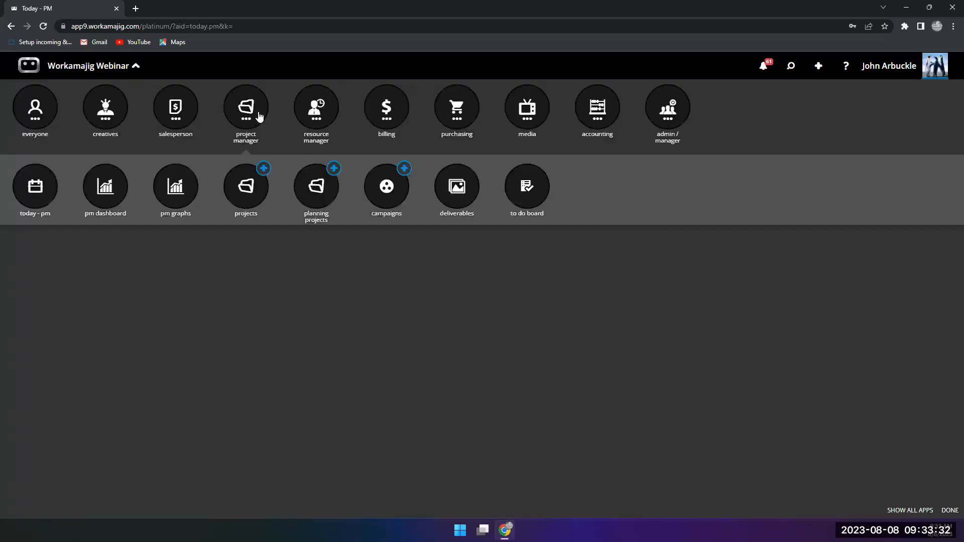
click(371, 107)
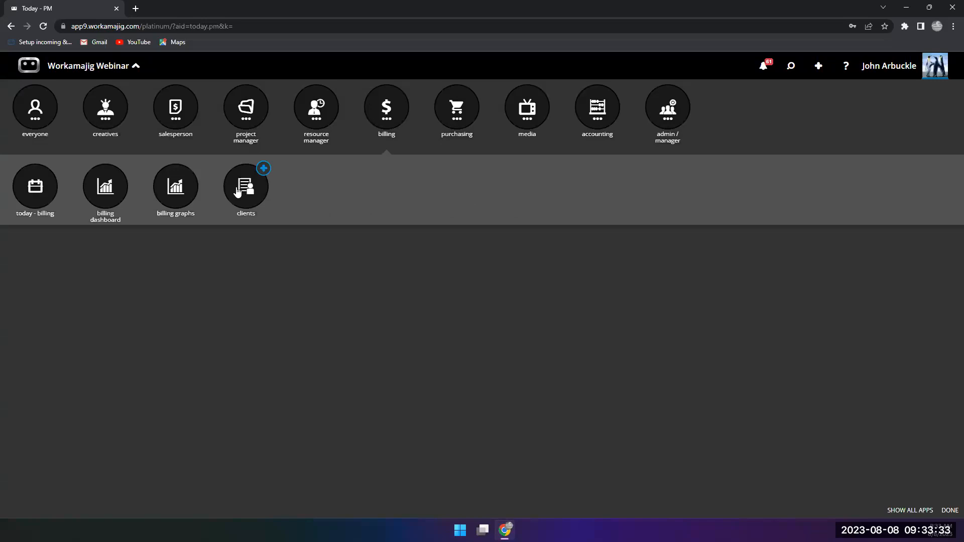
click(48, 198)
scroll(28, 377, down, 6)
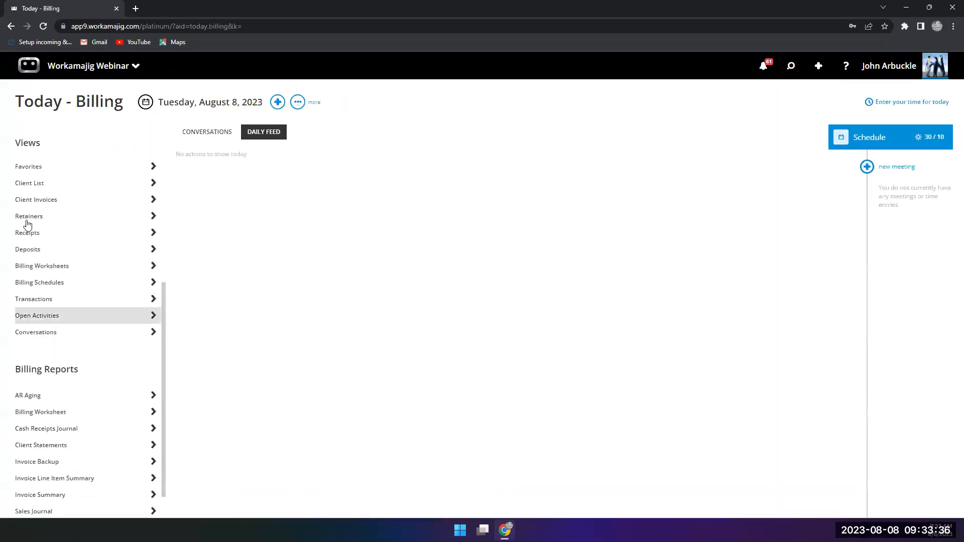
scroll(28, 401, down, 1)
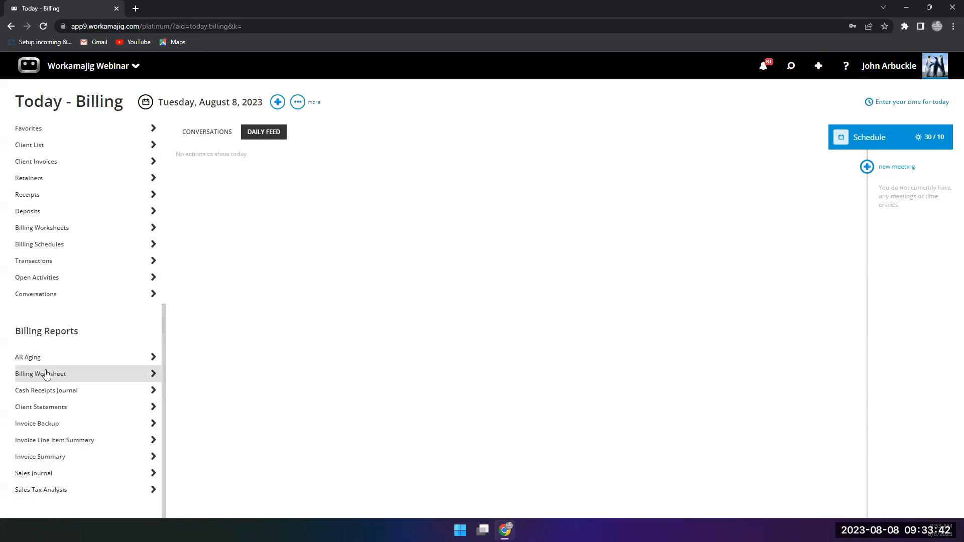
Step: Display the views available through the global search and look through their categories, including Billing, Accounting and Managers
click(89, 66)
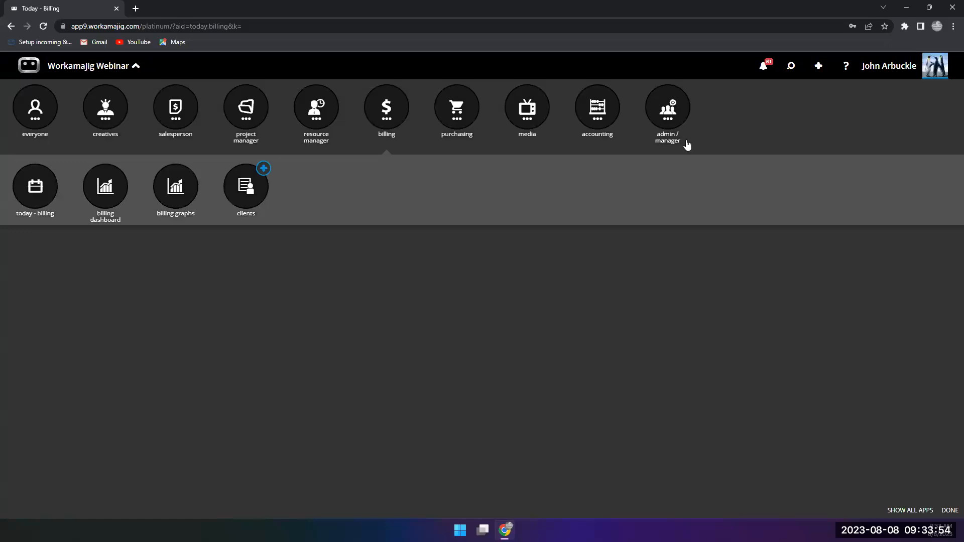
click(791, 67)
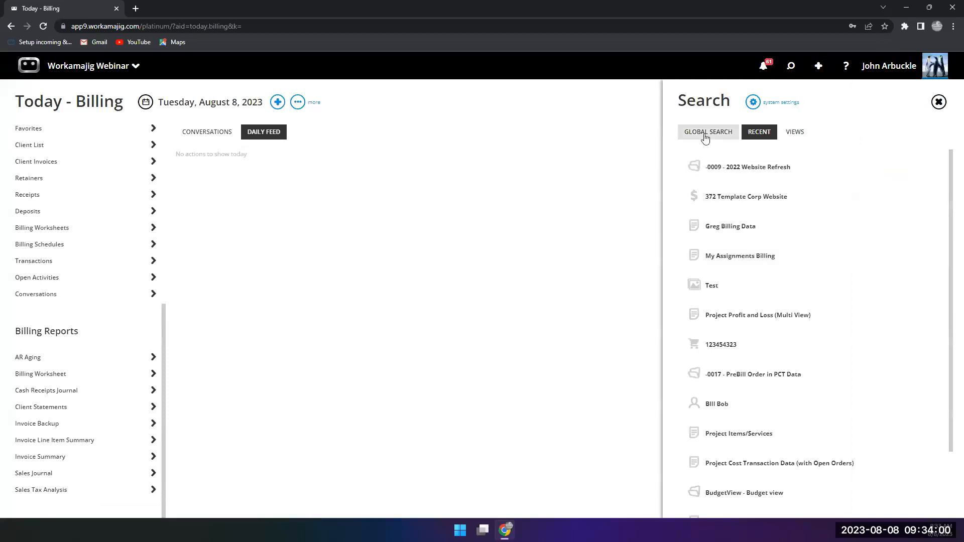
click(792, 135)
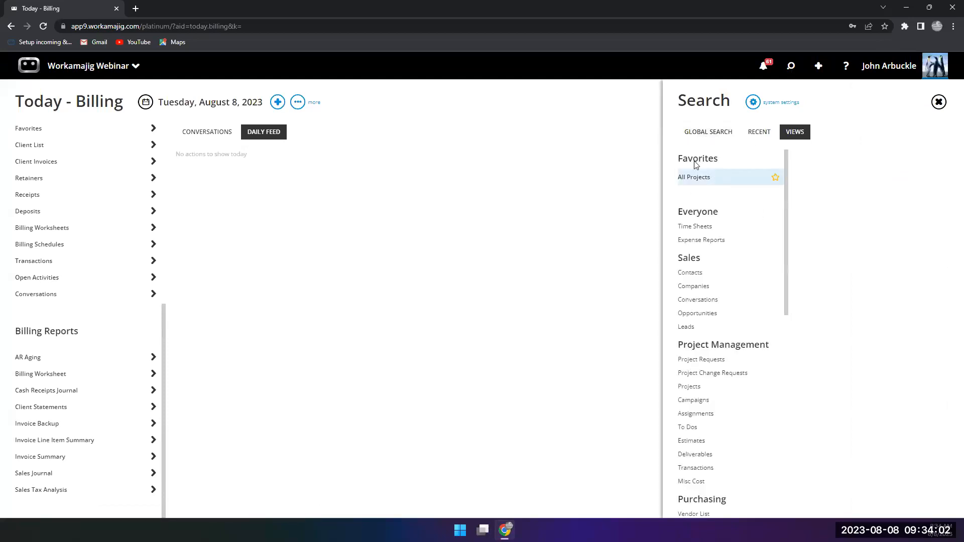
scroll(703, 336, down, 9)
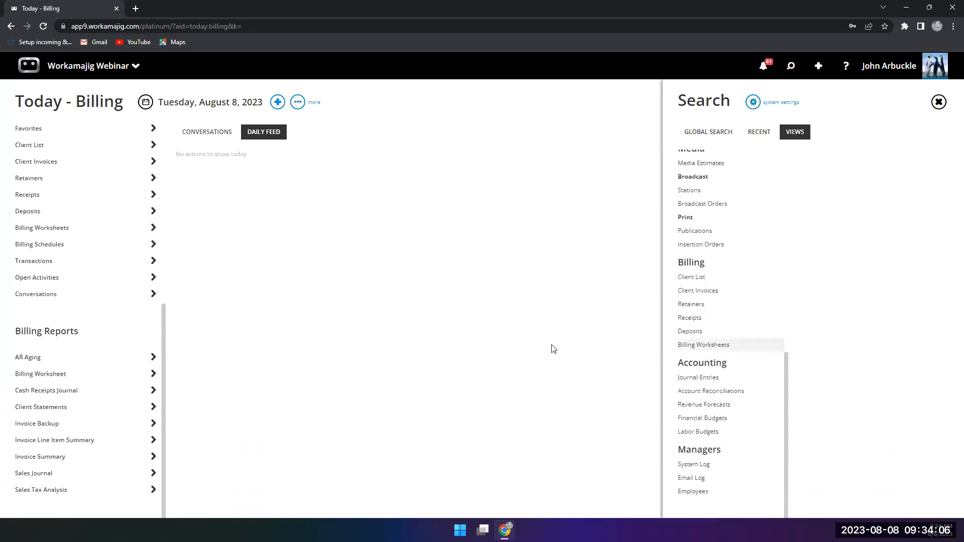
scroll(115, 335, up, 3)
scroll(115, 335, up, 1)
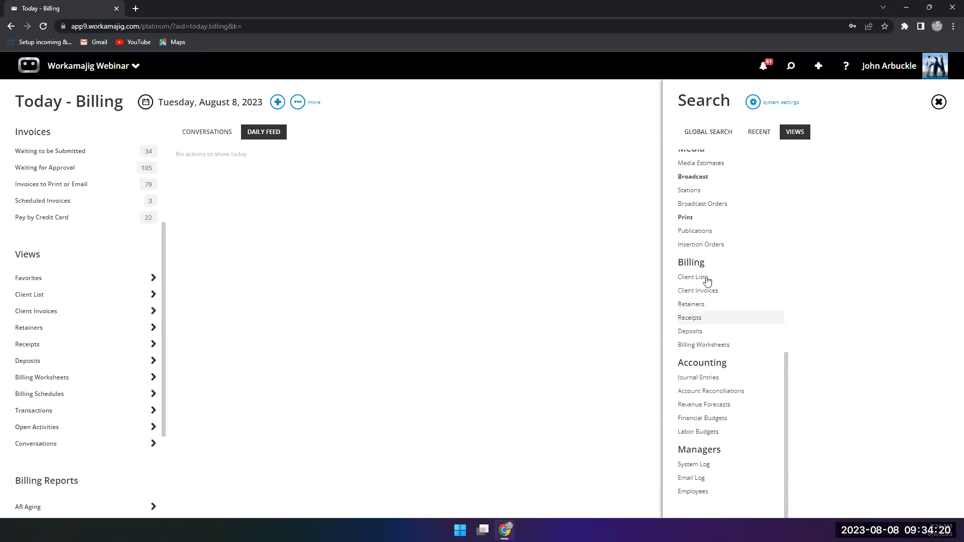
scroll(684, 186, up, 2)
scroll(684, 184, down, 2)
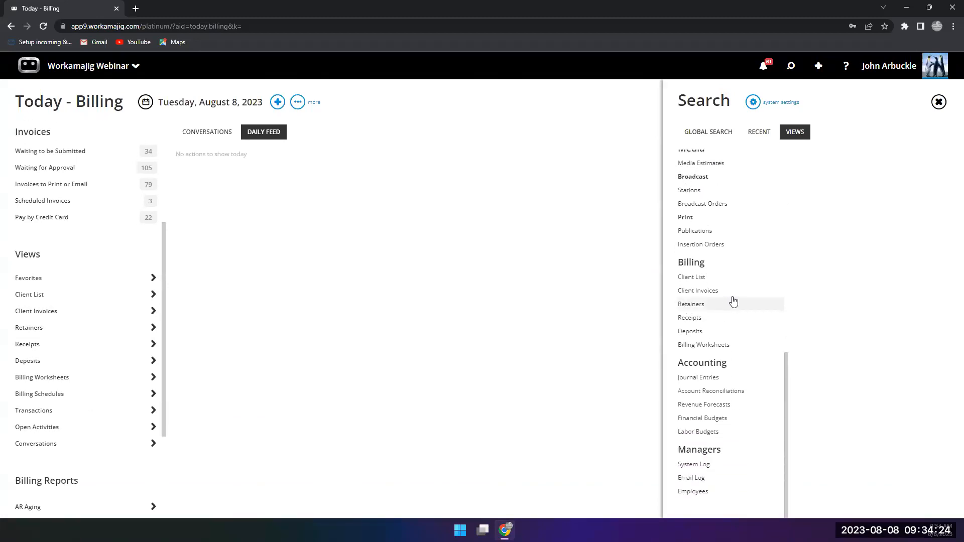
Step: Mark the All Invoices view of Client Invoices as a favorite and open it from Favorites
click(775, 298)
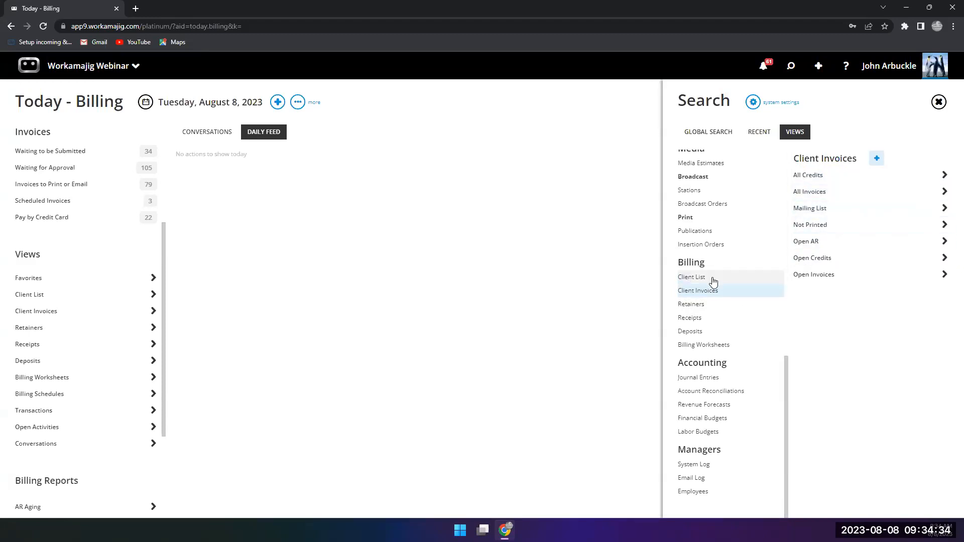
scroll(711, 279, up, 10)
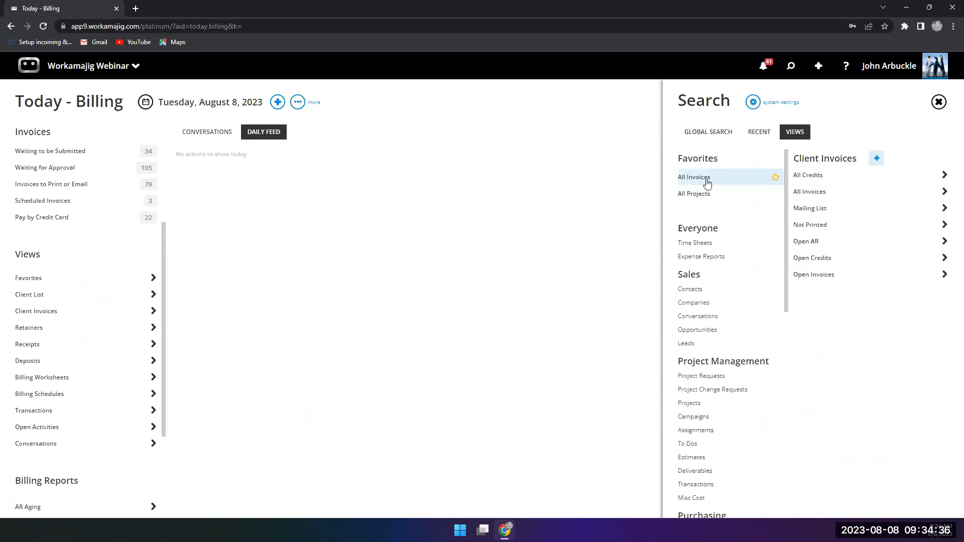
click(692, 178)
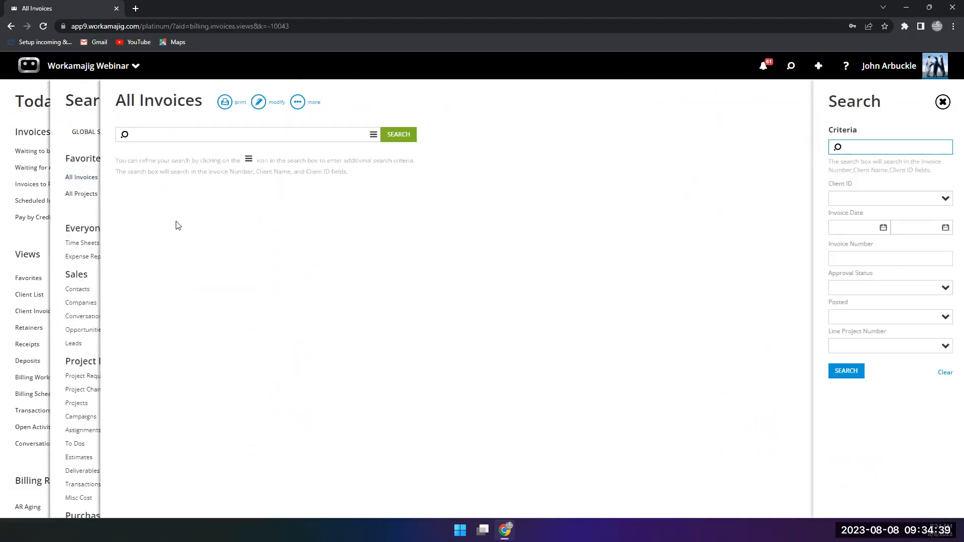
Step: Return to the search's views list and remove All Invoices from Favorites
click(92, 216)
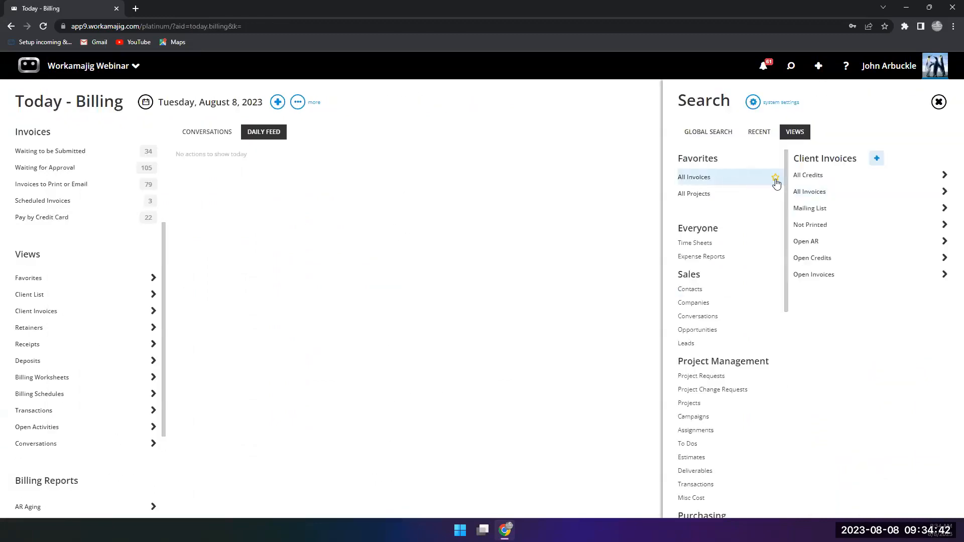
click(775, 179)
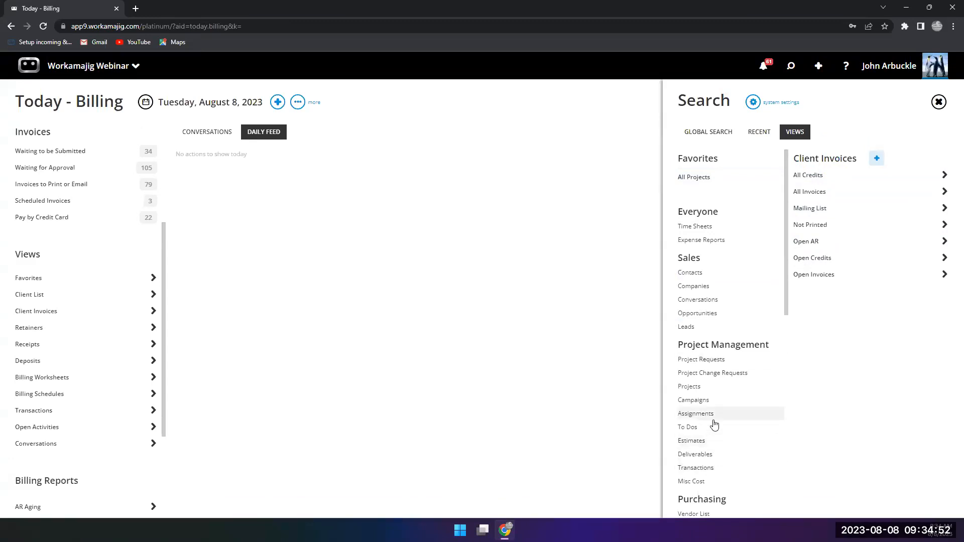
Step: Open the All Projects view under Project Management's Projects and run it without any search criteria
scroll(712, 424, down, 2)
click(682, 289)
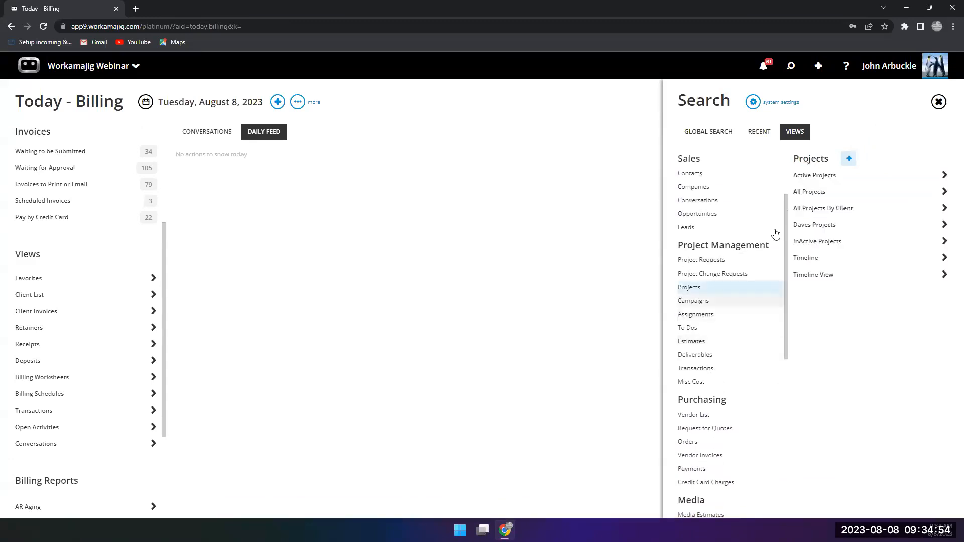
click(809, 191)
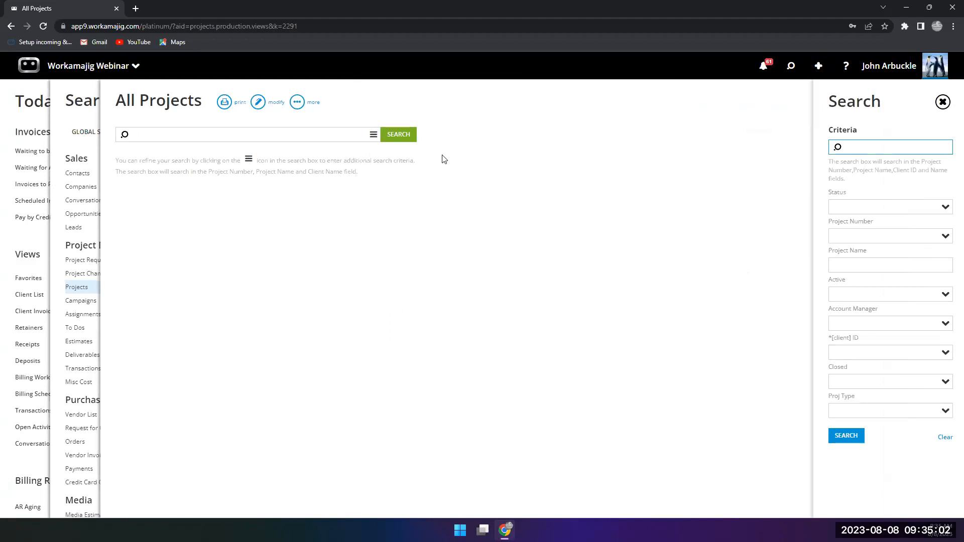
click(399, 136)
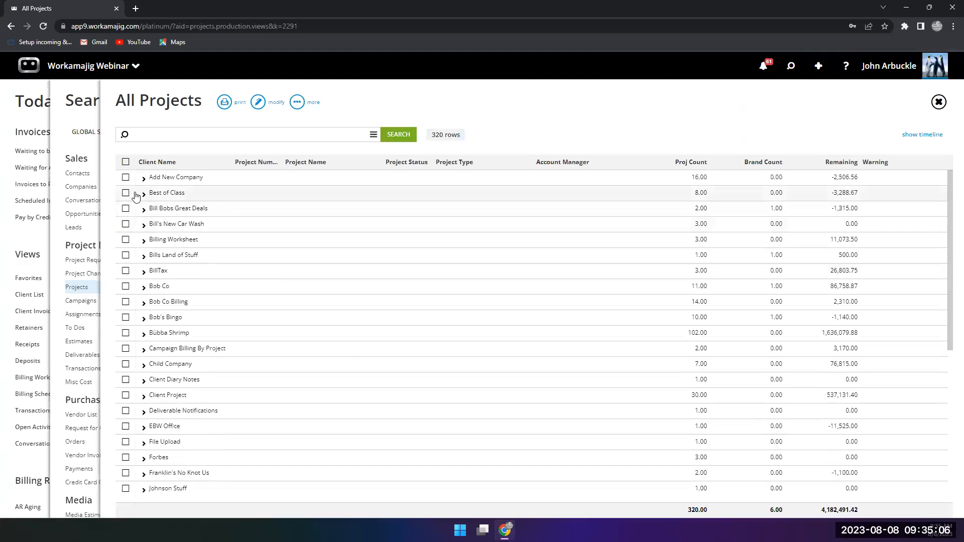
Step: Show the All Projects search criteria, and expand the Best of Class client group to list its projects
click(373, 135)
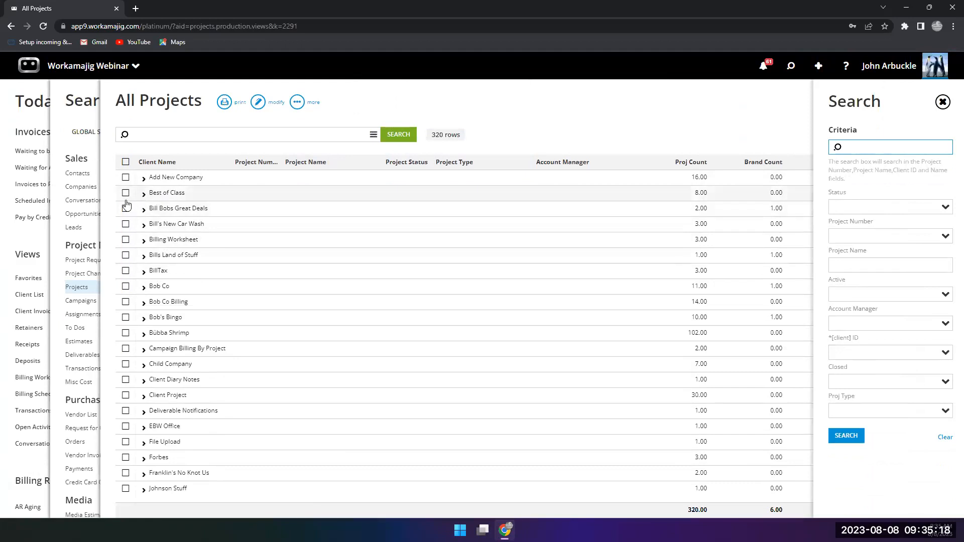
click(144, 195)
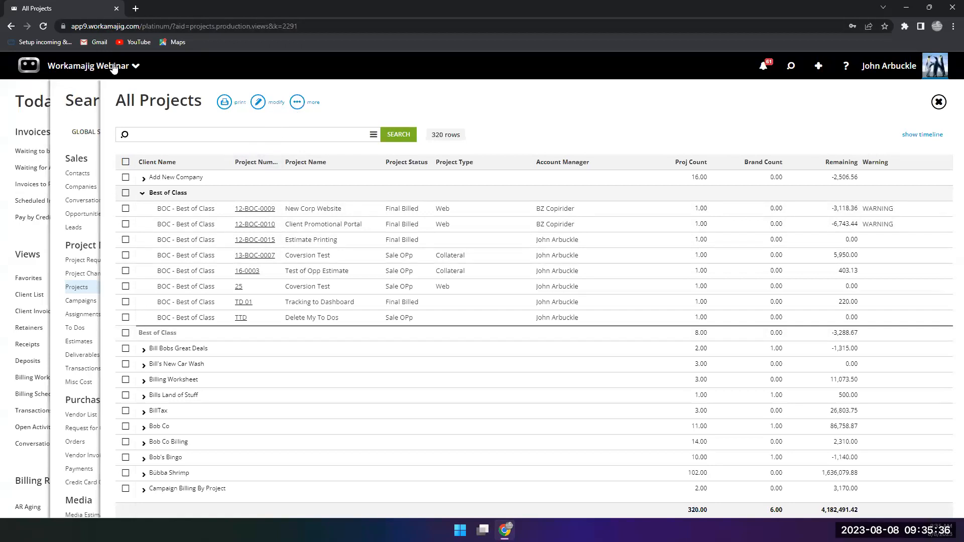
Step: Duplicate the All Projects browser tab and open System Setup's Security Settings in the copy
right_click(88, 6)
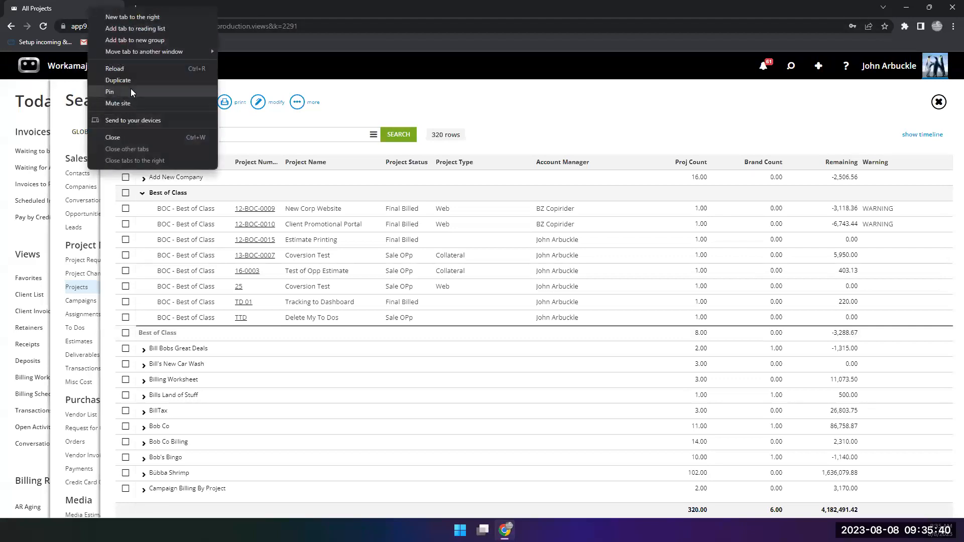
click(120, 80)
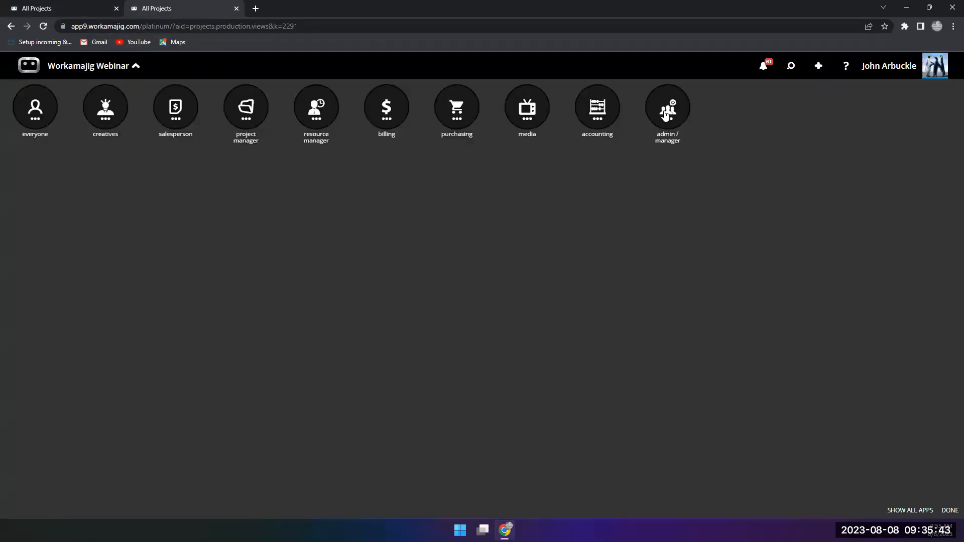
click(667, 115)
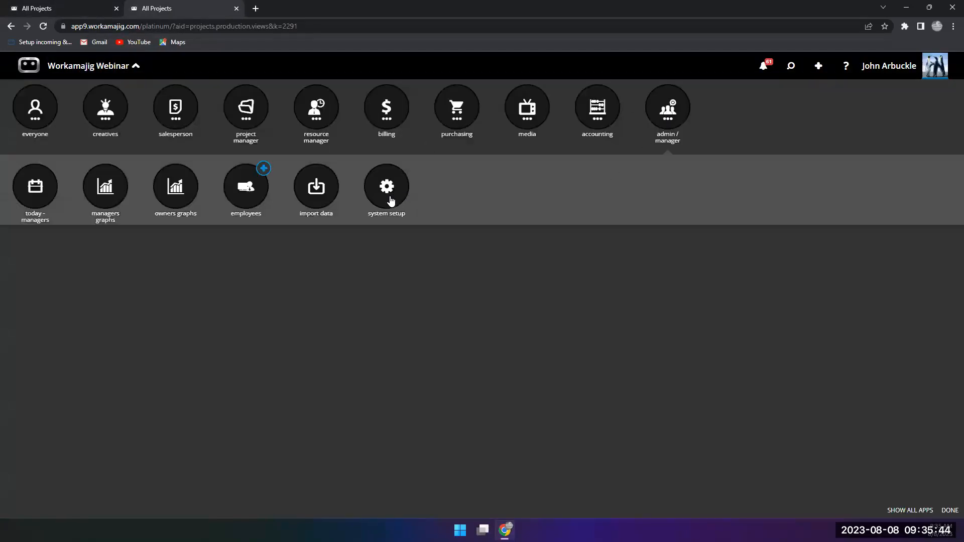
click(391, 201)
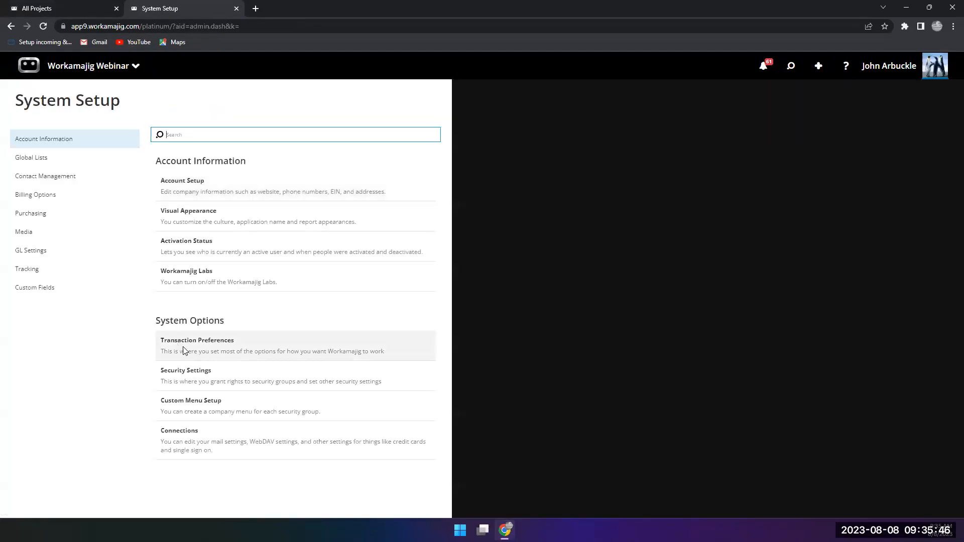
click(169, 376)
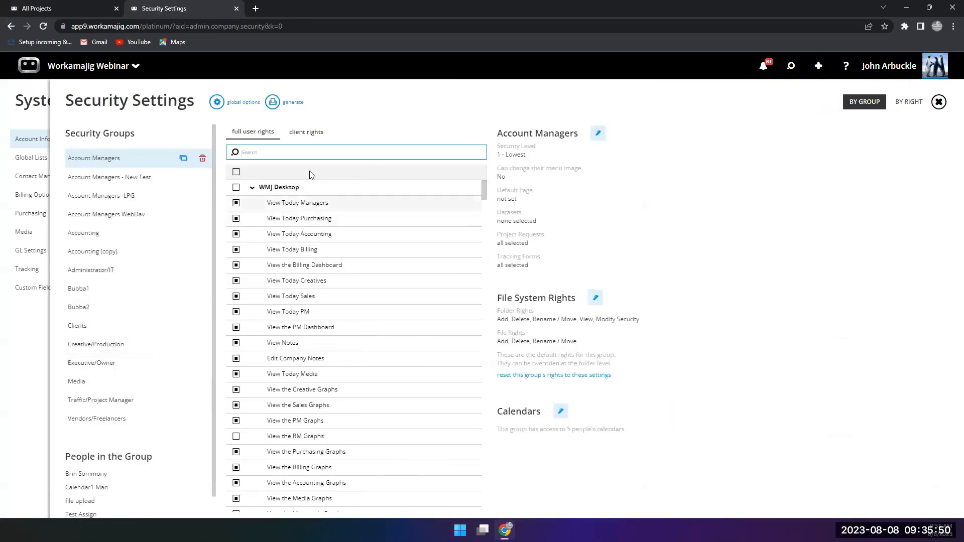
Step: Examine the Account Managers group's full user rights from WMJ Desktop through System Administration to Project Administration
scroll(289, 285, down, 6)
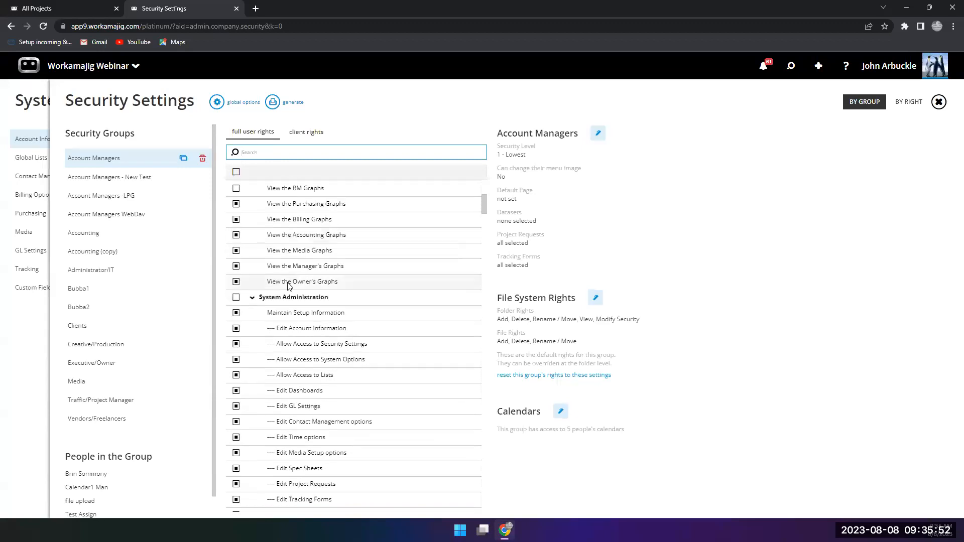
scroll(288, 286, down, 2)
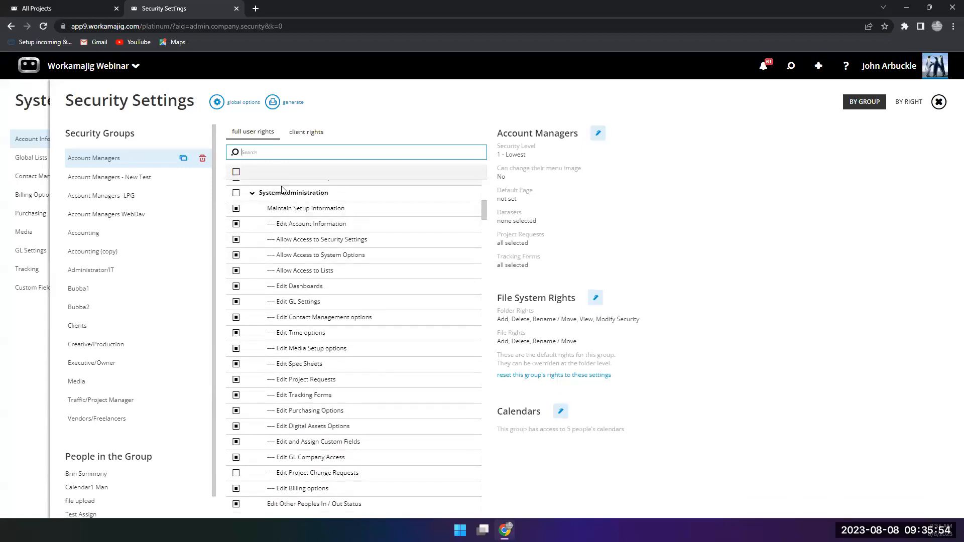
scroll(289, 294, down, 6)
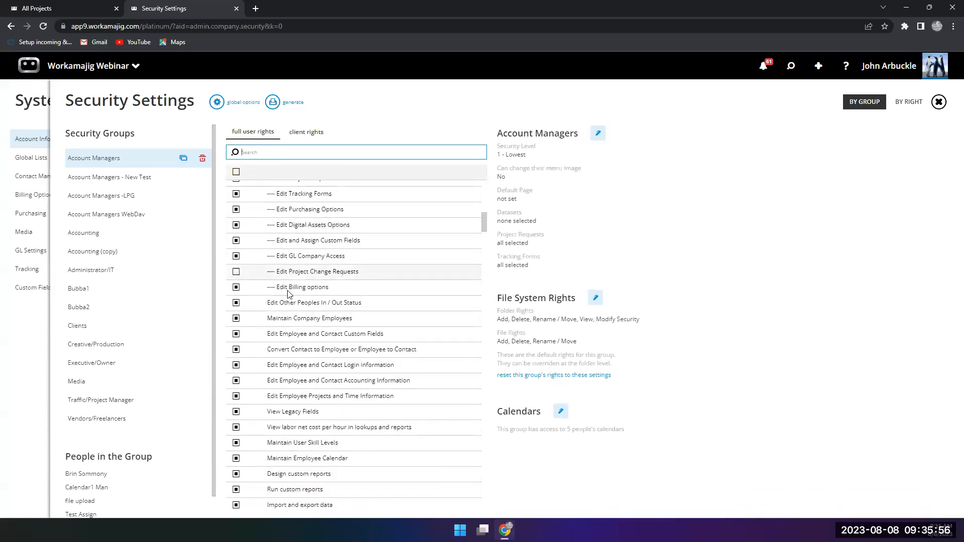
scroll(288, 295, down, 6)
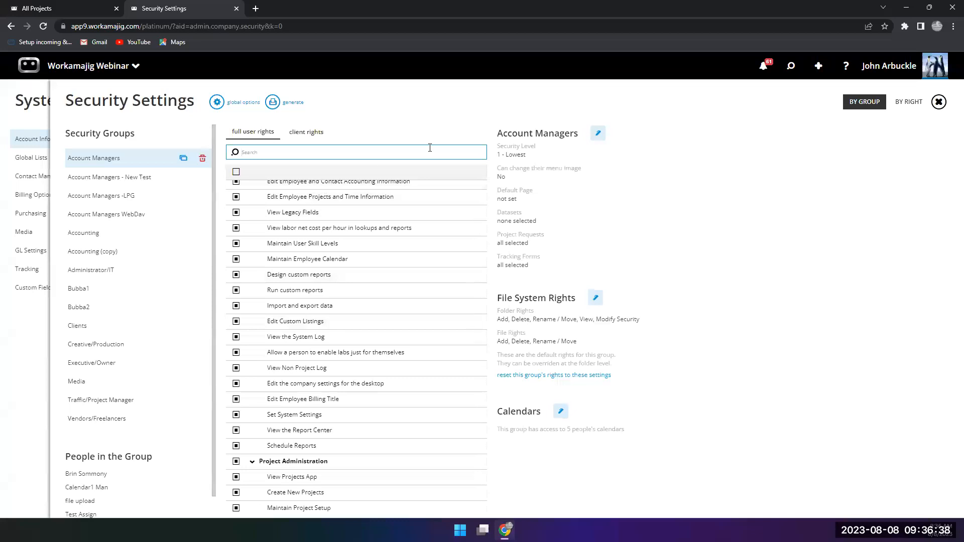
Step: Open the Account Managers group's settings for editing and examine the visibility options of its data sets
click(594, 139)
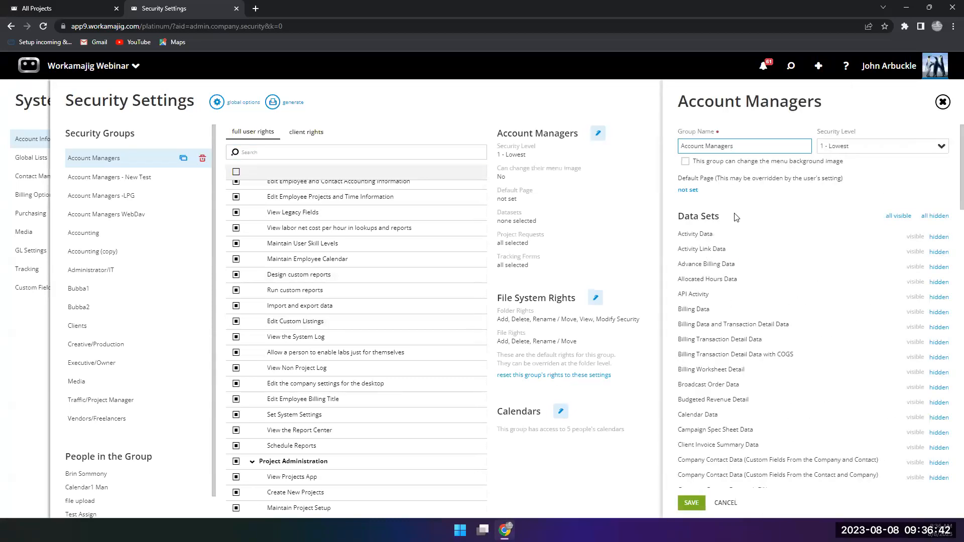
scroll(738, 400, down, 1)
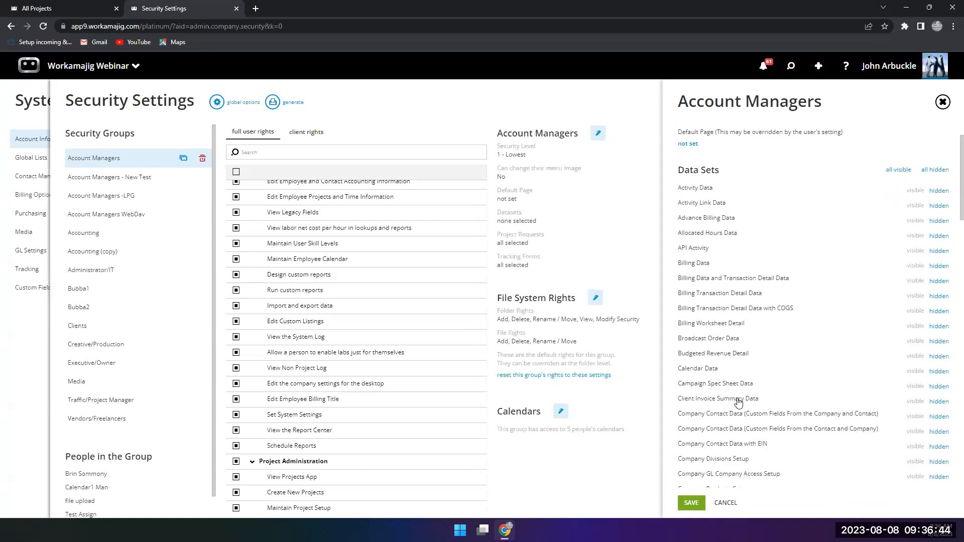
scroll(731, 400, up, 1)
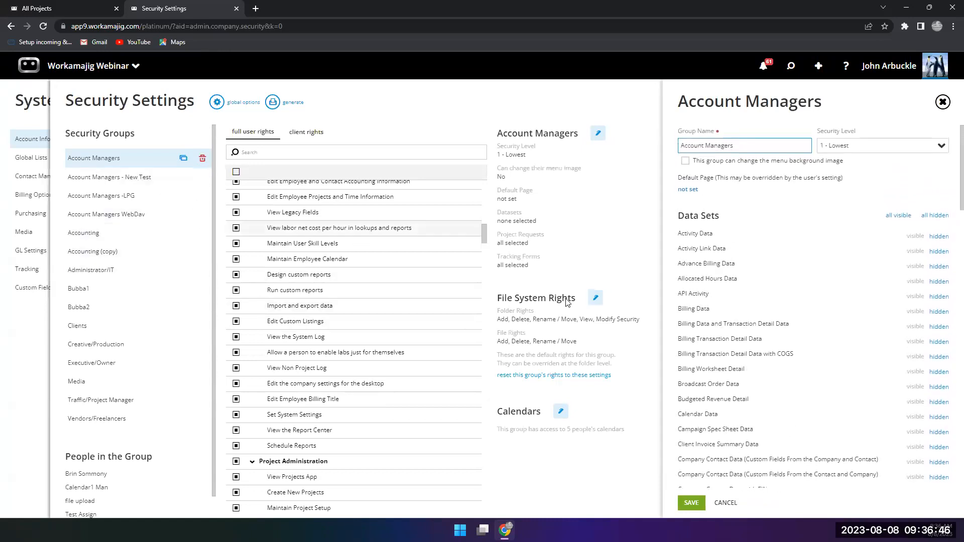
scroll(777, 341, down, 20)
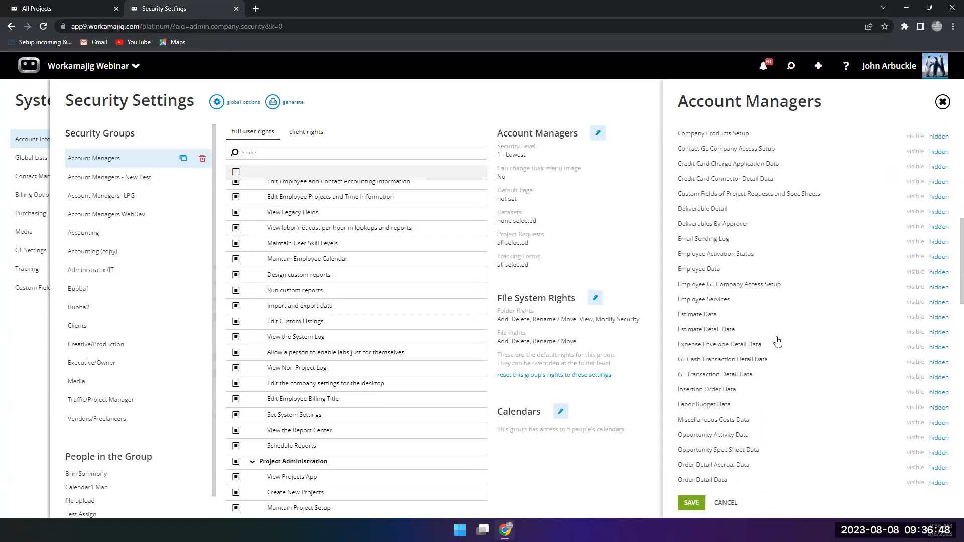
scroll(777, 341, down, 10)
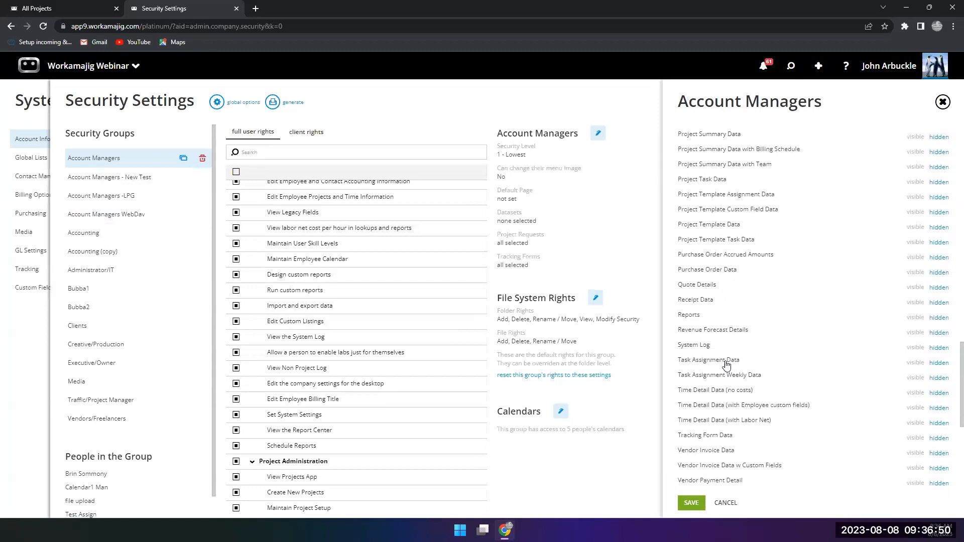
scroll(723, 384, down, 2)
scroll(724, 384, up, 5)
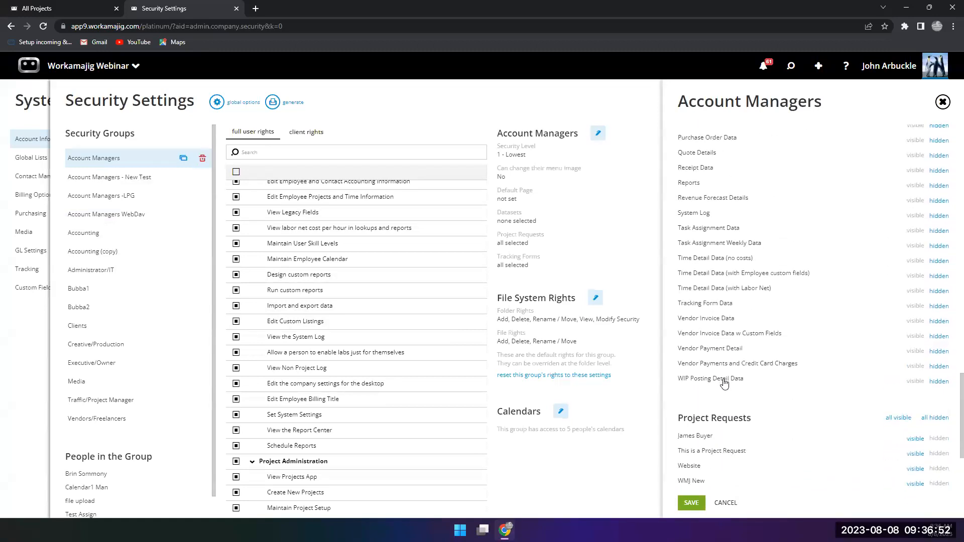
scroll(723, 384, up, 2)
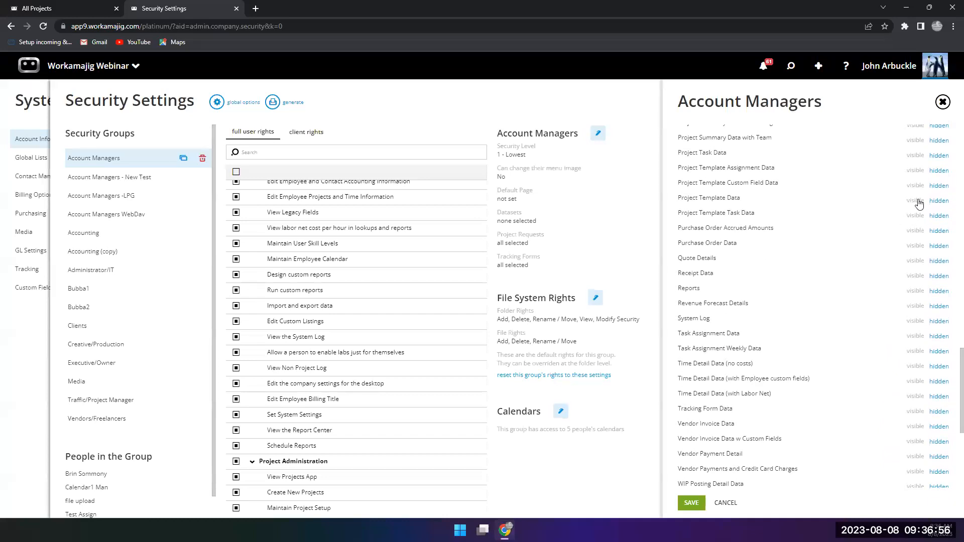
scroll(917, 211, up, 5)
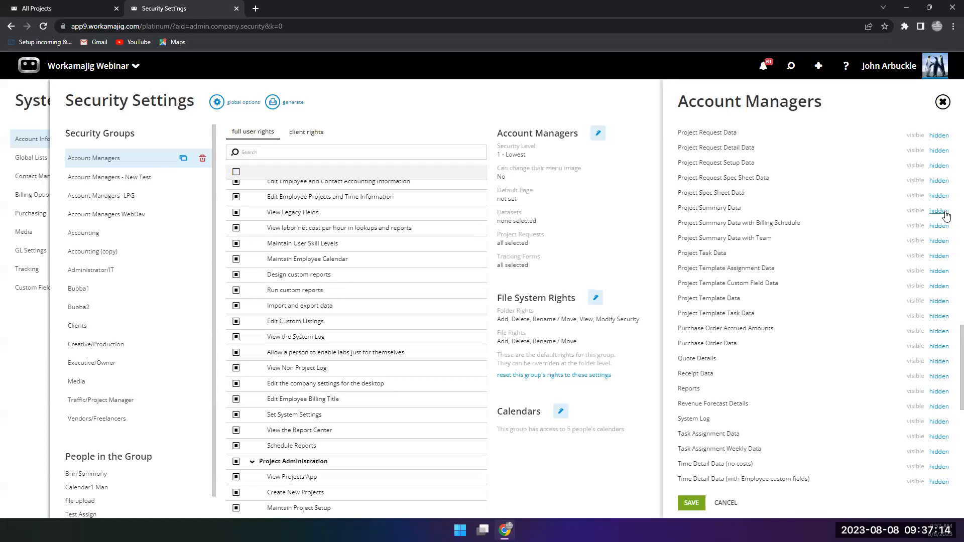
scroll(730, 259, up, 3)
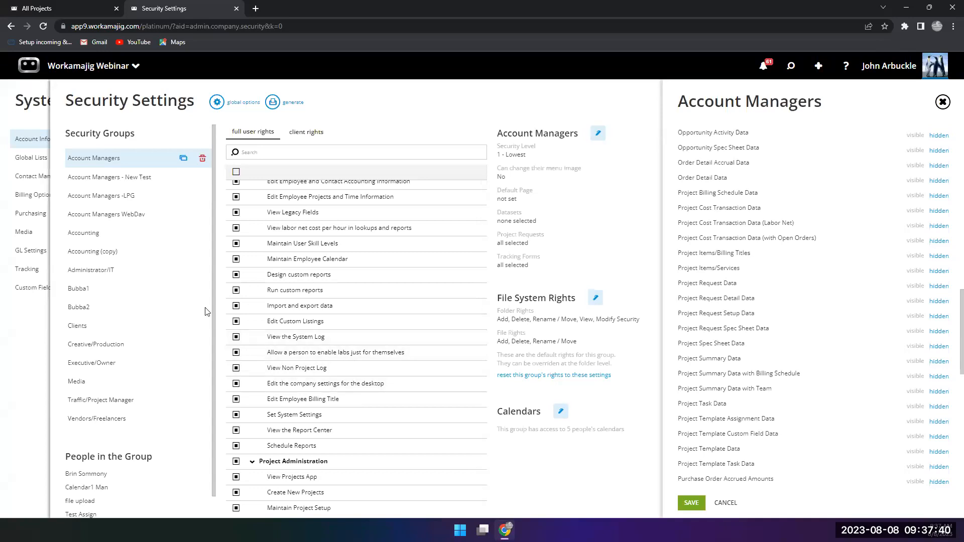
Step: Show the project manager apps, and browse the views available in the global search
click(88, 66)
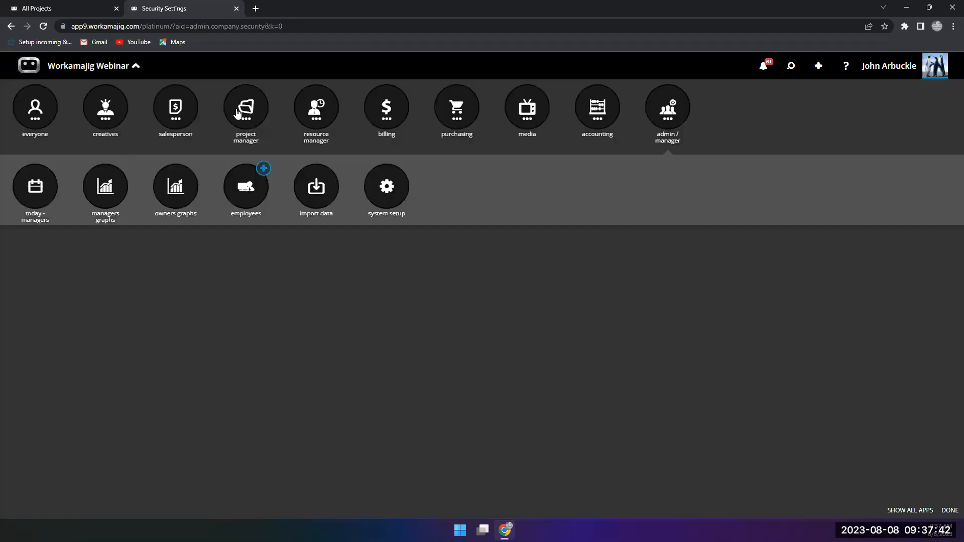
click(238, 113)
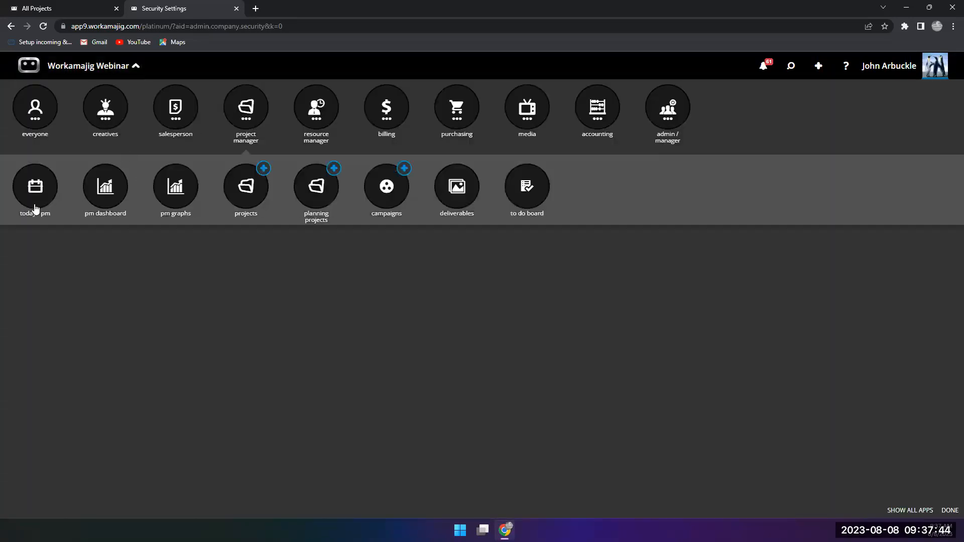
click(792, 73)
scroll(723, 286, down, 3)
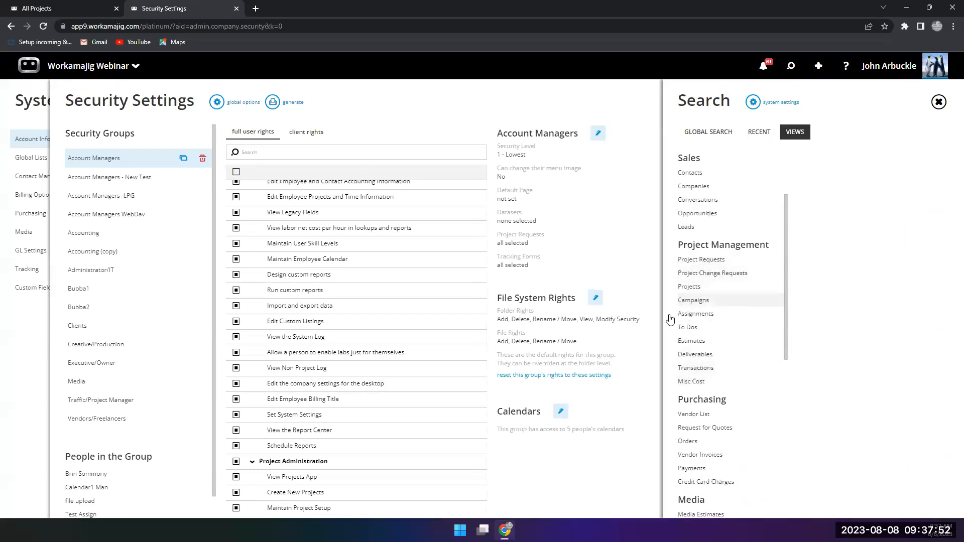
Step: Return to the All Projects browser tab and open the view's layout for modification
click(37, 406)
click(81, 6)
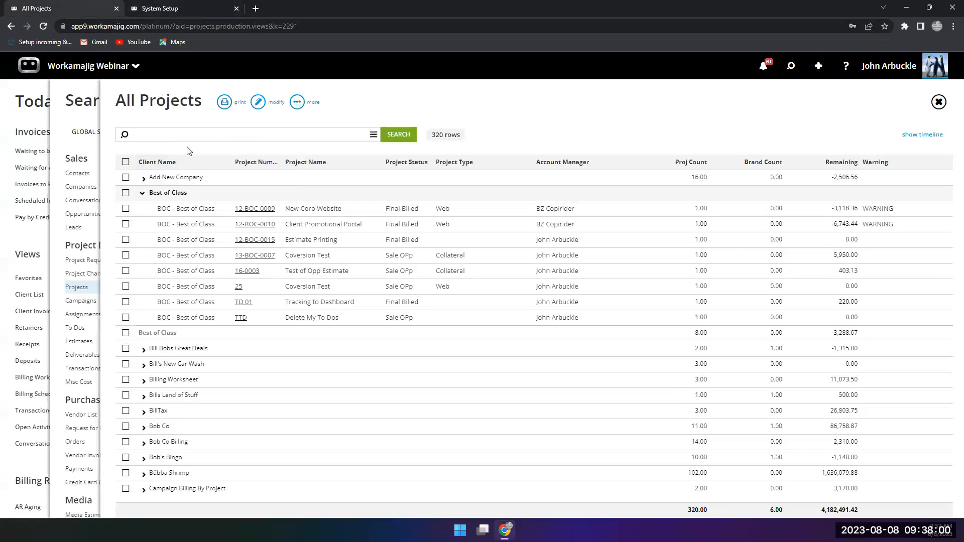
click(259, 103)
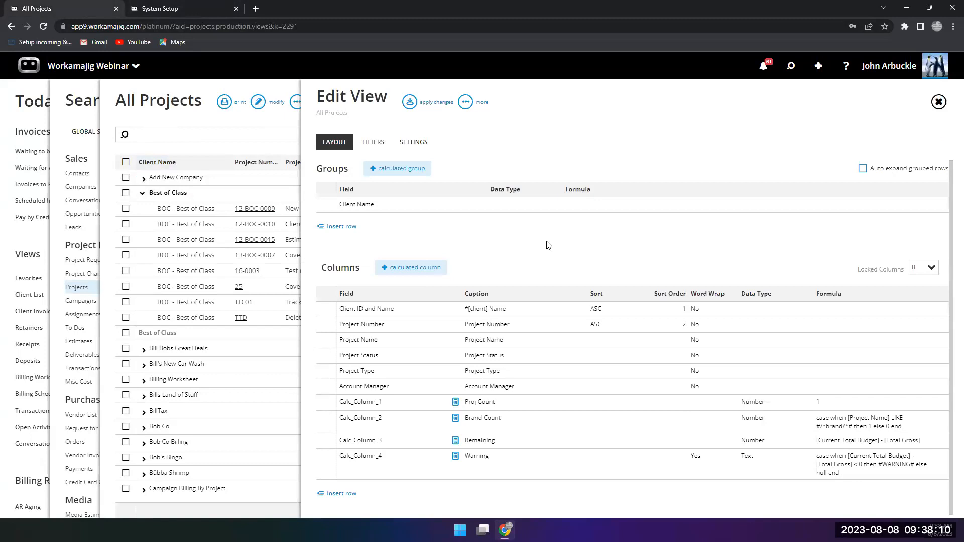
scroll(548, 245, down, 2)
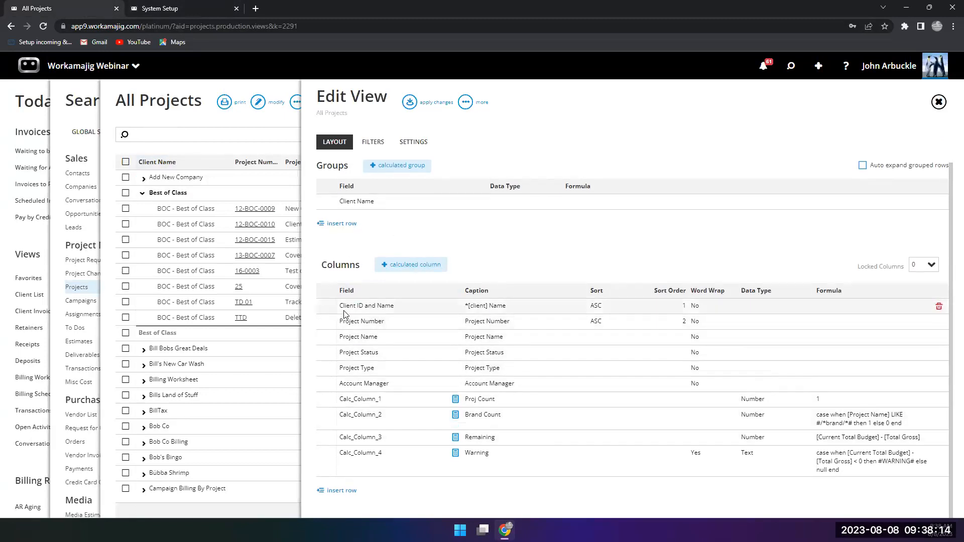
Step: Browse the fields available for the Client ID and Name column without choosing another one
click(398, 307)
click(454, 309)
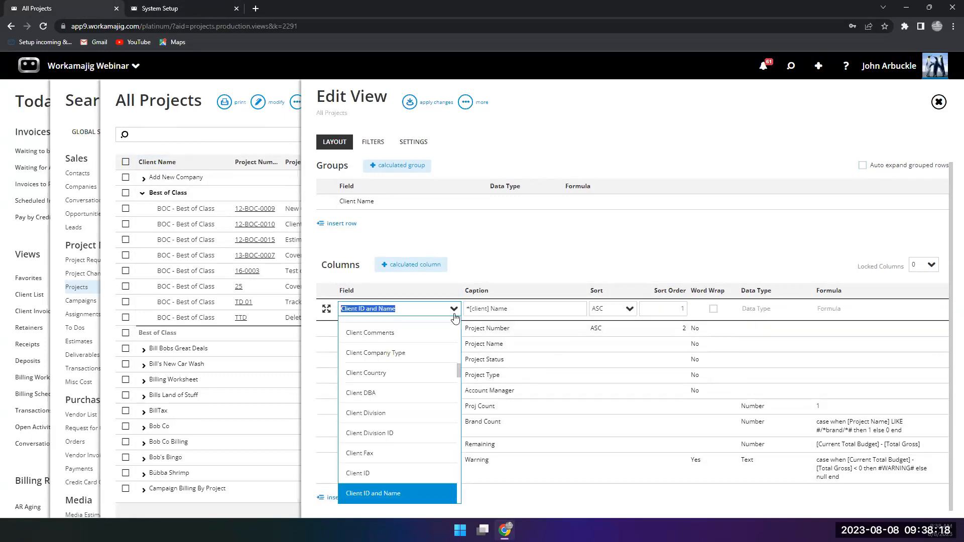
drag(458, 377, 463, 330)
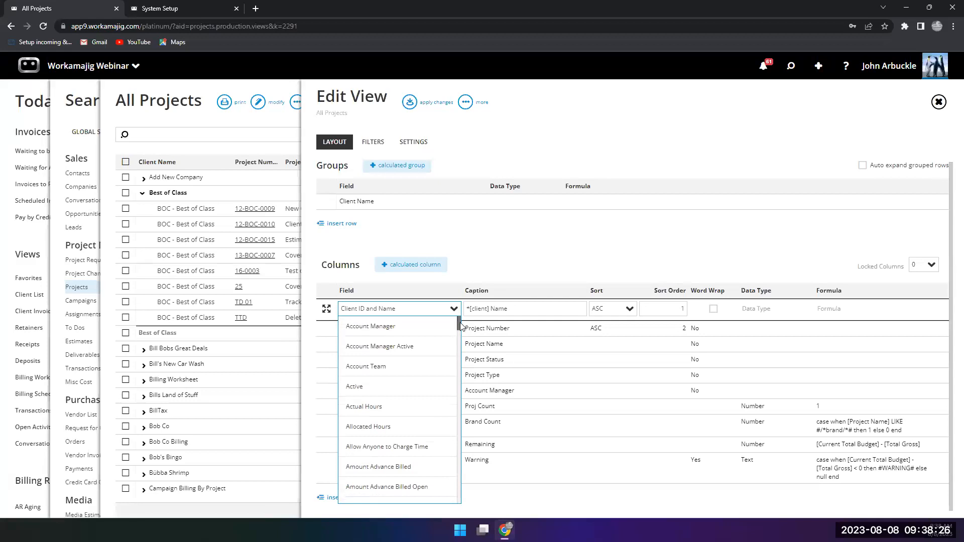
drag(462, 327, 458, 417)
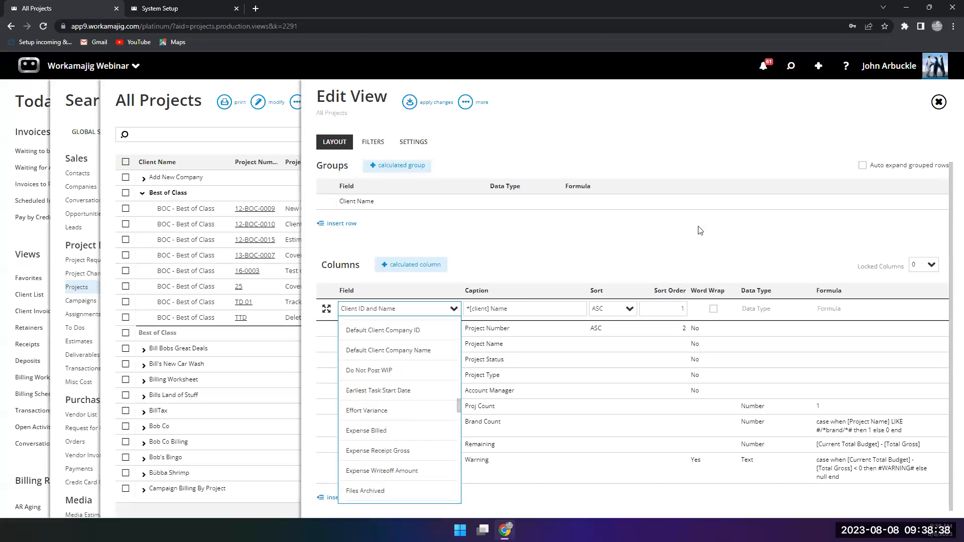
click(636, 233)
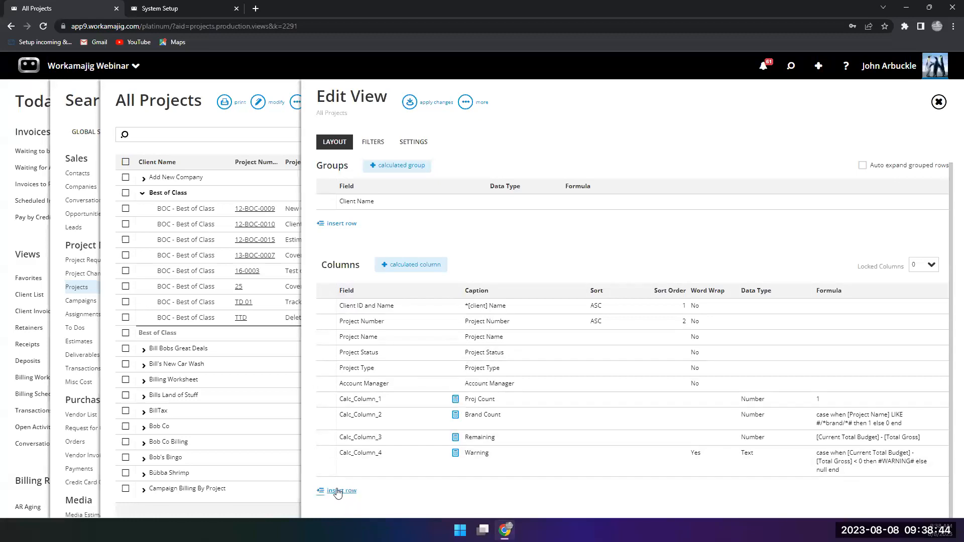
Step: Add an Actual Hours column directly above Account Manager, and remove the Project Type column from the layout
click(339, 492)
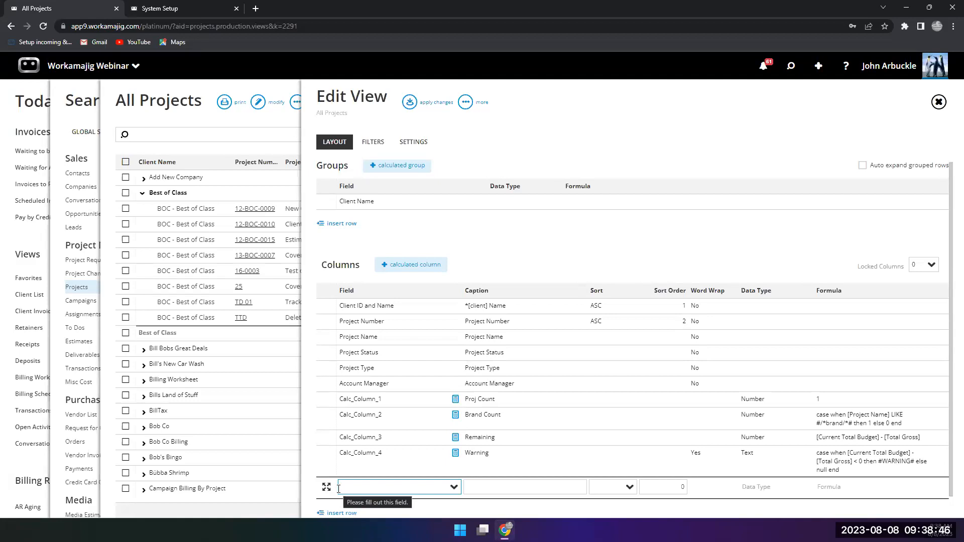
text(actu)
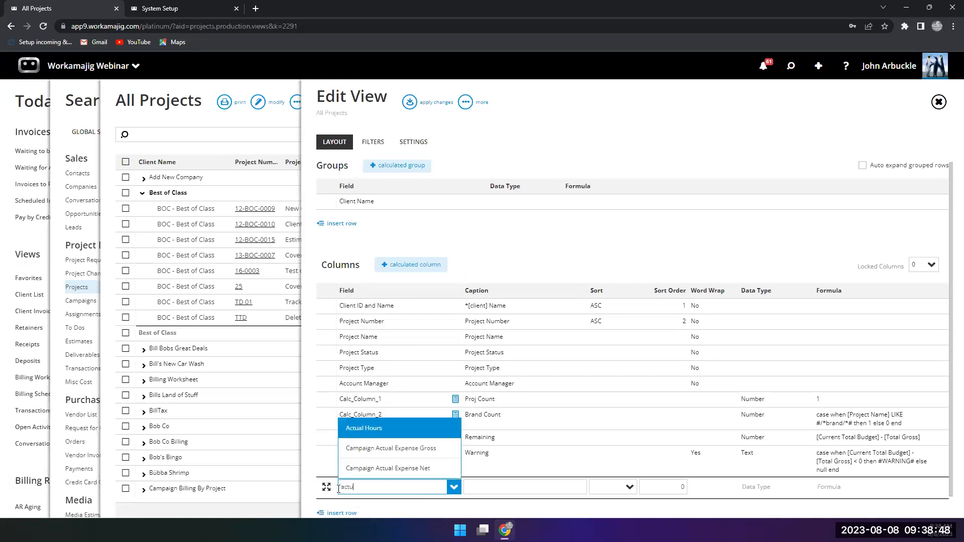
click(380, 429)
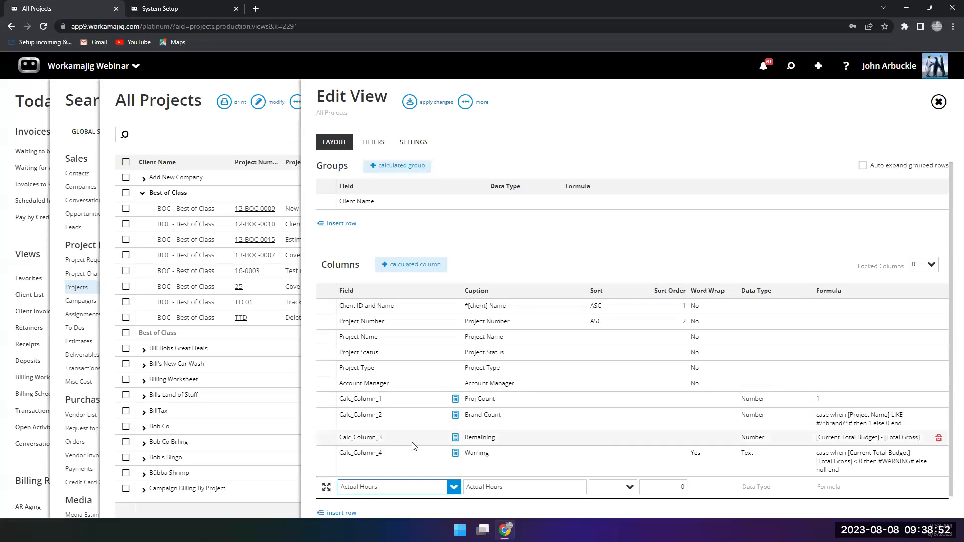
click(386, 510)
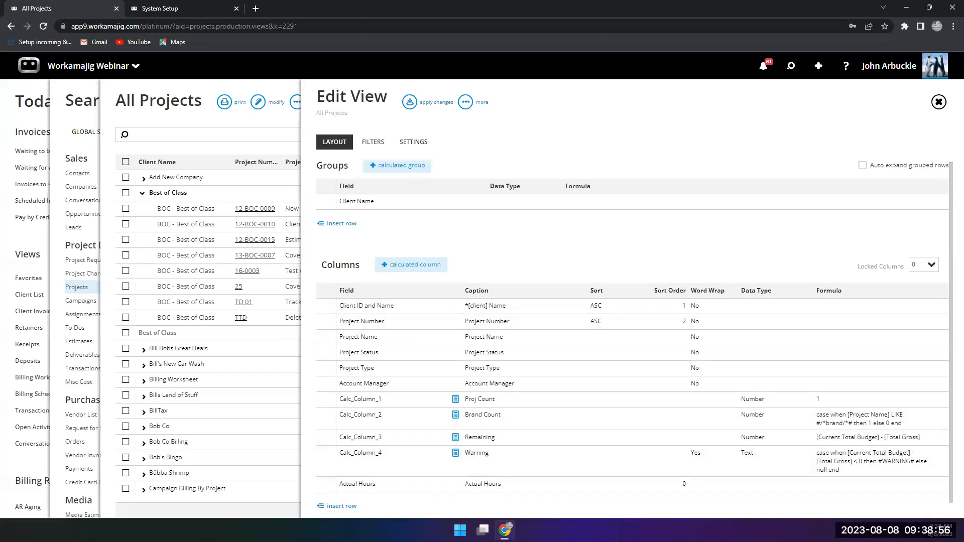
drag(369, 484, 383, 381)
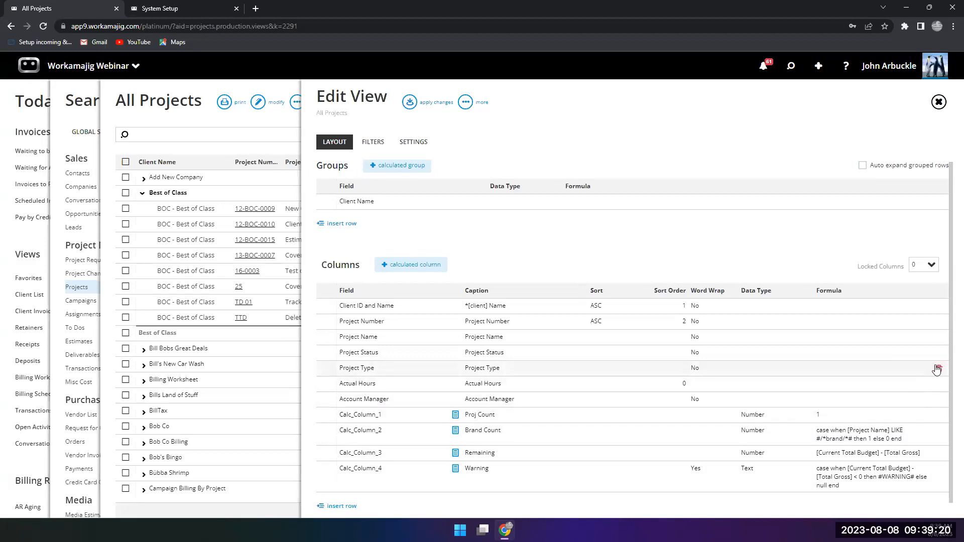
click(937, 368)
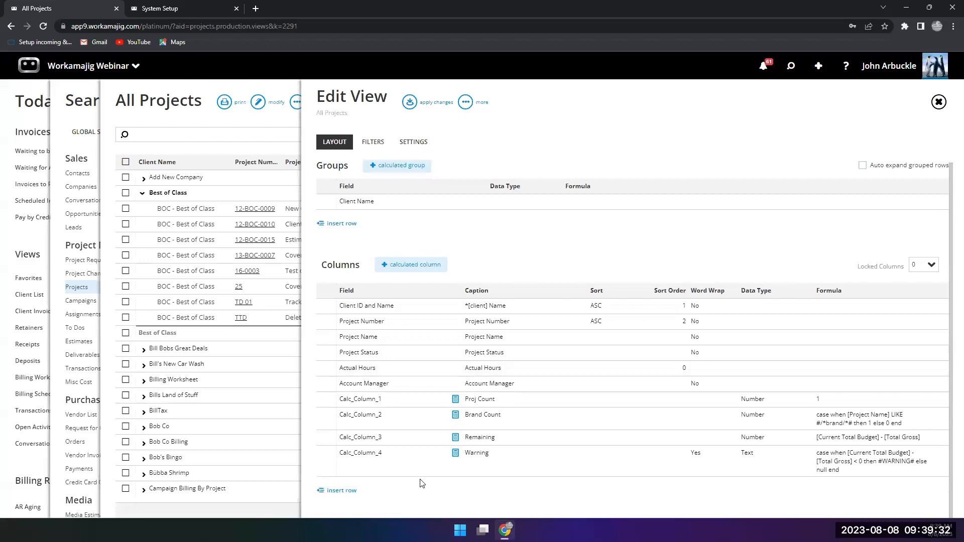
Step: Open the view's Project Status filter for editing and show its available conditions
click(378, 144)
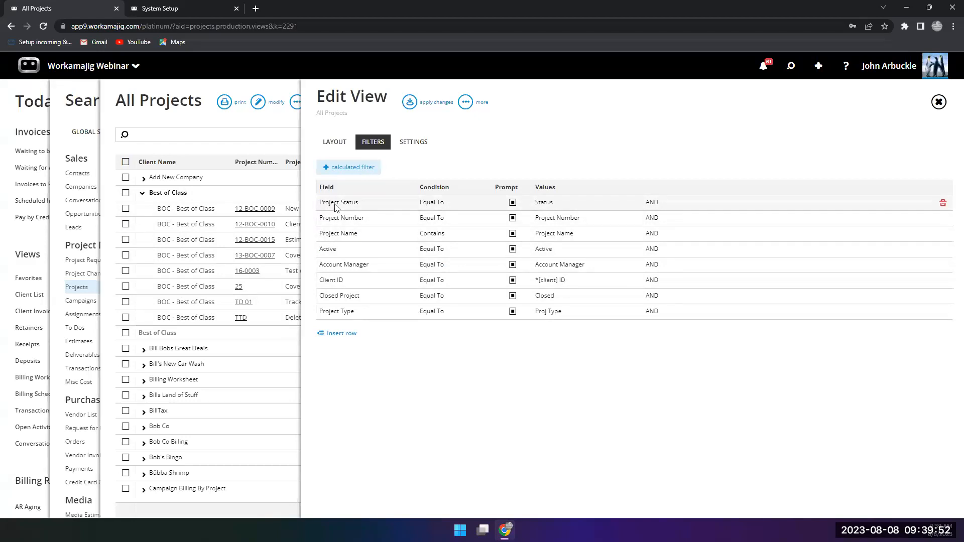
click(367, 207)
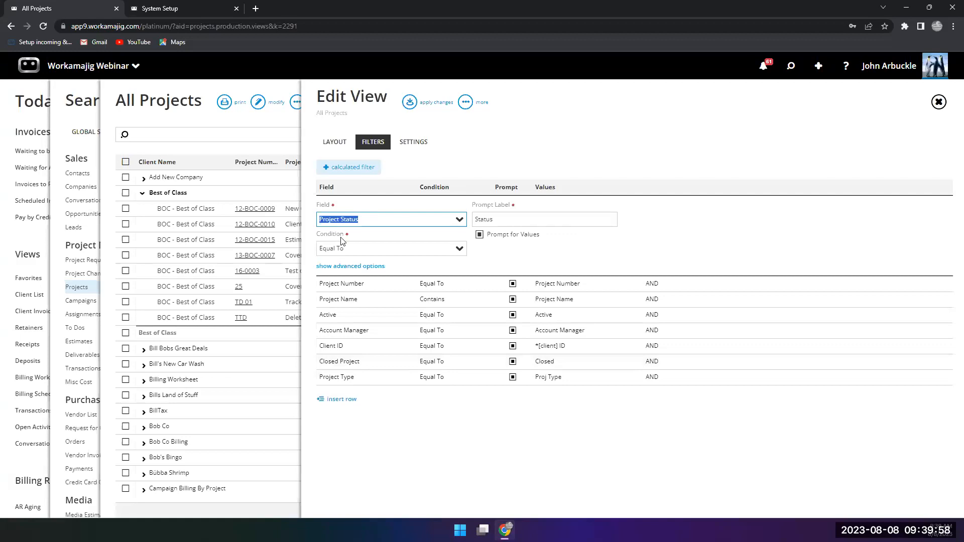
click(458, 250)
click(457, 250)
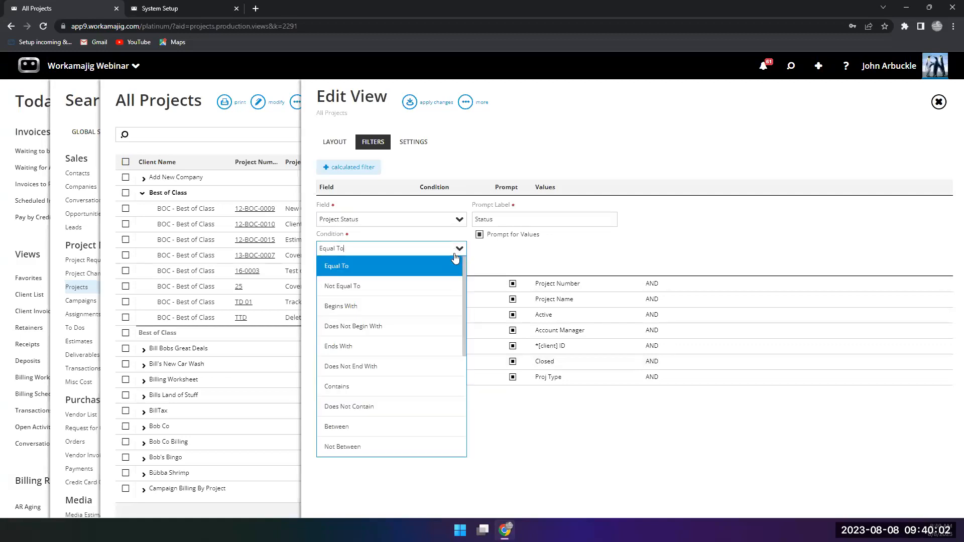
Step: Turn off prompting for values on the Project Status filter and fix its value to Production
click(479, 235)
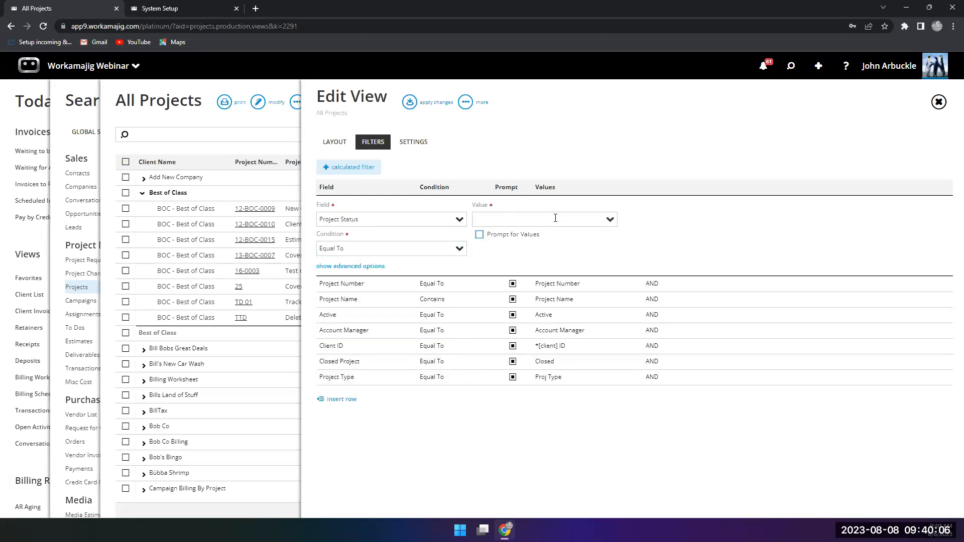
click(610, 219)
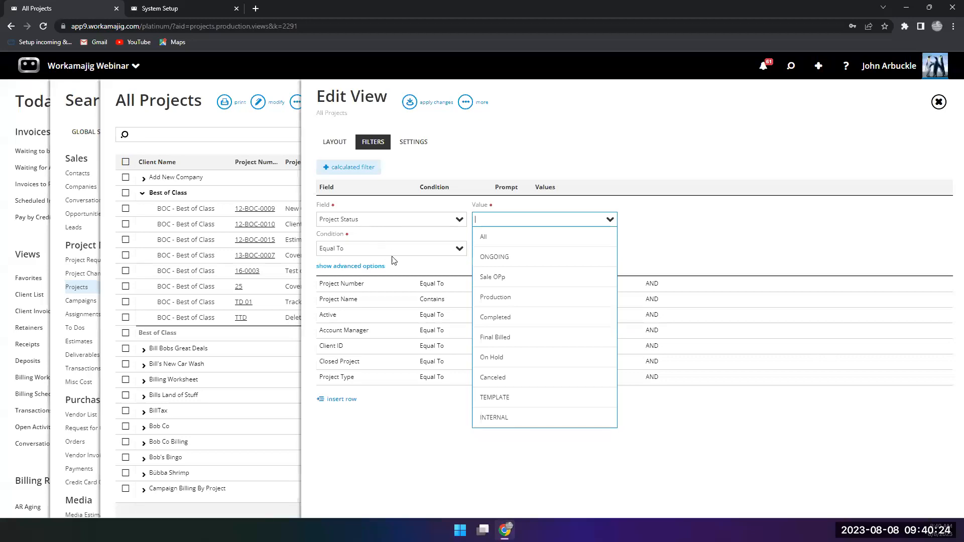
click(502, 297)
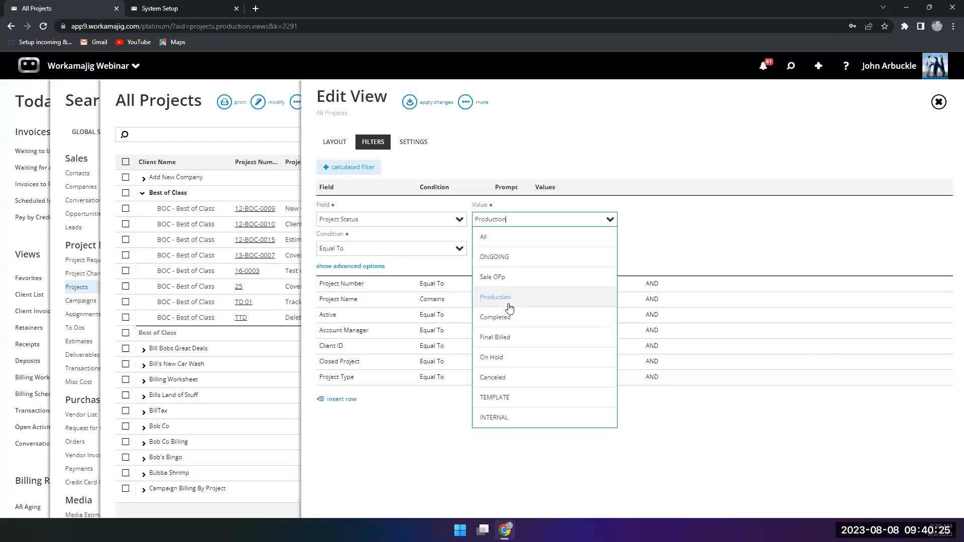
click(436, 484)
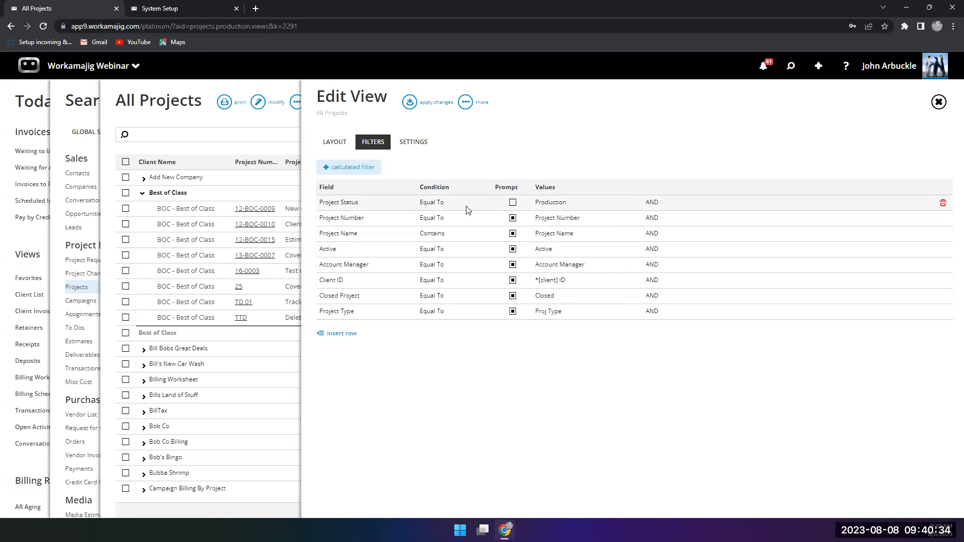
Step: Turn prompting for values back on for the Project Status filter and set its condition to Any Of
click(495, 206)
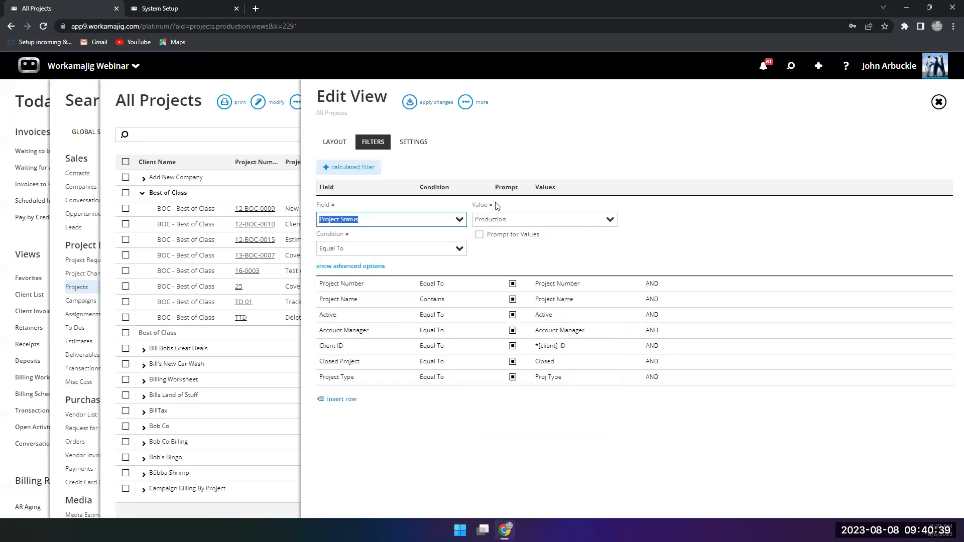
click(480, 235)
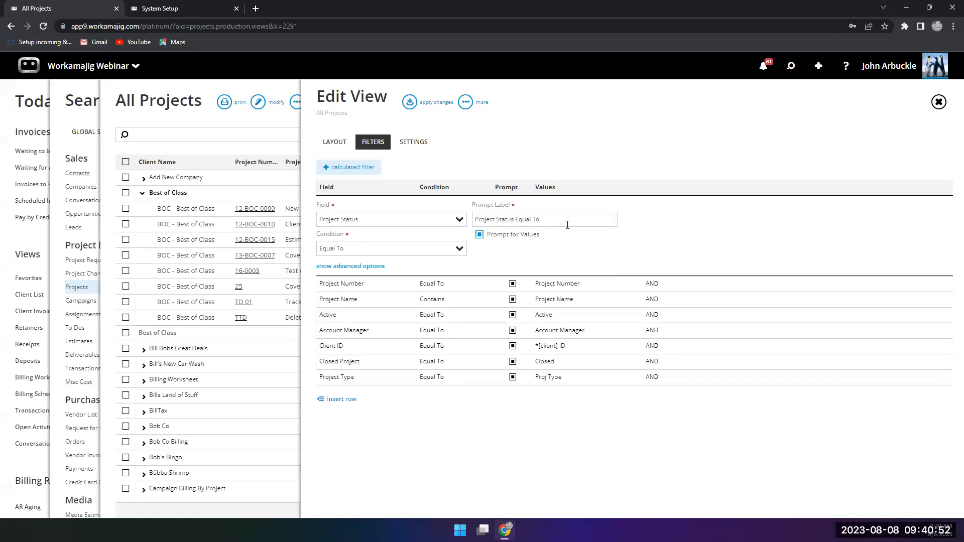
click(461, 251)
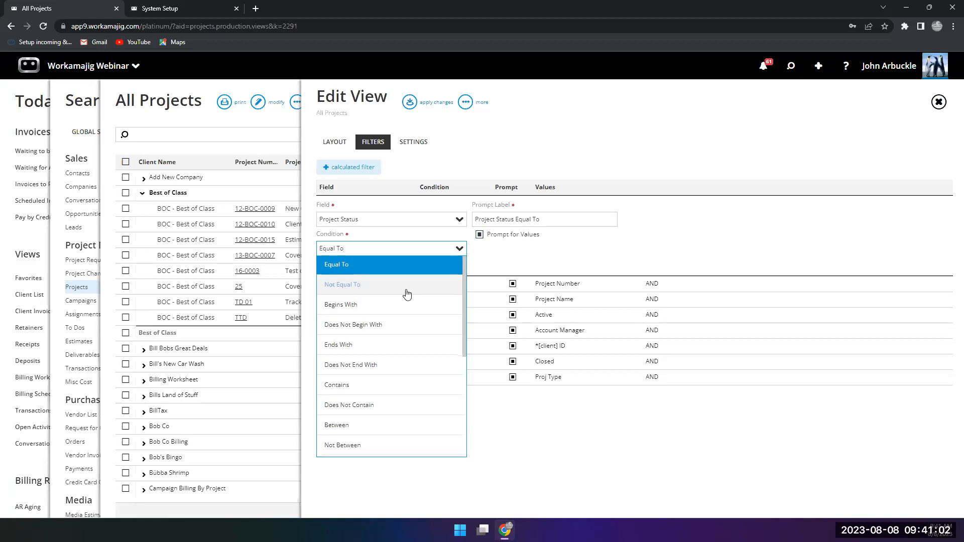
scroll(407, 294, down, 2)
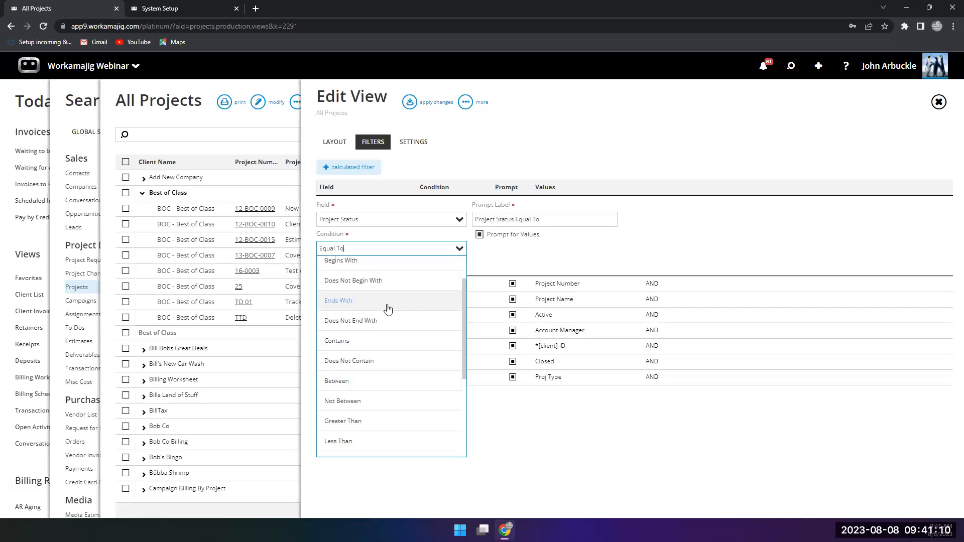
click(392, 249)
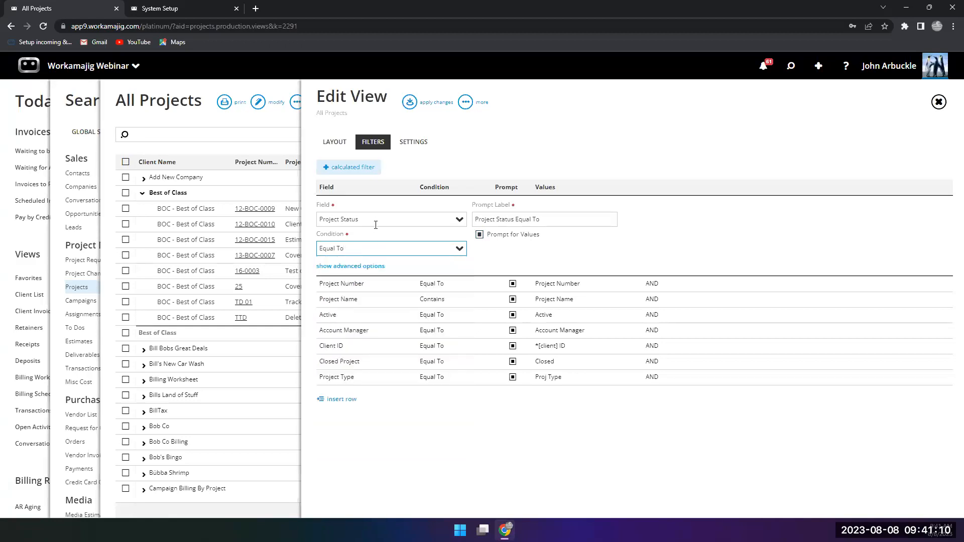
click(459, 249)
scroll(389, 332, down, 5)
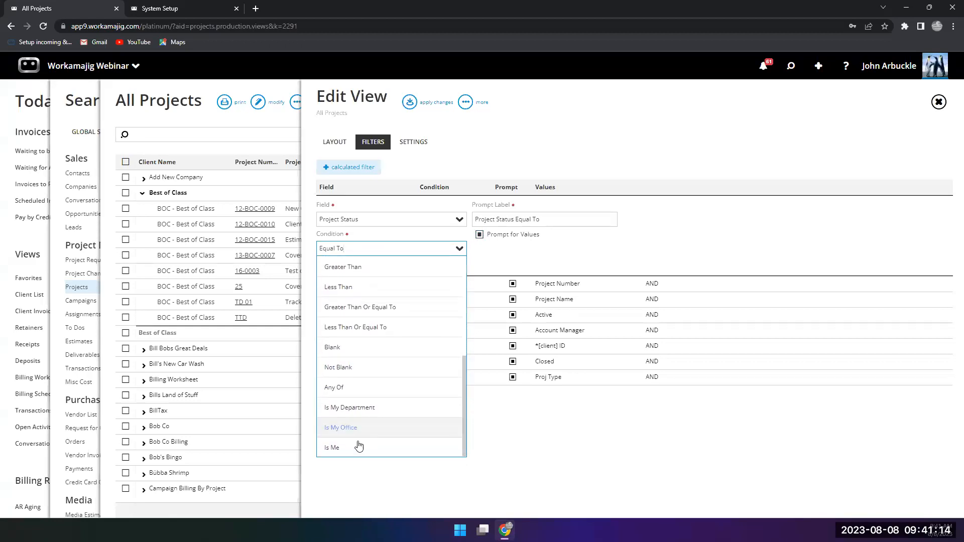
click(336, 388)
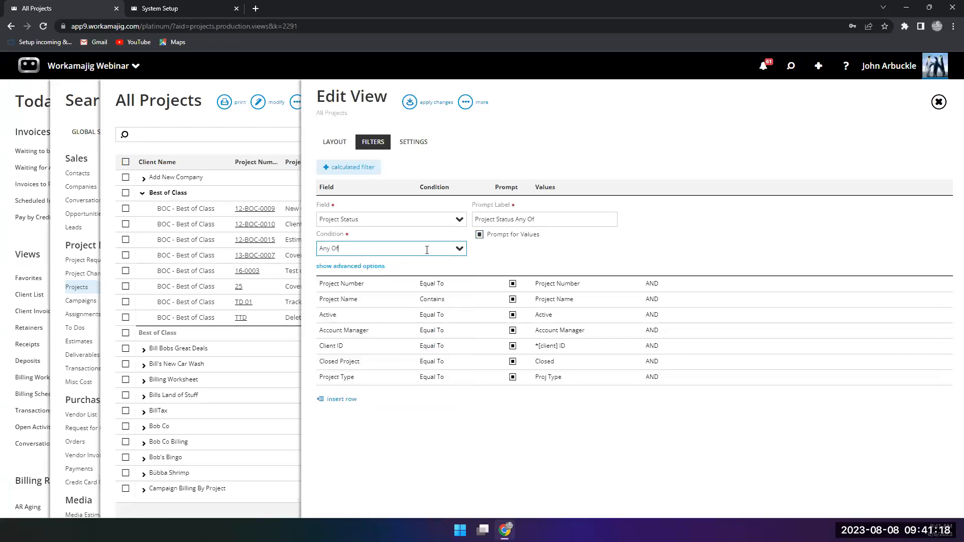
Step: Browse the other conditions for the Project Status filter, keep Any Of, and apply the changes to the view
click(459, 249)
scroll(427, 312, up, 3)
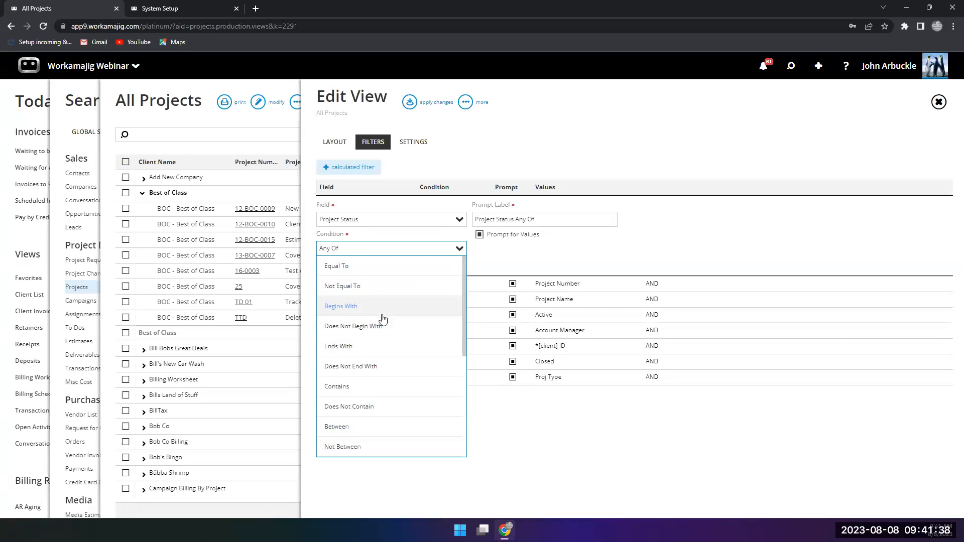
scroll(372, 311, down, 3)
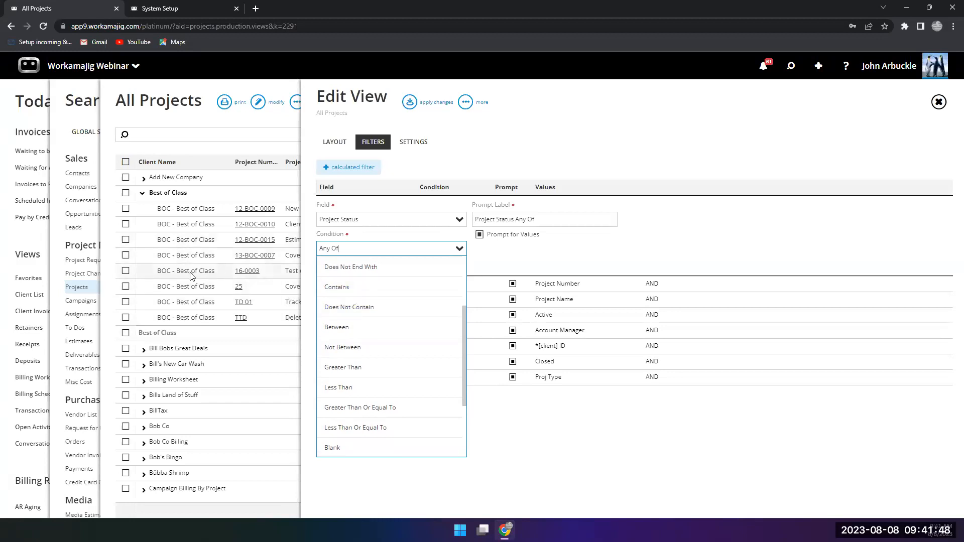
scroll(358, 316, down, 2)
scroll(361, 314, up, 1)
click(361, 249)
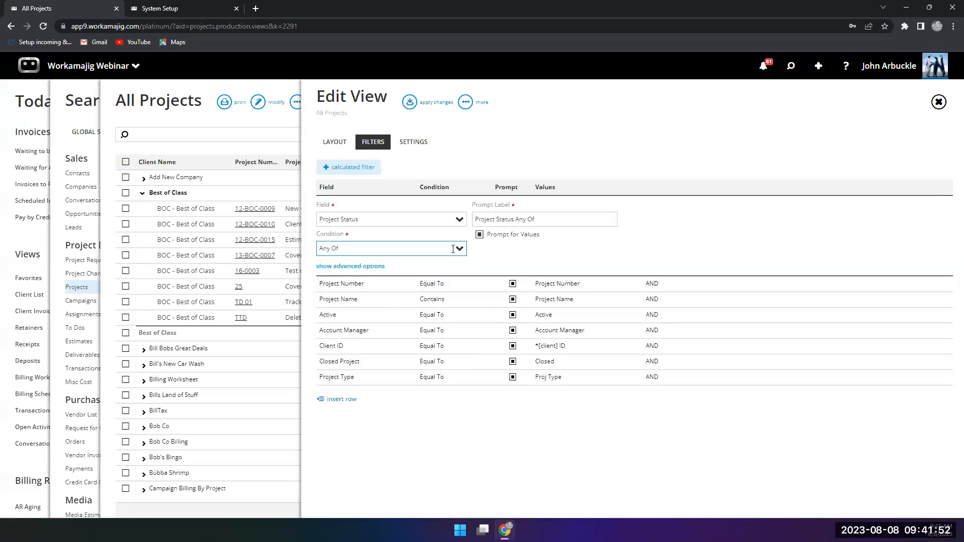
click(409, 102)
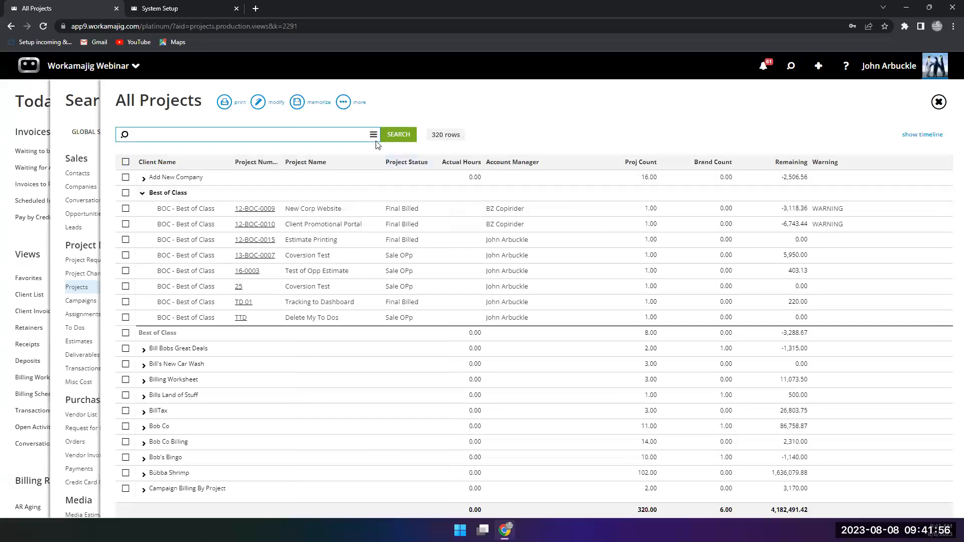
Step: Search the All Projects view for projects whose Project Status is any of Production and Final Billed
click(372, 142)
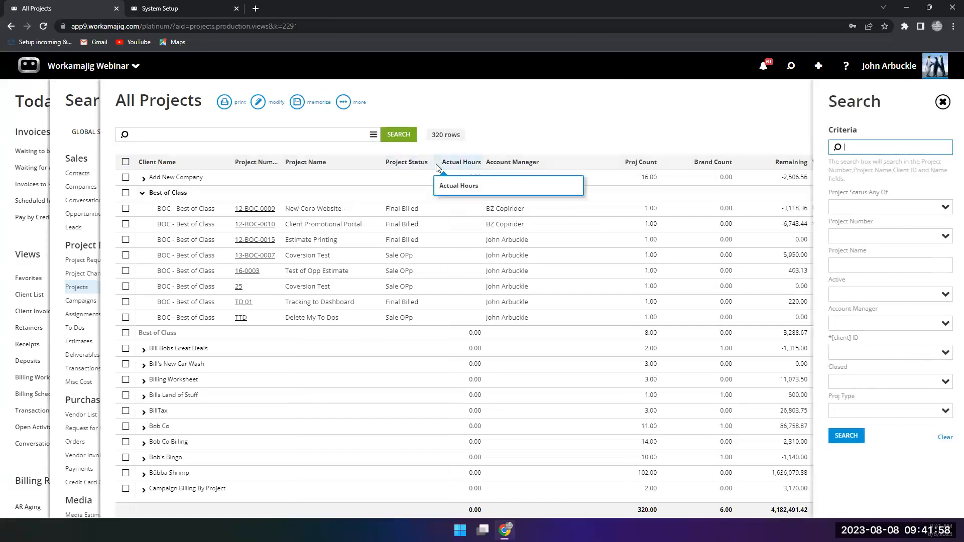
click(938, 213)
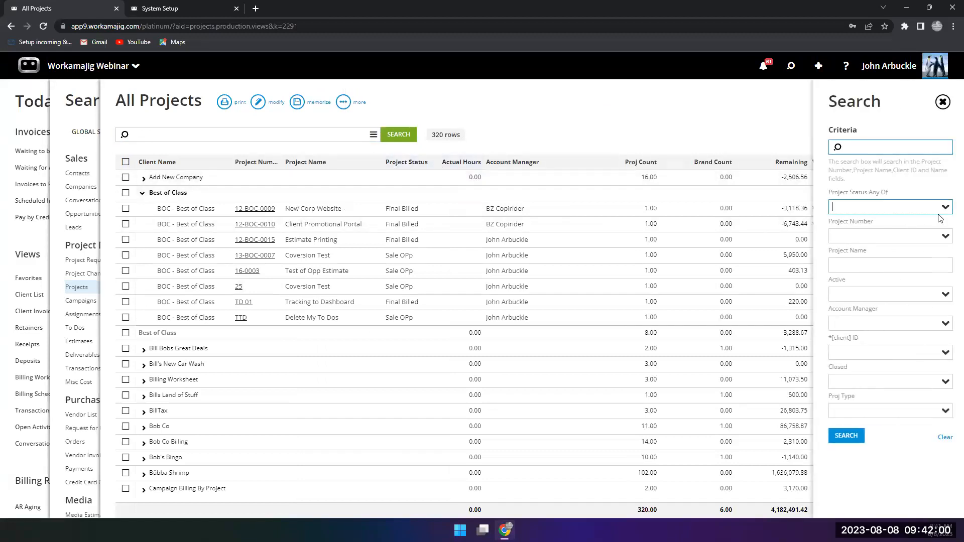
click(942, 210)
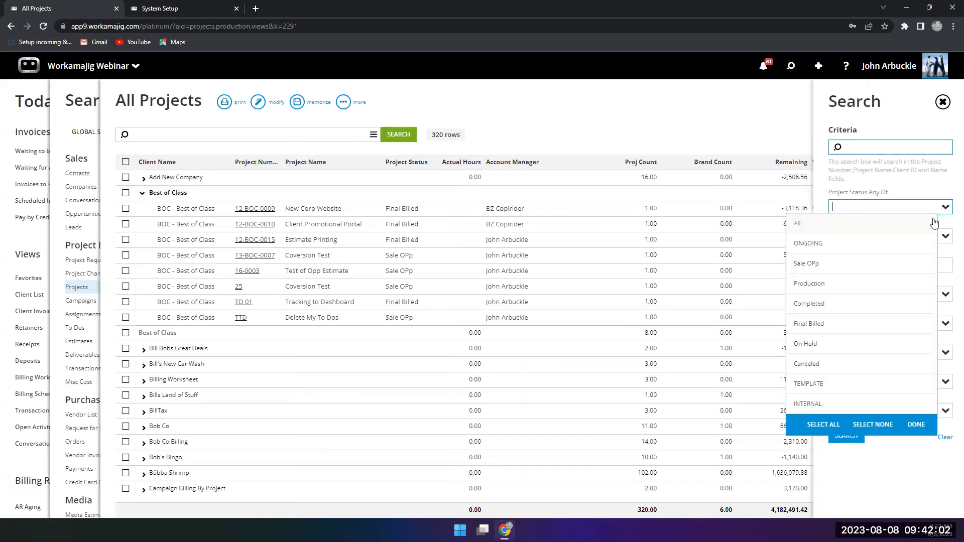
click(823, 286)
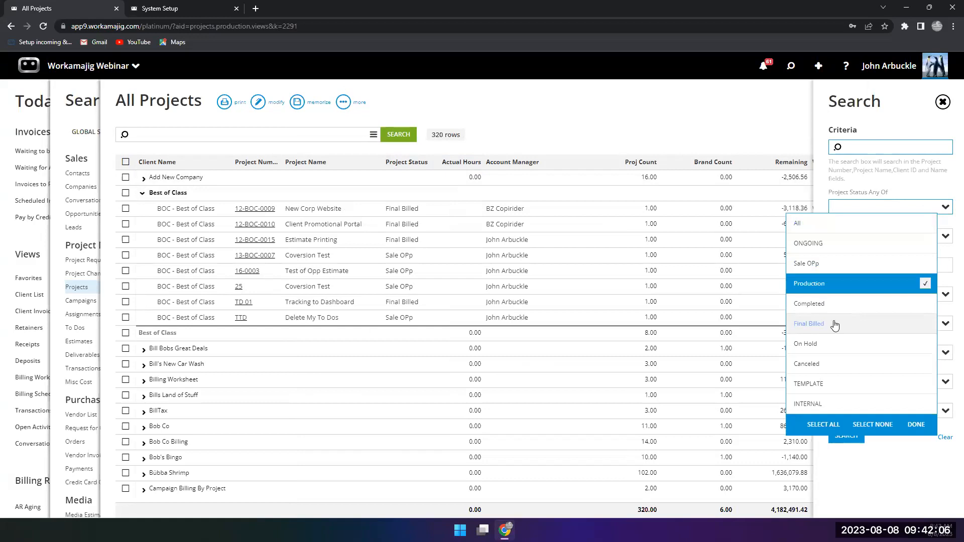
click(834, 324)
click(910, 425)
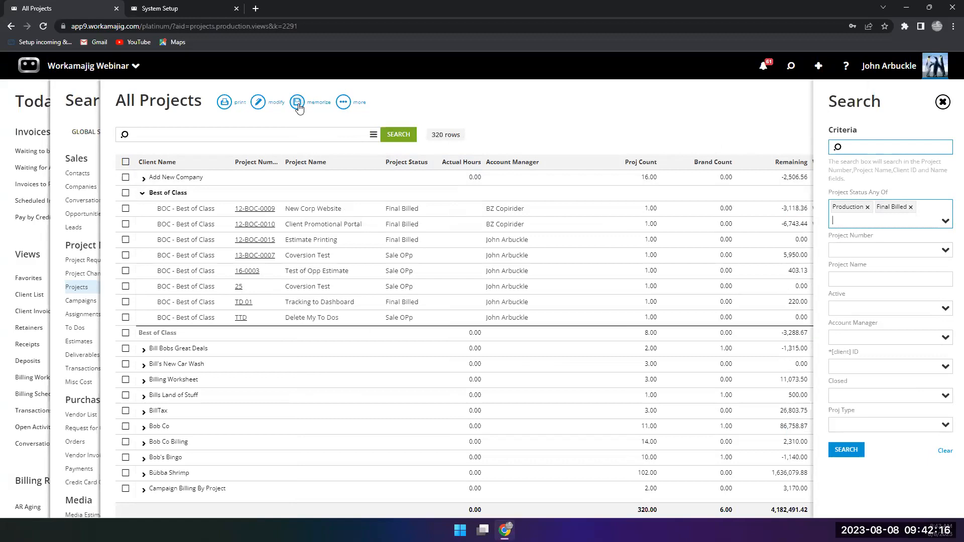
click(851, 454)
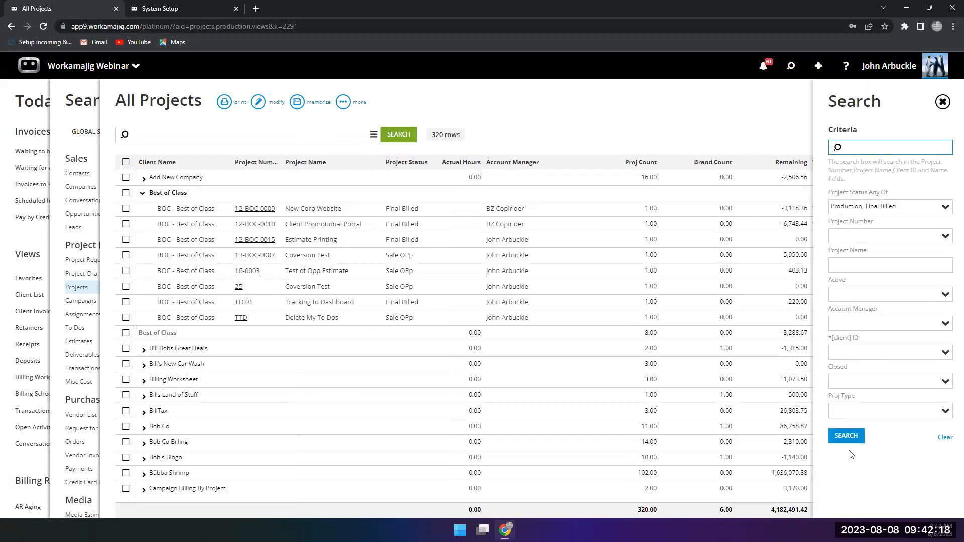
click(832, 442)
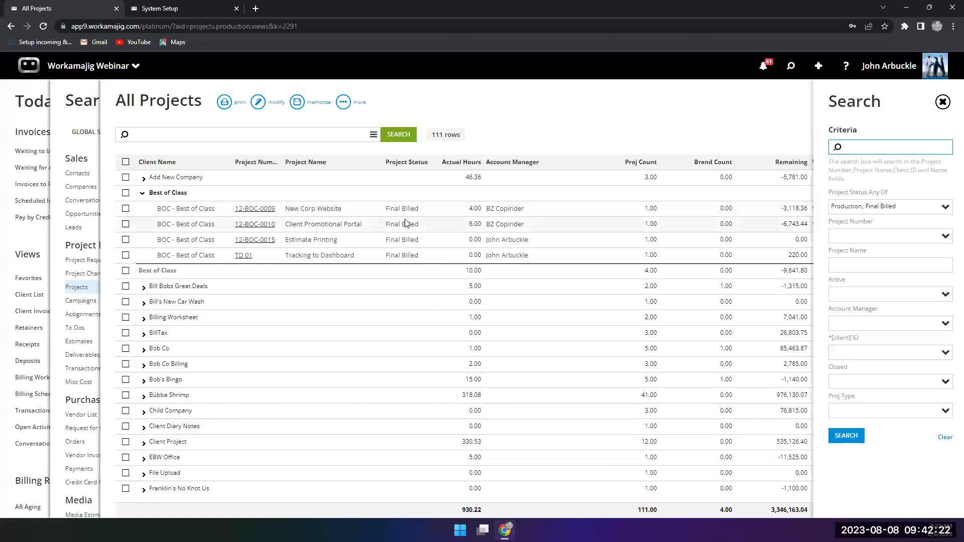
Step: Clear the search criteria and rerun the search without a status restriction
click(944, 437)
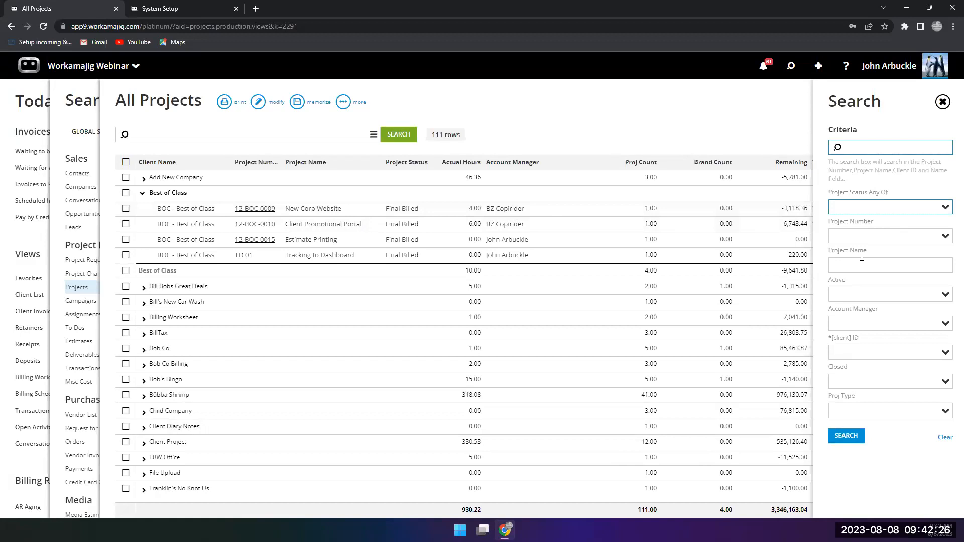
click(829, 434)
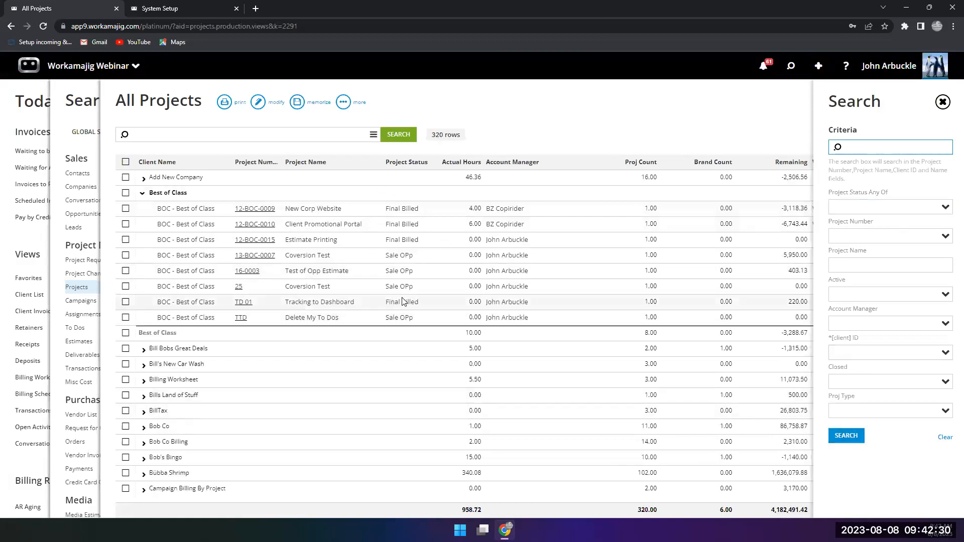
Step: Add Campaign Name as a second grouping level below Client Name and apply the changes to the view
click(259, 103)
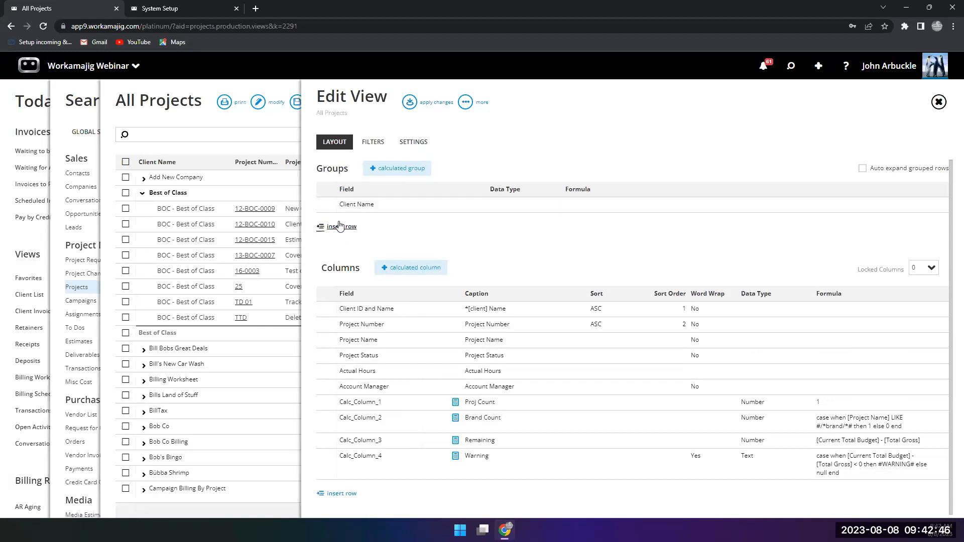
click(339, 226)
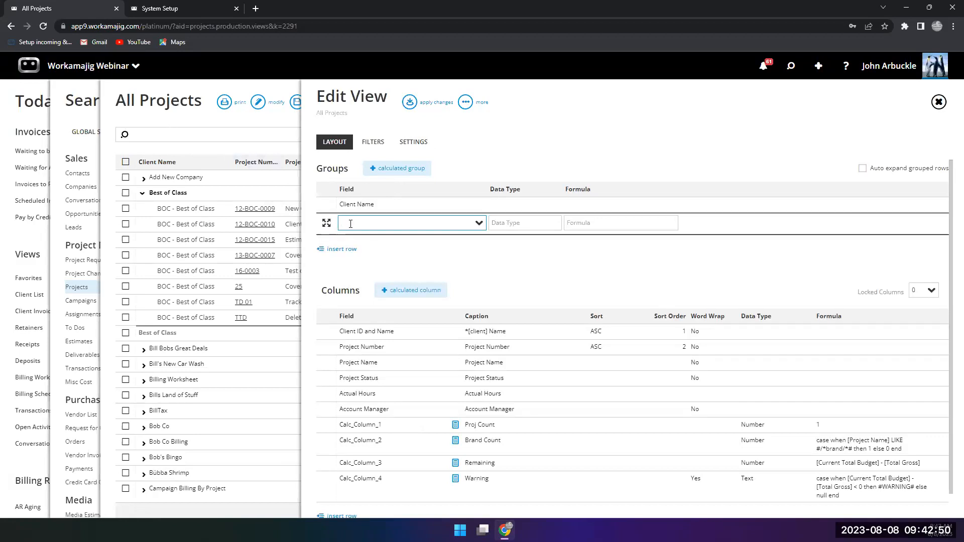
text(cam)
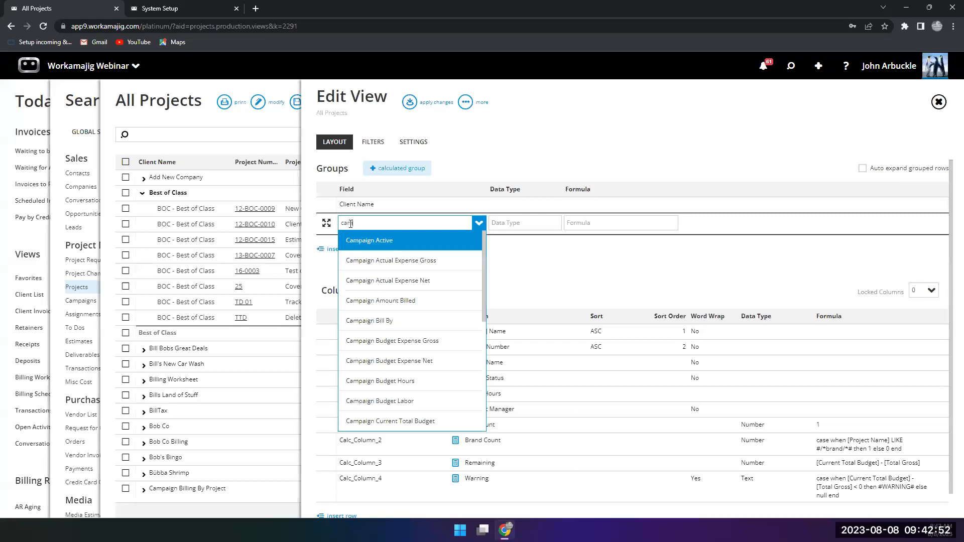
scroll(415, 346, down, 4)
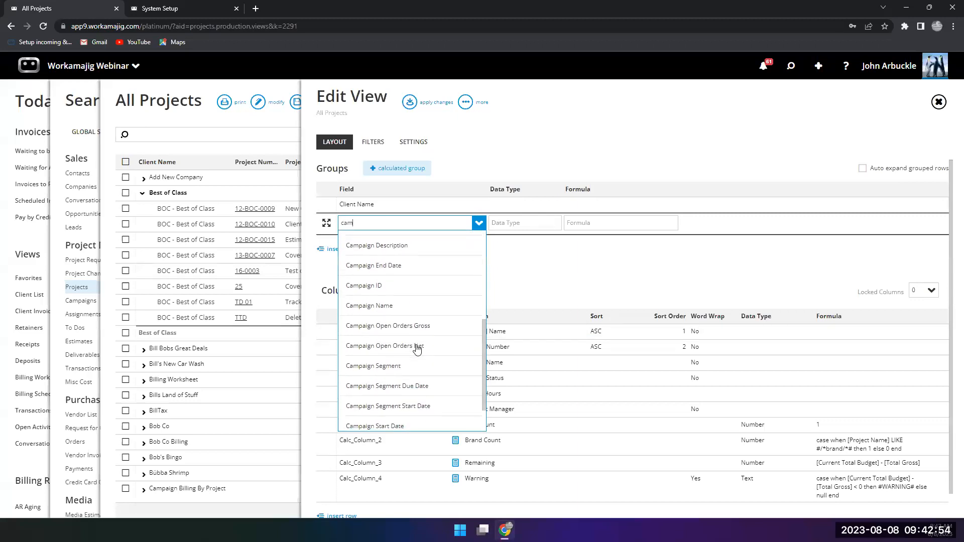
click(420, 304)
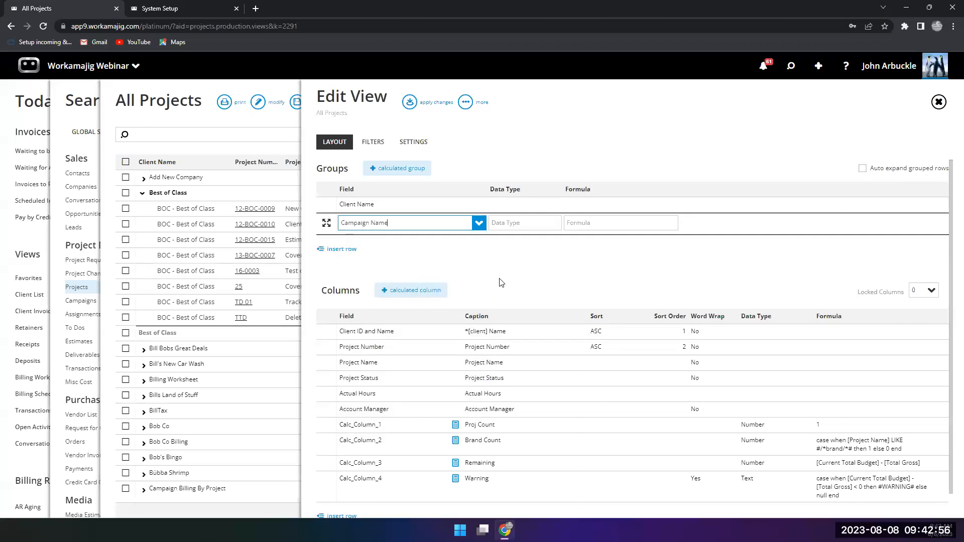
click(514, 270)
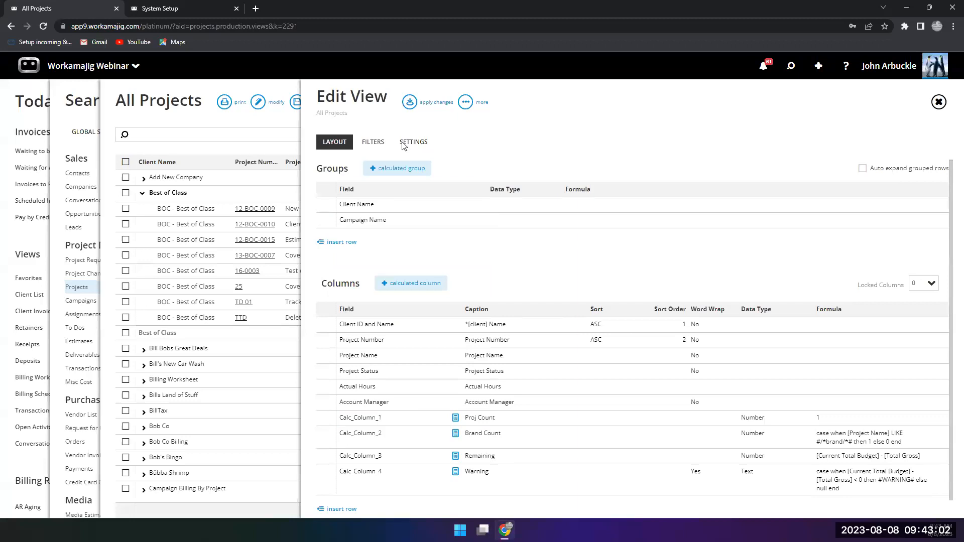
click(413, 105)
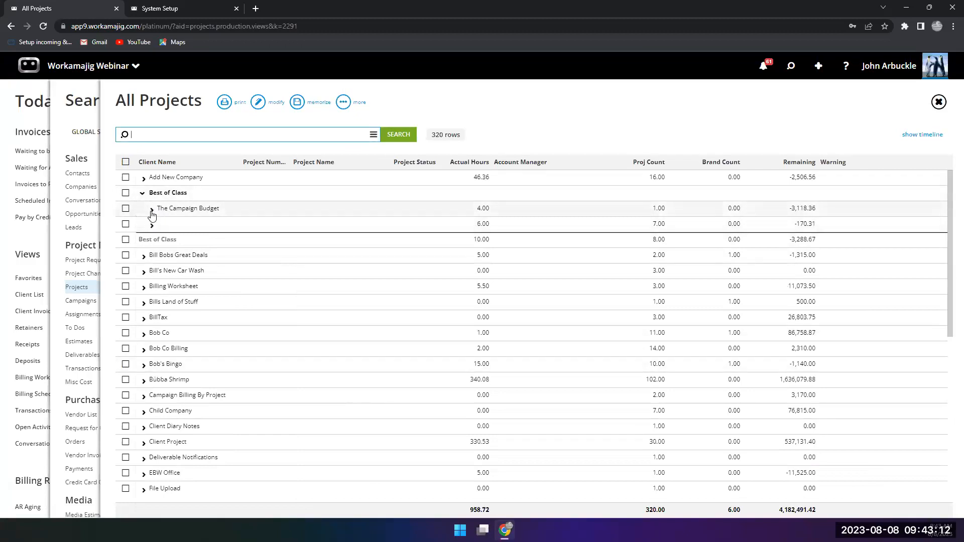
Step: Inspect the projects grouped under The Campaign Budget and under the unnamed campaign group within Best of Class
click(152, 209)
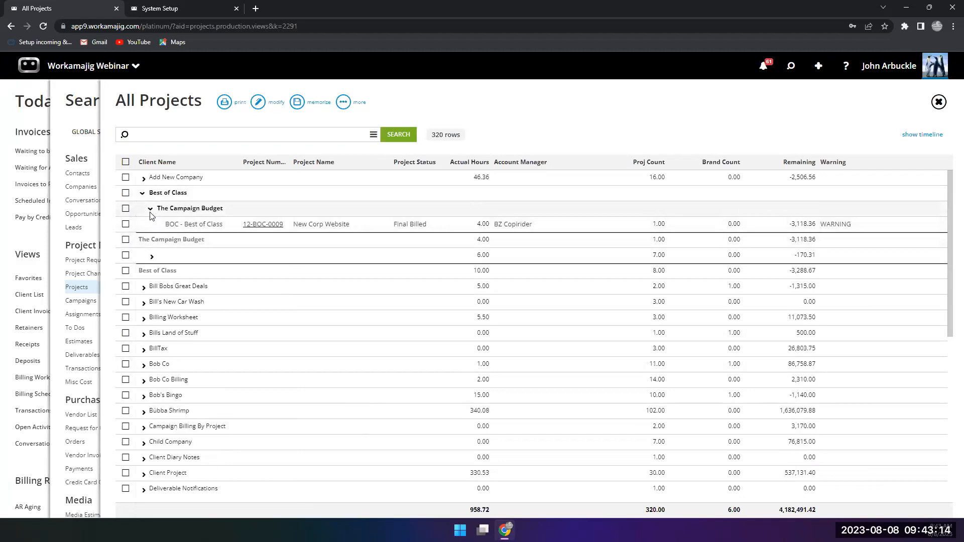
click(151, 210)
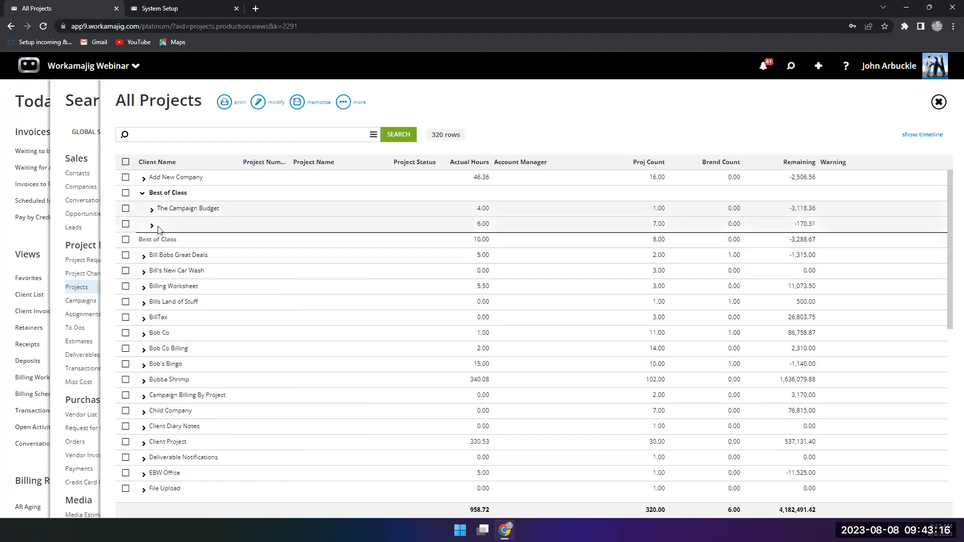
click(150, 227)
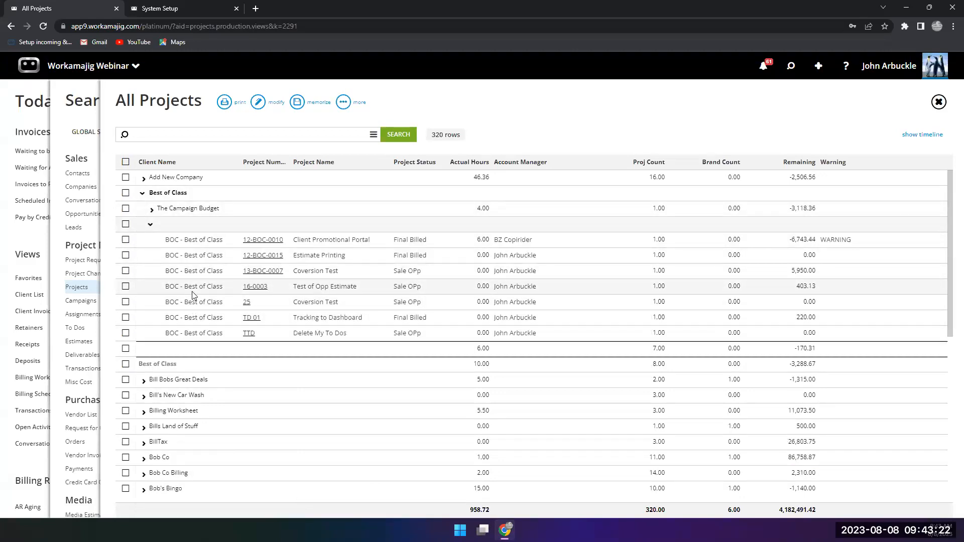
Step: Review the All Projects view's filters and settings, and show the users in its Account Managers security group
click(268, 106)
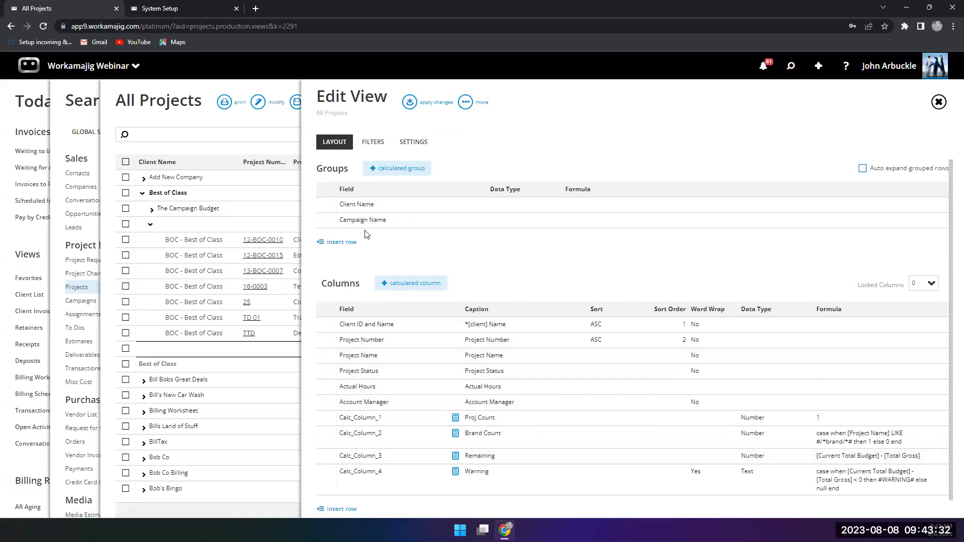
click(375, 141)
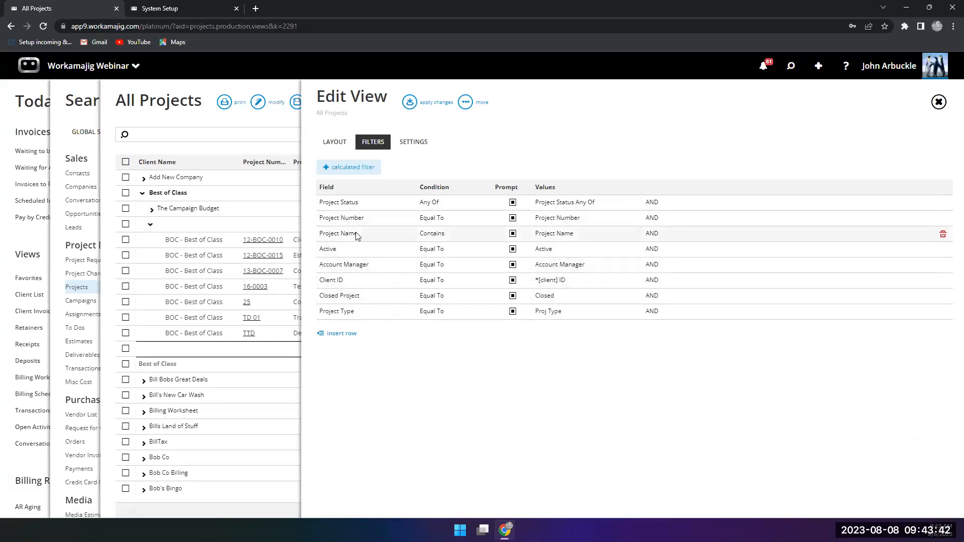
click(414, 144)
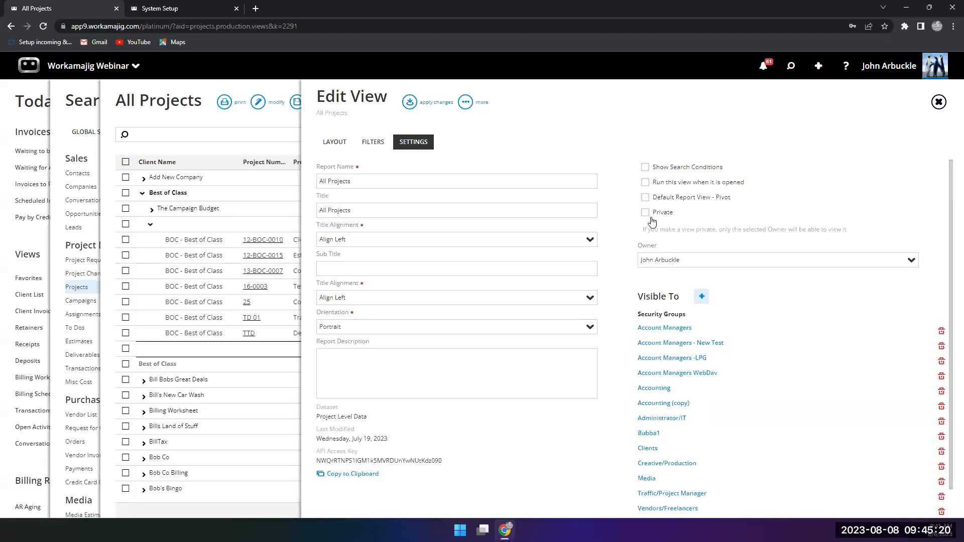
scroll(652, 222, down, 1)
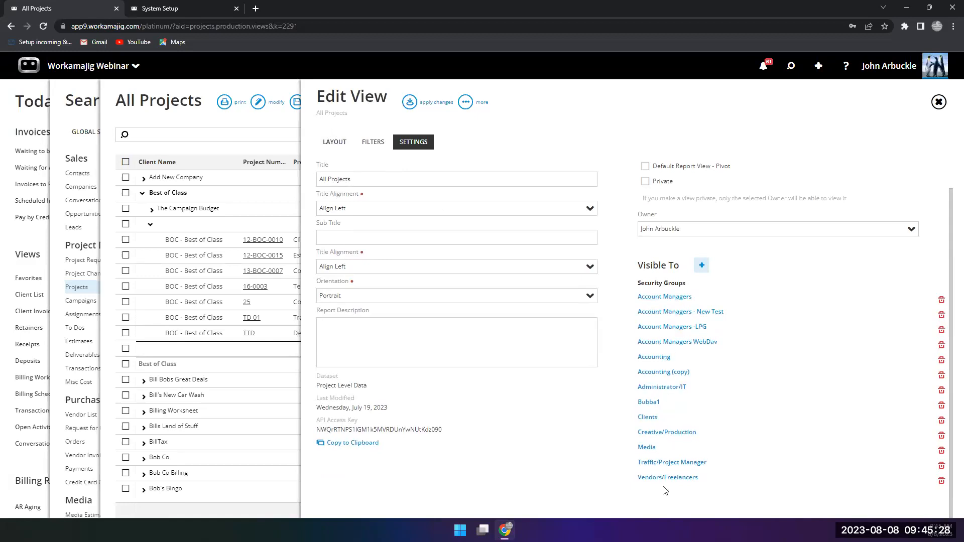
click(668, 301)
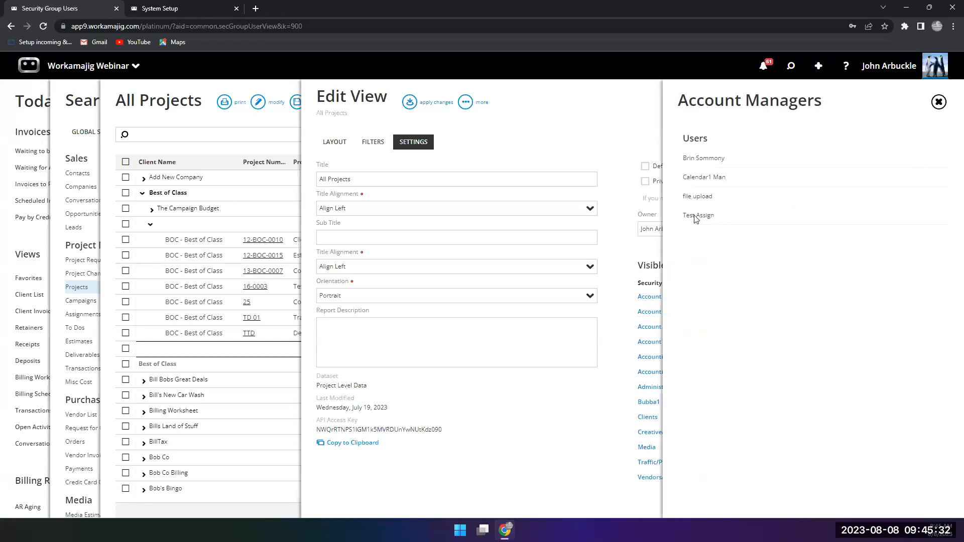
Step: Show the users in the Account Managers - New Test security group and the security groups that can still be given visibility of the view
click(620, 252)
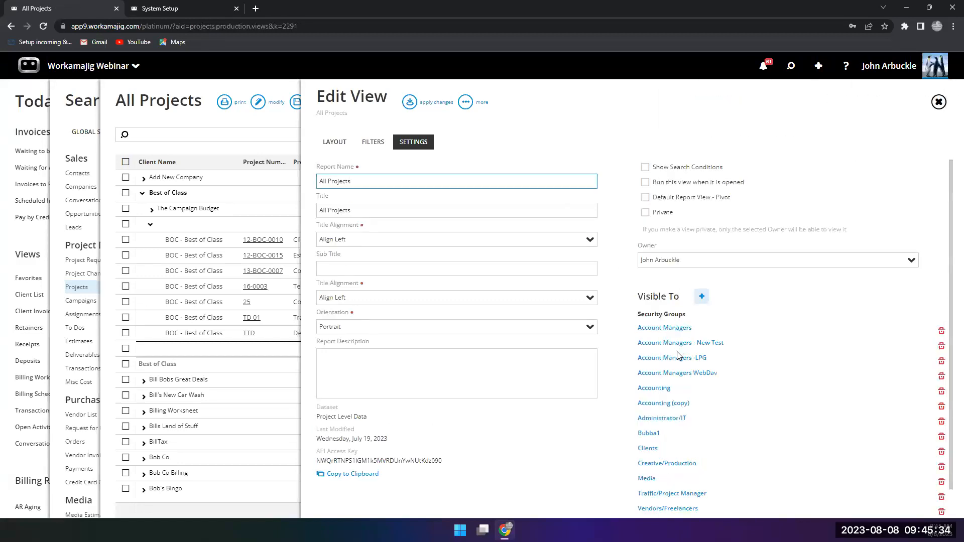
click(677, 347)
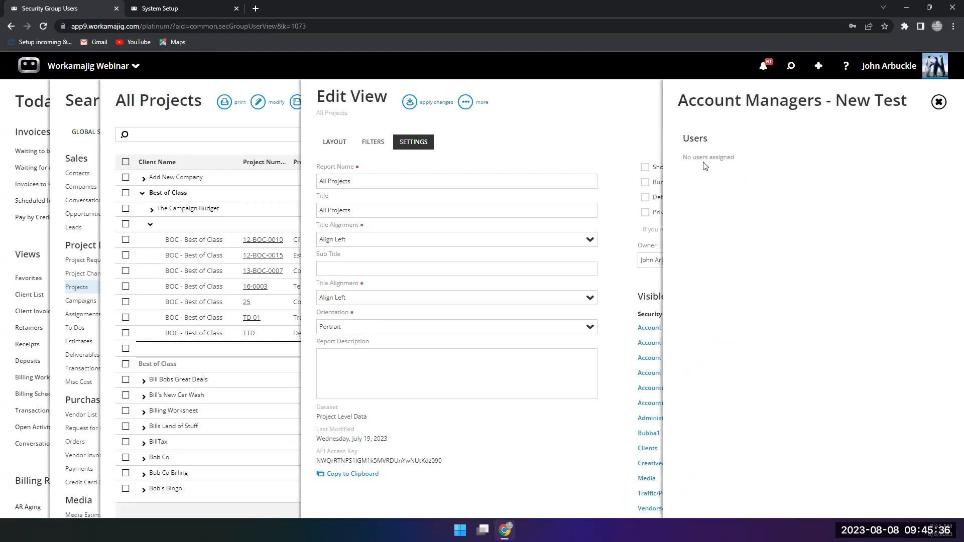
click(621, 291)
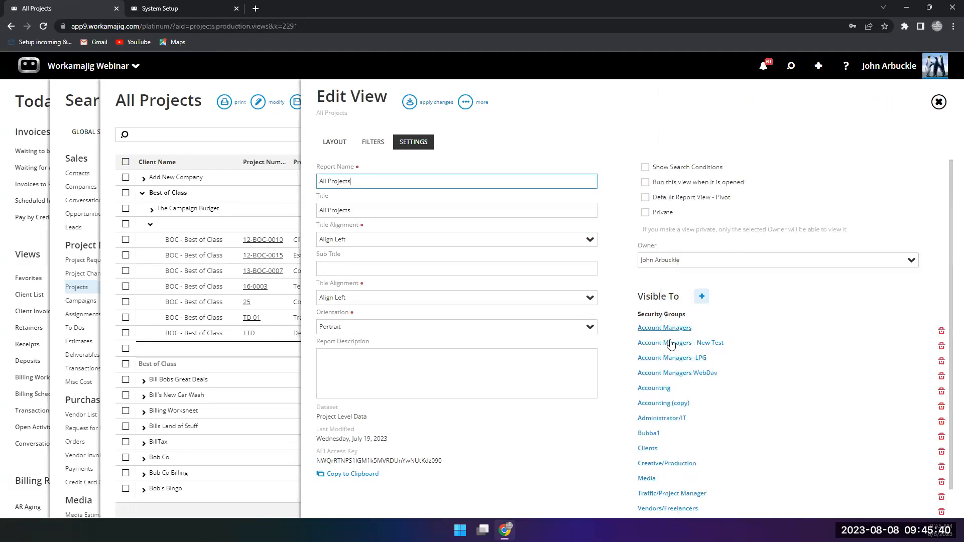
click(702, 297)
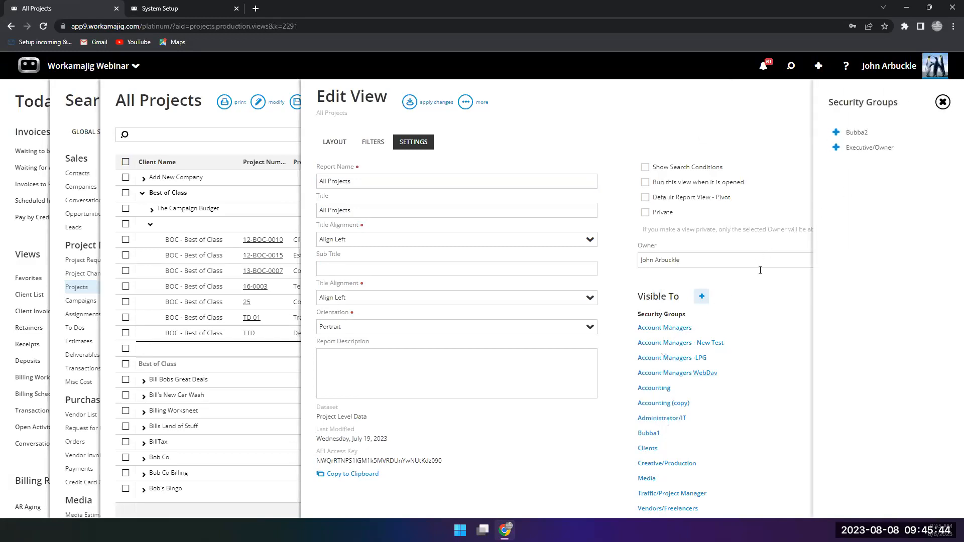
click(764, 288)
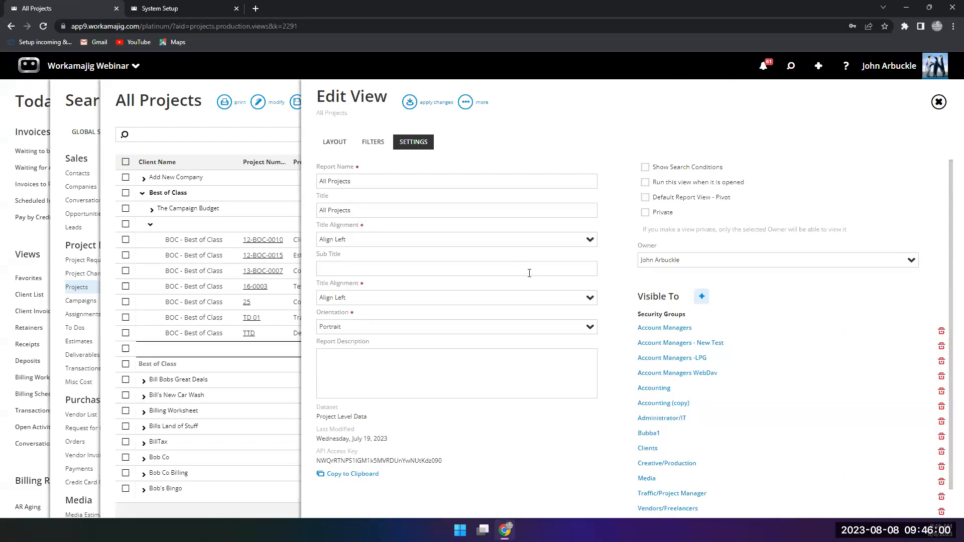
Step: Review the All Projects view's filters and inspect the Project Status filter's condition and prompt options
click(371, 143)
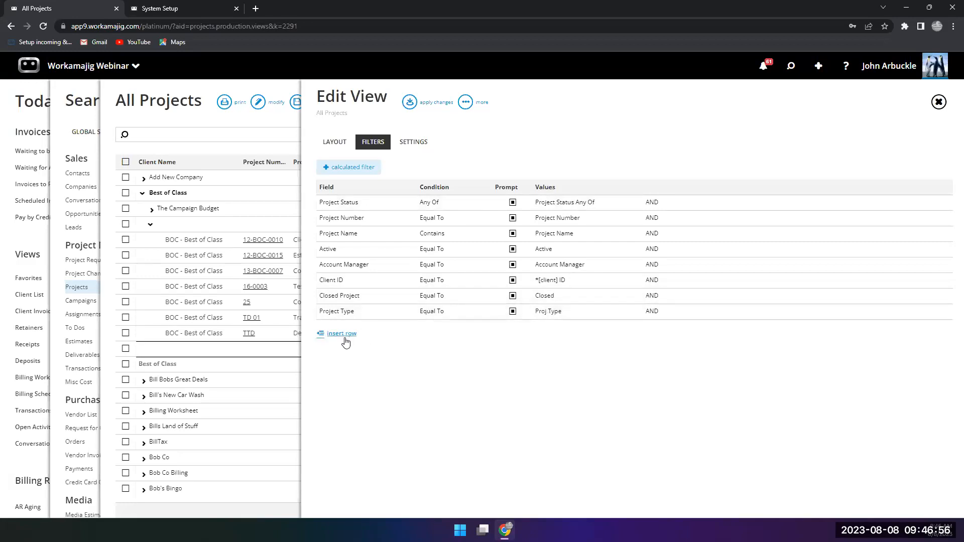
click(391, 207)
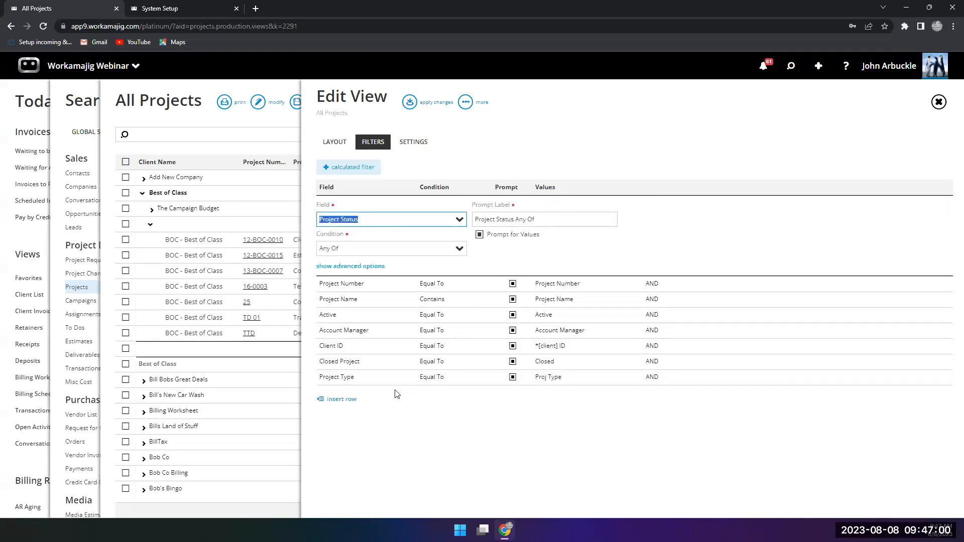
click(343, 406)
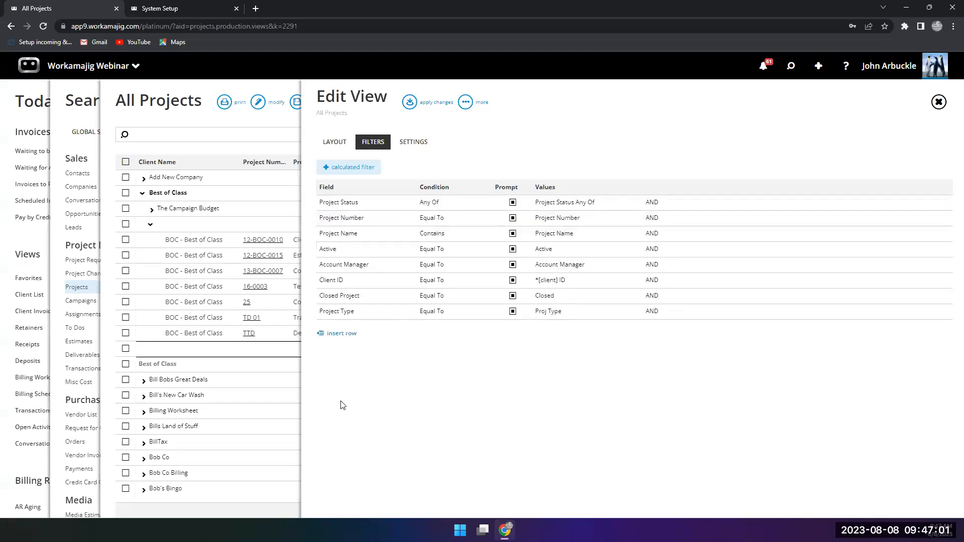
Step: Add a filter to the All Projects view with field Client ID, condition Equal To and value BBingo, without prompting for values
click(339, 334)
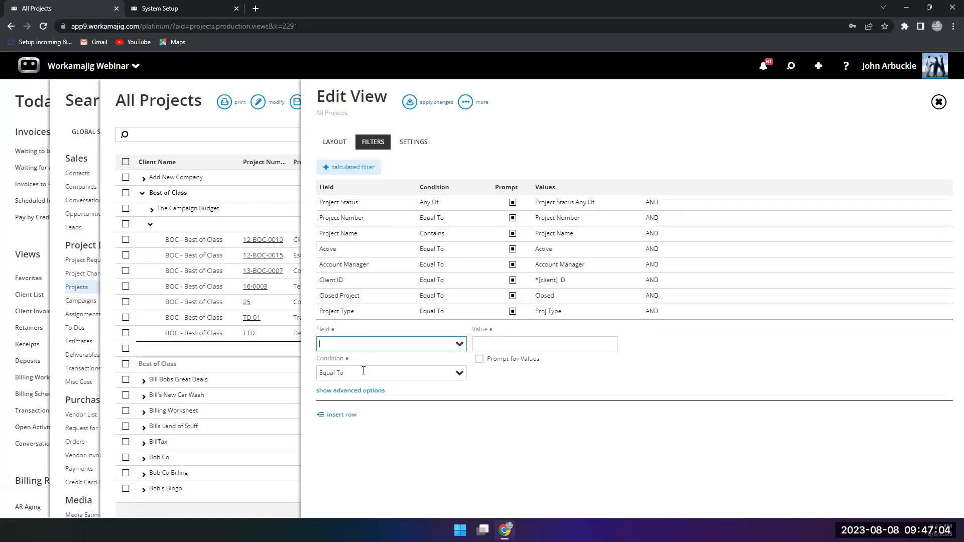
text(c)
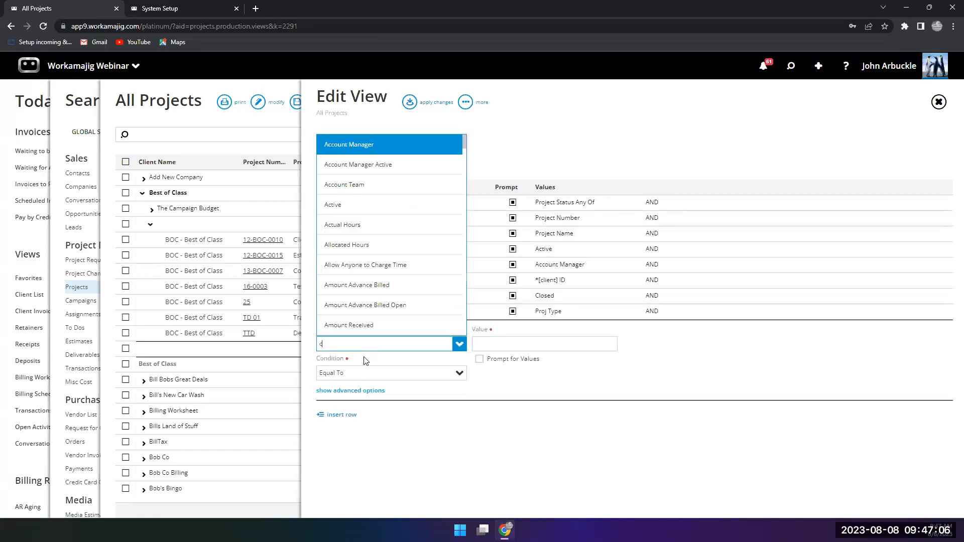
text(lient id)
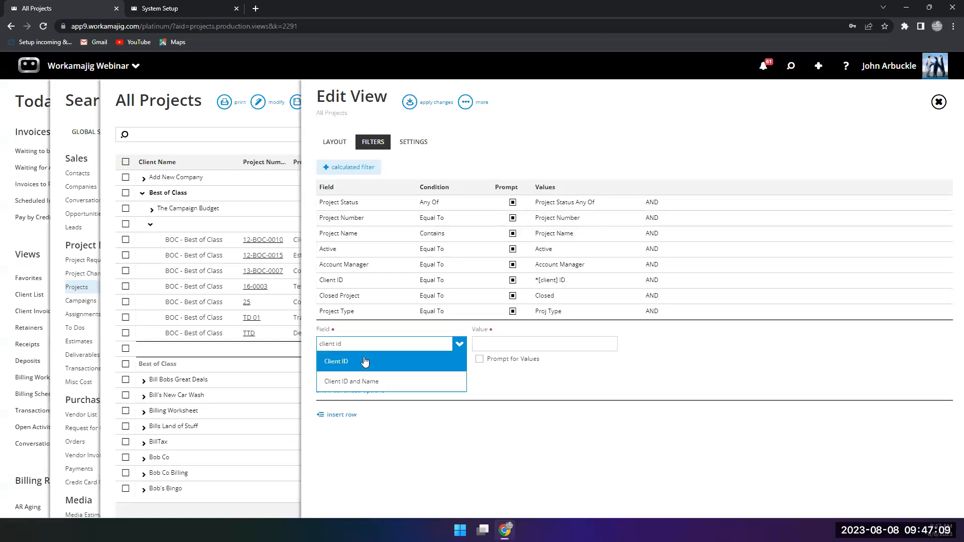
click(364, 361)
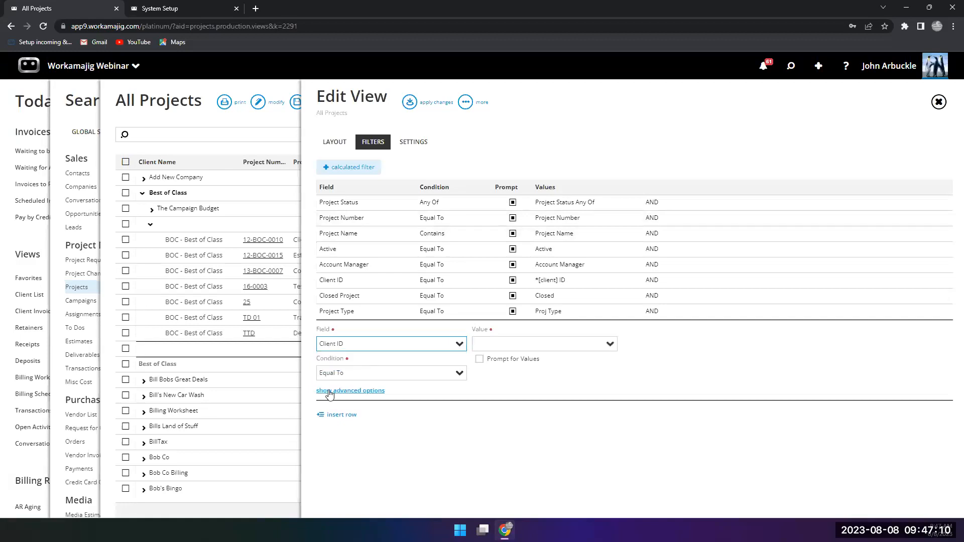
click(341, 415)
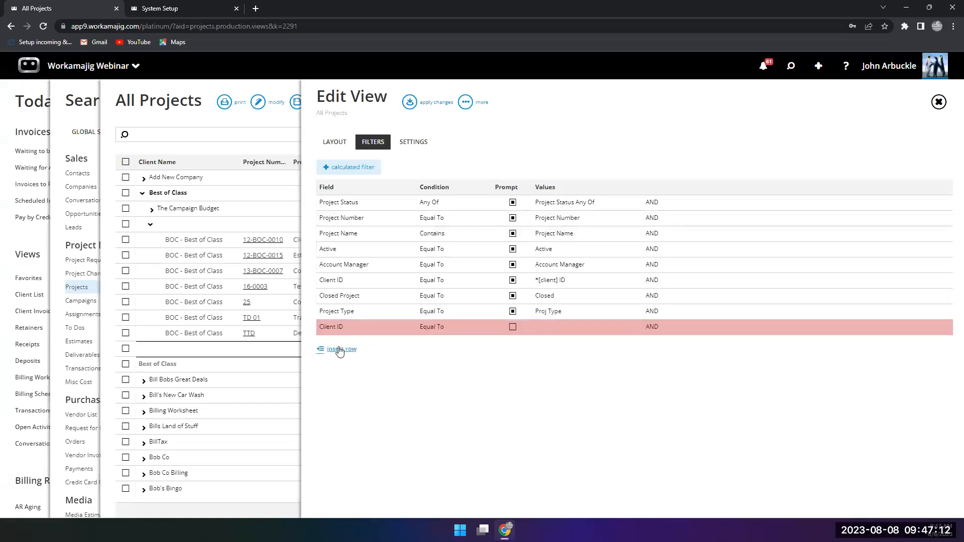
click(508, 332)
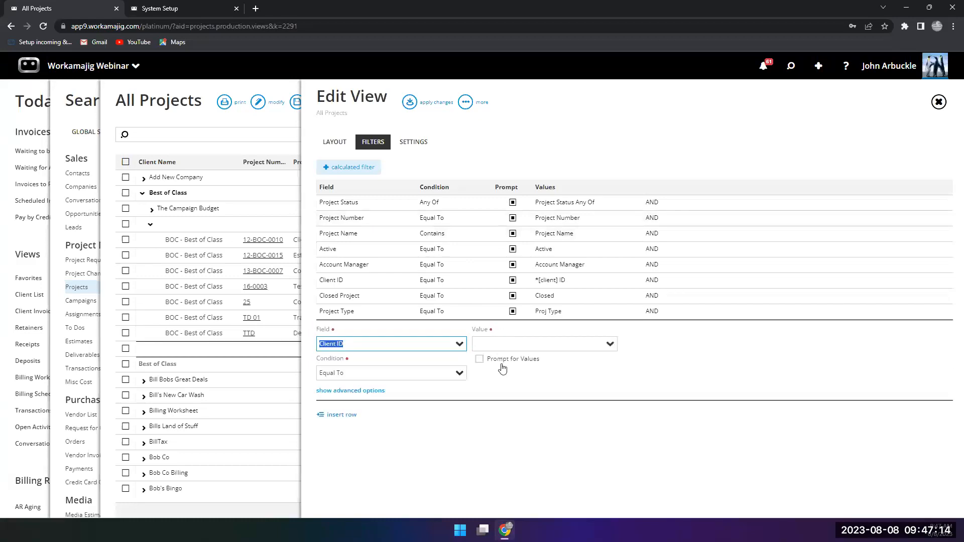
click(605, 348)
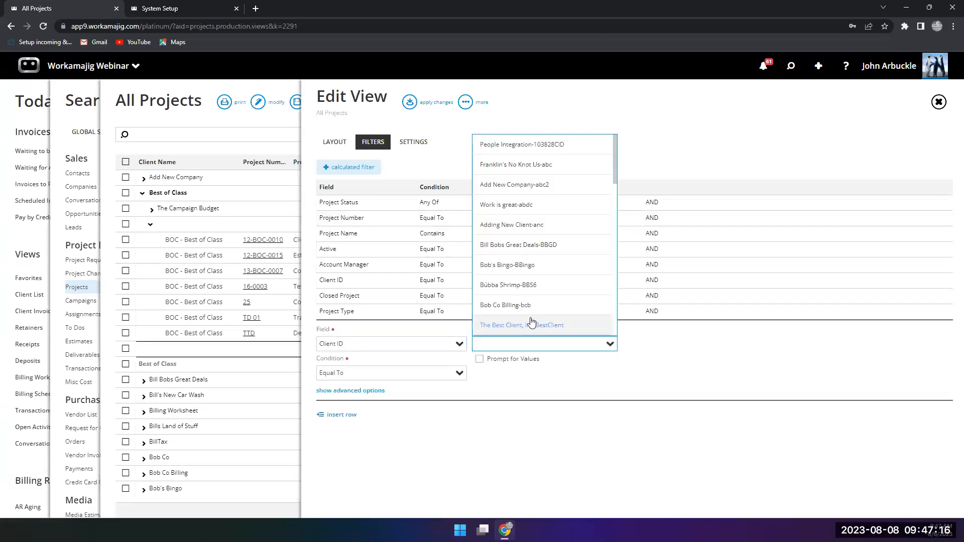
click(502, 265)
click(398, 430)
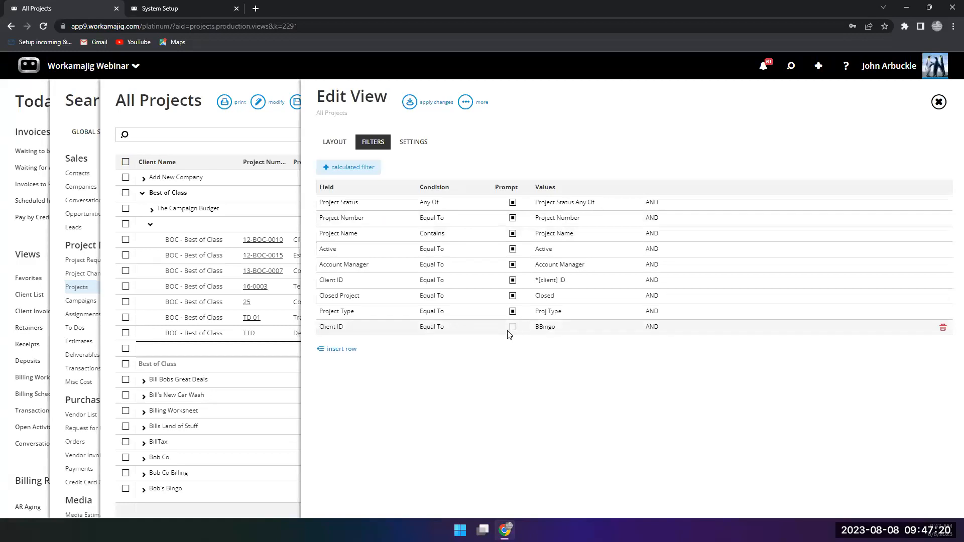
Step: Add a second Client ID filter with condition Equal To and value BBS6, without prompting for values
click(332, 349)
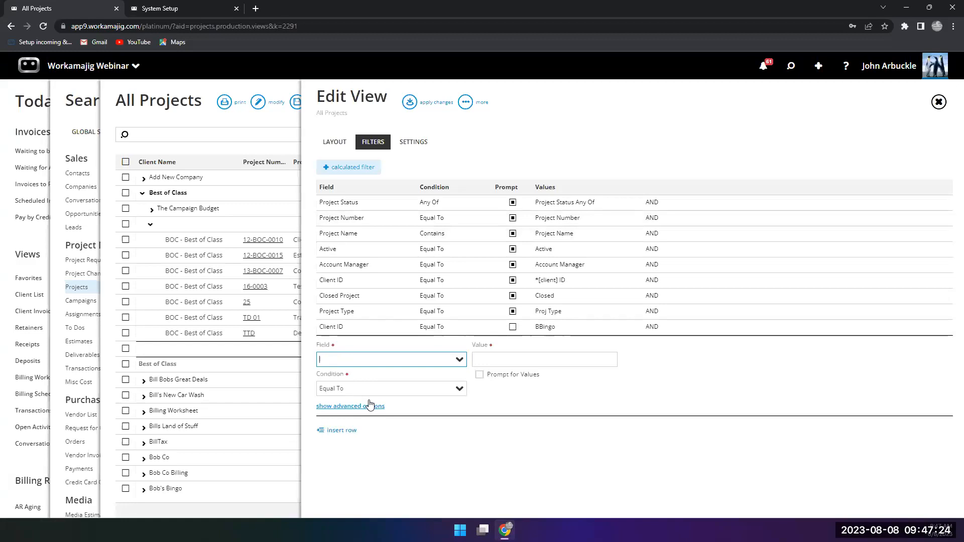
text(clie)
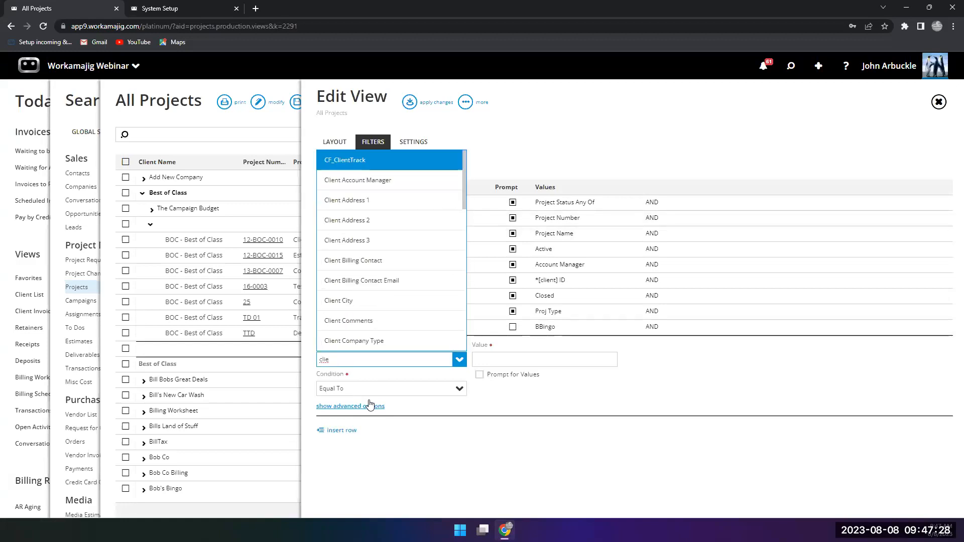
text(nt id)
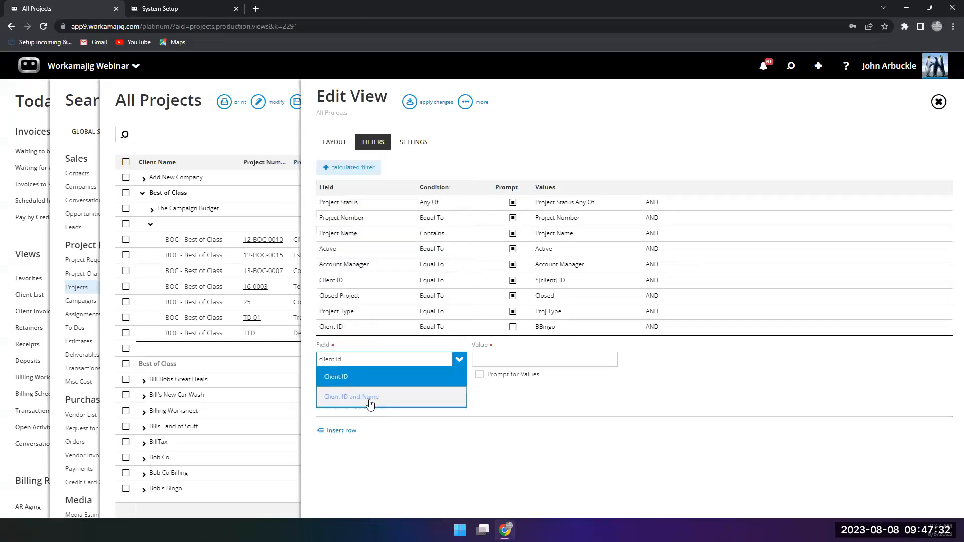
click(382, 377)
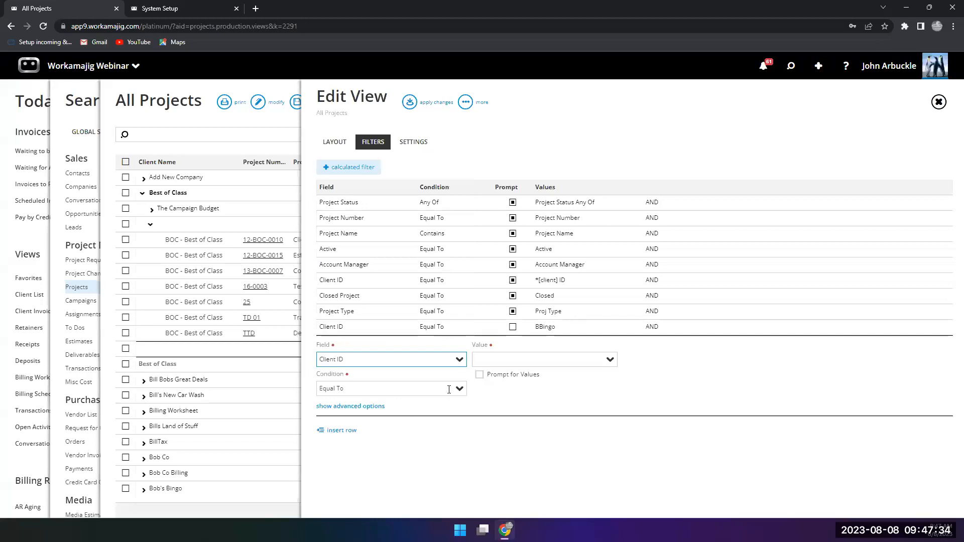
click(607, 361)
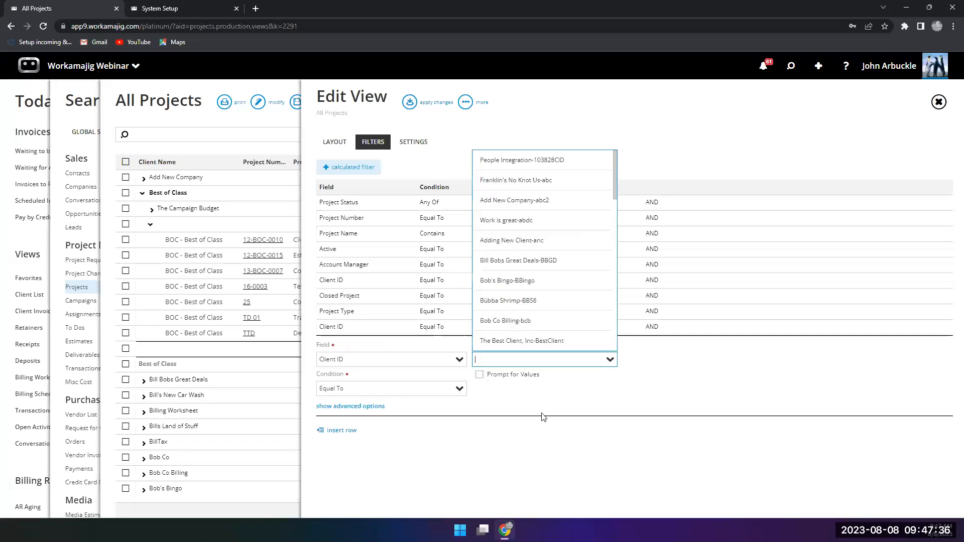
click(485, 302)
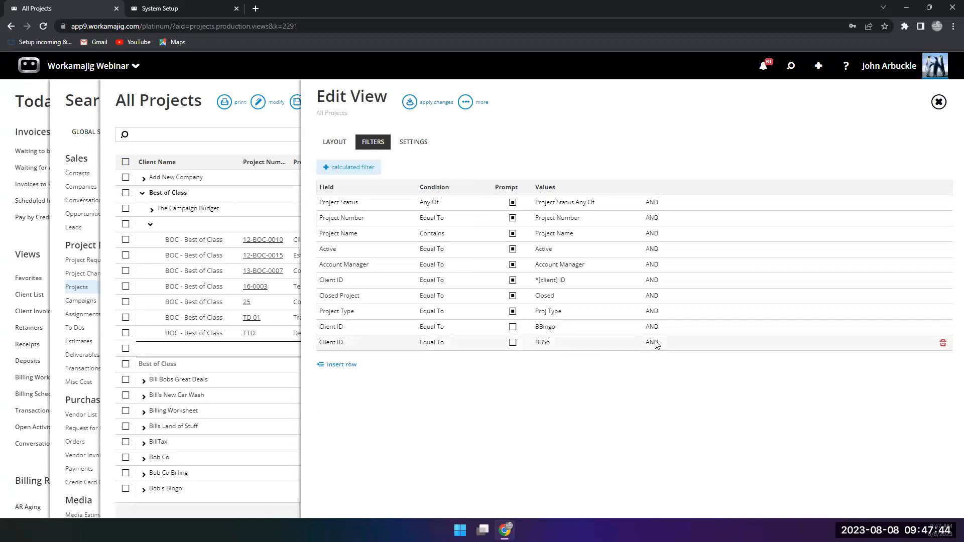
click(541, 344)
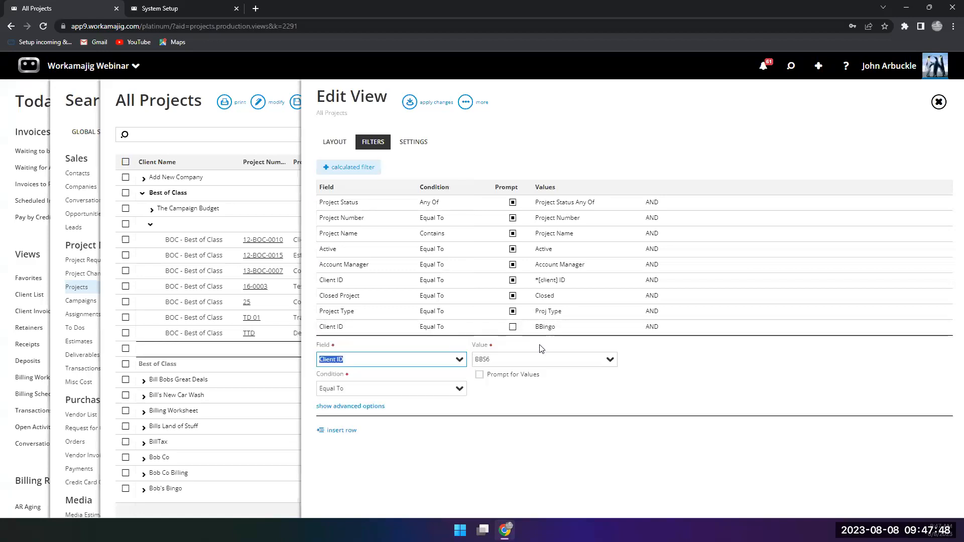
click(604, 165)
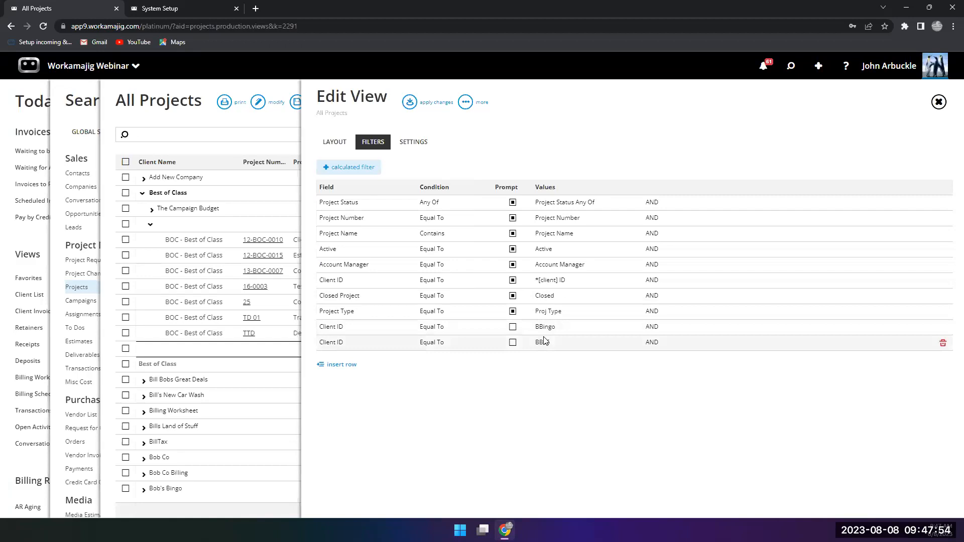
Step: Group the two new Client ID filters with an opening parenthesis on the BBingo row and a closing parenthesis on the BBS6 row
click(450, 333)
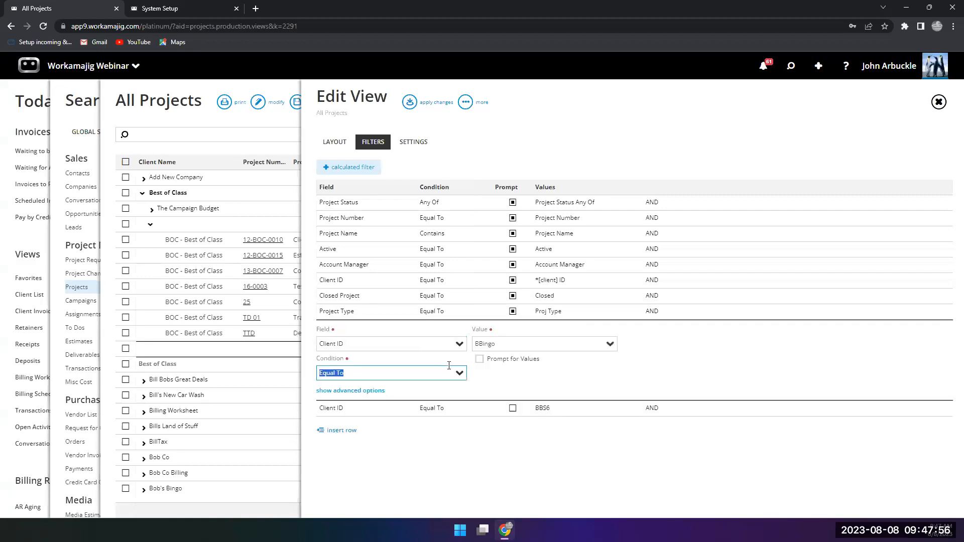
click(353, 391)
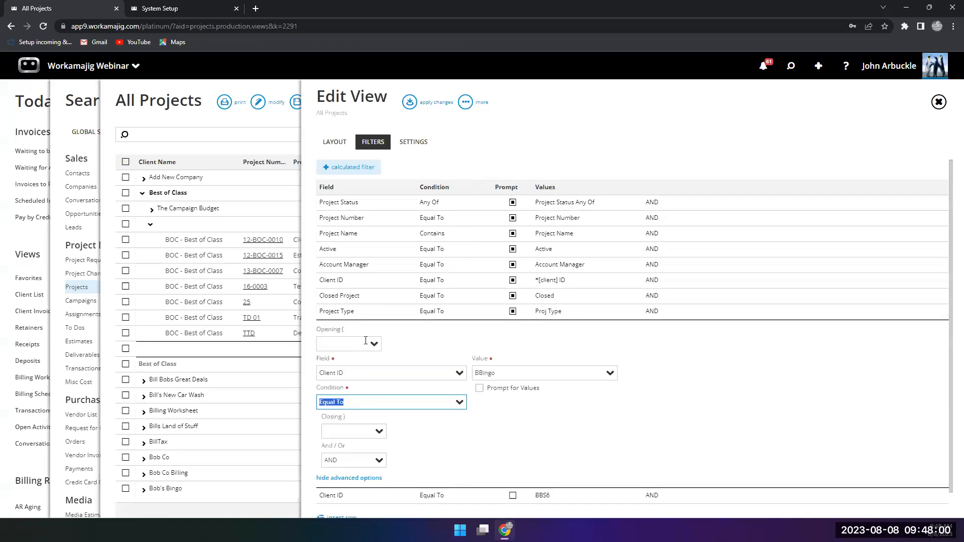
click(374, 344)
click(374, 376)
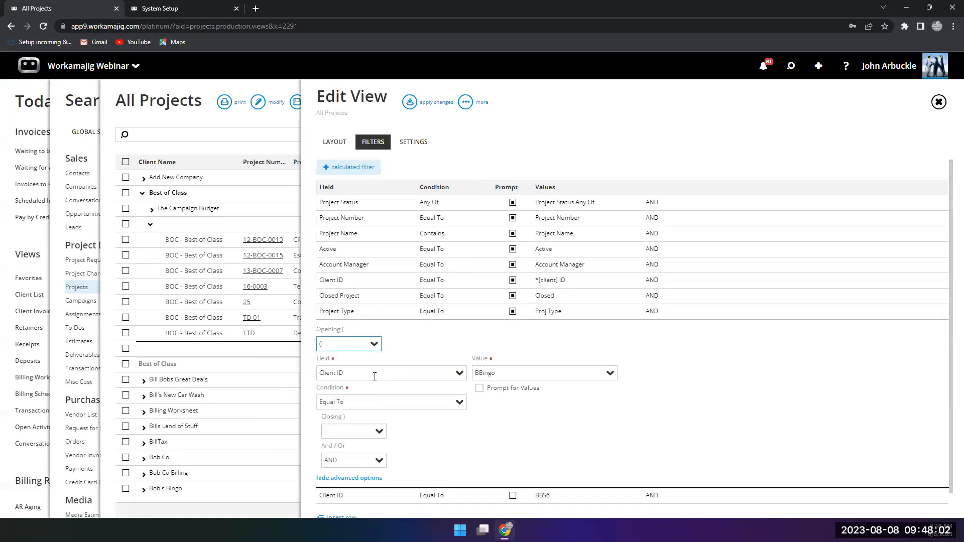
scroll(491, 420, down, 1)
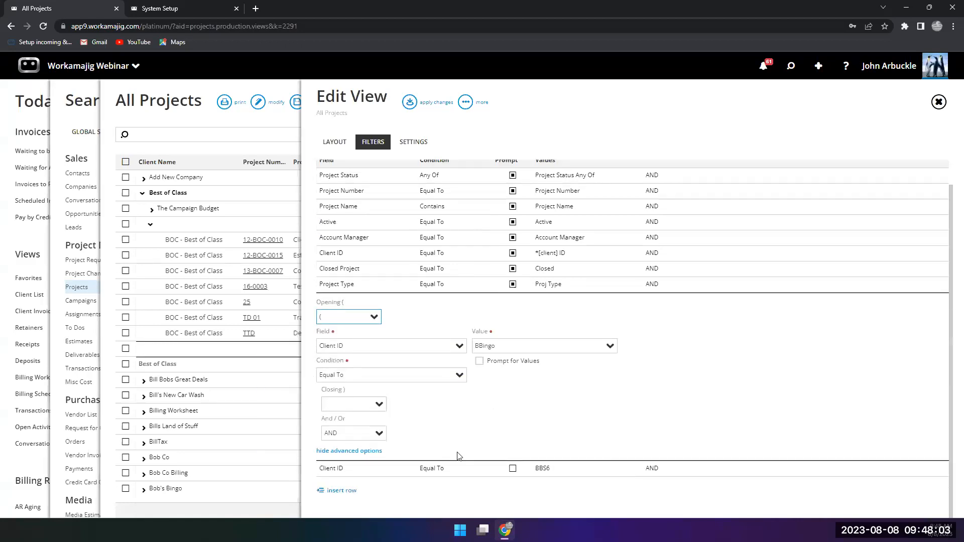
click(490, 472)
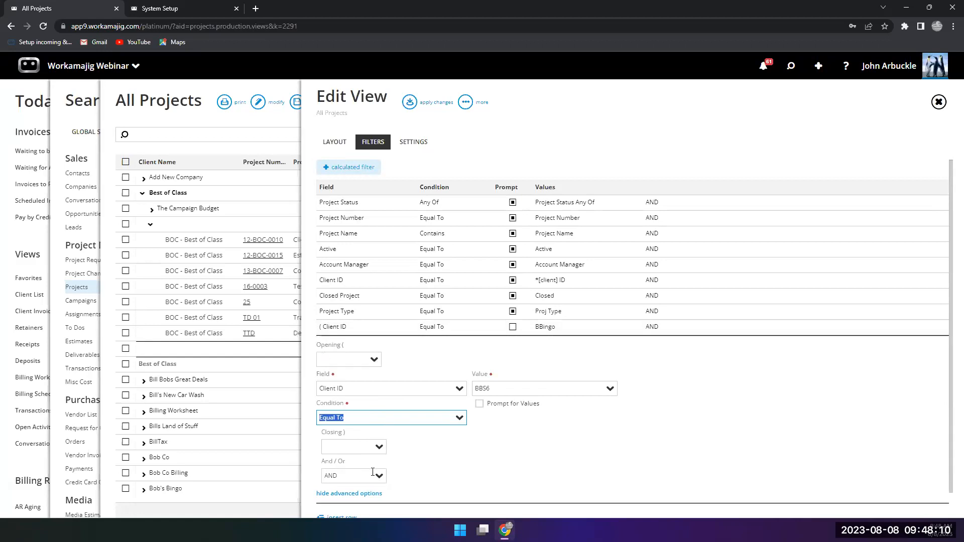
click(379, 448)
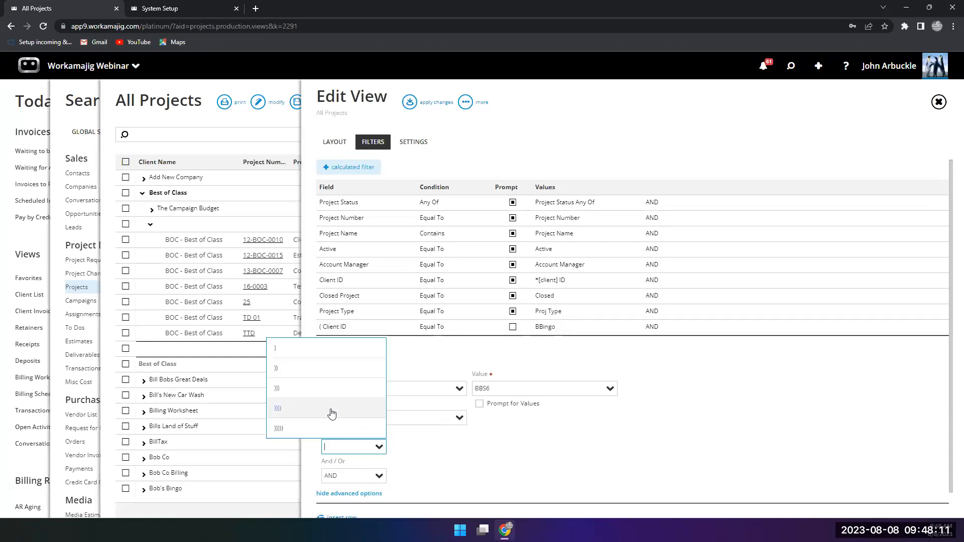
click(318, 347)
click(575, 150)
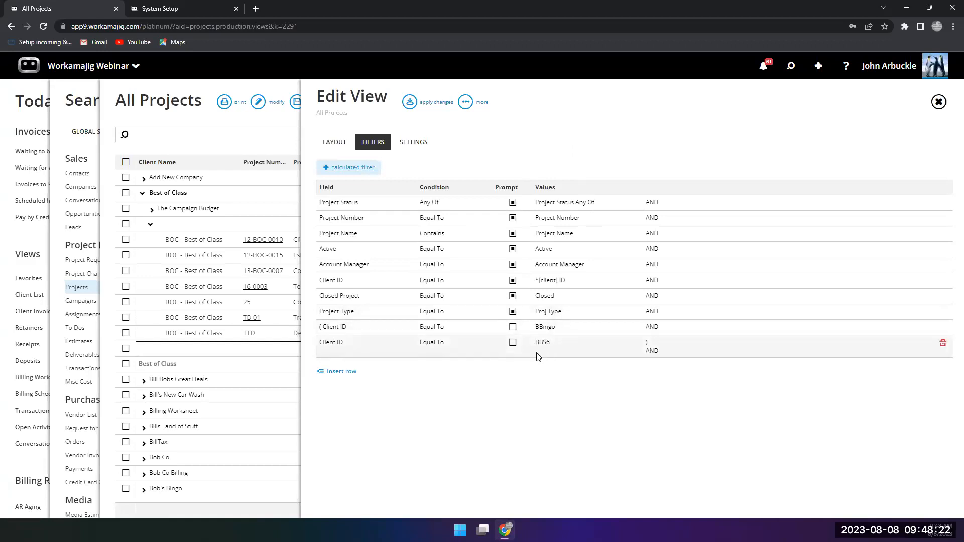
Step: Set the And / Or operator of the BBingo Client ID filter to OR
click(443, 334)
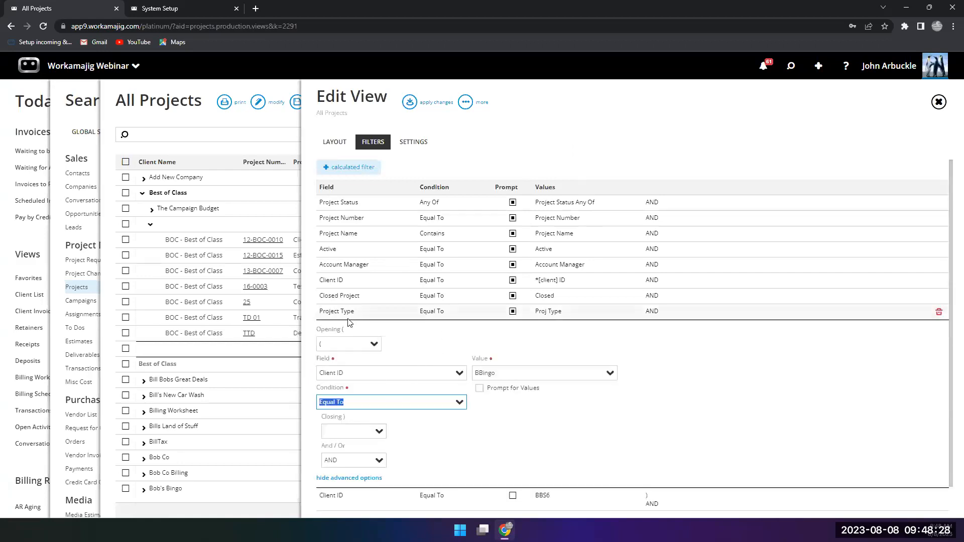
click(377, 461)
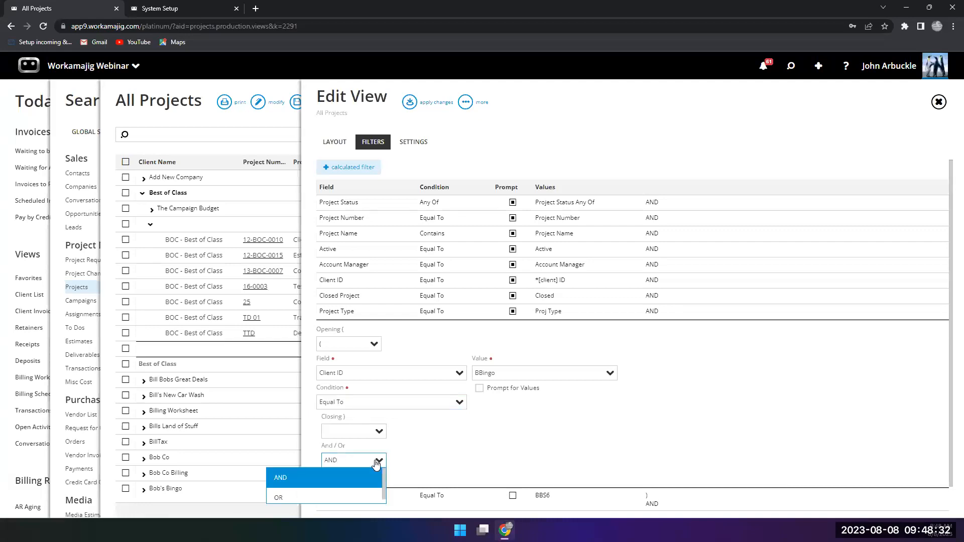
click(314, 502)
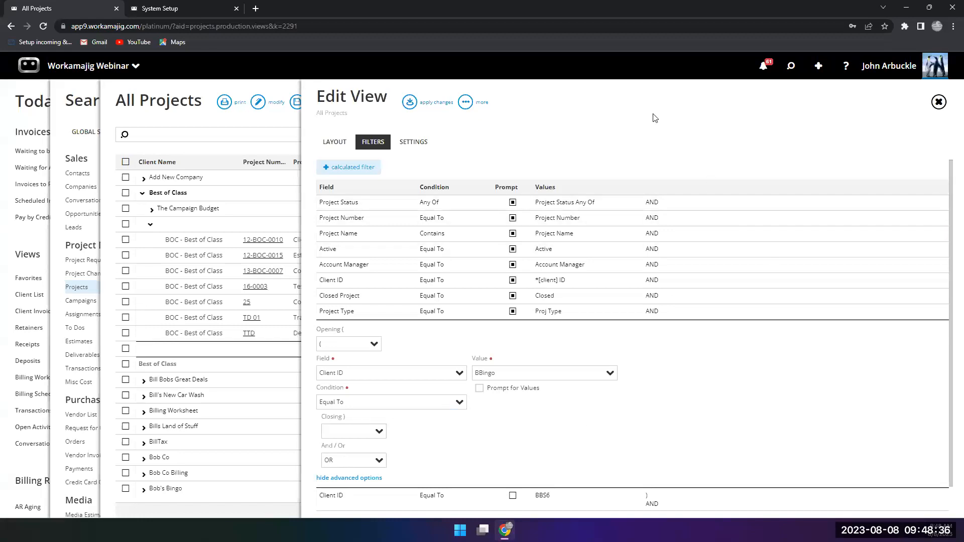
click(649, 138)
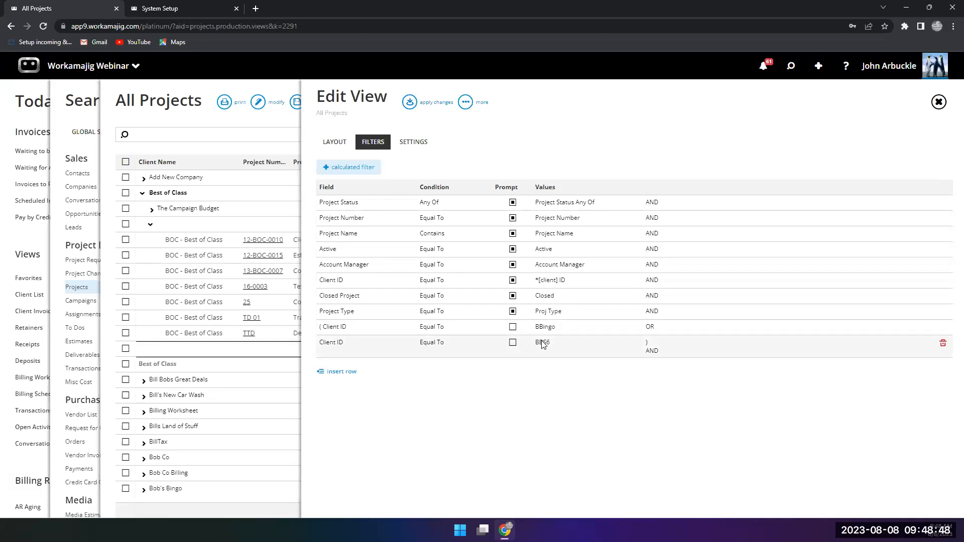
Step: Apply the filter changes to the All Projects view and run its search
click(412, 108)
click(392, 136)
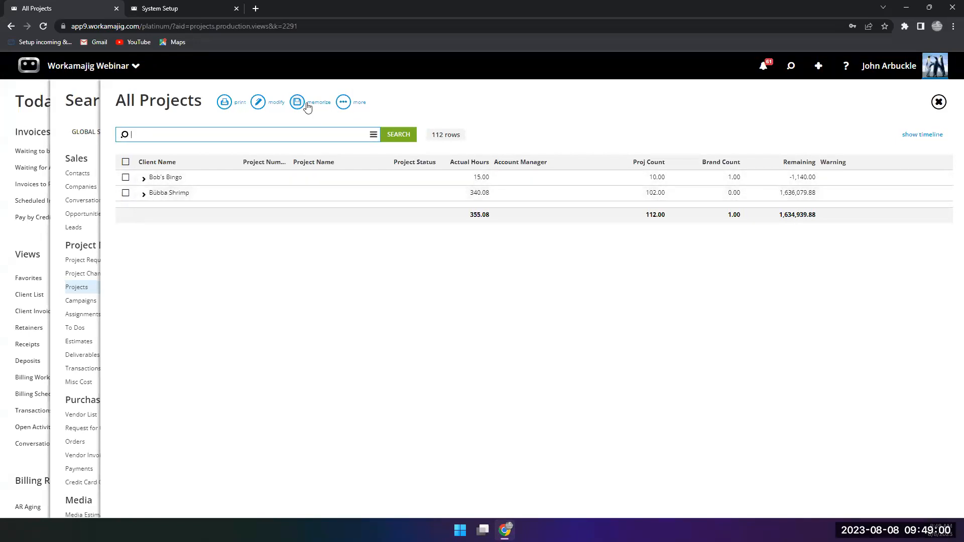
Step: Reopen the All Projects view for editing and review its columns, groups and the parenthesised Client ID filters
click(267, 101)
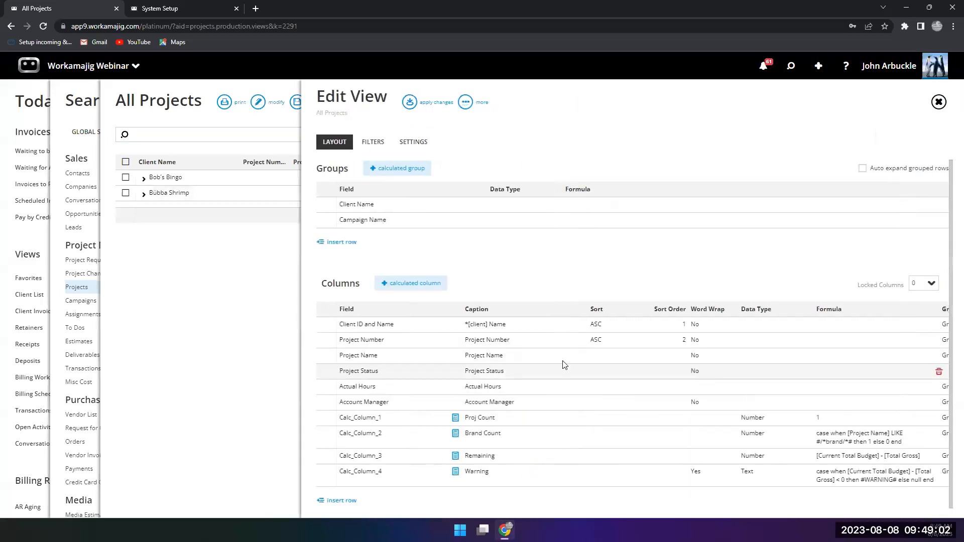
scroll(562, 381, down, 1)
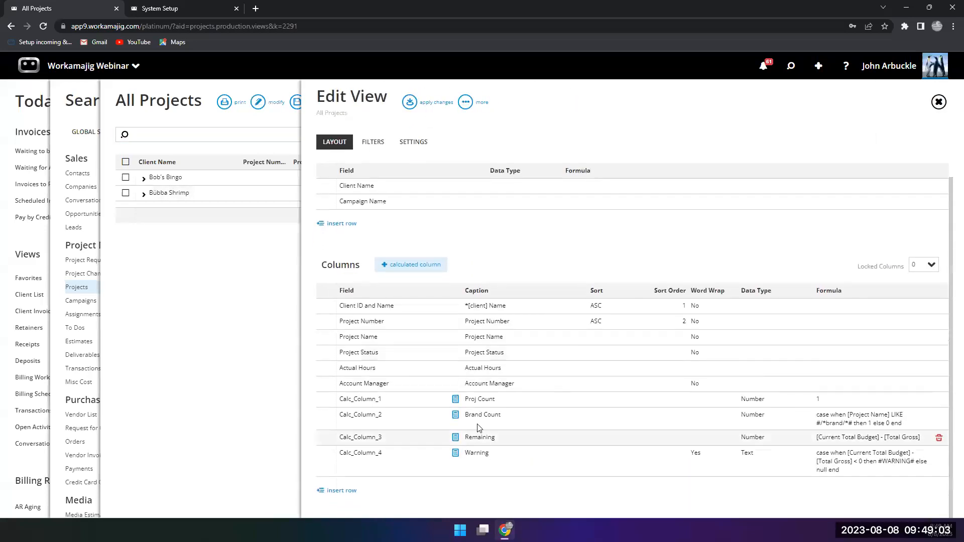
click(372, 141)
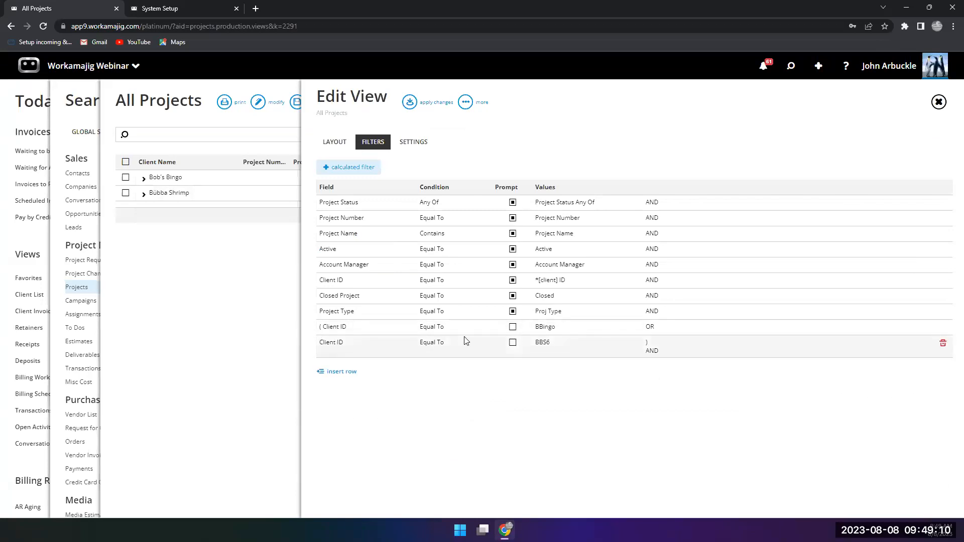
click(645, 341)
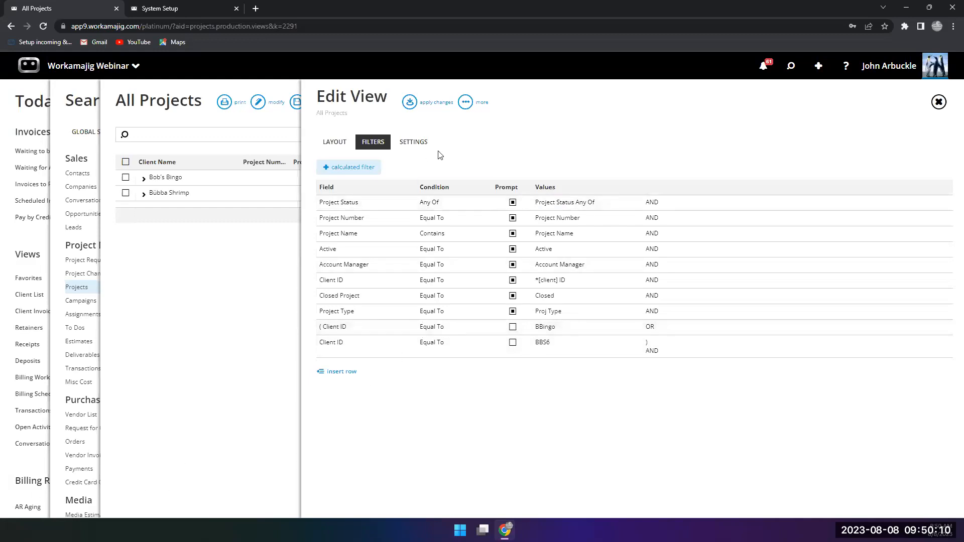
click(423, 150)
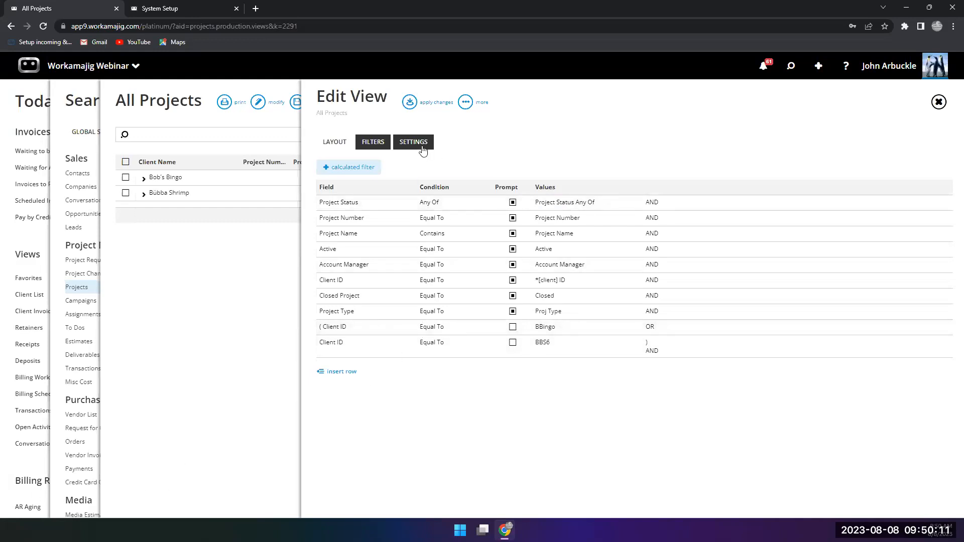
click(342, 145)
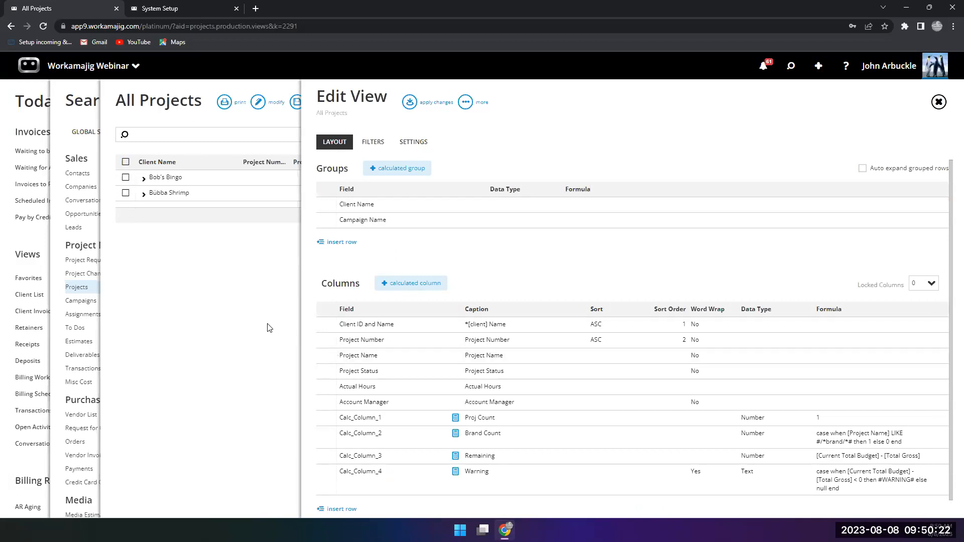
Step: Copy the All Projects view, apply the changes and memorize the copy
click(465, 103)
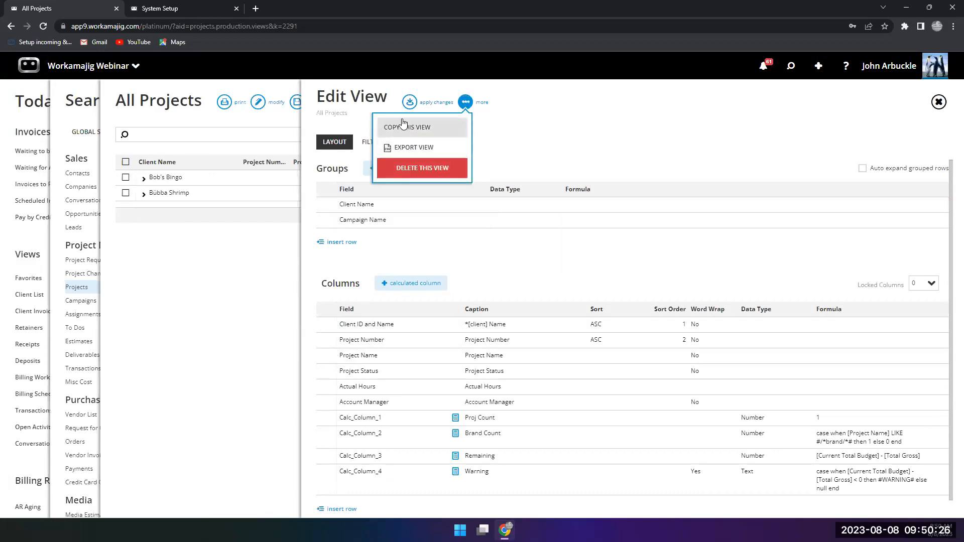
click(407, 135)
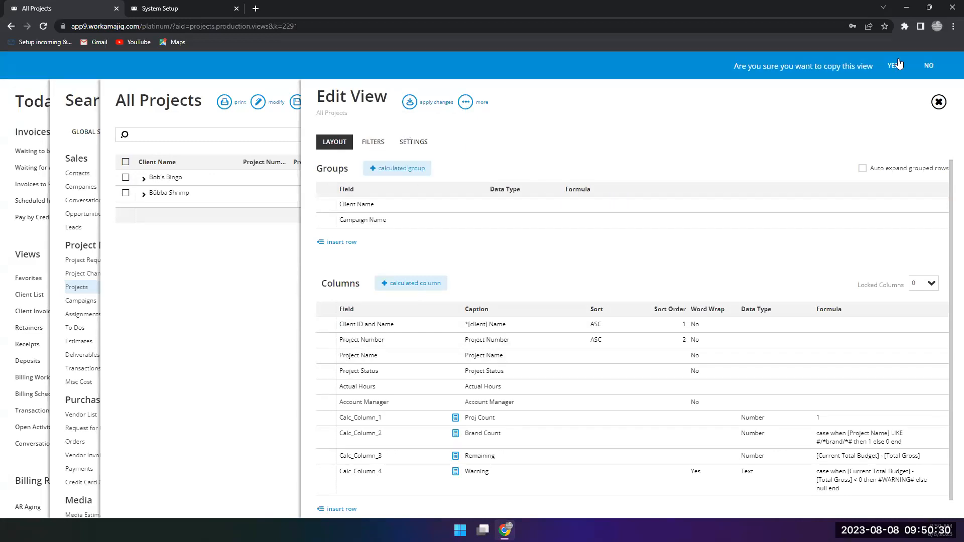
click(892, 67)
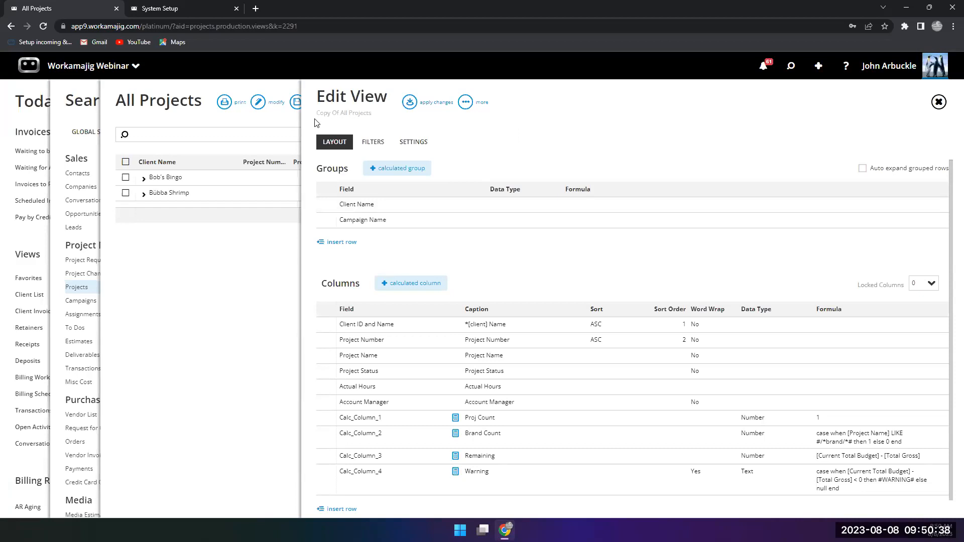
click(409, 103)
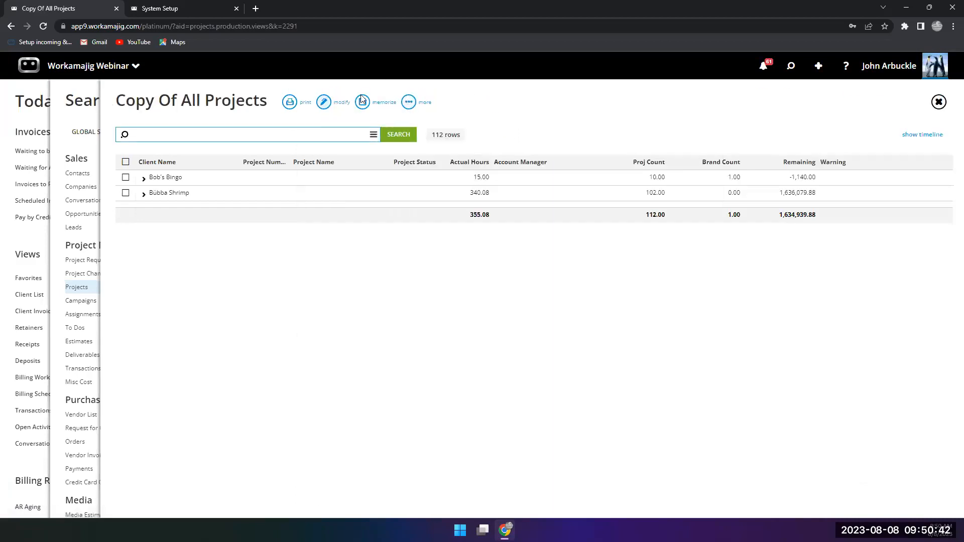
click(360, 103)
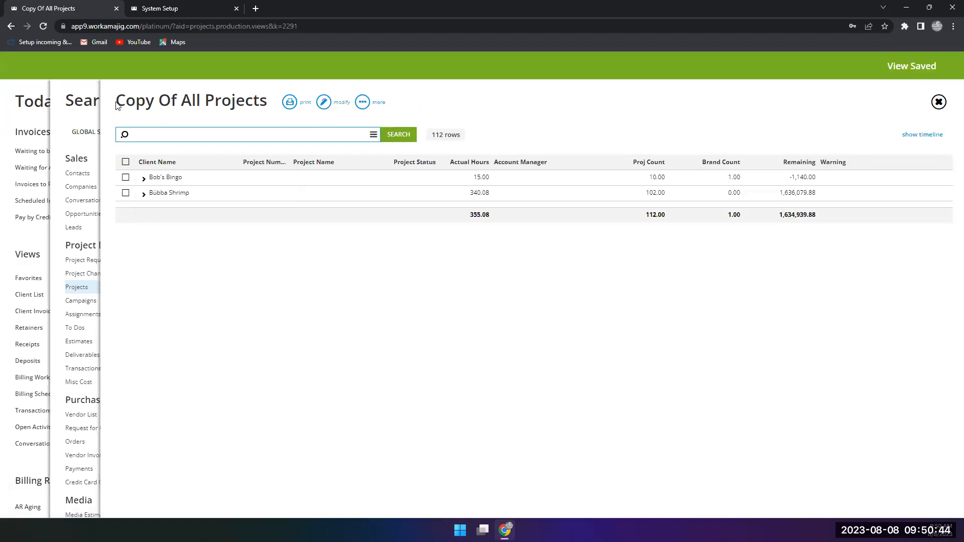
drag(118, 102, 277, 115)
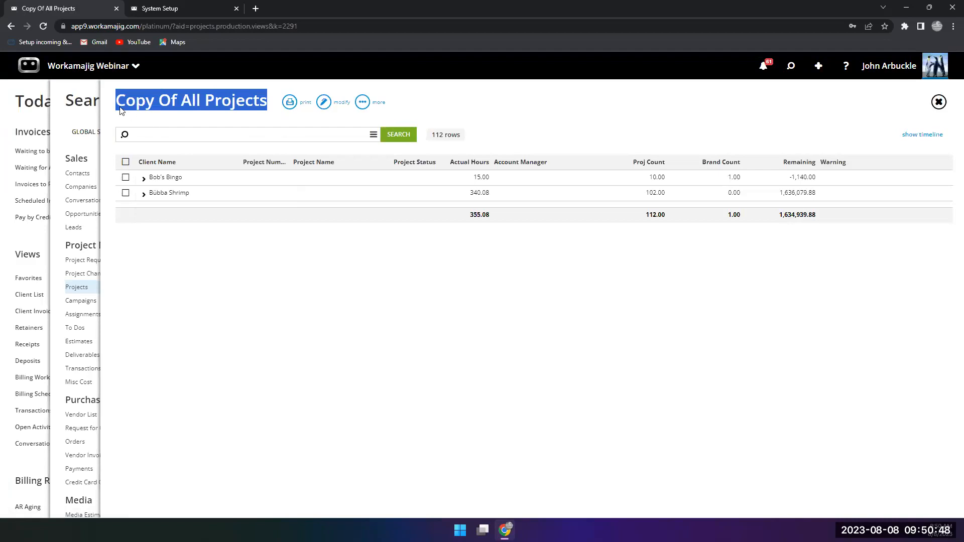
Step: Open the copy for editing, then examine the original All Projects view's layout and filters in the second browser tab
click(320, 106)
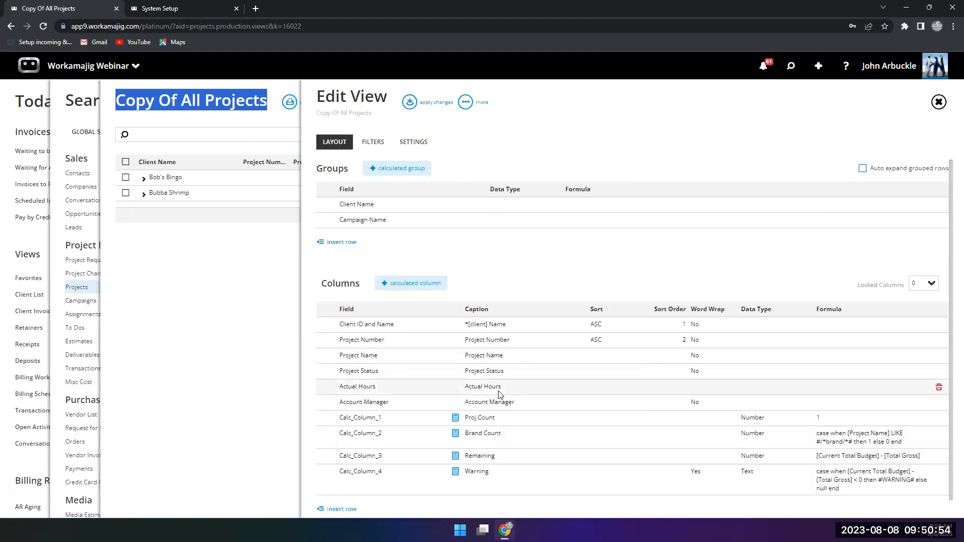
click(168, 8)
click(789, 67)
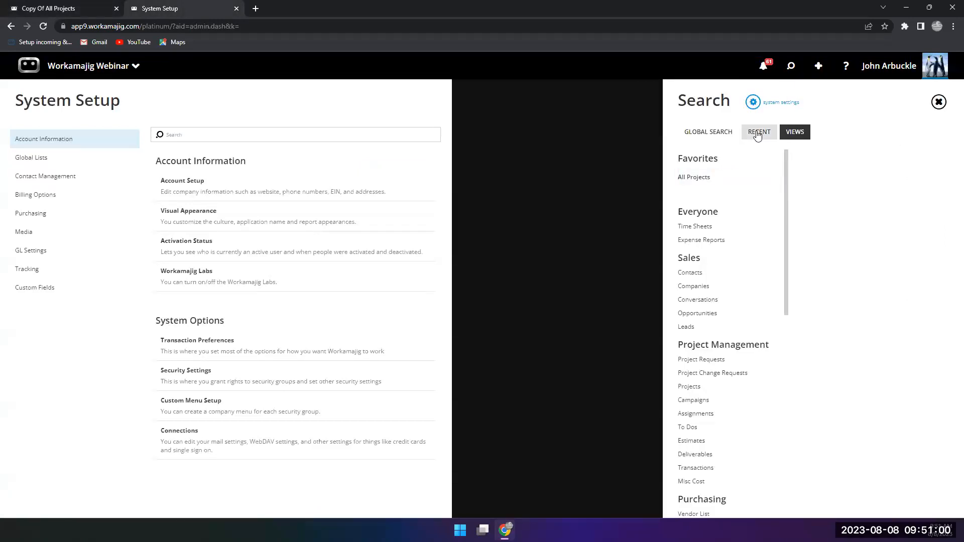
click(696, 178)
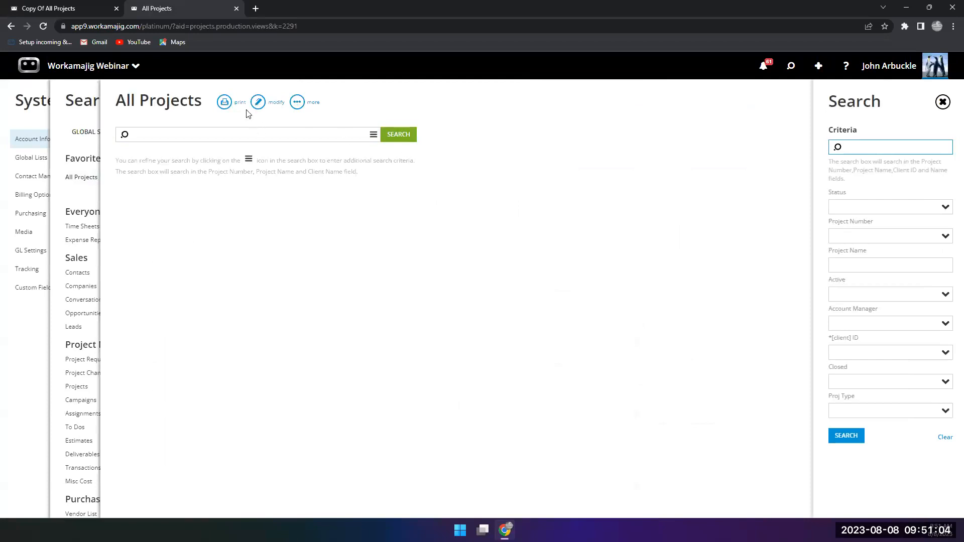
click(257, 104)
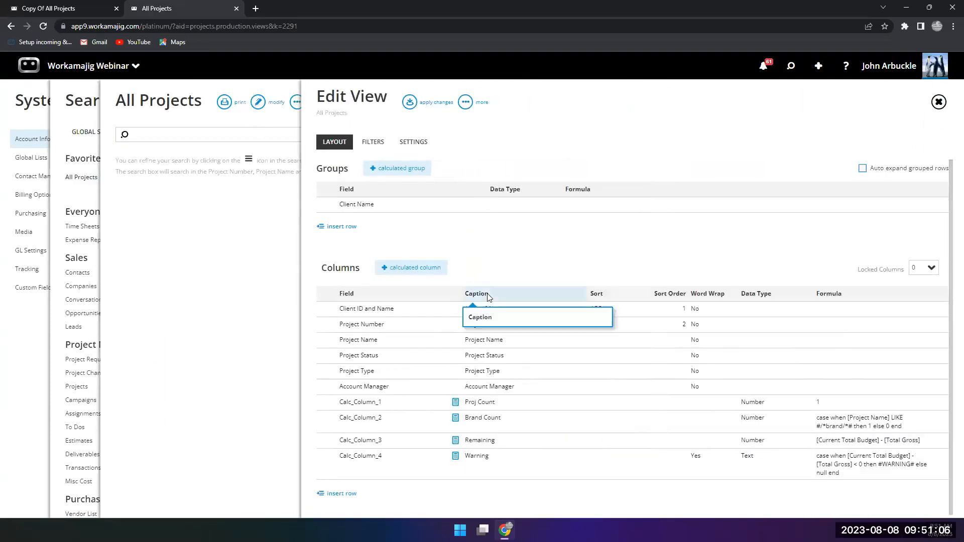
click(383, 143)
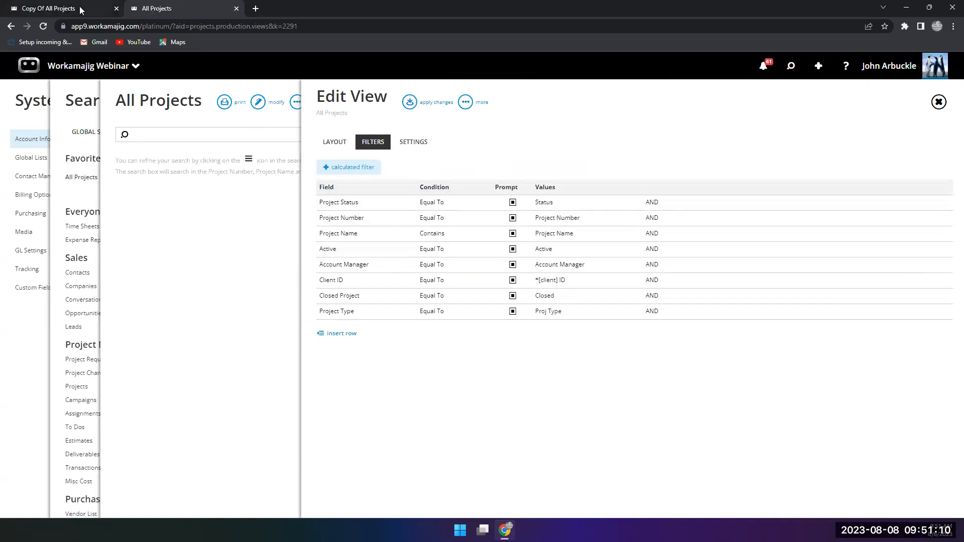
Step: Return to the copied view and compare its filters with those of the original All Projects view
click(50, 9)
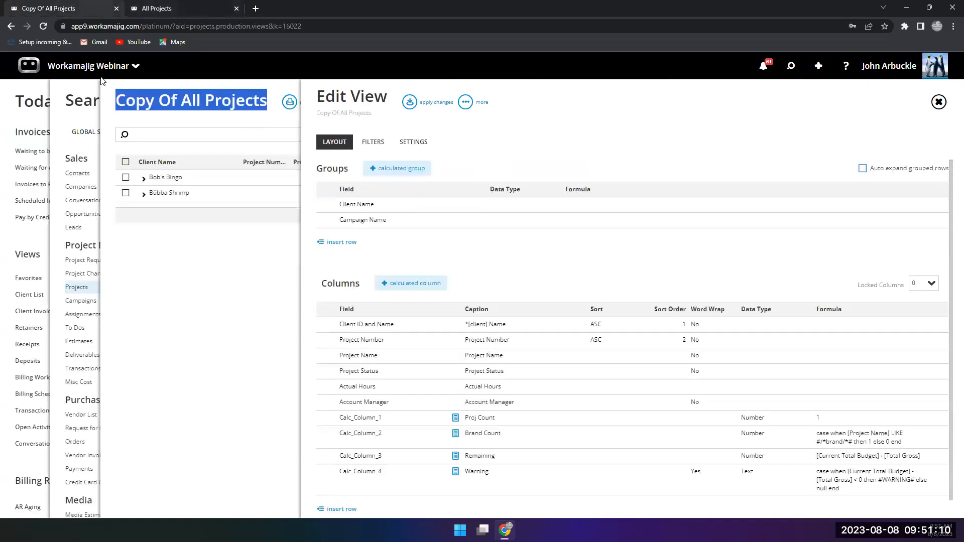
click(373, 142)
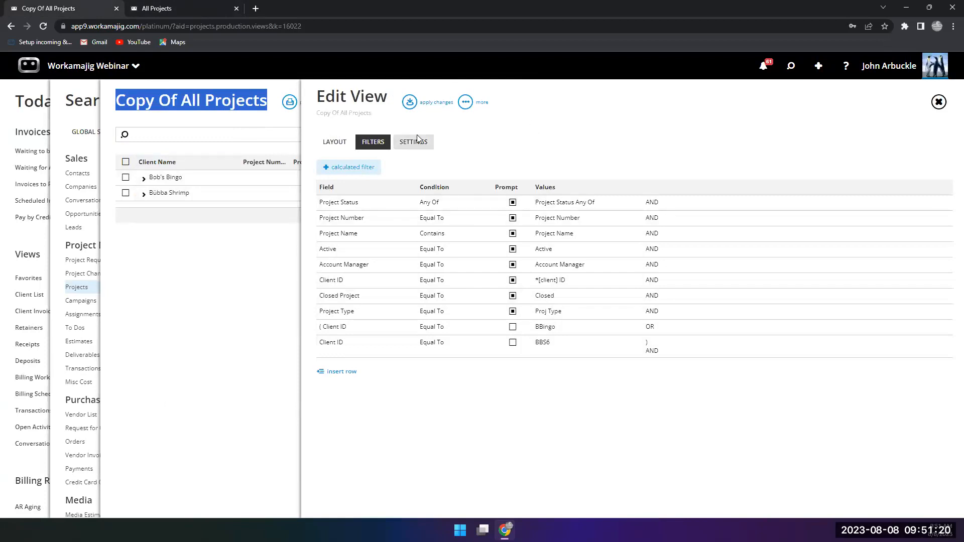
click(469, 107)
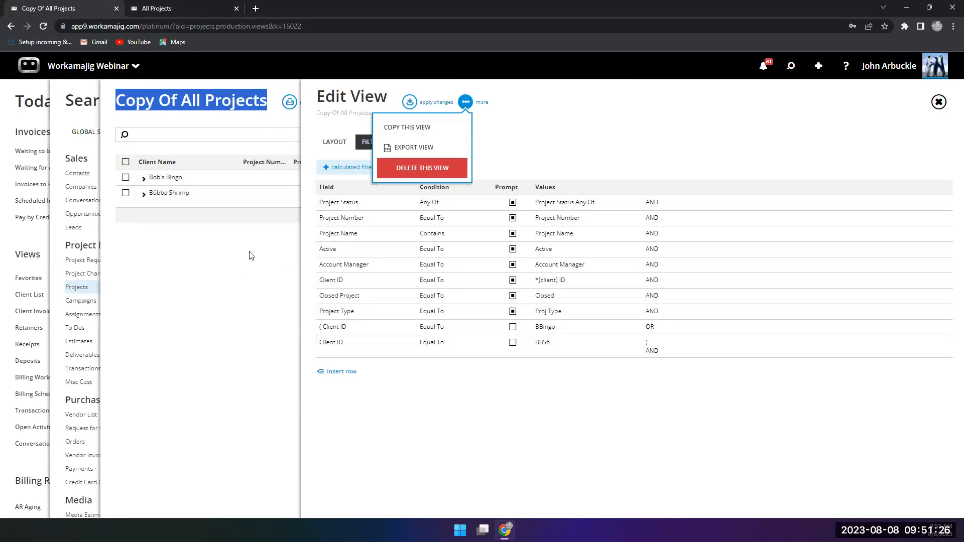
click(211, 270)
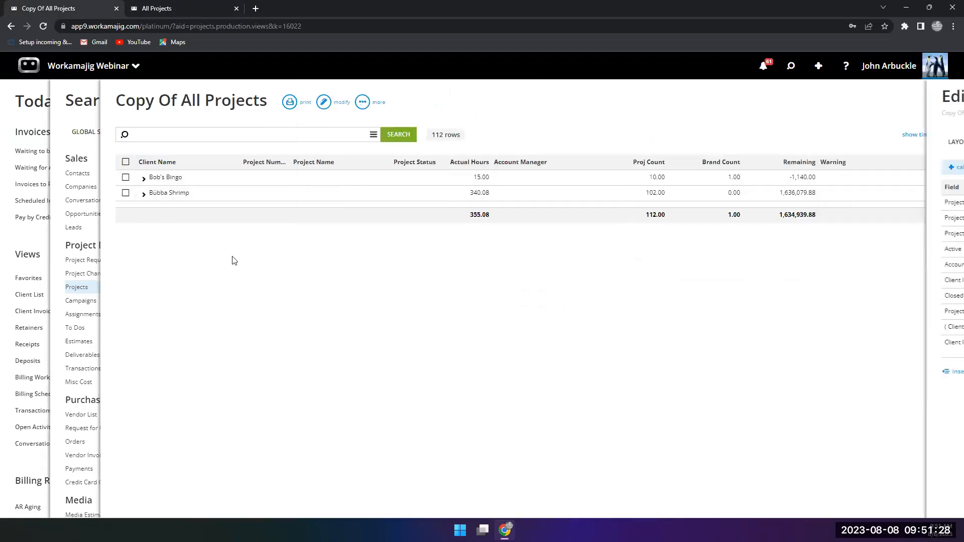
Step: In the copied view's settings, examine which security groups it can be made visible to, then make it Private again
click(324, 103)
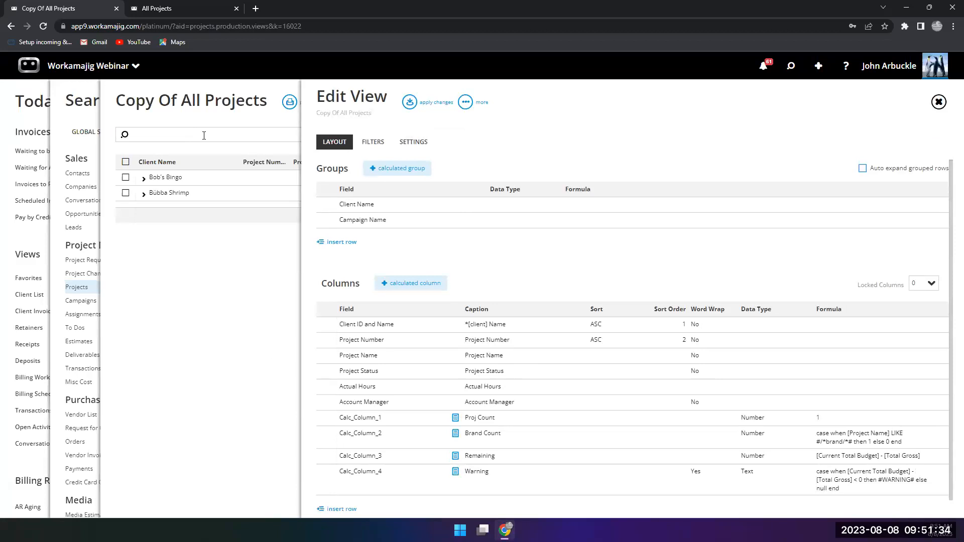
click(412, 142)
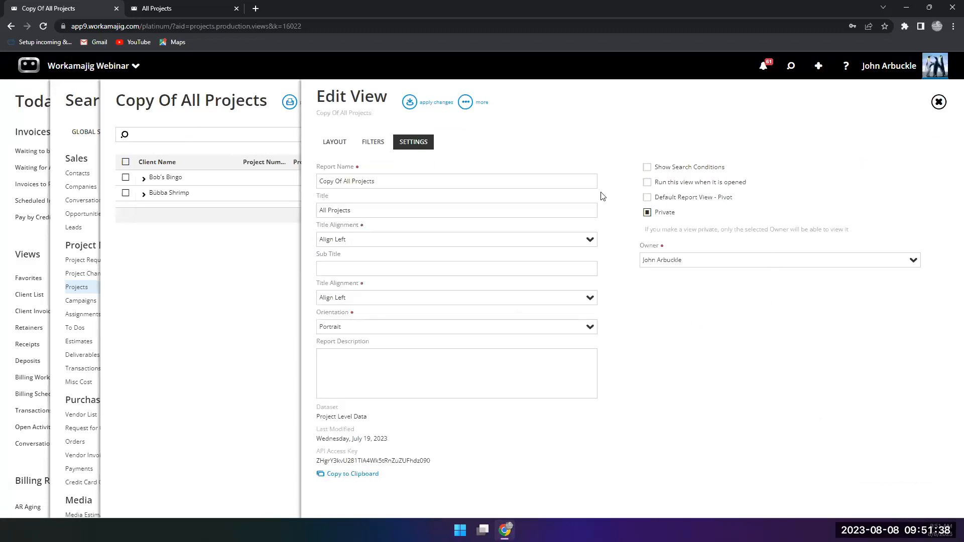
click(647, 212)
click(704, 296)
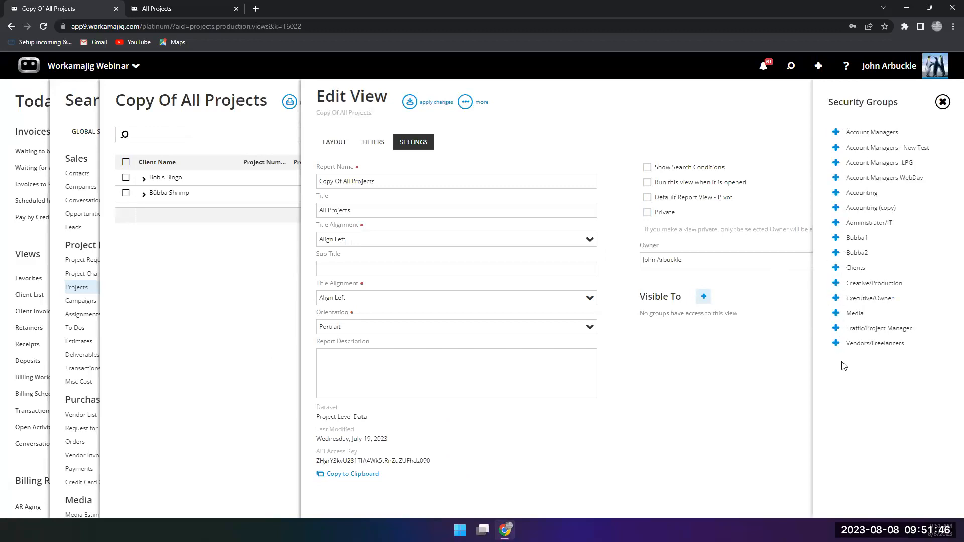
click(647, 214)
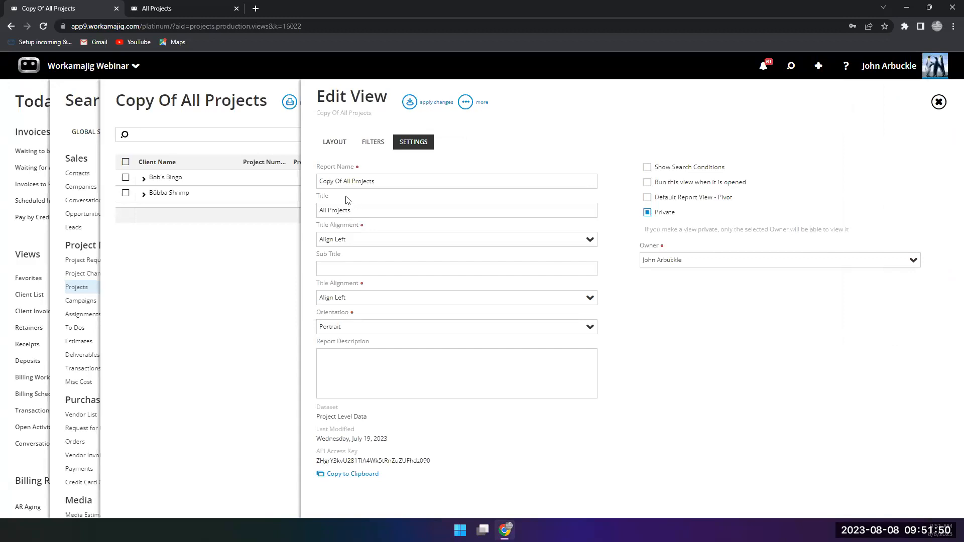
Step: Set the copied view's Report Name and Title to All Projects by Client and Campaign
click(349, 181)
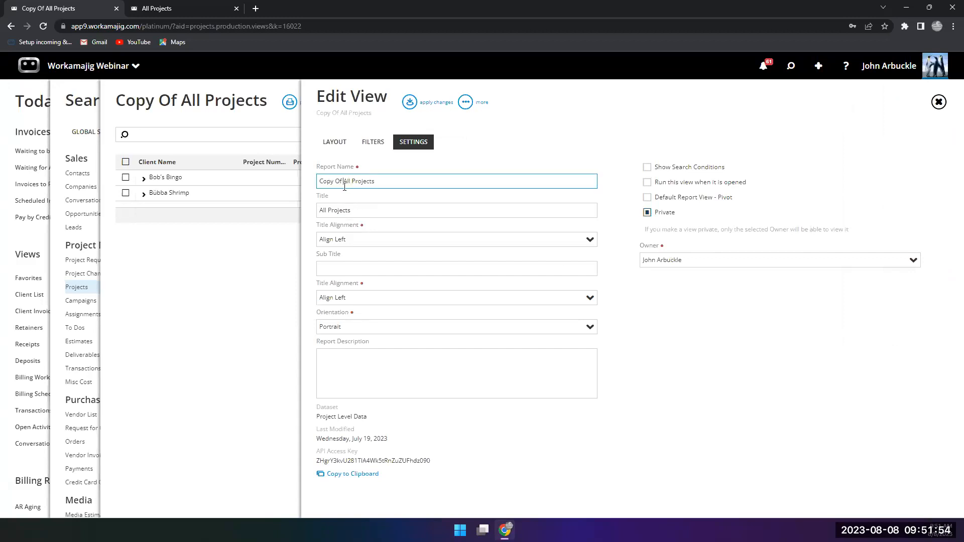
key(BackSpace)
key(BackSpace)
key(BackSpace)
key(BackSpace)
key(BackSpace)
key(BackSpace)
key(BackSpace)
key(BackSpace)
click(318, 145)
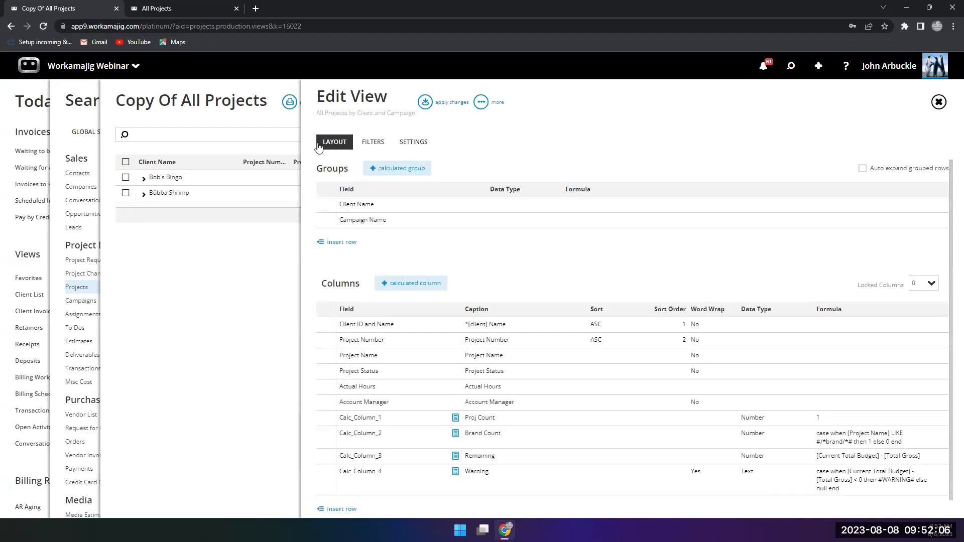
click(412, 146)
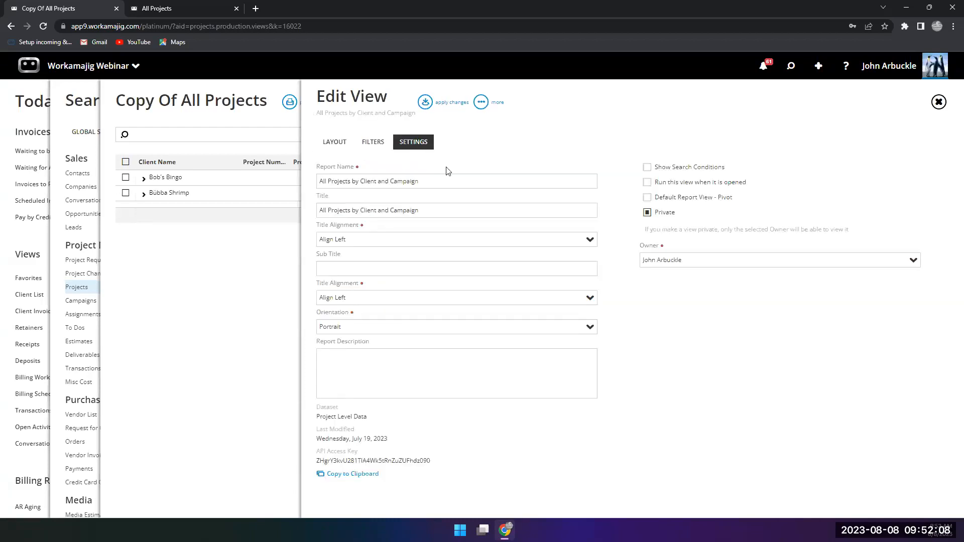
Step: Apply the new name to the copied view and memorize it
click(425, 102)
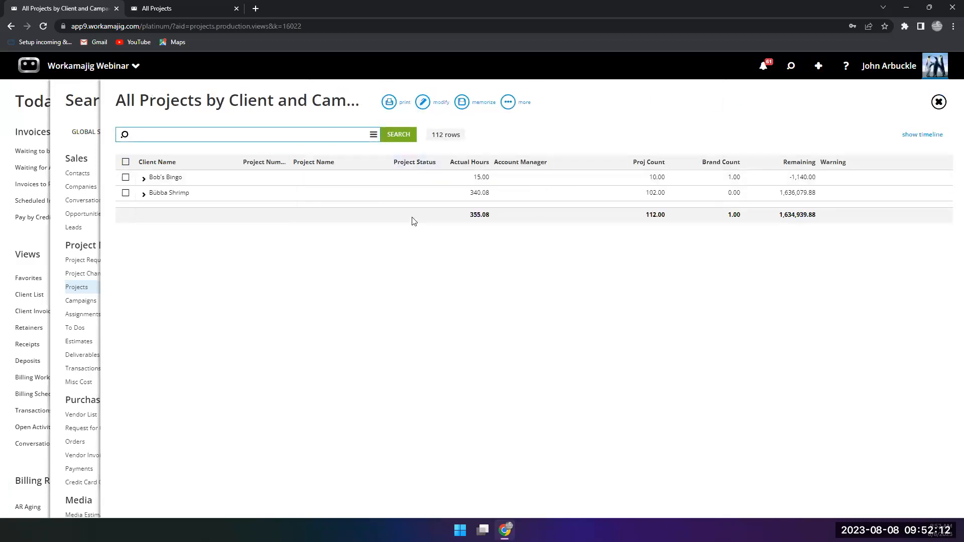
click(425, 102)
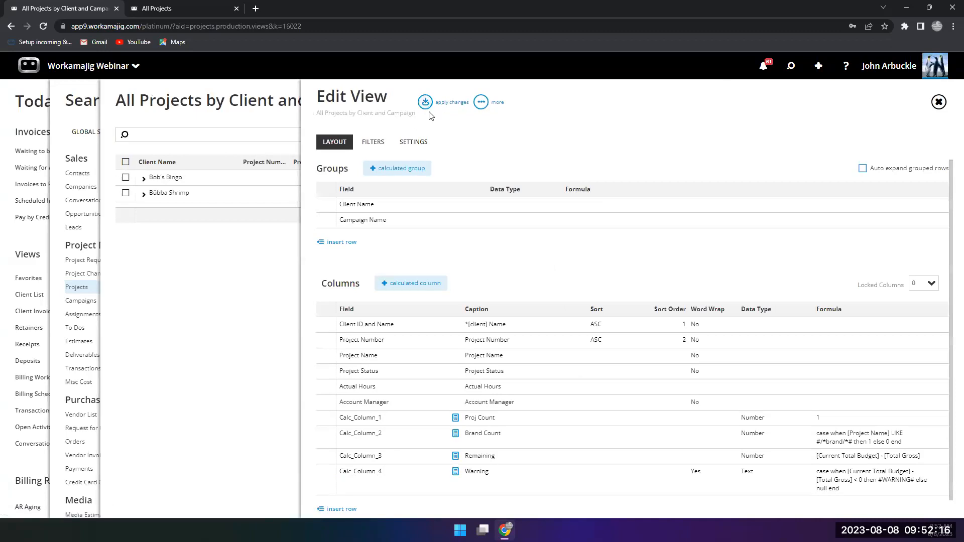
click(426, 103)
click(462, 102)
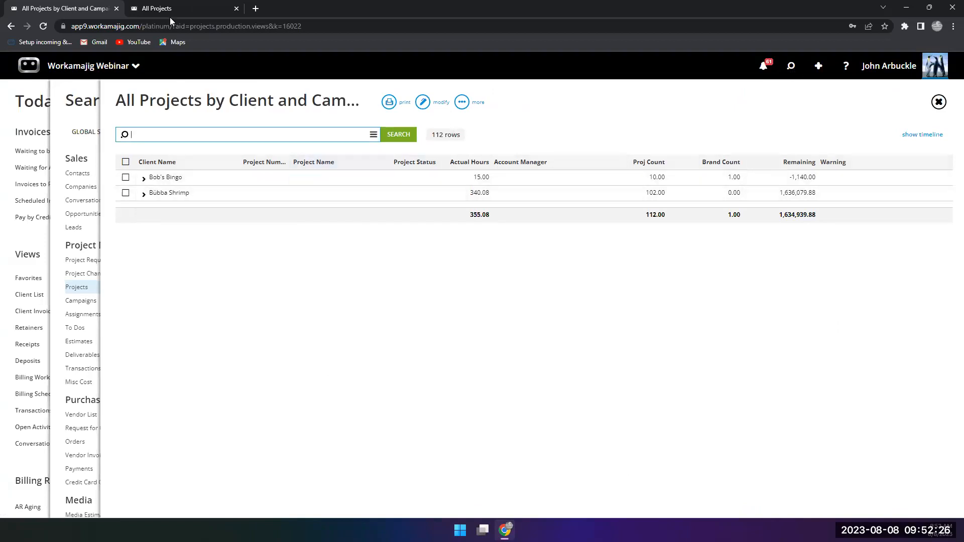
Step: In the second browser tab, list the Projects views to look for the original All Projects view and its renamed copy
click(193, 8)
click(129, 291)
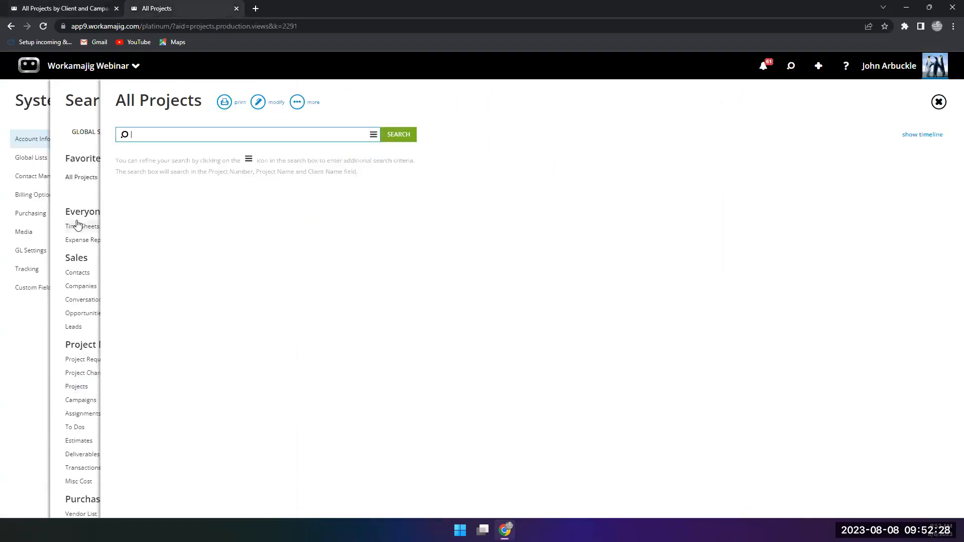
click(80, 196)
scroll(718, 335, down, 2)
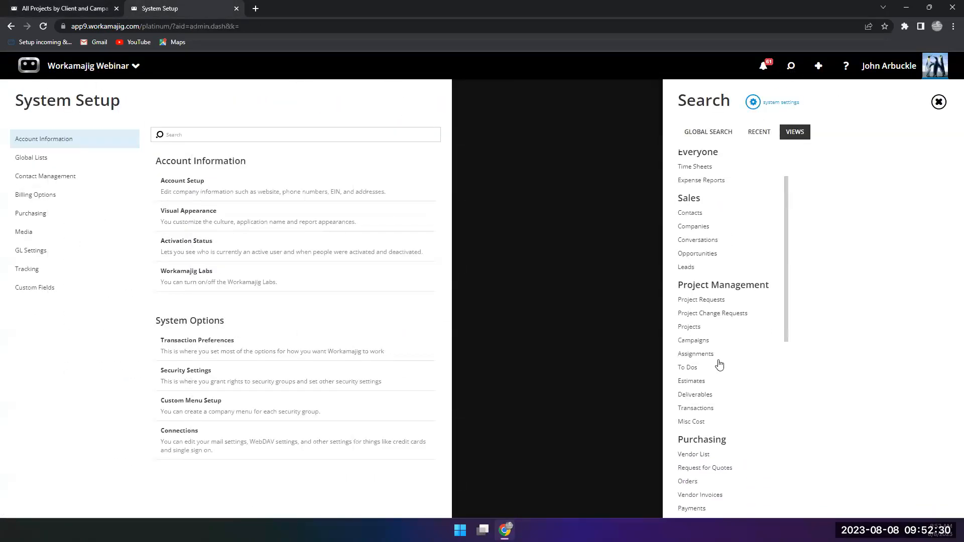
click(692, 290)
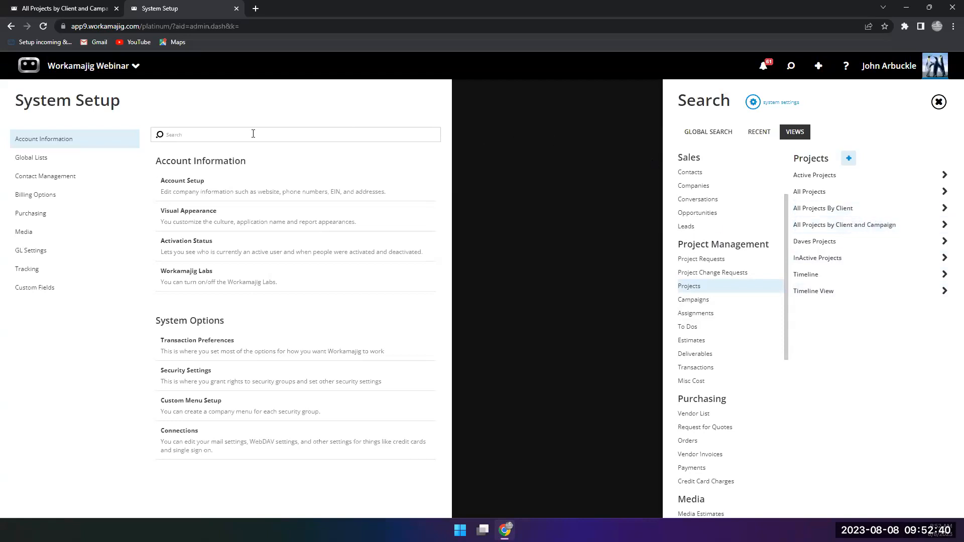
Step: Back in the first browser tab, expand the Bübba Shrimp client group and open the All Projects by Client and Campaign view for modification
click(70, 9)
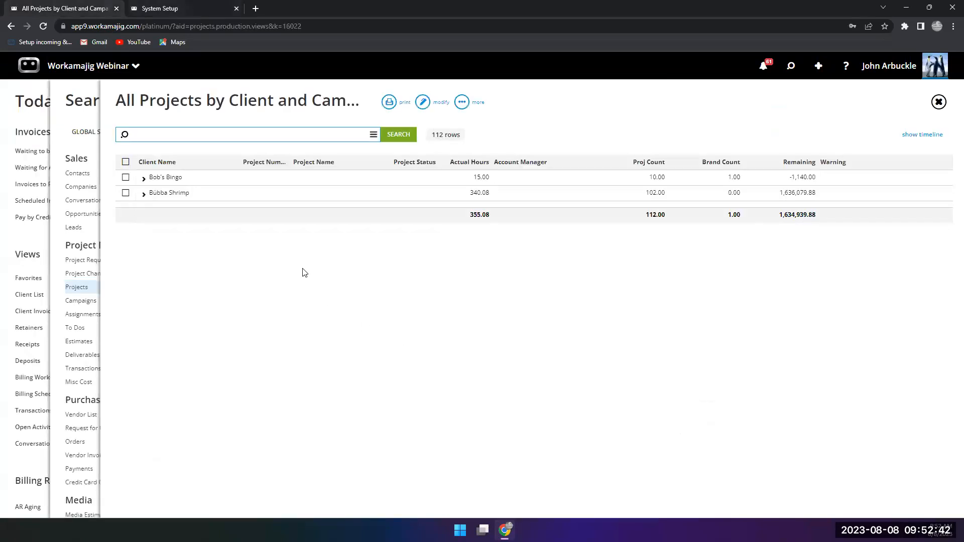
click(153, 195)
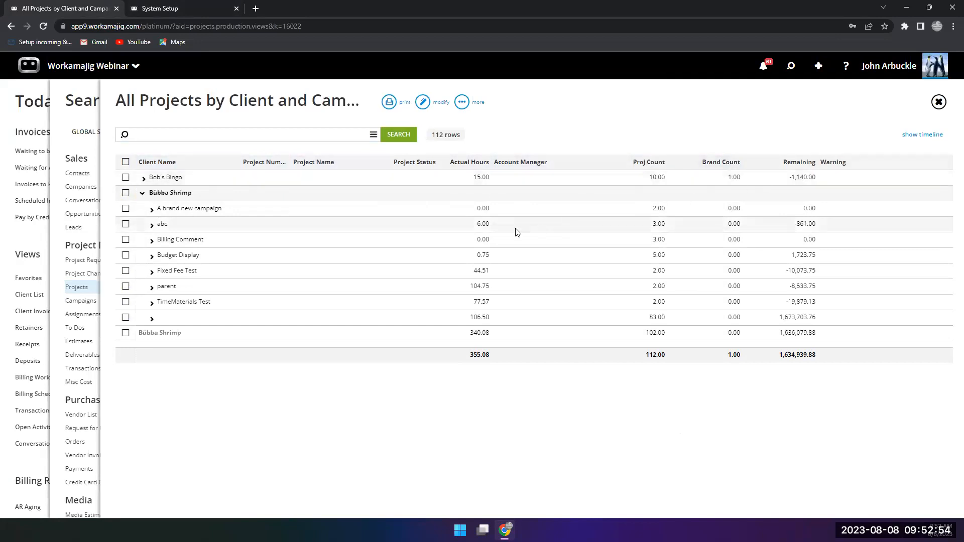
click(422, 103)
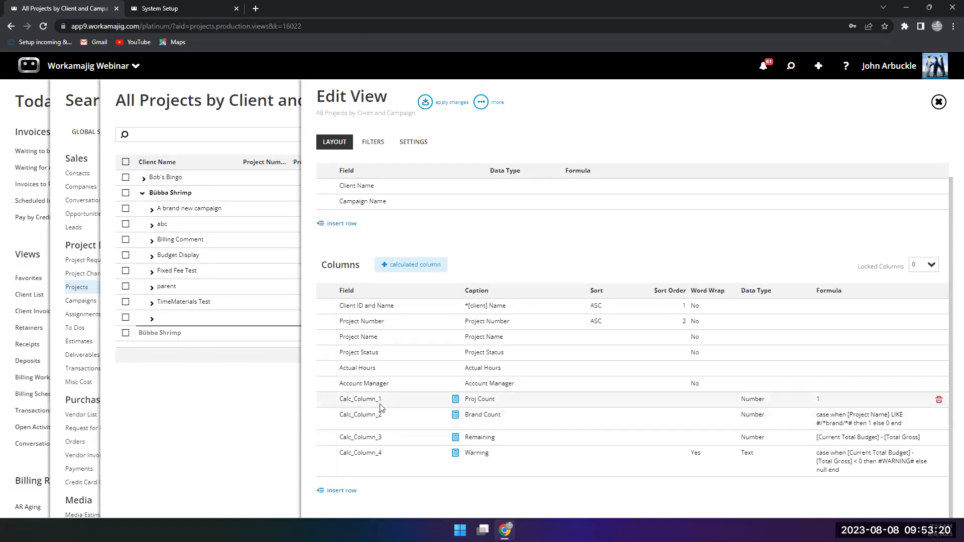
Step: Examine the blank definition form for a calculated column, including its Data Type options, and leave it without adding a column
click(404, 271)
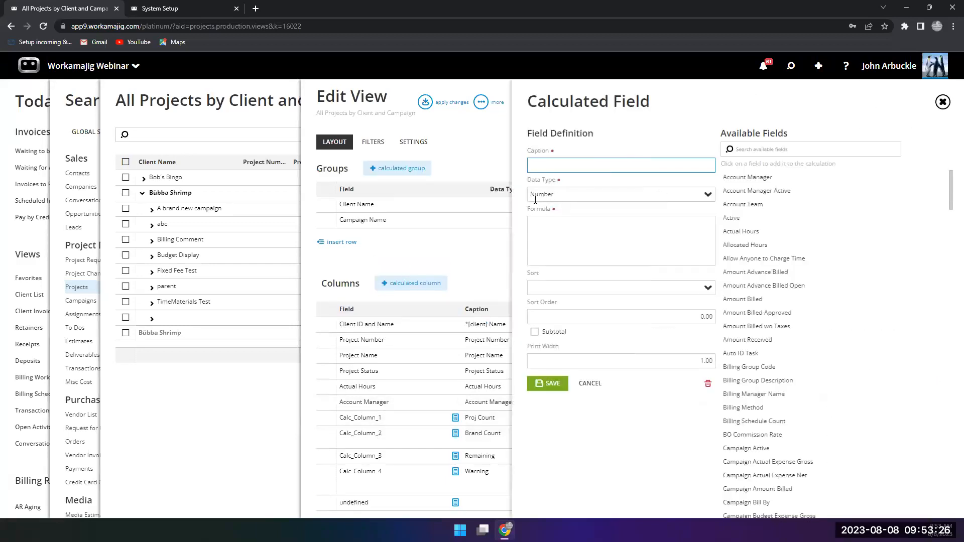
click(706, 198)
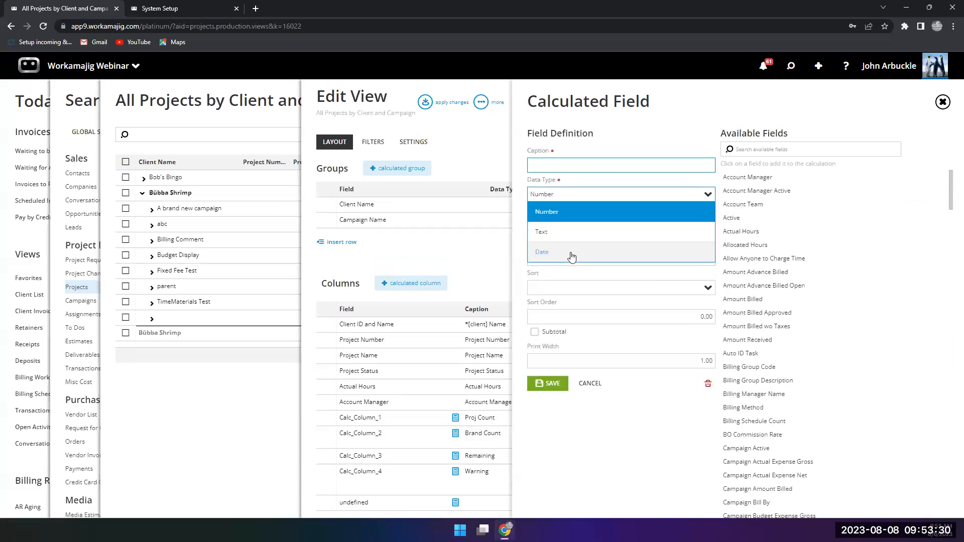
click(570, 210)
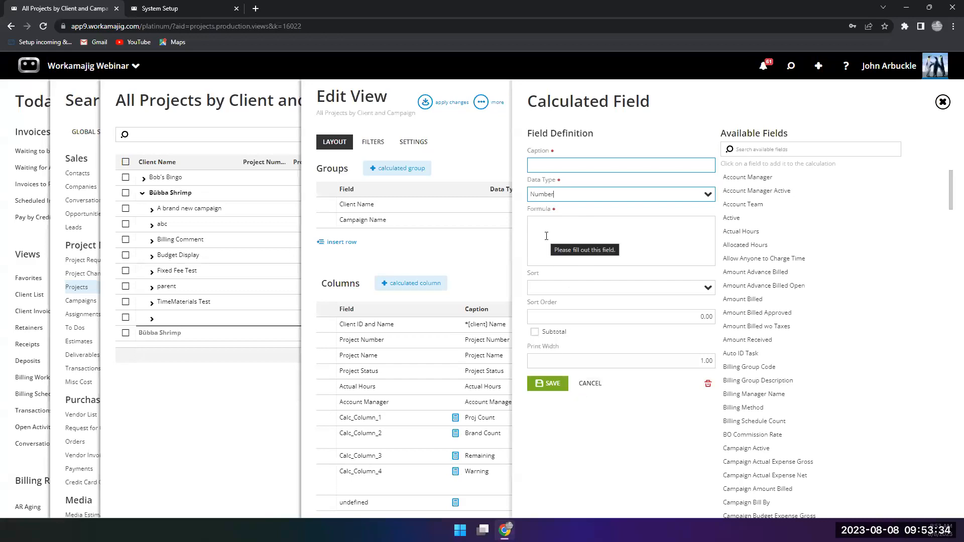
click(468, 251)
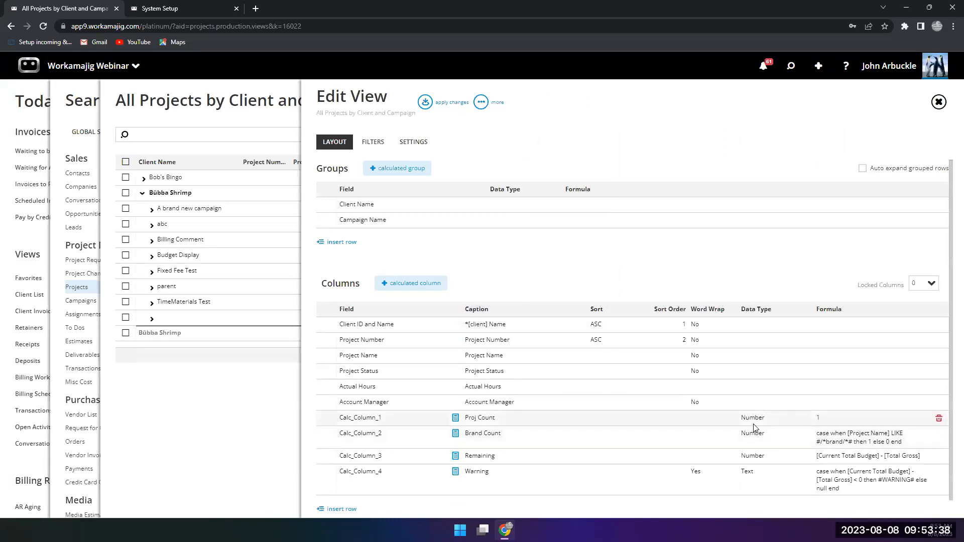
Step: Review the definition of the Proj Count calculated column, close it without editing, and apply the view's layout
click(753, 424)
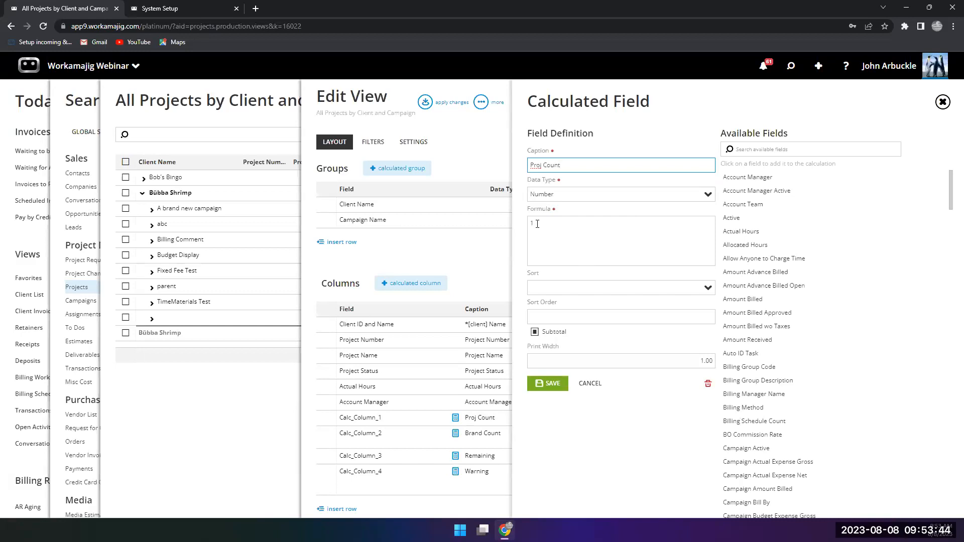
click(589, 384)
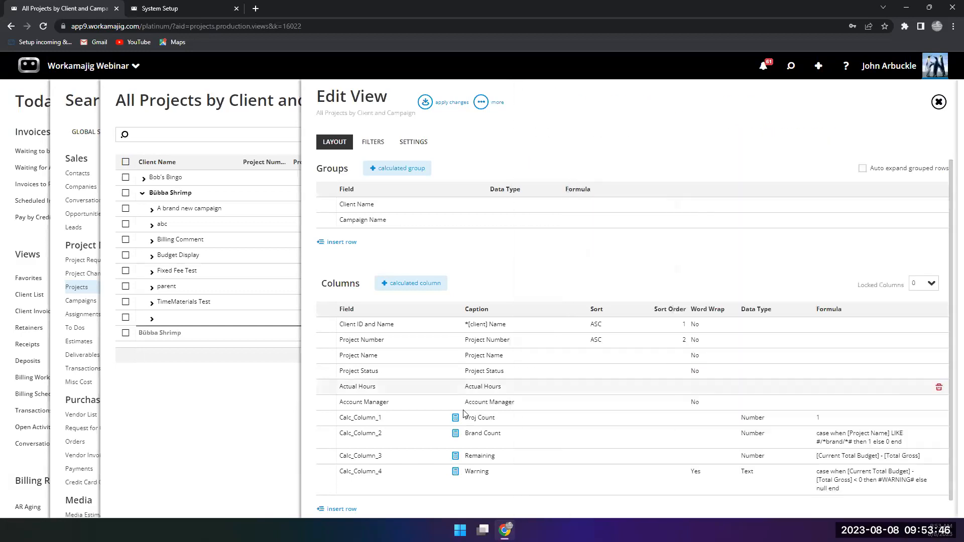
click(246, 383)
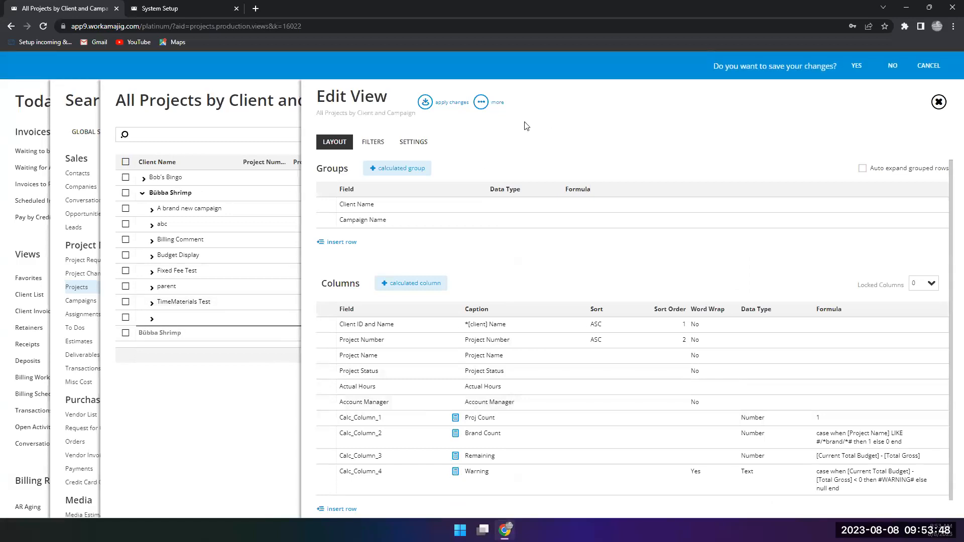
click(867, 65)
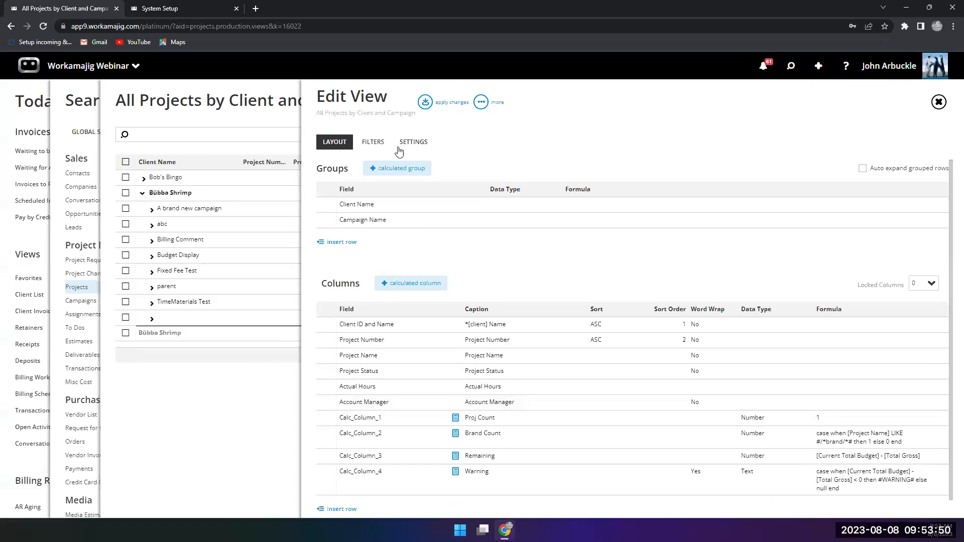
click(425, 102)
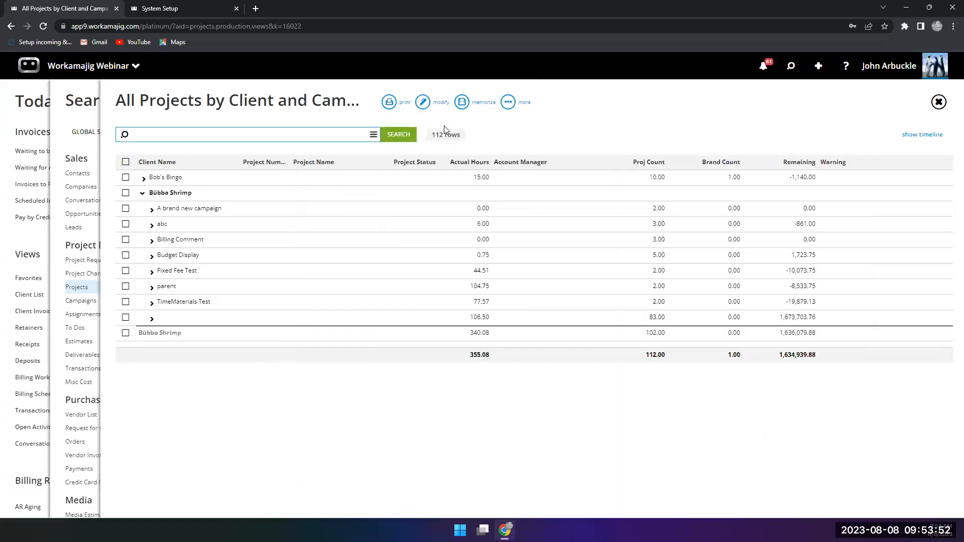
Step: Run the view and expand Bob's Bingo down to its individual projects to examine the Proj Count values, collapsing the group again
click(399, 135)
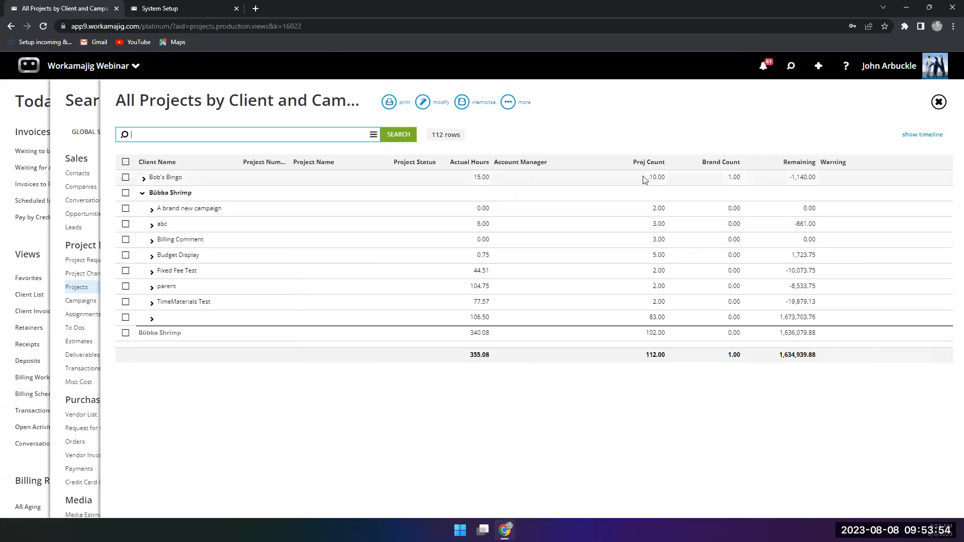
click(144, 178)
click(150, 195)
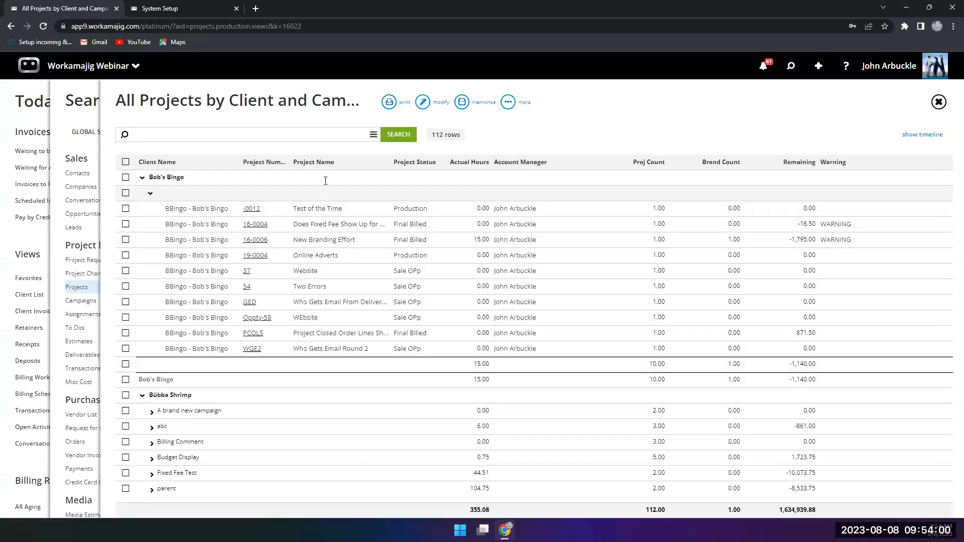
click(143, 178)
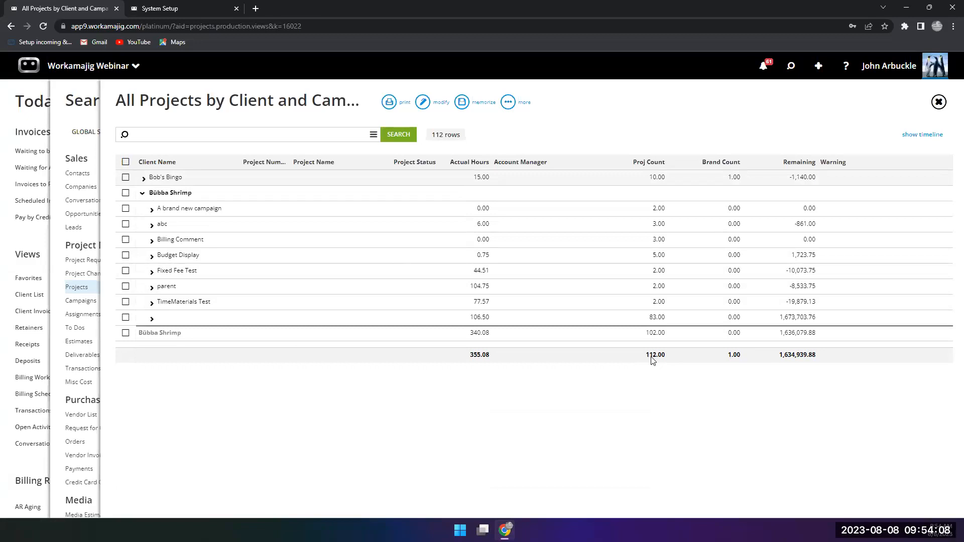
Step: Open the Remaining calculated column in the view's layout and add the Amount Billed field to its formula
click(423, 102)
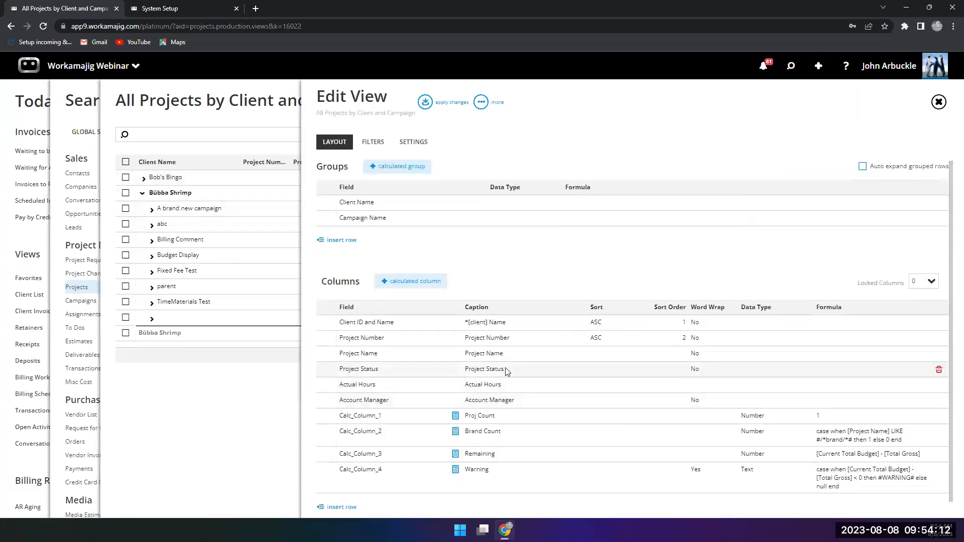
scroll(498, 371, down, 1)
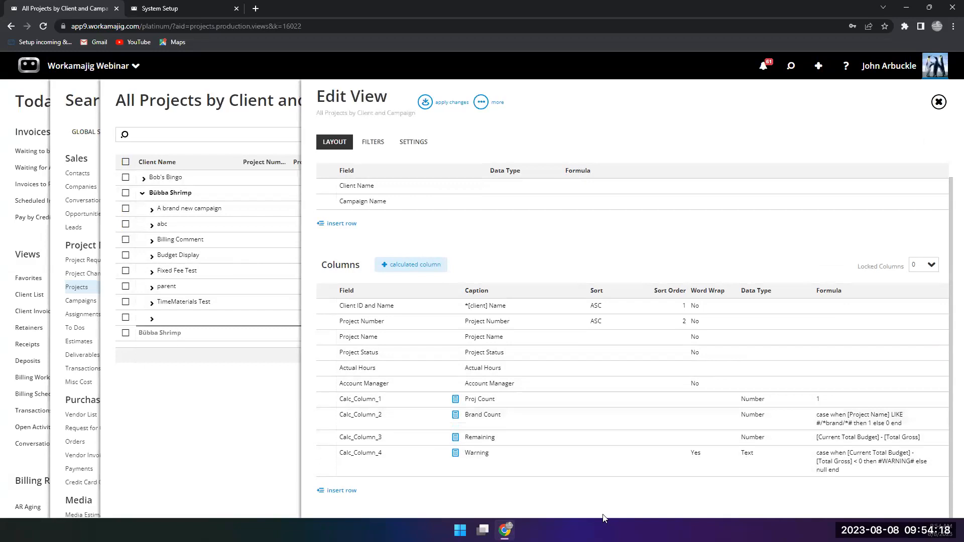
click(455, 437)
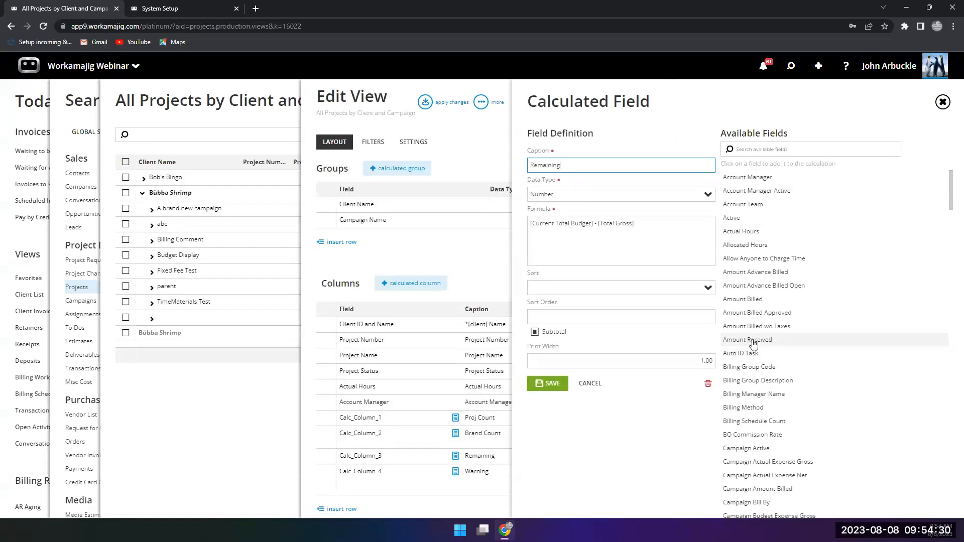
click(742, 299)
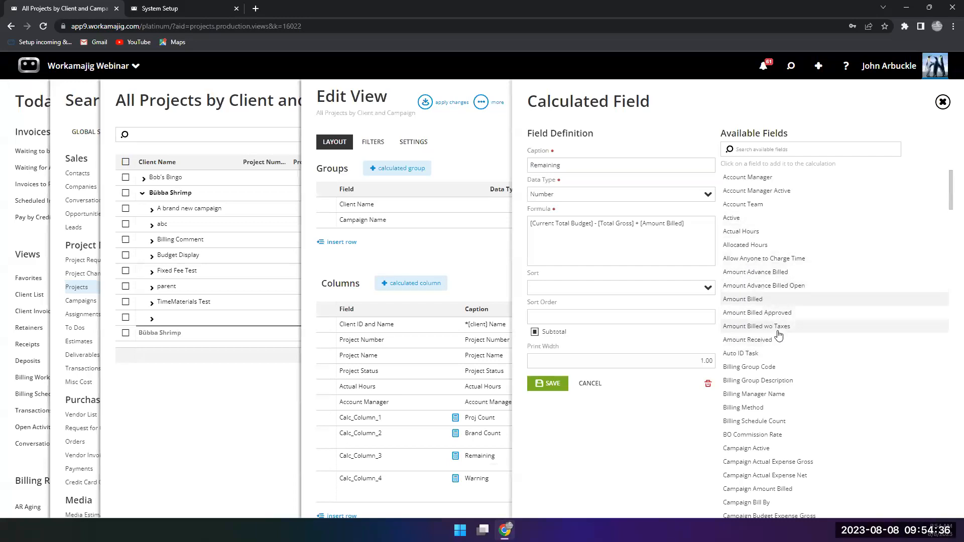
Step: Find Current Total Budget among the available fields and add it to the end of the Remaining formula
scroll(773, 339, down, 5)
scroll(778, 334, up, 1)
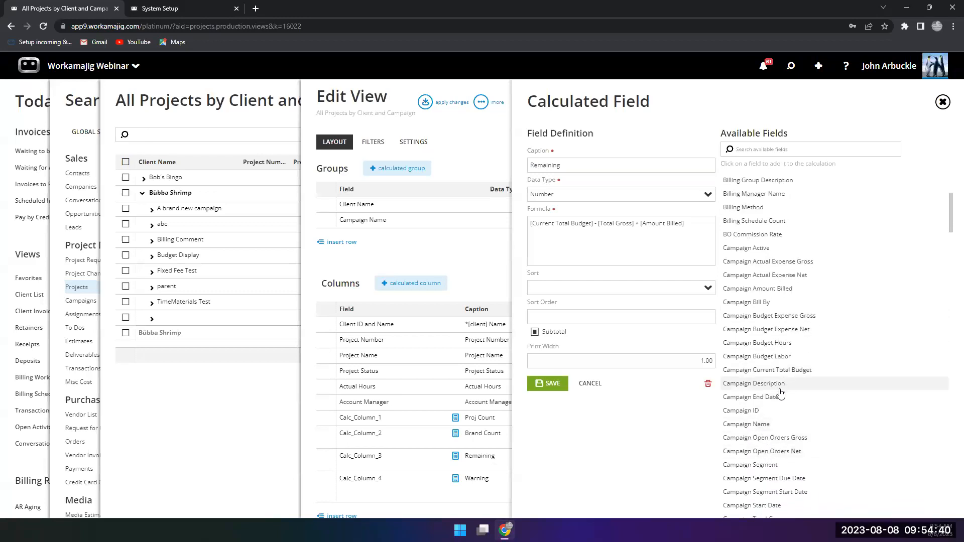
scroll(762, 395, down, 10)
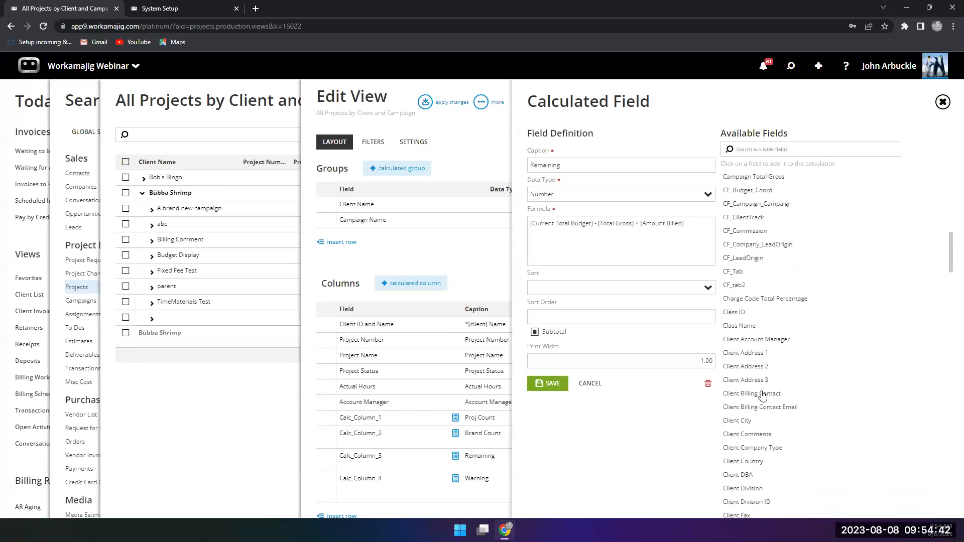
scroll(760, 387, down, 15)
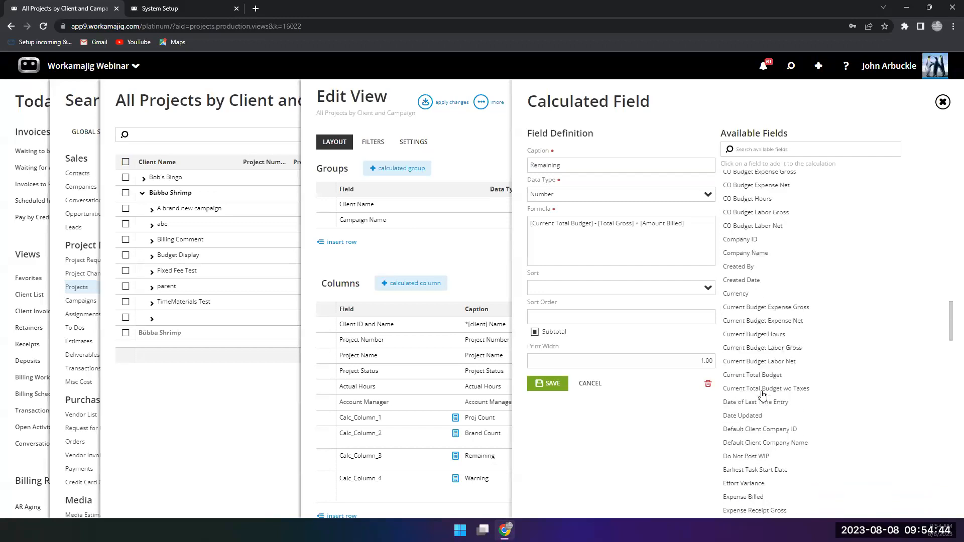
click(750, 264)
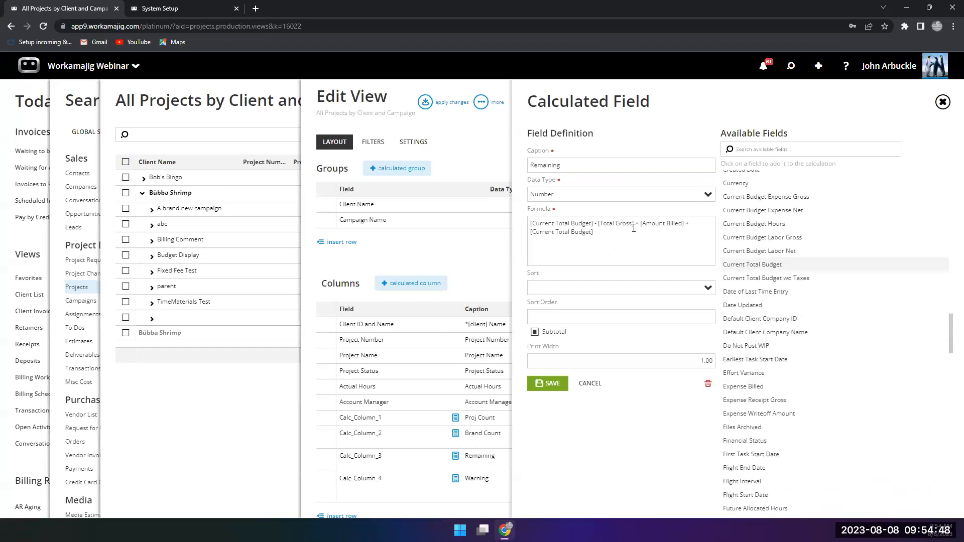
Step: Remove Total Gross and the second Current Total Budget so the Remaining formula reads [Current Total Budget] - [Amount Billed]
drag(593, 231, 533, 231)
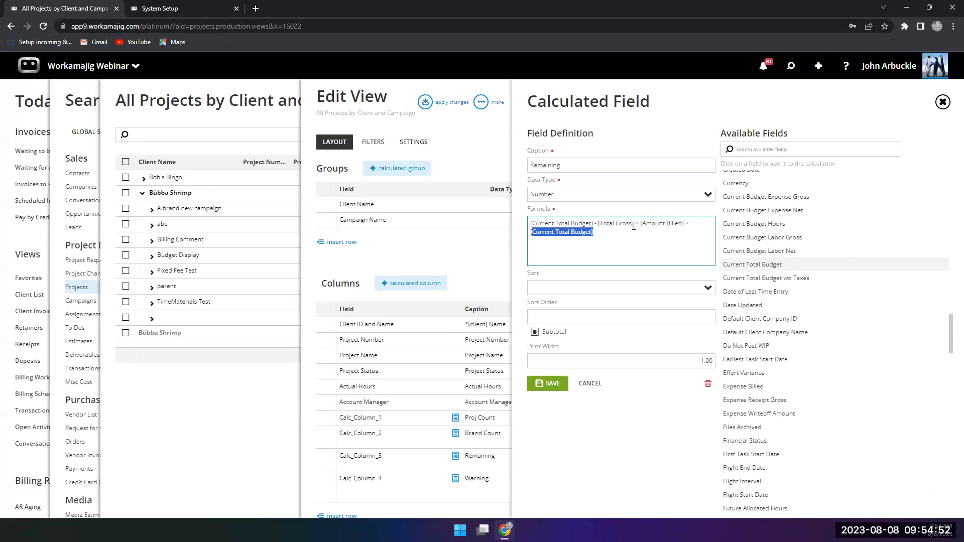
drag(635, 223, 644, 223)
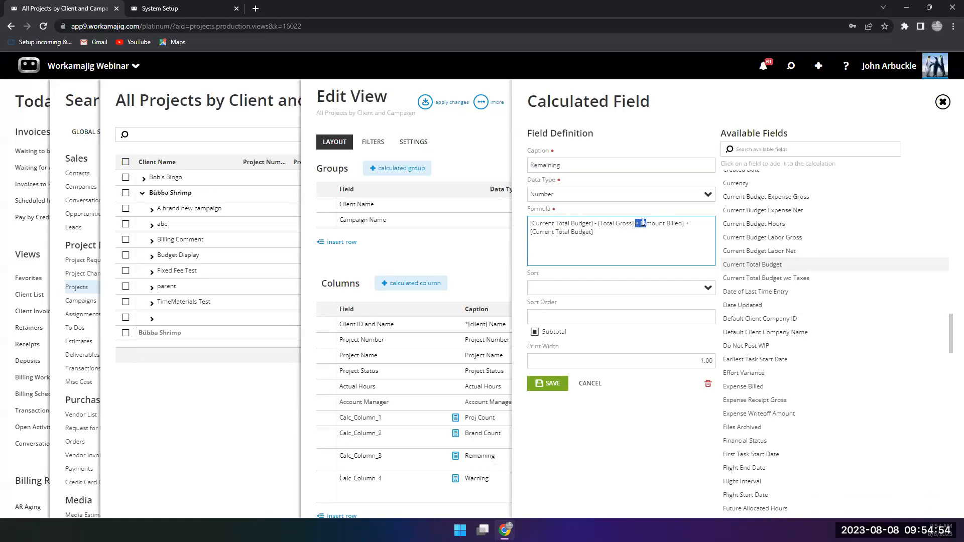
click(636, 225)
key(BackSpace)
key(BackSpace)
key(BackSpace)
key(BackSpace)
key(BackSpace)
key(BackSpace)
key(BackSpace)
key(BackSpace)
key(BackSpace)
key(BackSpace)
key(BackSpace)
key(BackSpace)
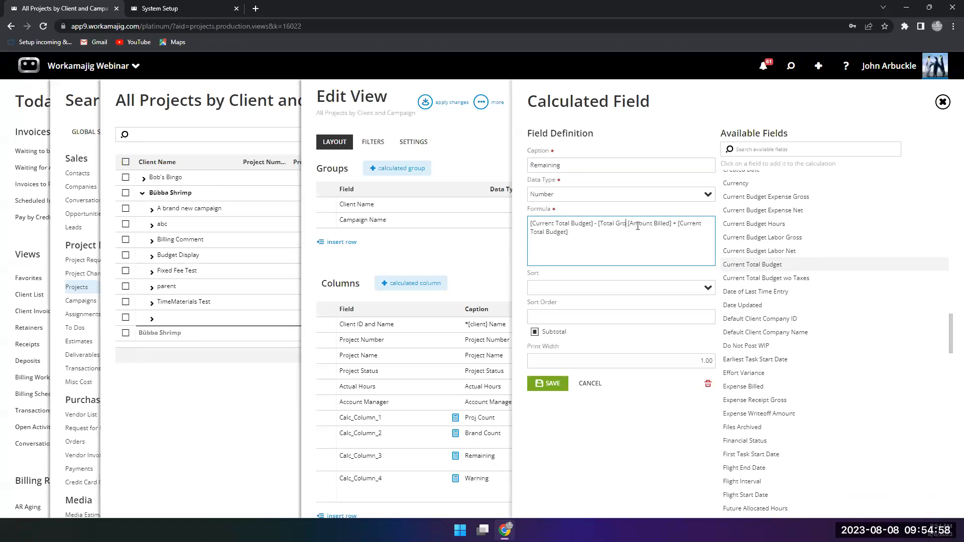
key(BackSpace)
key(BackSpace)
key(BackSpace)
key(BackSpace)
key(BackSpace)
key(BackSpace)
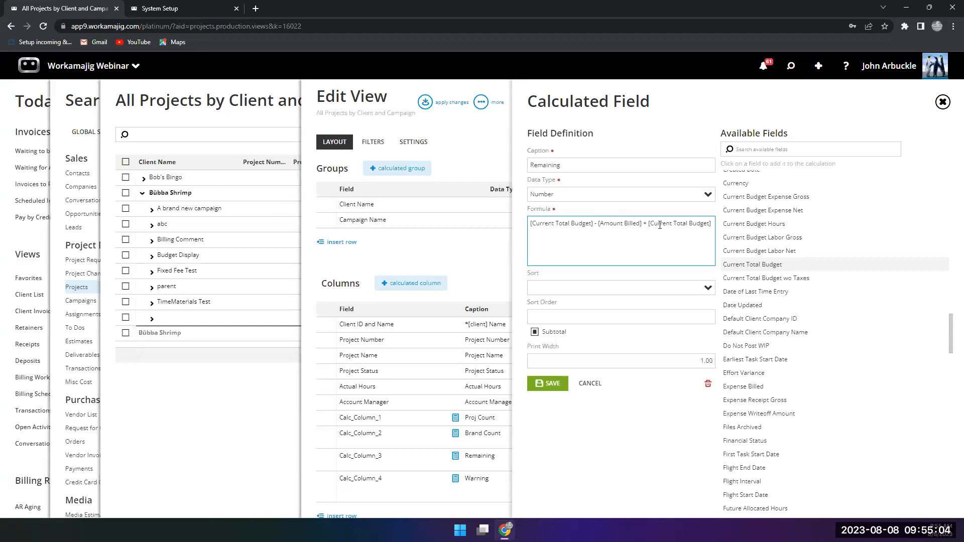
drag(641, 223, 713, 224)
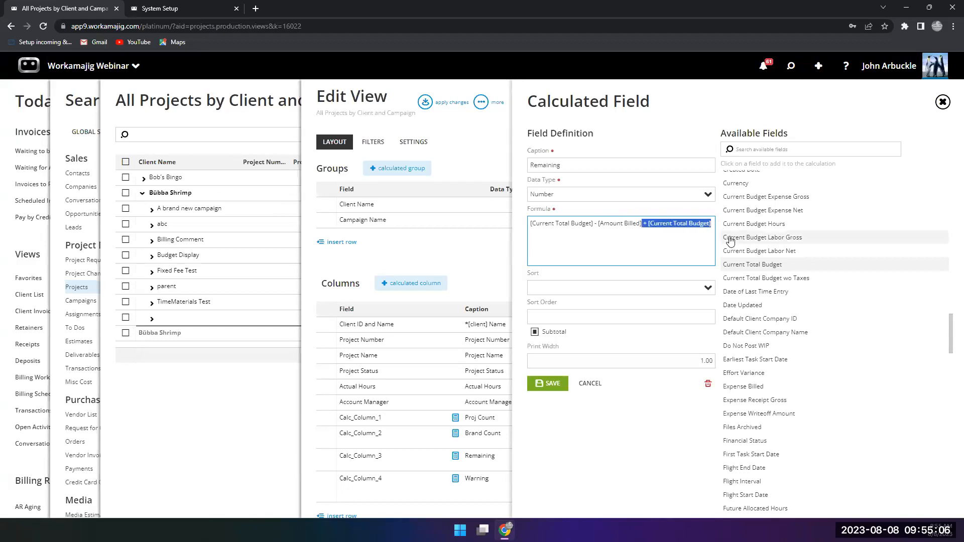
key(BackSpace)
Step: Save the Remaining calculated column, apply the view changes, and rerun the view
right_click(557, 384)
click(544, 389)
click(424, 102)
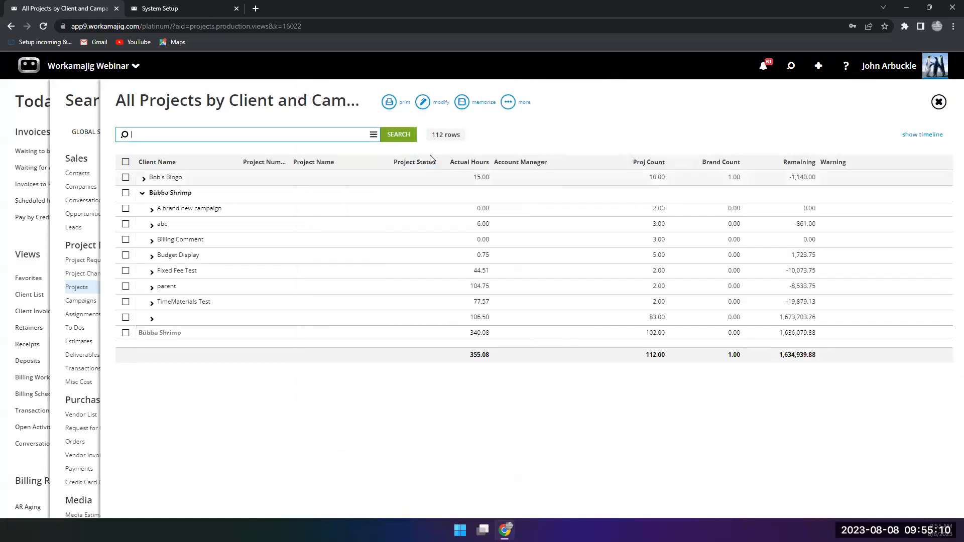
click(407, 136)
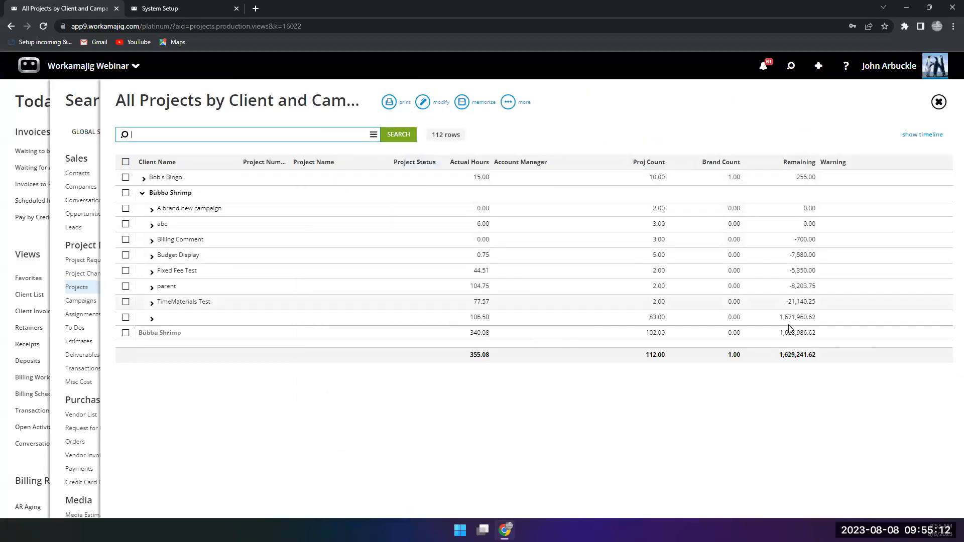
Step: Reopen the view's layout to review its groups and calculated column formulas, and accept saving the changes
click(428, 105)
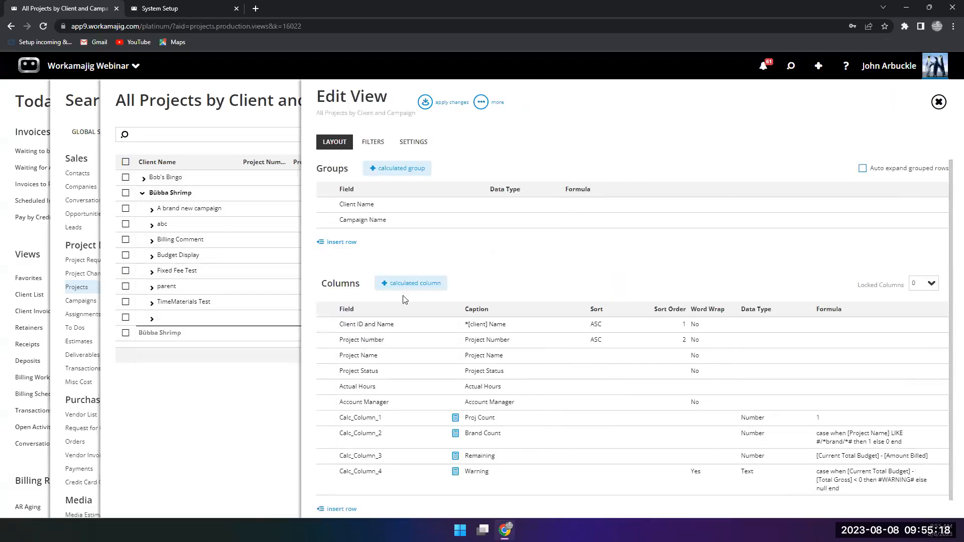
scroll(451, 352, down, 1)
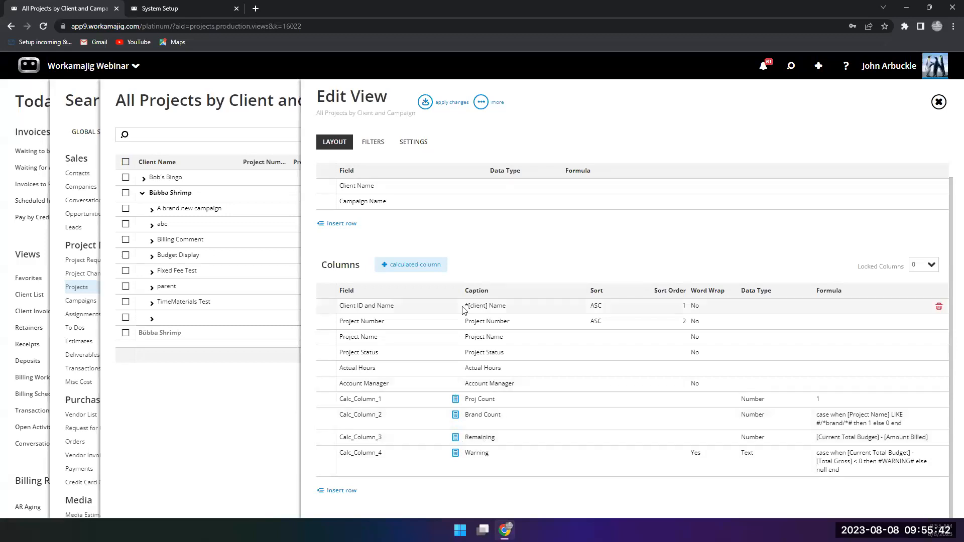
click(355, 187)
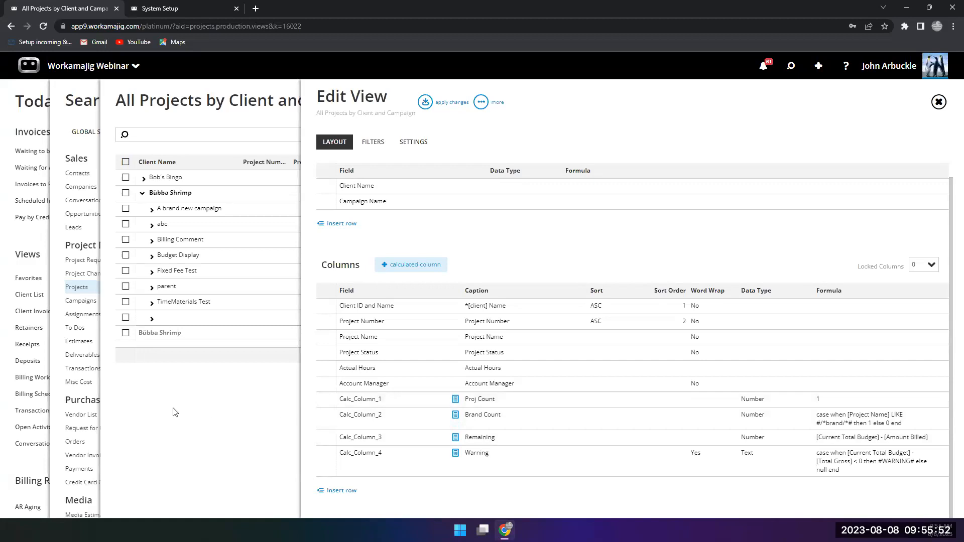
click(200, 454)
click(856, 66)
click(937, 103)
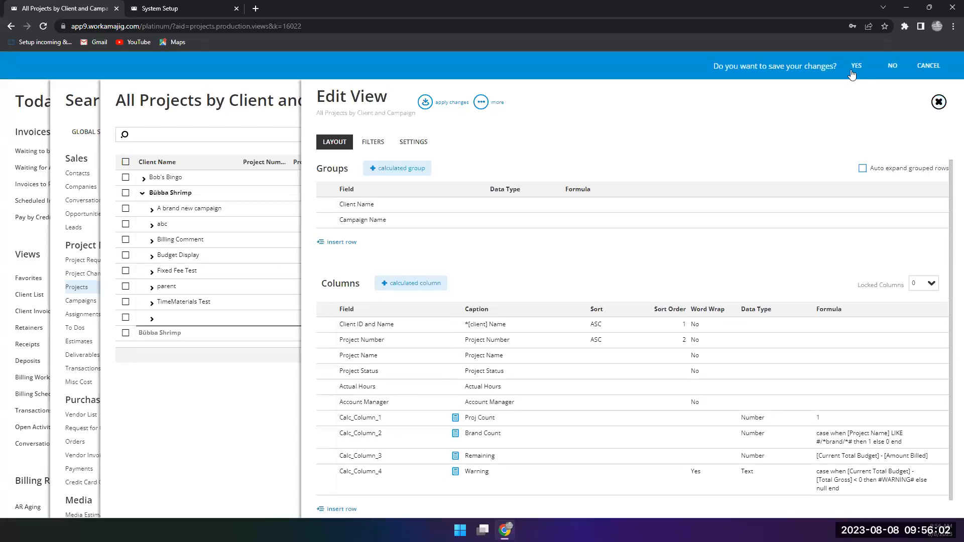
click(856, 66)
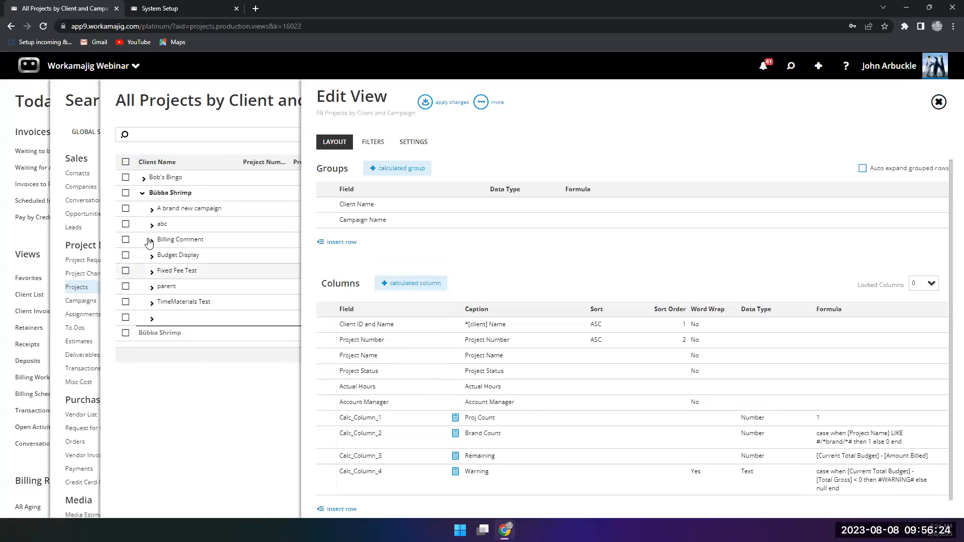
Step: Close the editor for All Projects by Client and Campaign and save the view changes
click(938, 103)
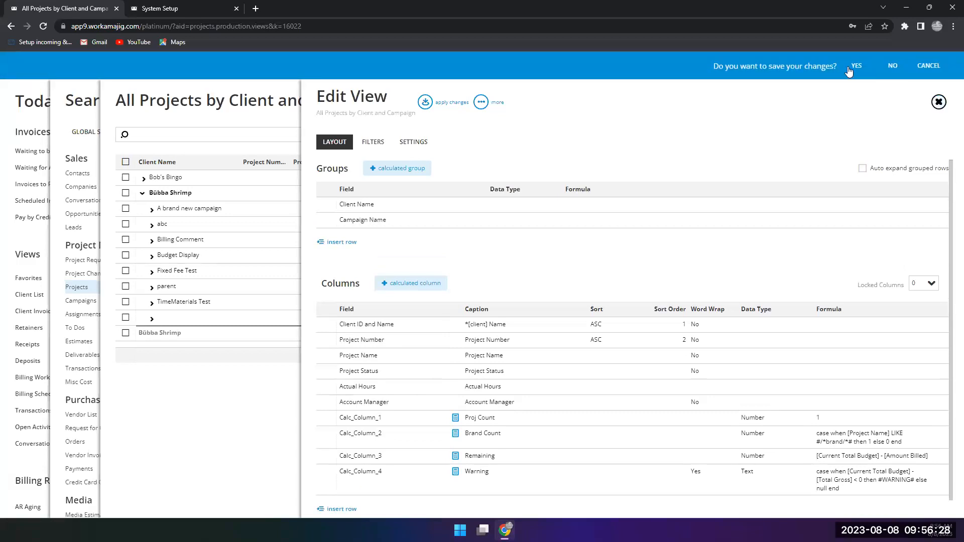
click(848, 71)
click(459, 103)
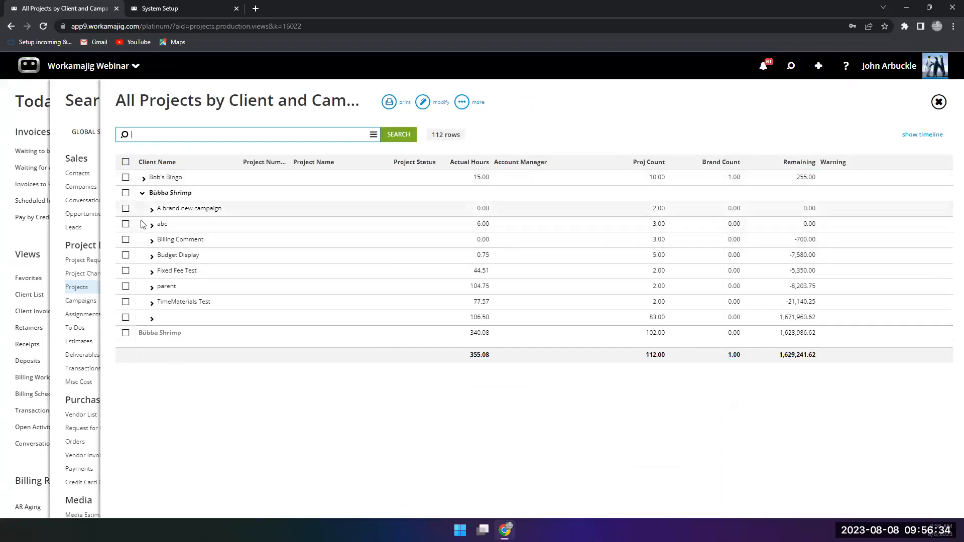
Step: Expand A brand new campaign, select project BCN-0001, and view the custom fields available for bulk updating
click(150, 209)
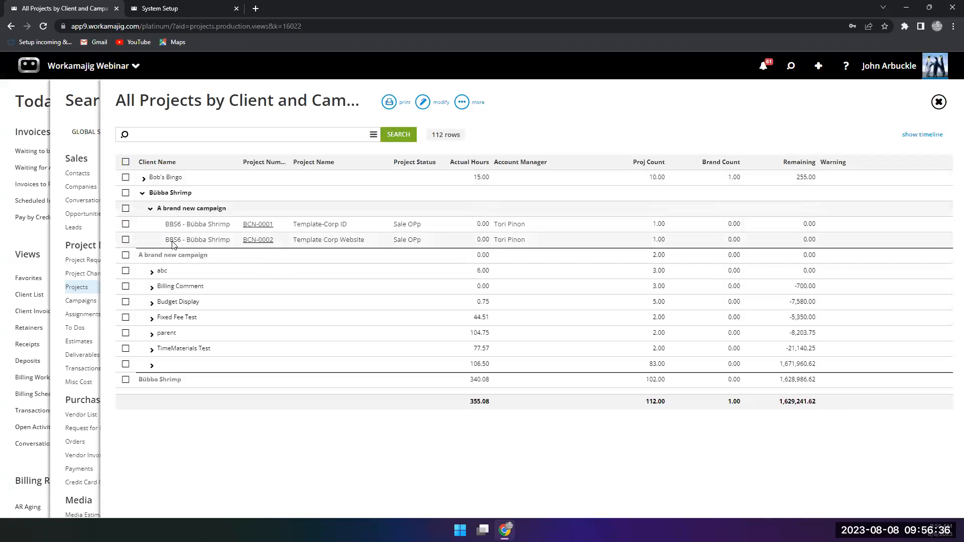
click(128, 226)
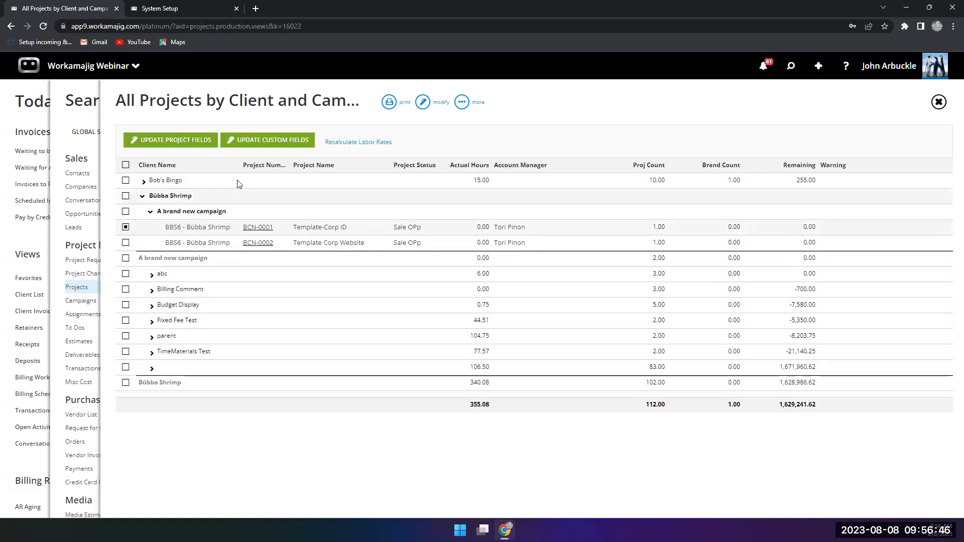
click(268, 142)
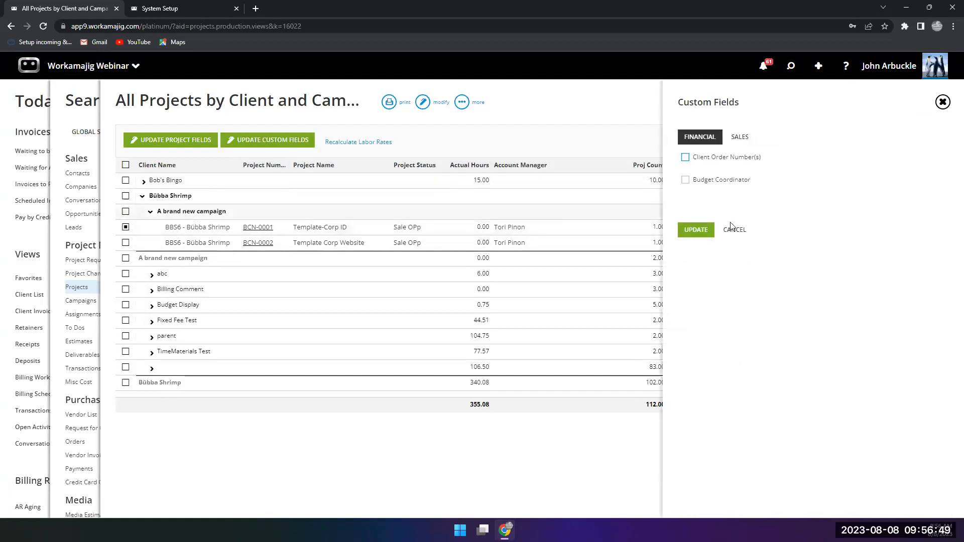
Step: Review the standard project fields available for bulk updating on BCN-0001, and leave without changing any
click(157, 145)
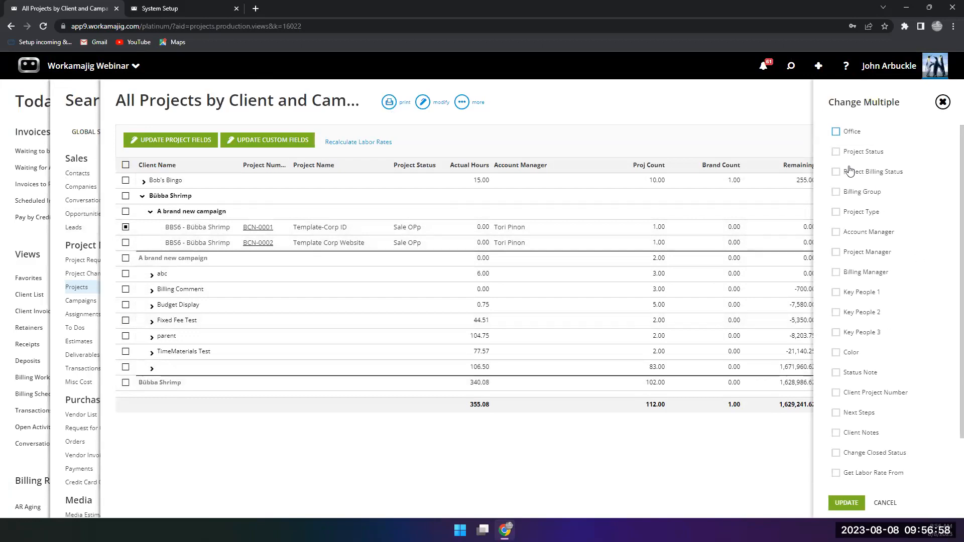
scroll(865, 318, down, 1)
scroll(865, 319, up, 1)
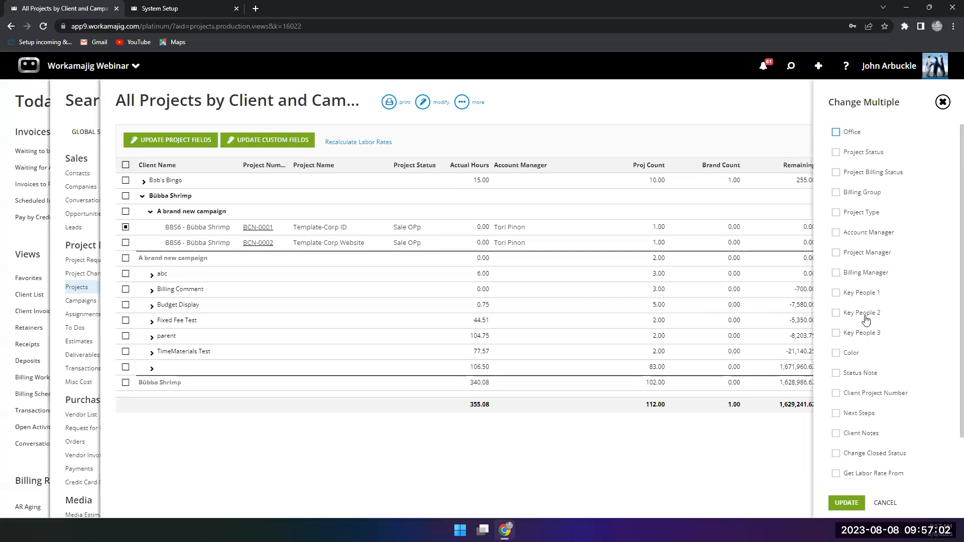
click(531, 110)
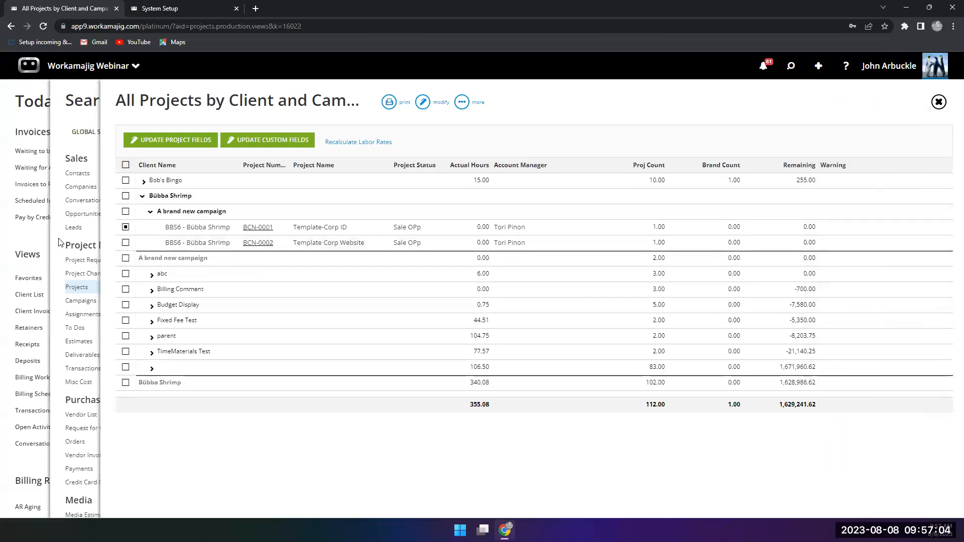
Step: Return to the list of views and open the All Campaigns view under Project Management
click(88, 264)
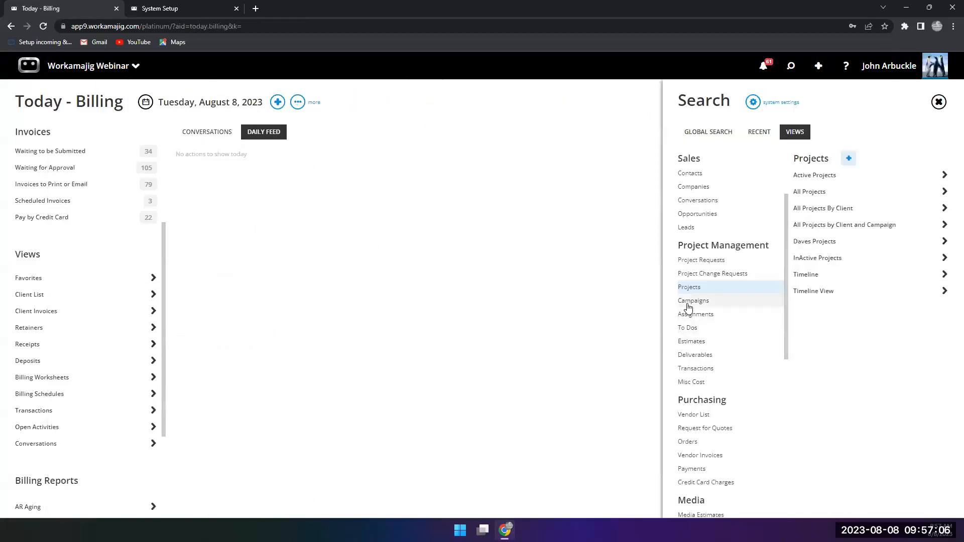
click(688, 301)
click(803, 191)
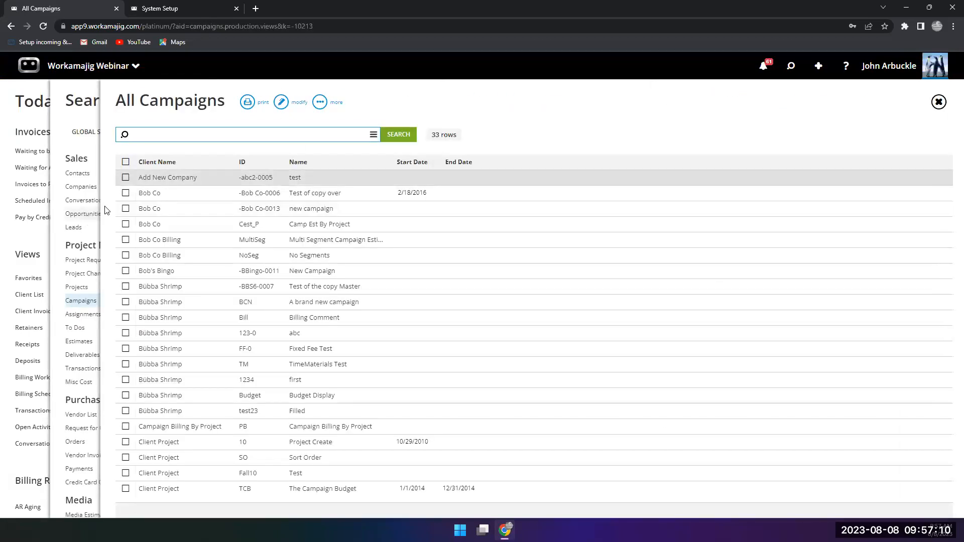
Step: Select the Test of copy over campaign, review its bulk-update campaign fields, cancel, and close the All Campaigns view
click(125, 193)
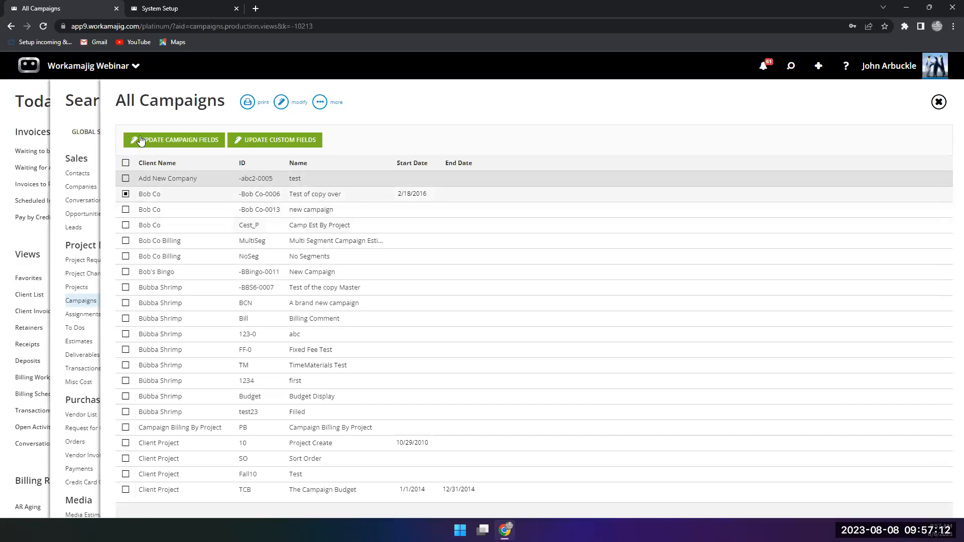
click(195, 143)
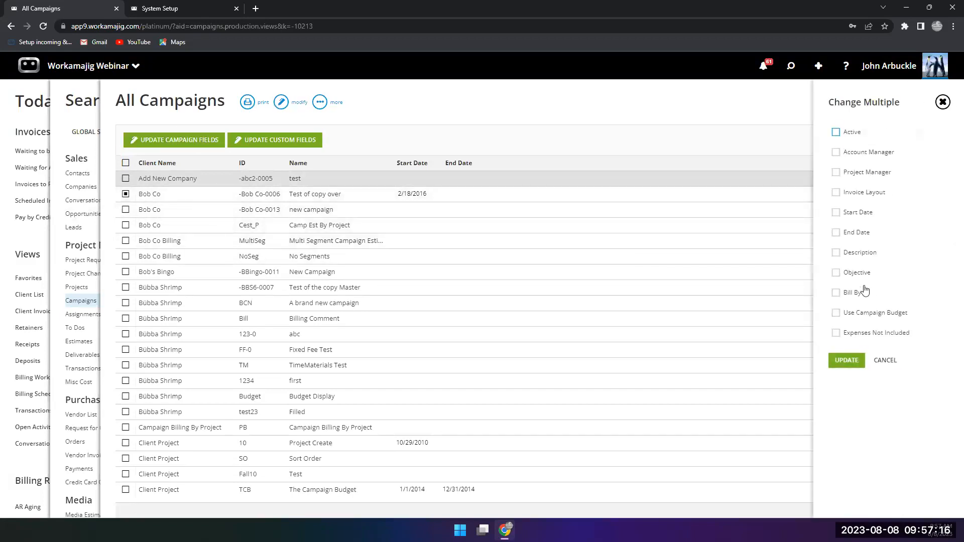
click(894, 369)
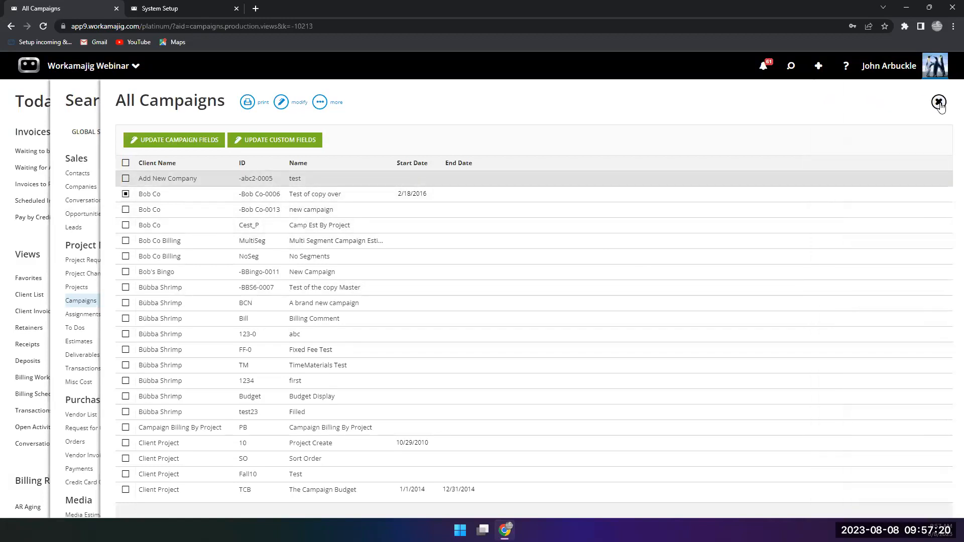
click(938, 102)
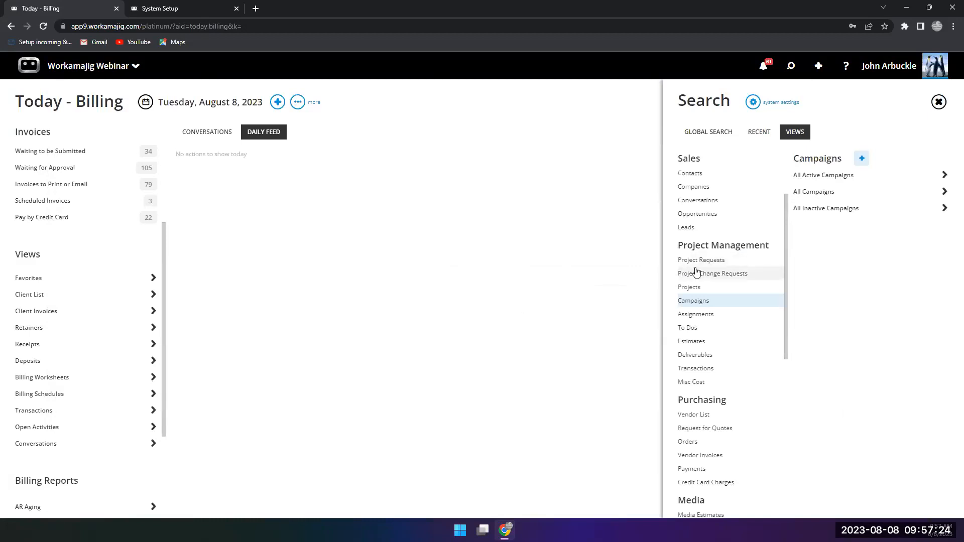
Step: Reopen the All Projects by Client and Campaign view for modification and show its filters
scroll(74, 362, down, 2)
scroll(72, 361, up, 3)
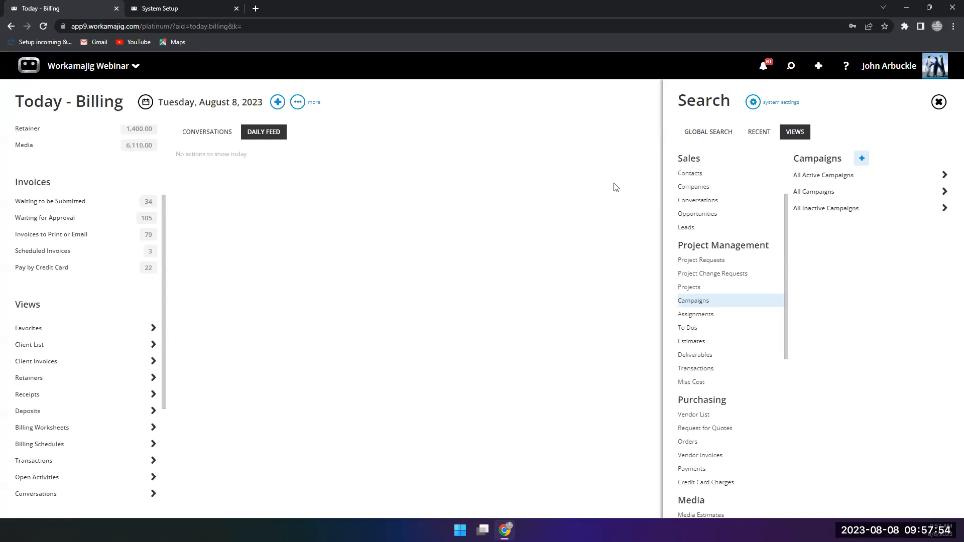
click(722, 288)
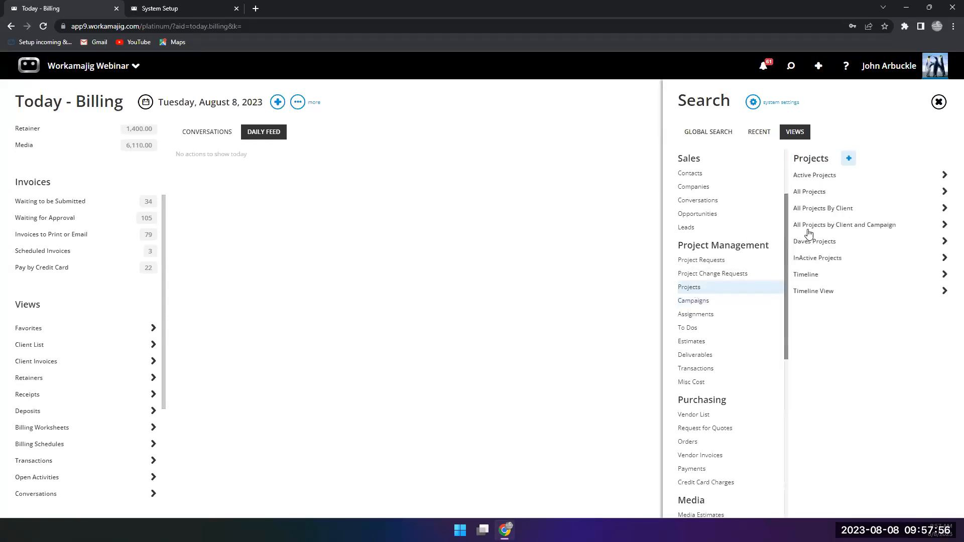
click(813, 227)
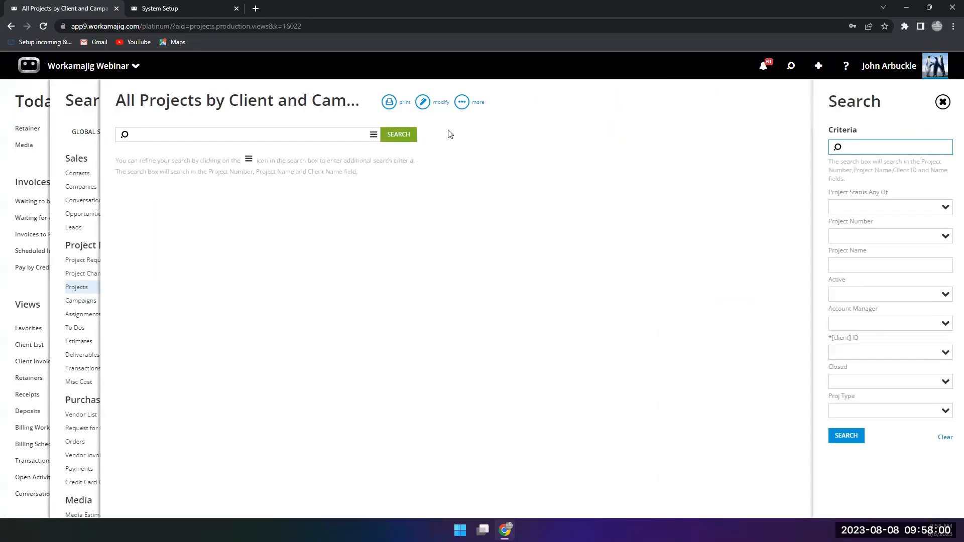
click(420, 100)
click(373, 142)
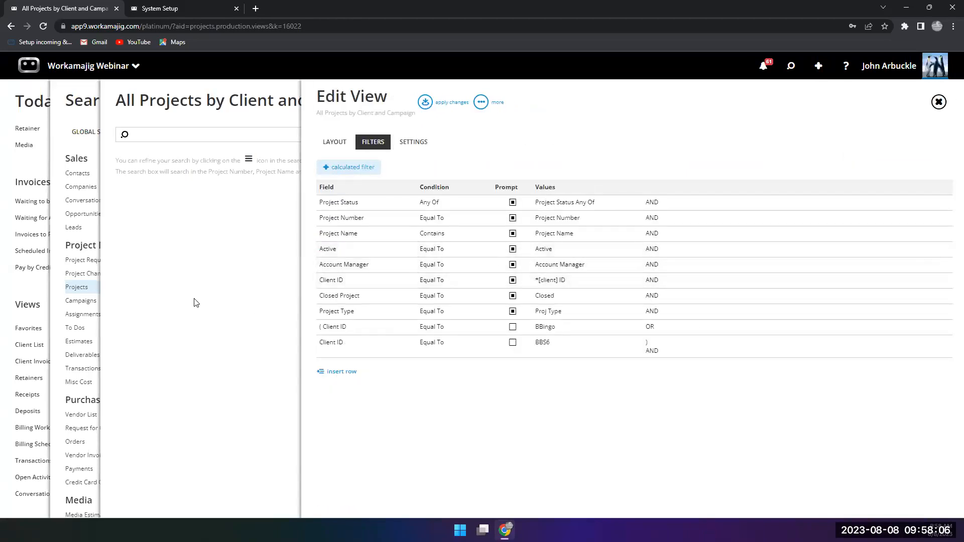
Step: Compare the view's search criteria with the prompted filters defined in its settings
click(194, 300)
click(375, 135)
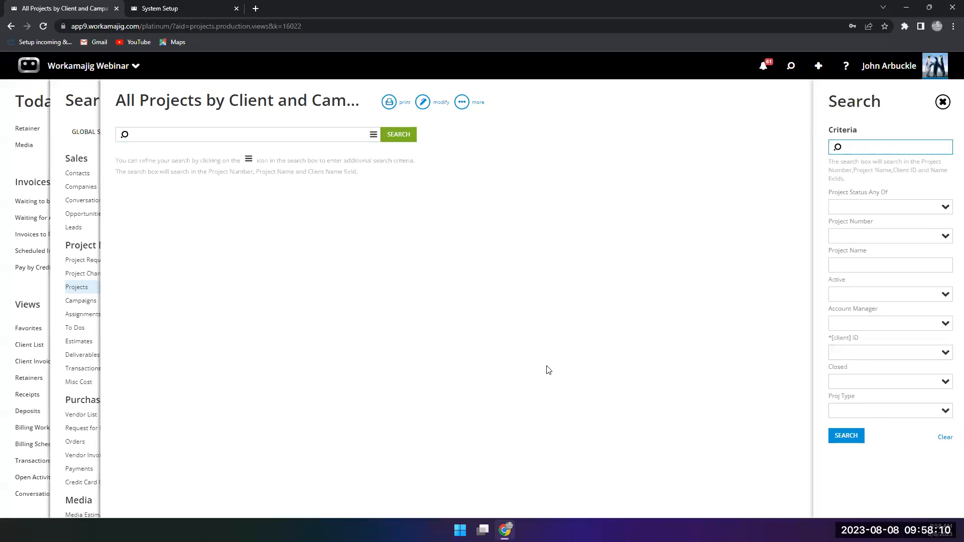
click(423, 103)
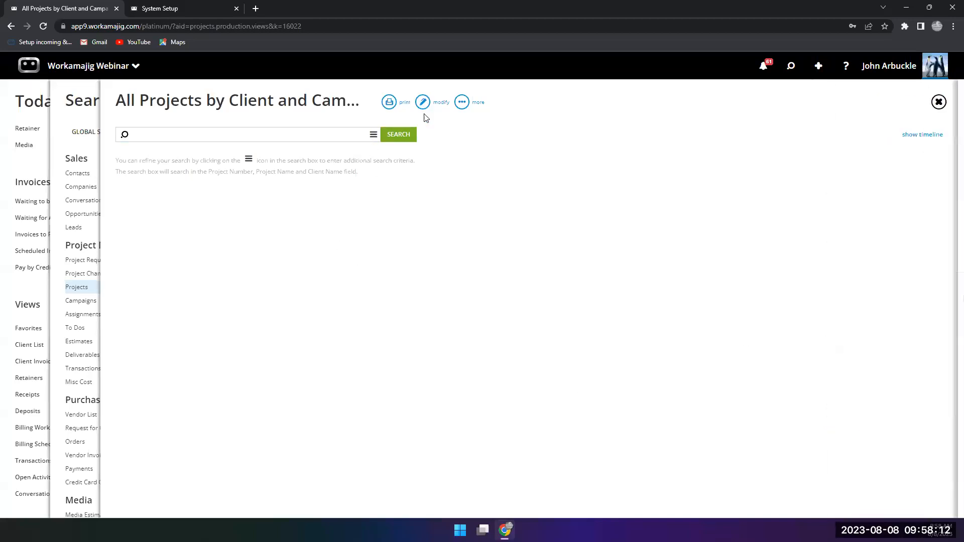
click(379, 144)
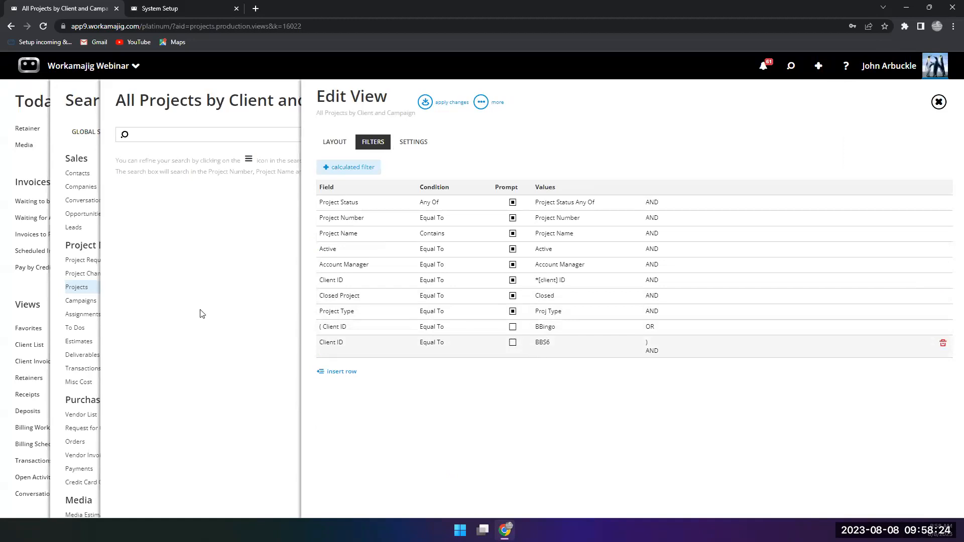
Step: Leave the editor, run the view without criteria, and show its search criteria
click(251, 247)
click(397, 141)
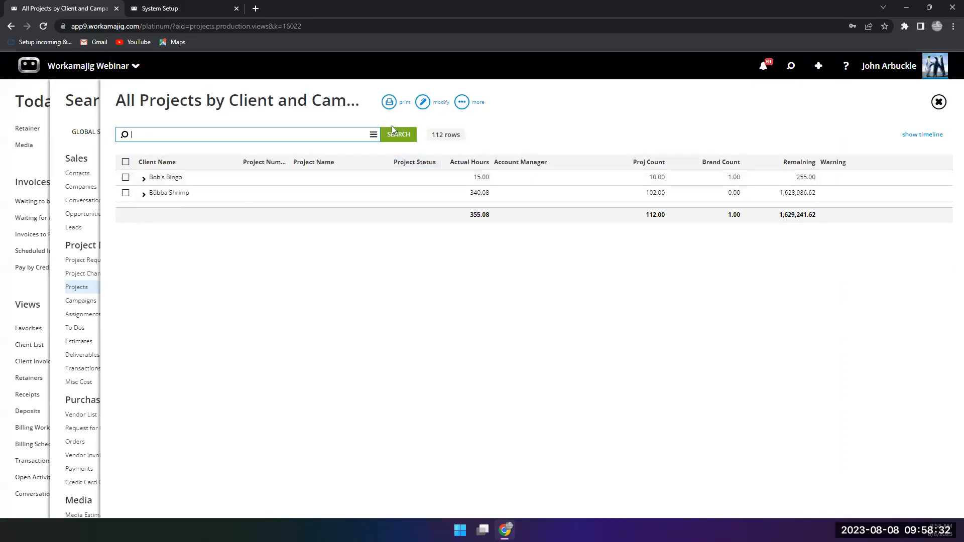
click(372, 134)
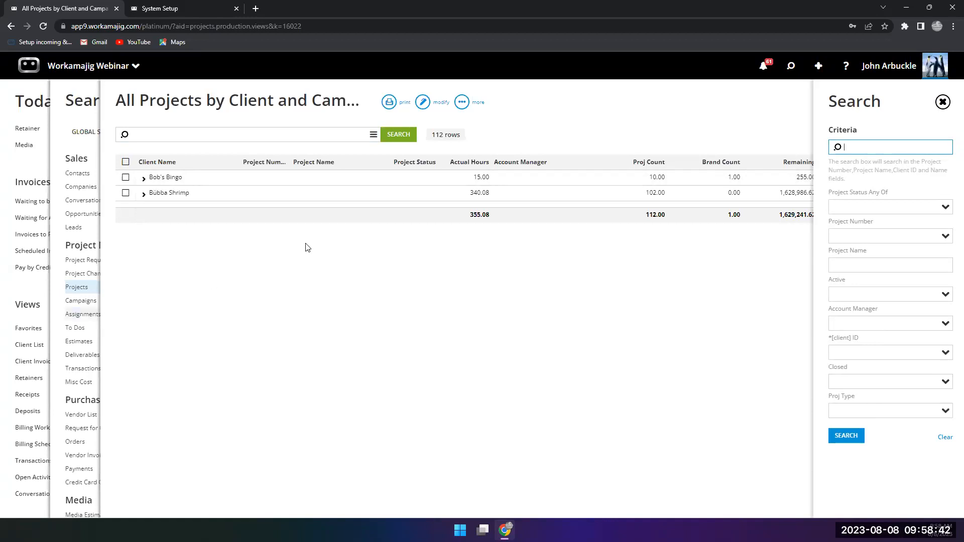
Step: Reopen the view's filters and examine the bracket and AND/OR options of the BBingo, BBS6 and Project Type filters
click(425, 103)
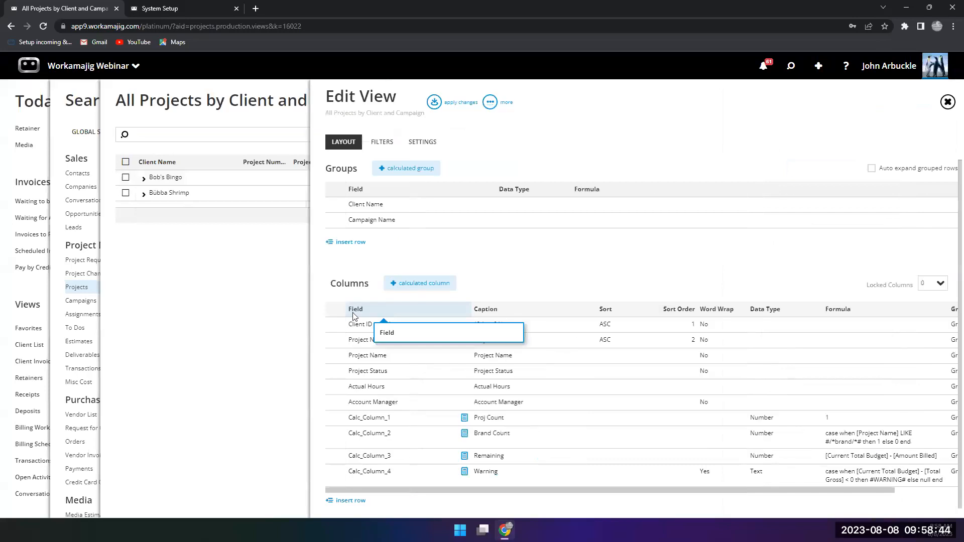
click(374, 144)
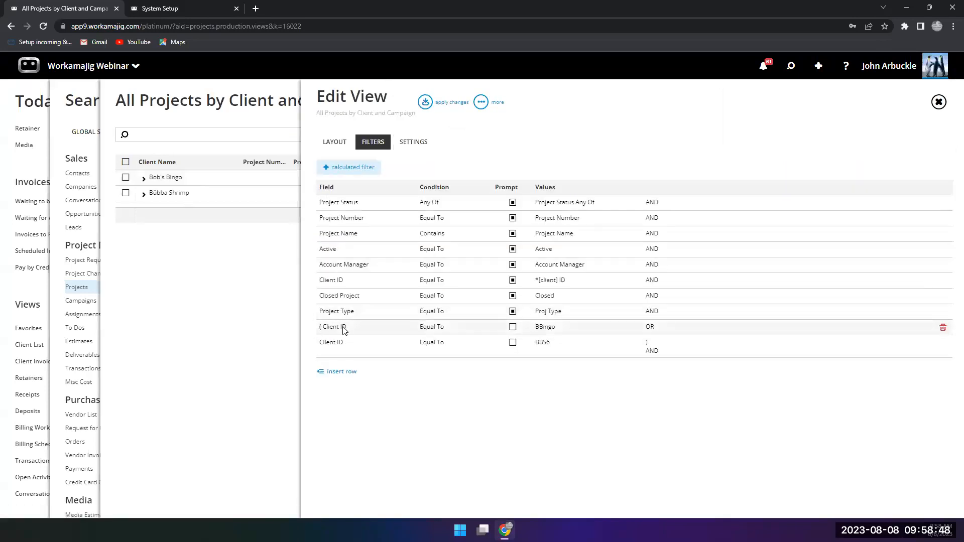
click(344, 328)
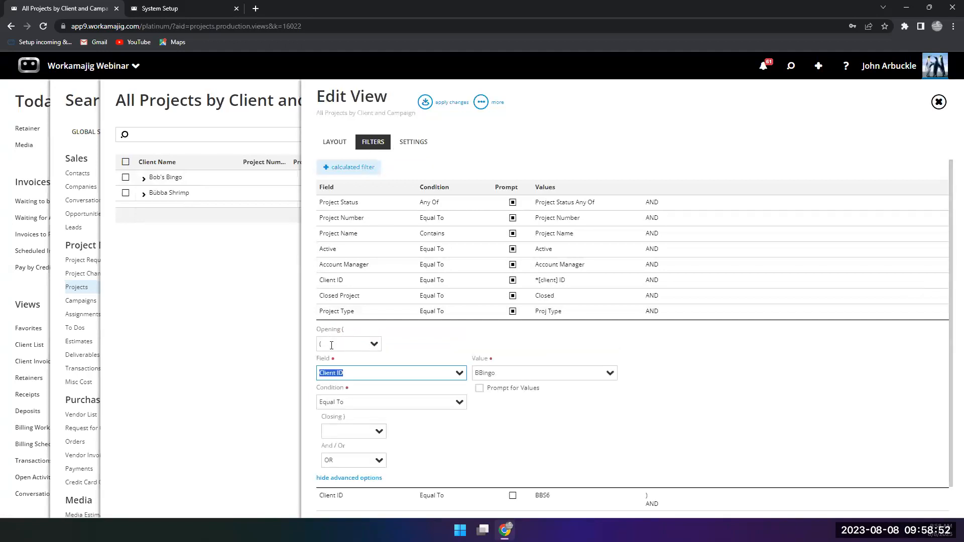
scroll(376, 426, down, 1)
scroll(389, 470, down, 1)
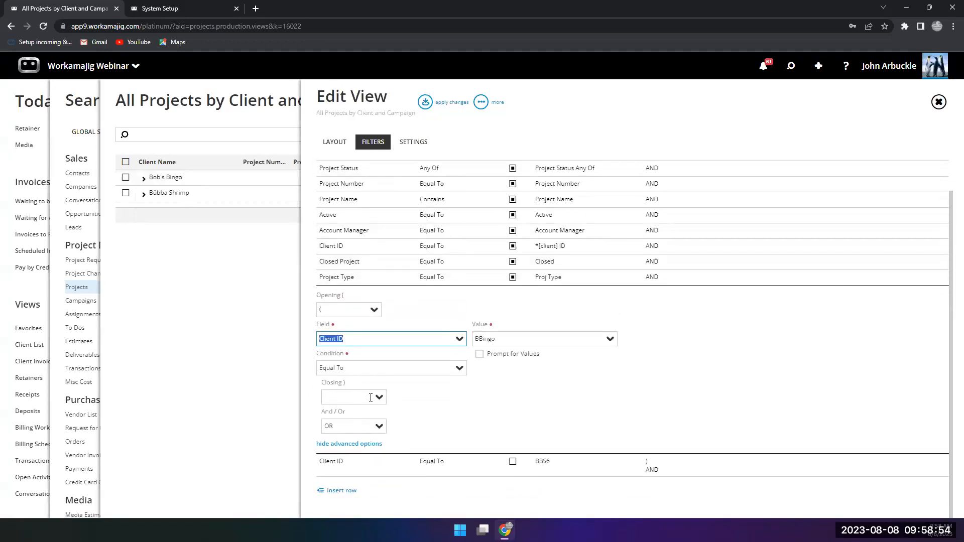
click(389, 467)
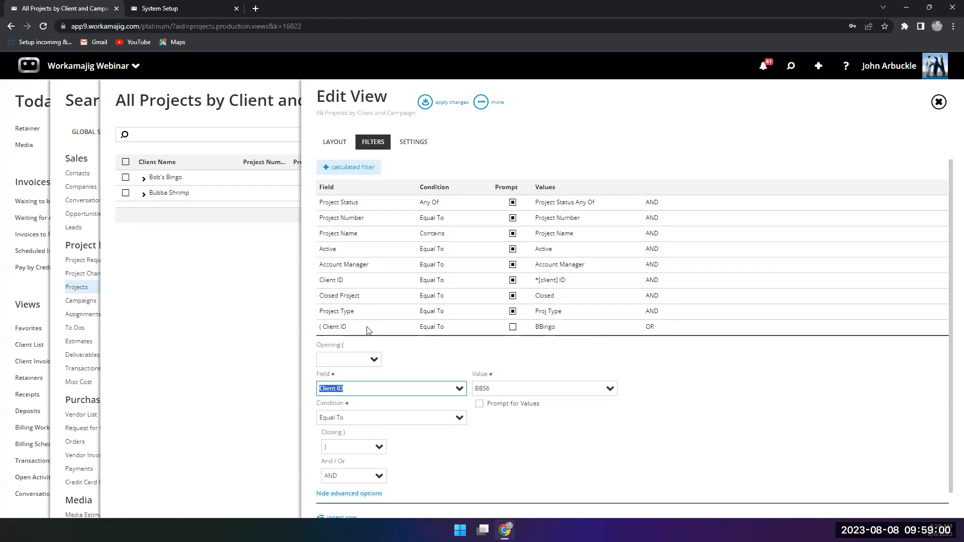
click(355, 312)
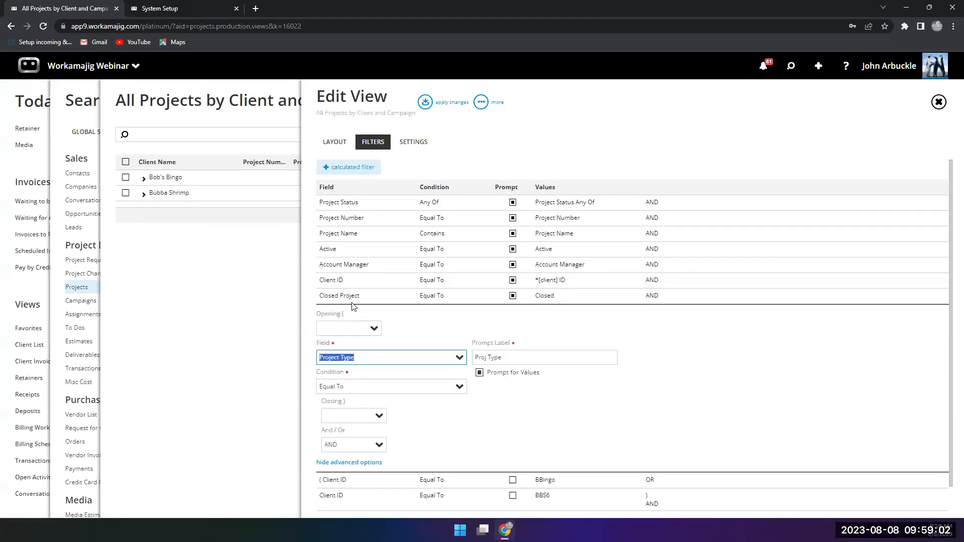
Step: Inspect the prompt and advanced options of the Client ID and Active filters, and close the view editor
click(348, 285)
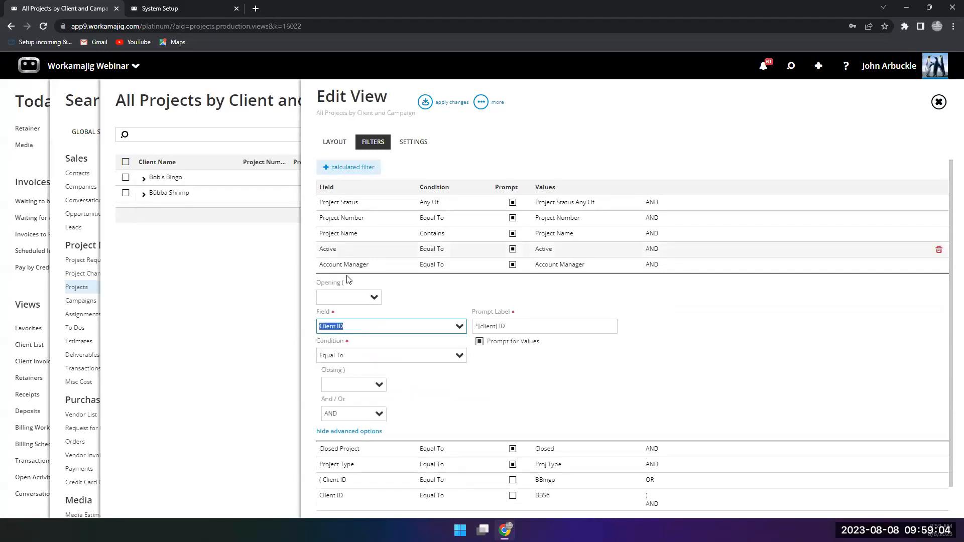
click(328, 432)
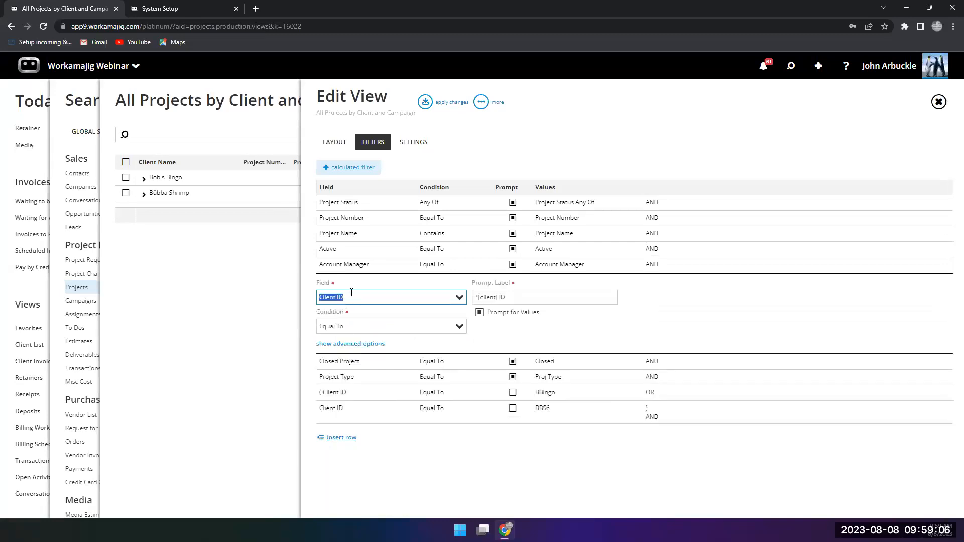
click(350, 271)
click(355, 249)
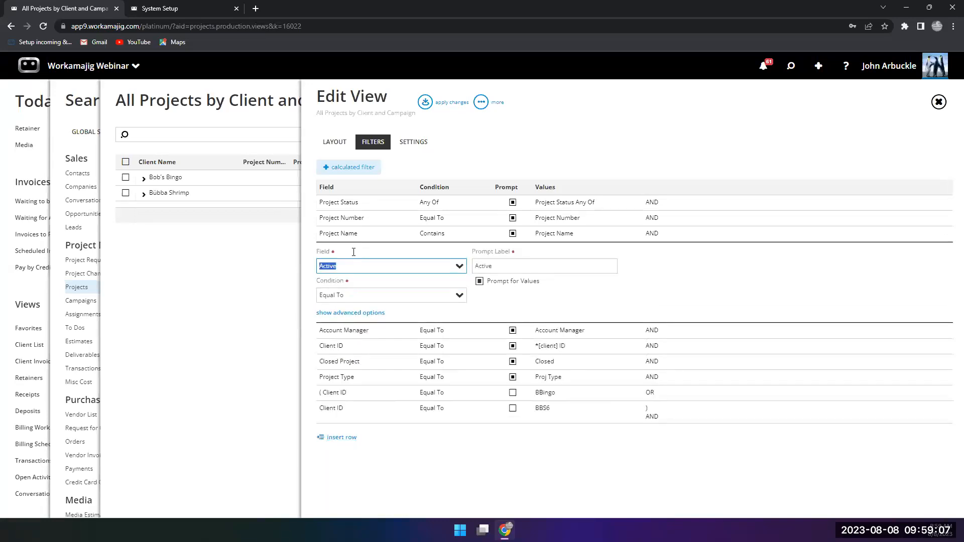
click(339, 315)
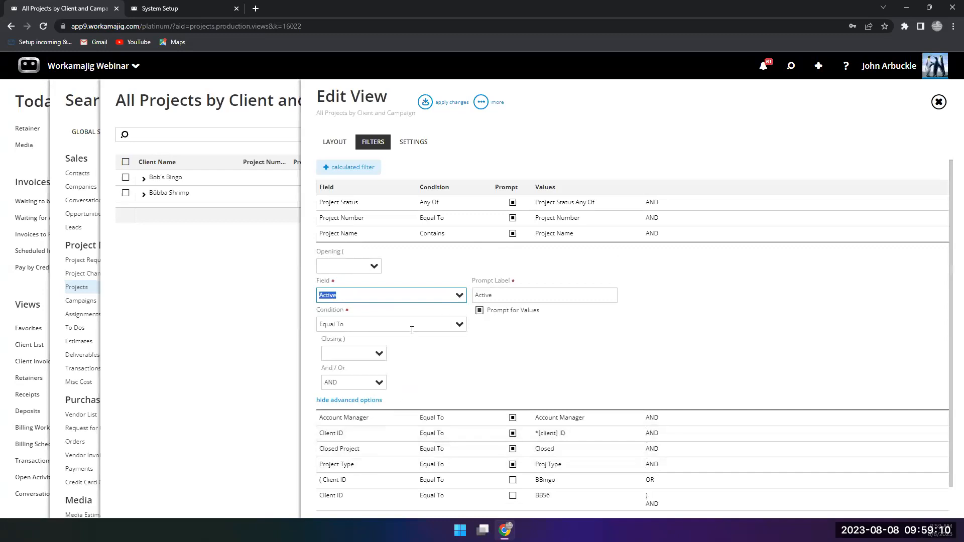
click(306, 446)
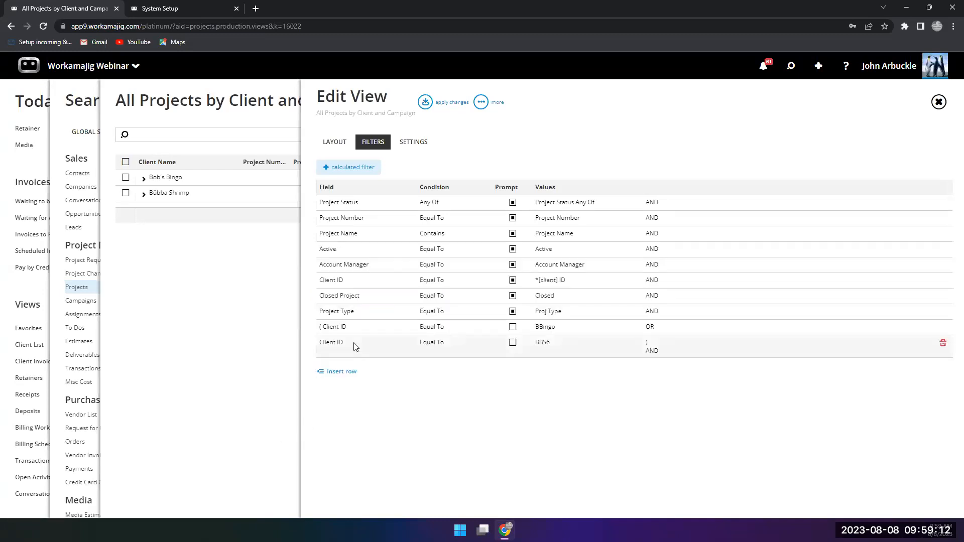
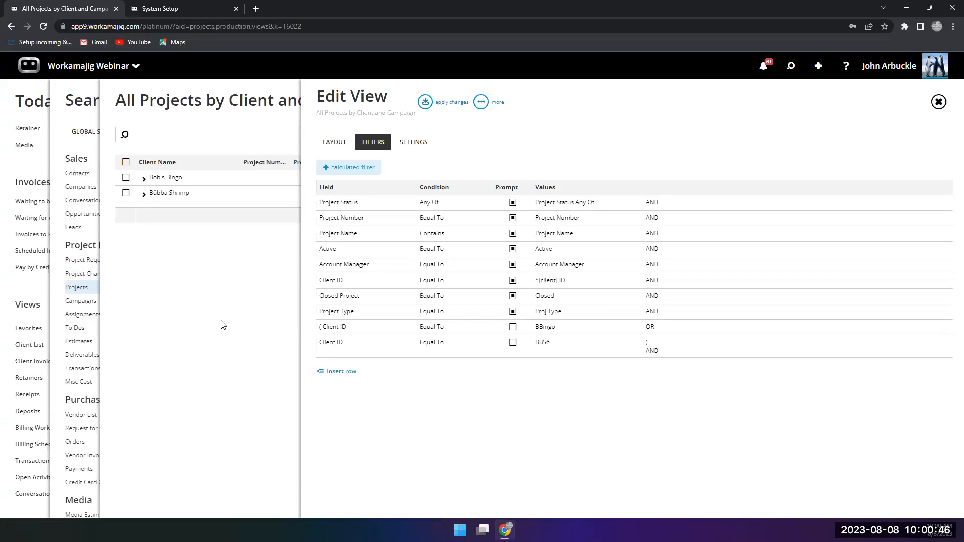
click(173, 305)
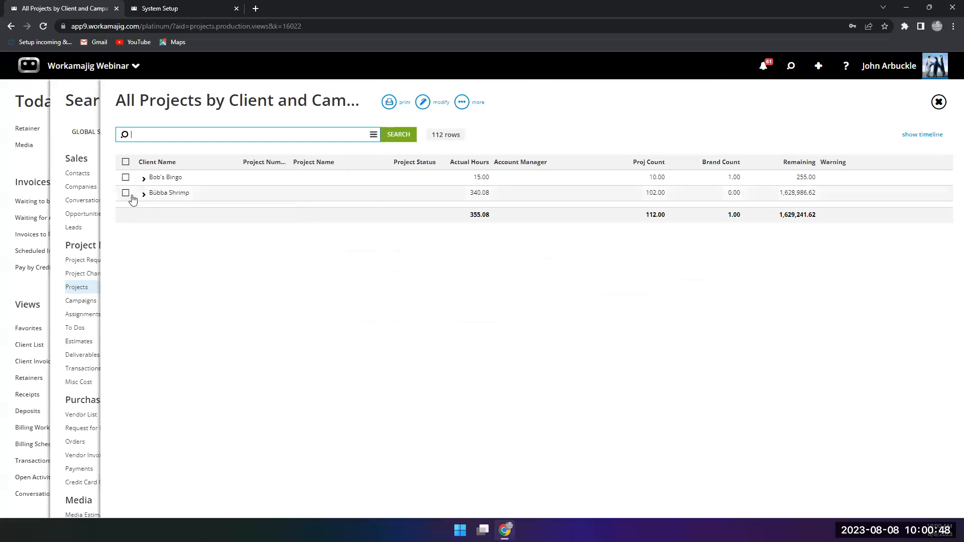
Step: Set the project status of BCN-0001 and BCN-0002 in Bübba Shrimp's "A brand new campaign" group to Final Billed in one update
click(163, 200)
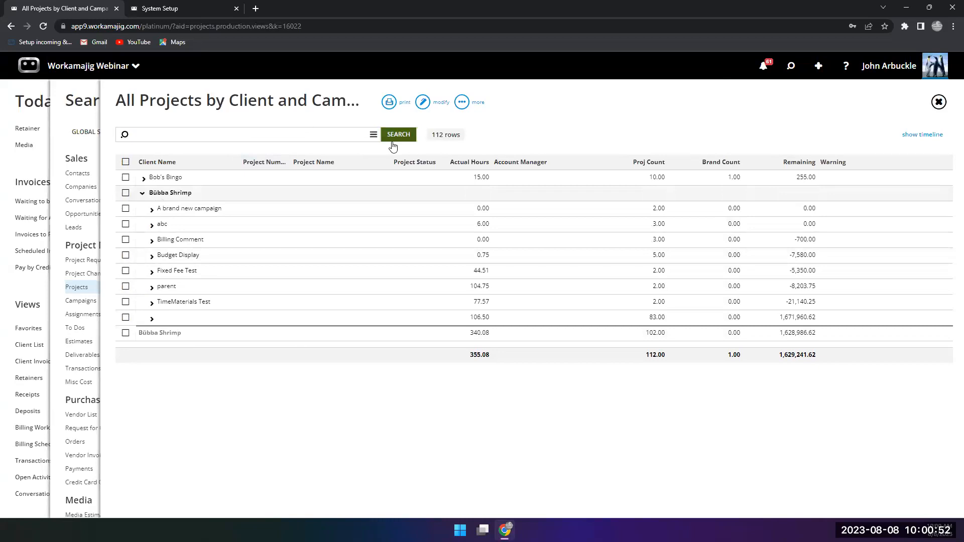
click(150, 210)
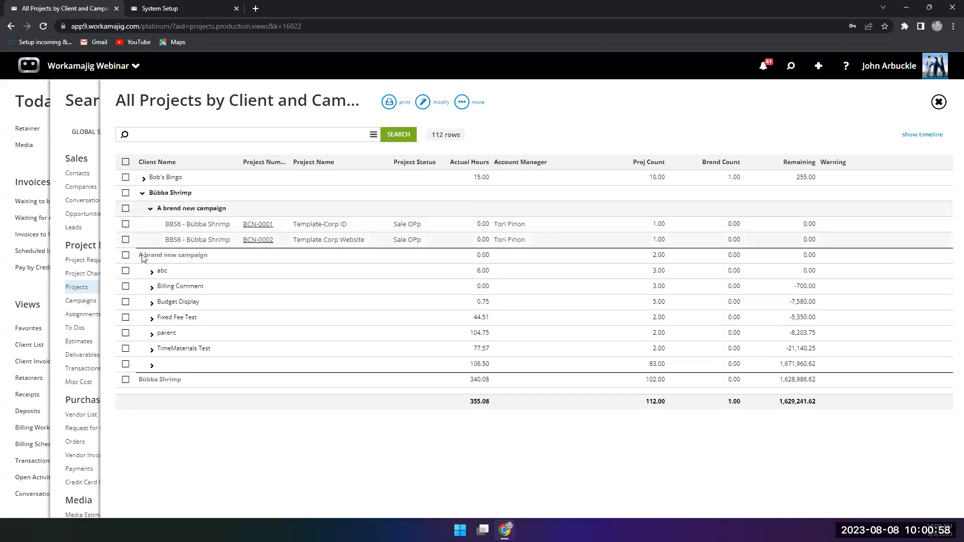
click(126, 223)
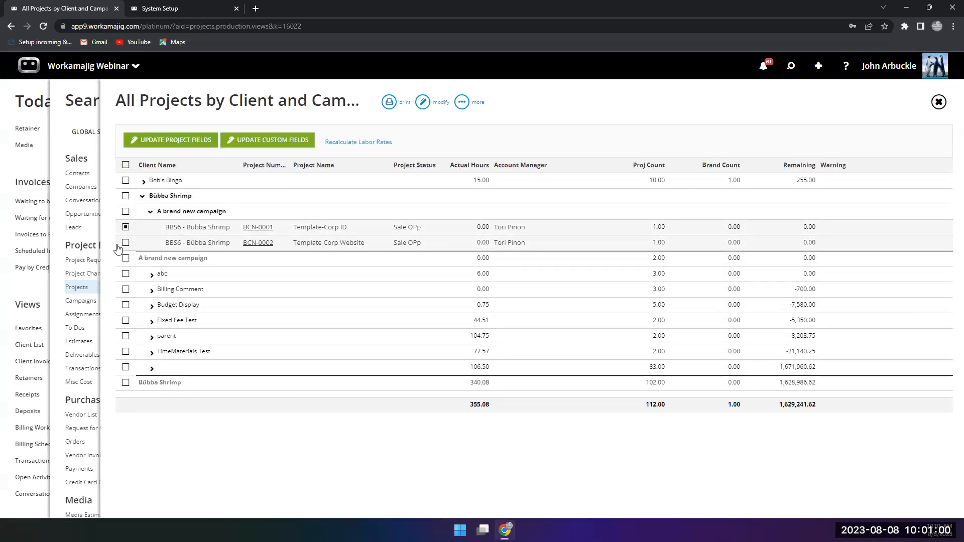
click(126, 242)
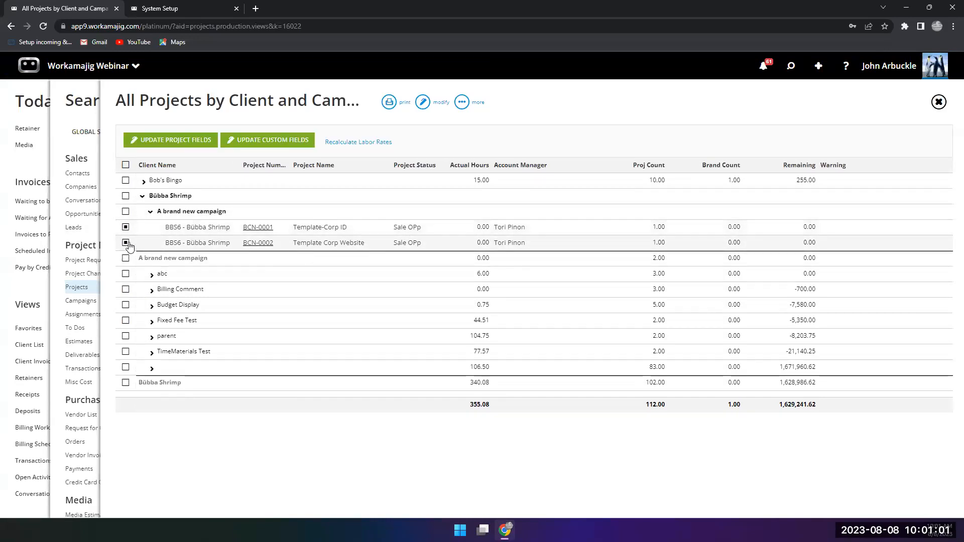
click(191, 141)
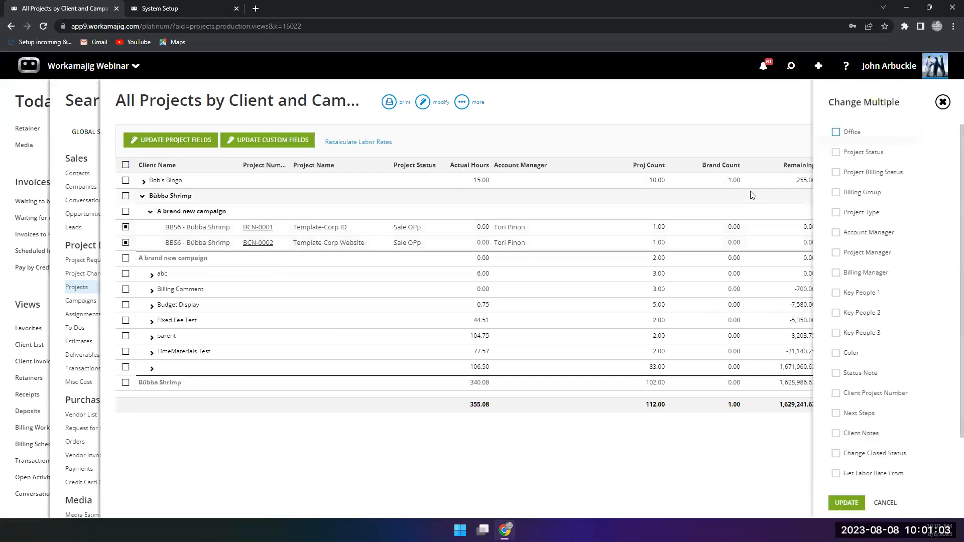
click(835, 152)
click(940, 168)
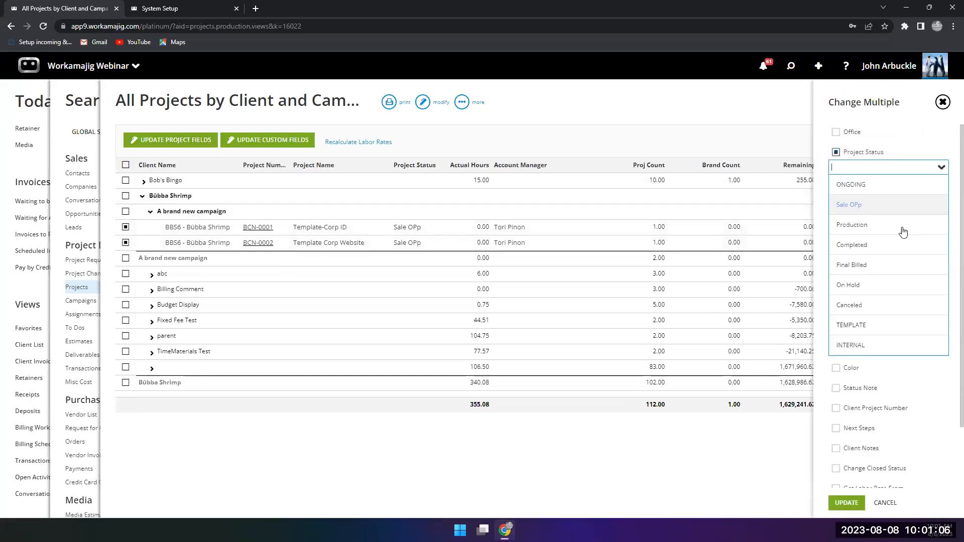
click(853, 266)
click(846, 502)
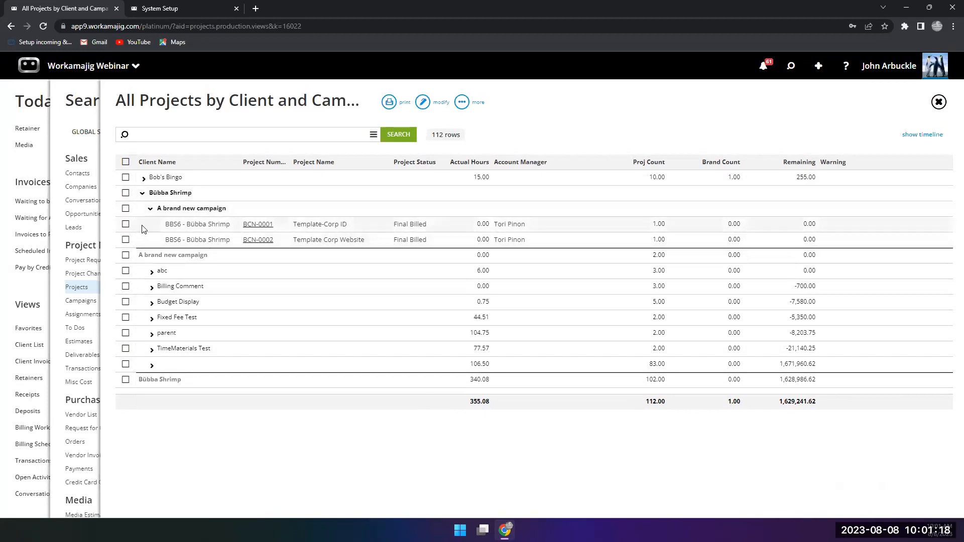
click(125, 224)
click(182, 142)
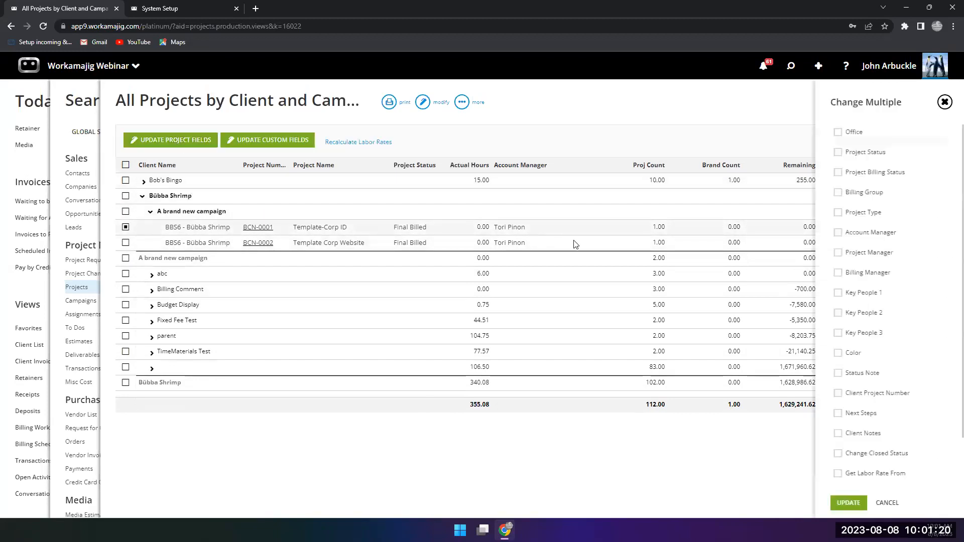
click(838, 233)
click(836, 212)
click(837, 192)
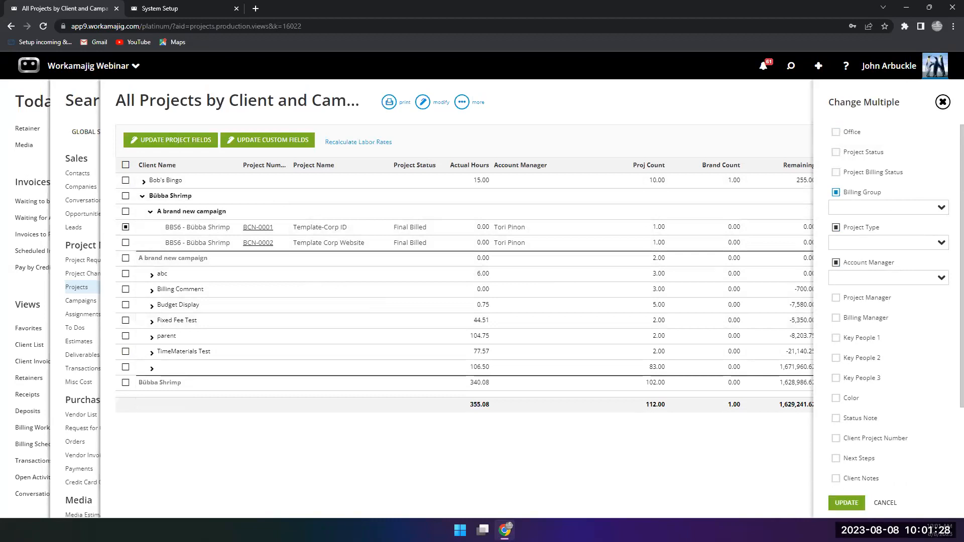
click(885, 503)
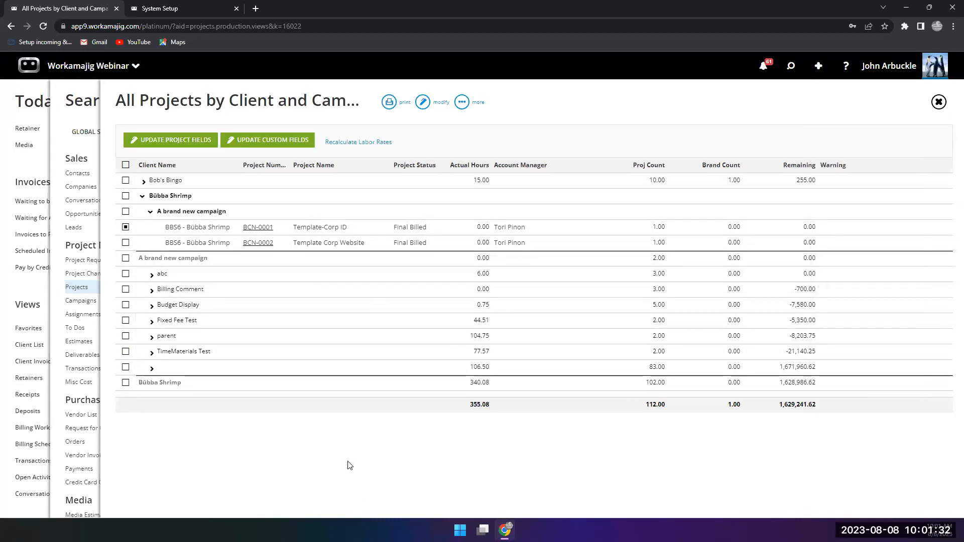
Step: Run the All Projects view, view project 11-BW-0005 in the Billing Worksheet client group, and return to the Today page
click(59, 236)
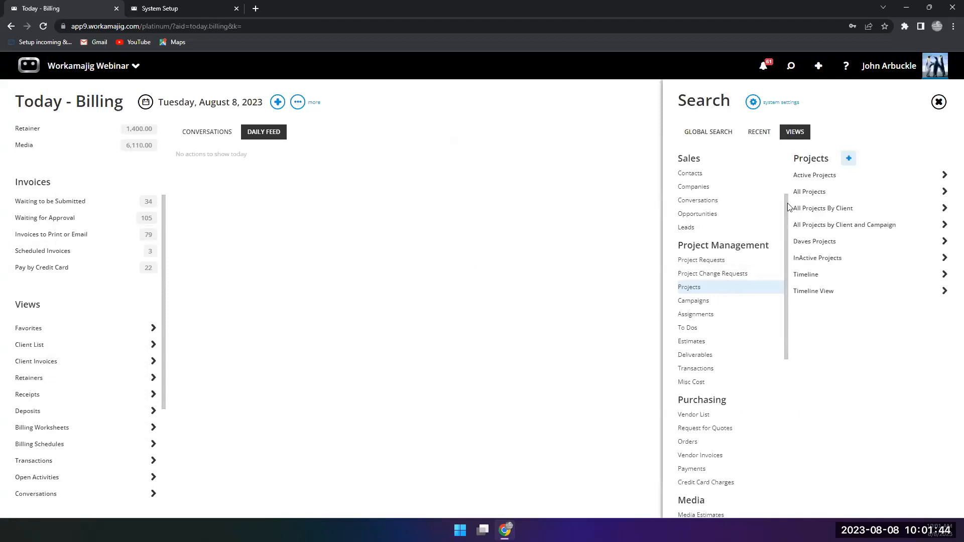
click(803, 192)
click(390, 140)
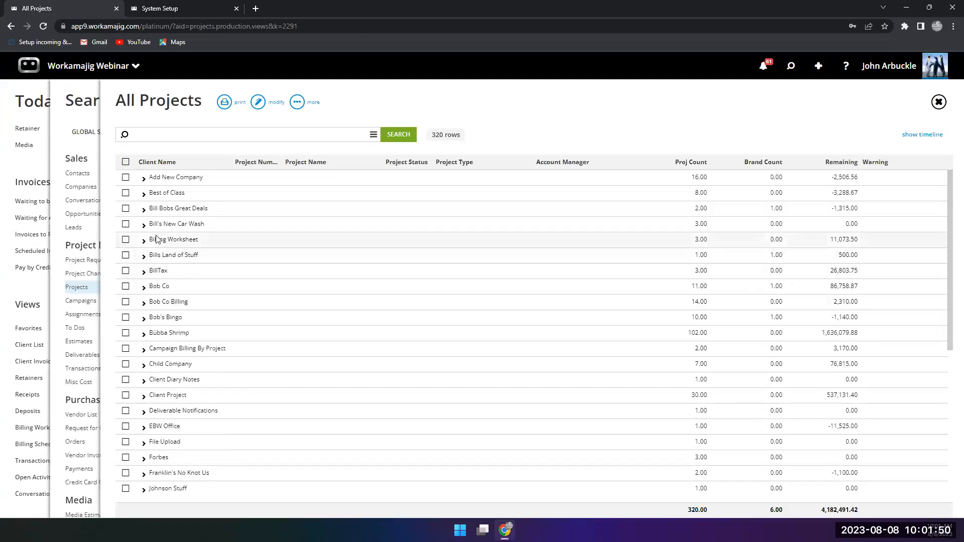
click(156, 239)
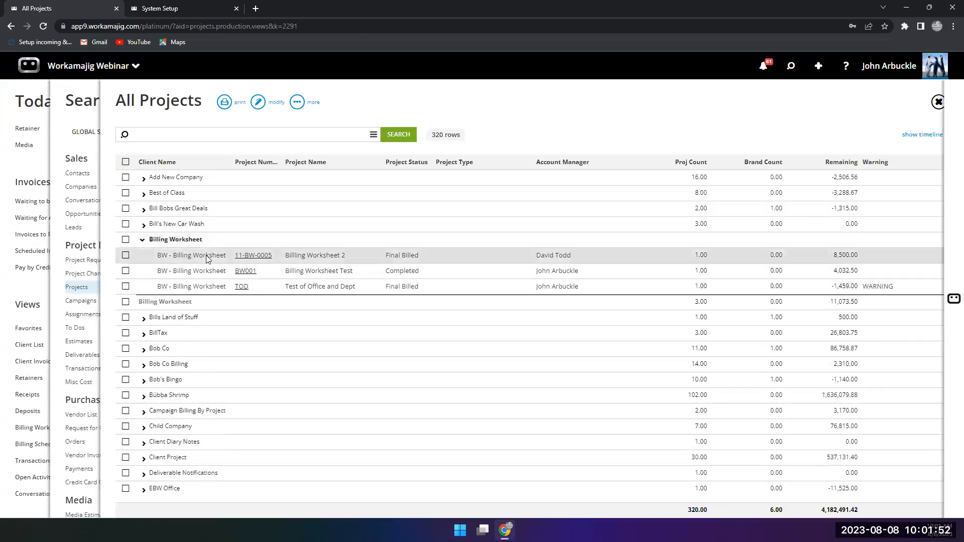
click(207, 257)
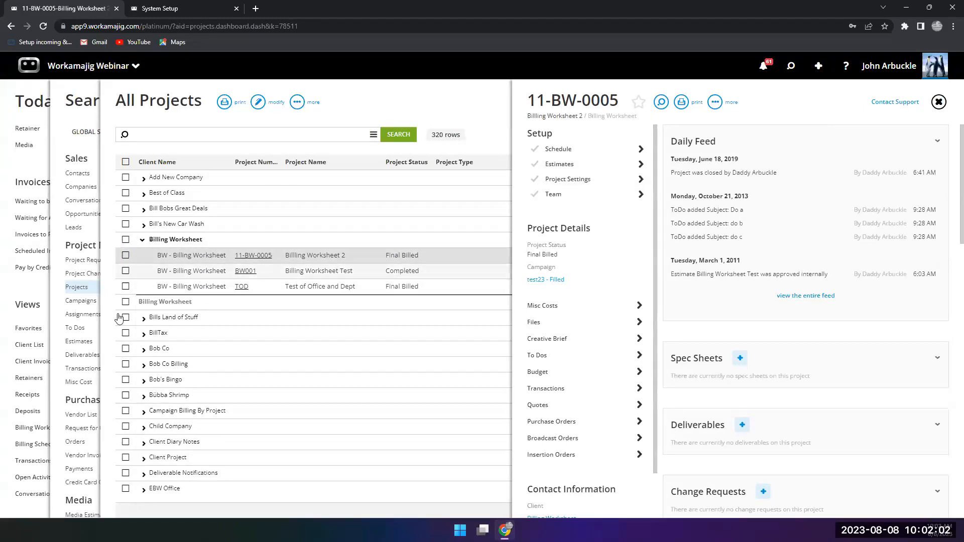
click(26, 297)
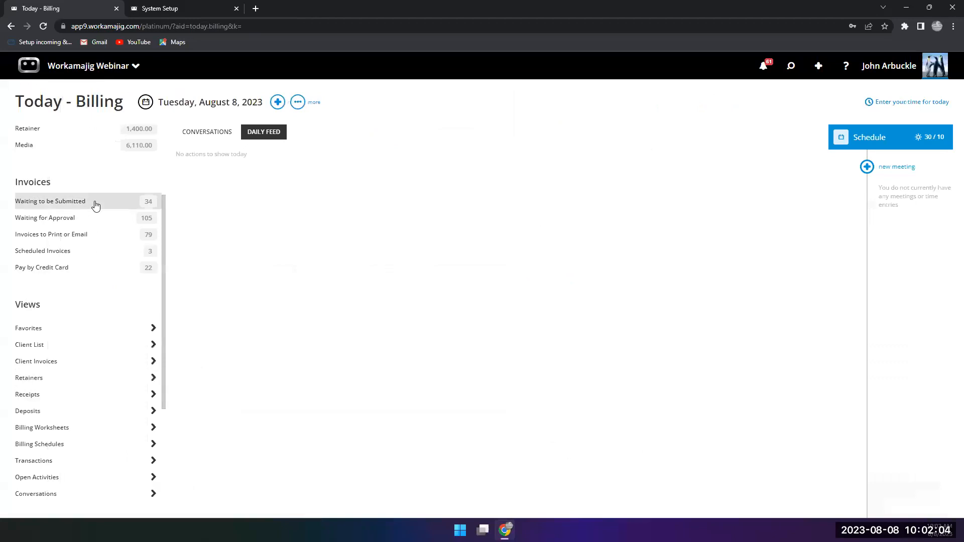
Step: Switch from the billing Today page to the project manager's Today page
click(71, 66)
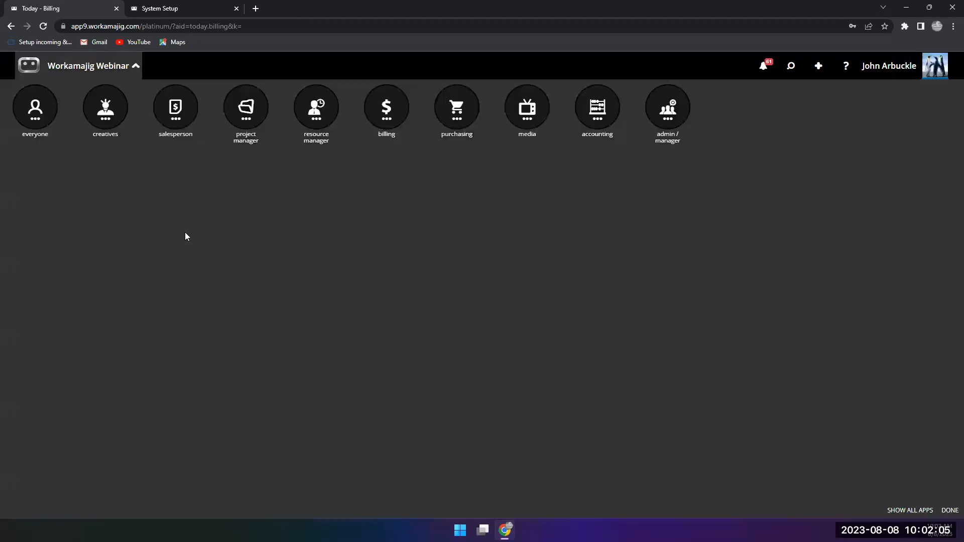
click(257, 115)
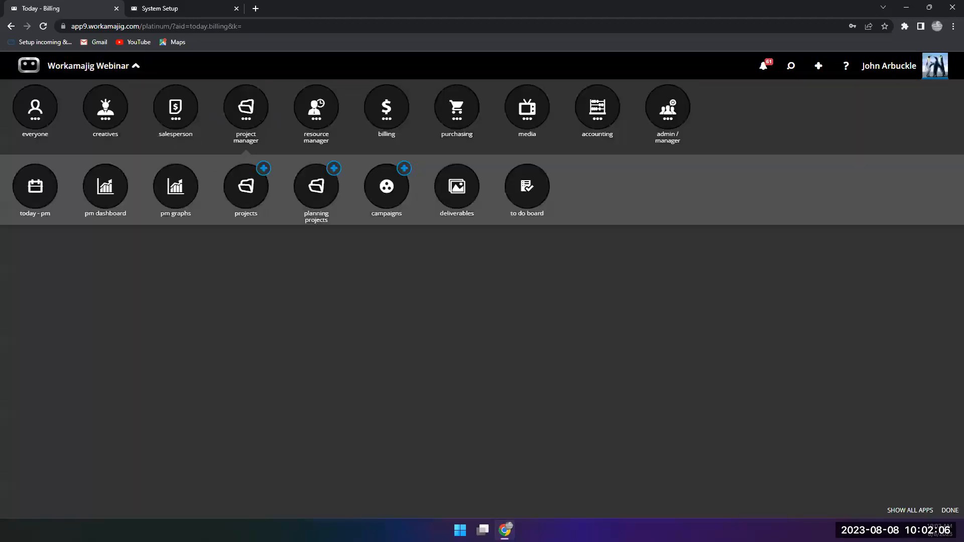
click(44, 188)
Step: Run the Current Week By Client assignments view and return to the Today page
scroll(69, 410, down, 2)
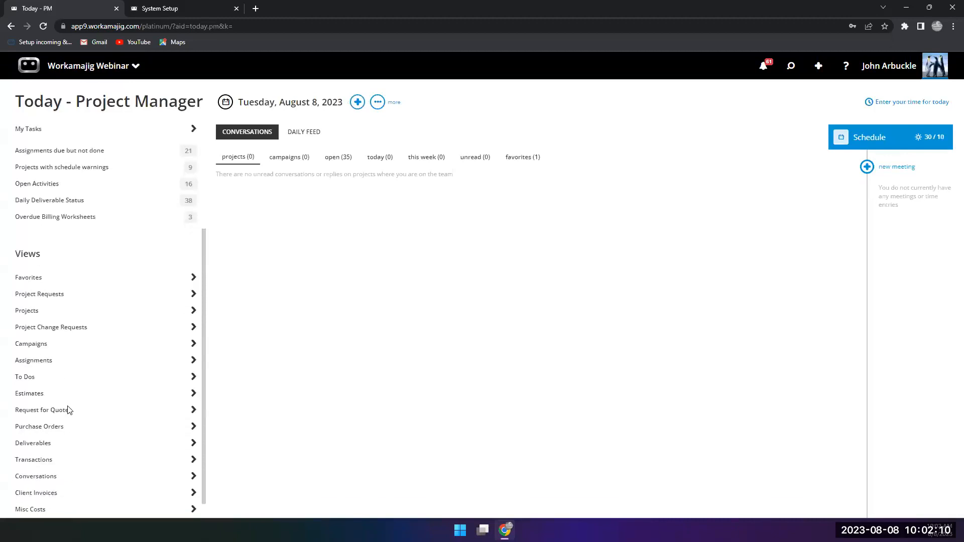
click(63, 365)
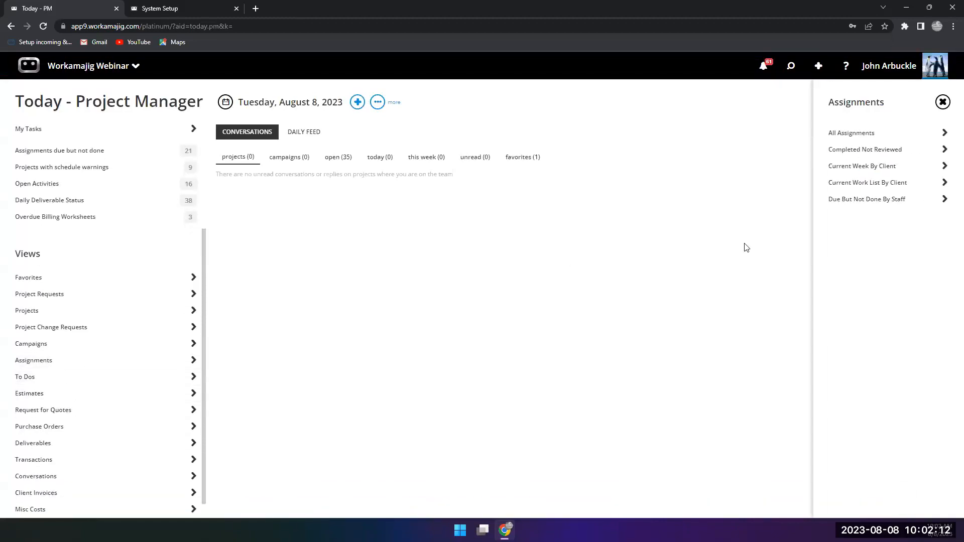
click(832, 172)
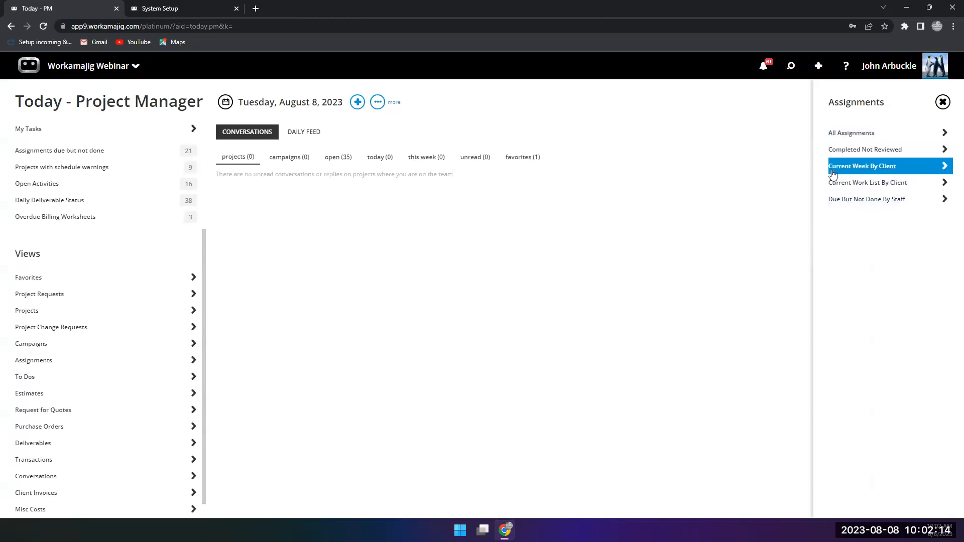
click(351, 134)
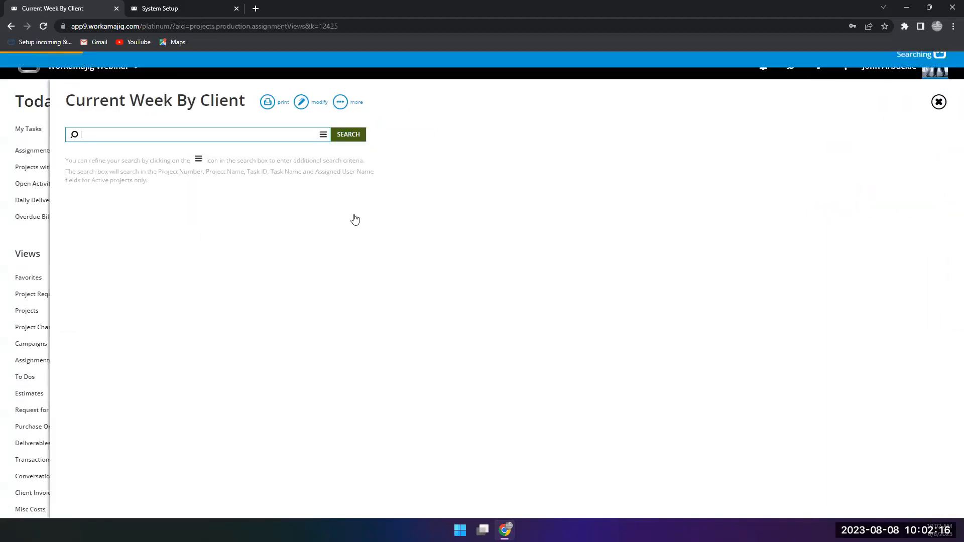
click(36, 262)
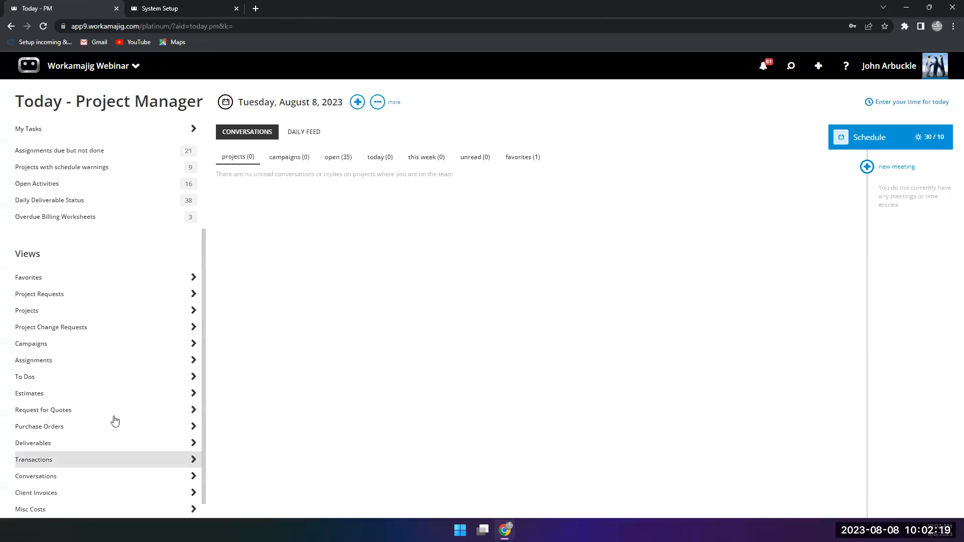
Step: Run the All Assignments view to list the project assignments
click(101, 361)
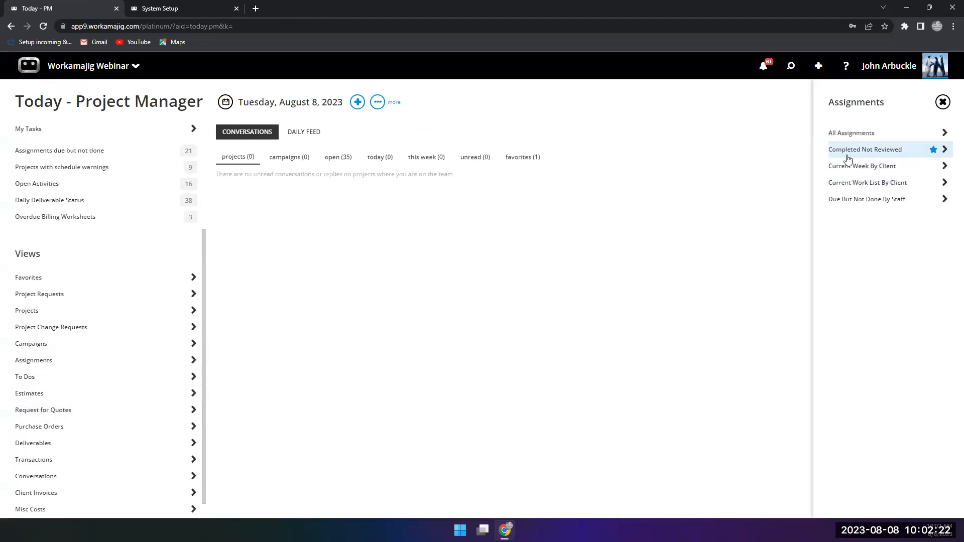
click(843, 133)
click(340, 140)
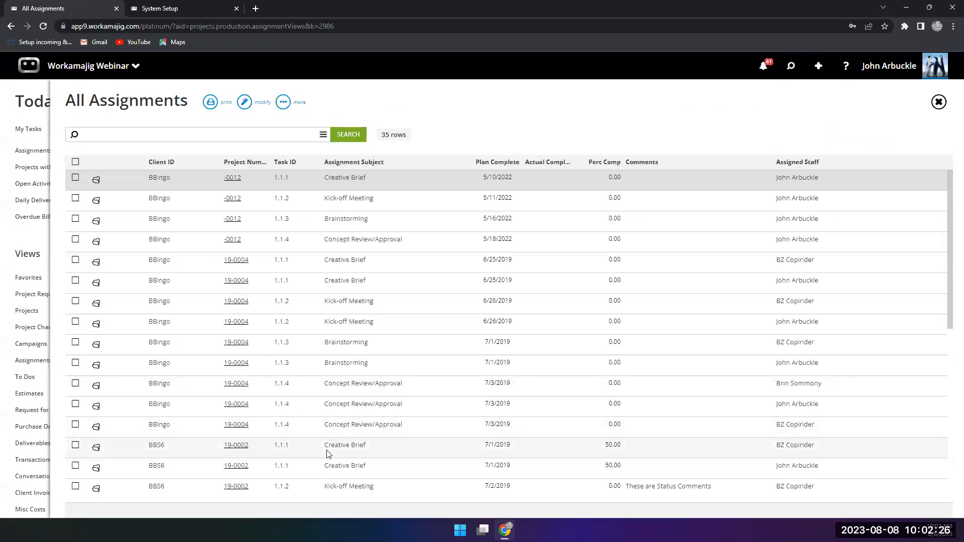
Step: For the 1.1.2 Kick-off Meeting assignment, view its task details, its project -0012 and the project shortcut list
click(409, 200)
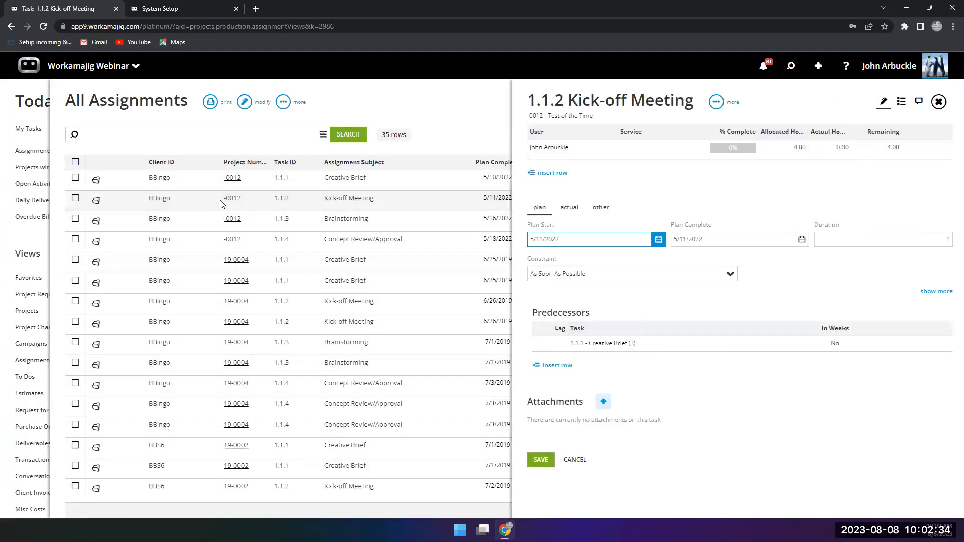
click(239, 207)
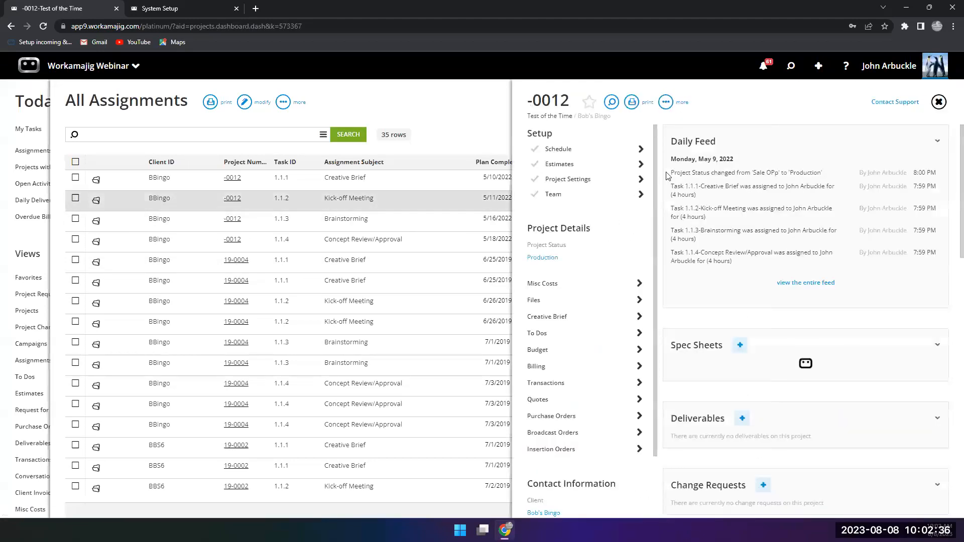
click(93, 206)
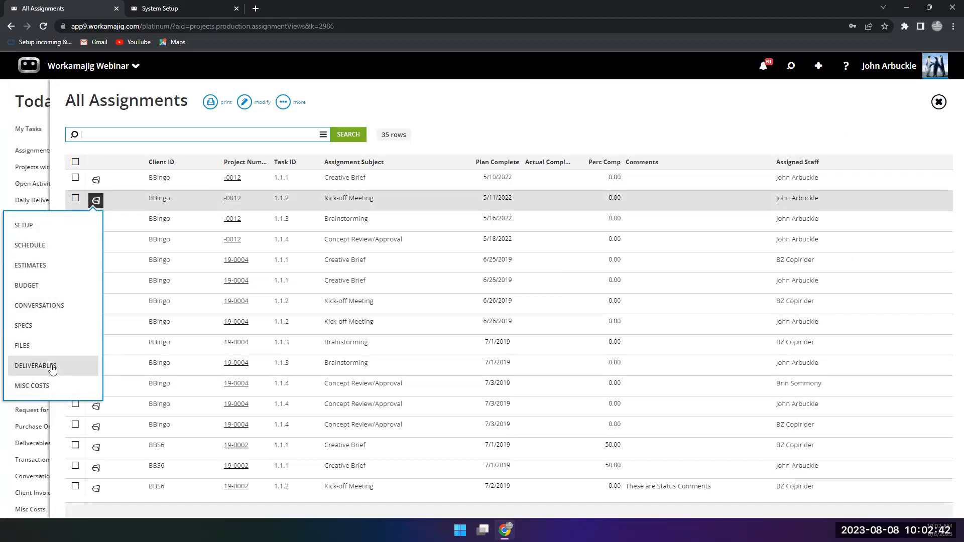
click(474, 222)
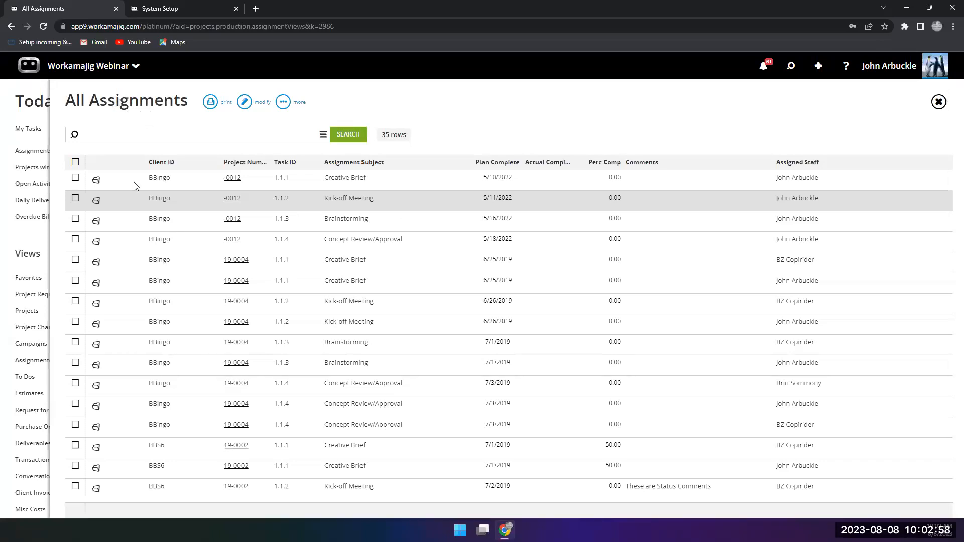
Step: Leave the All Assignments view and open the report center from the apps for everyone
click(18, 251)
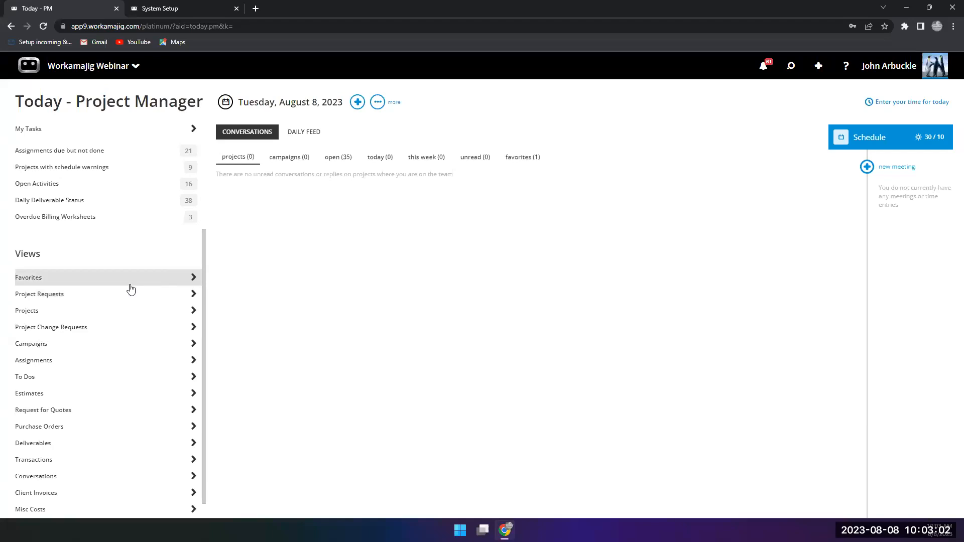
click(99, 65)
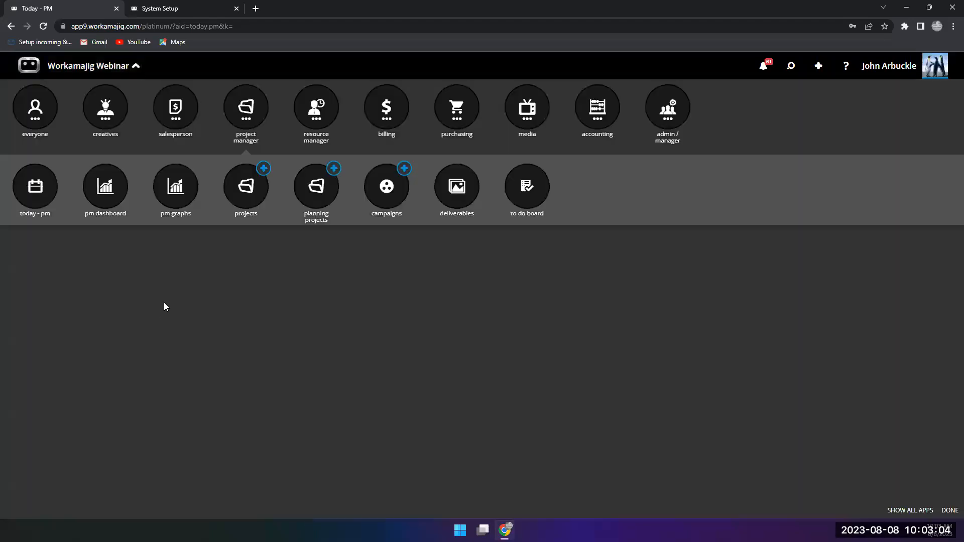
click(32, 121)
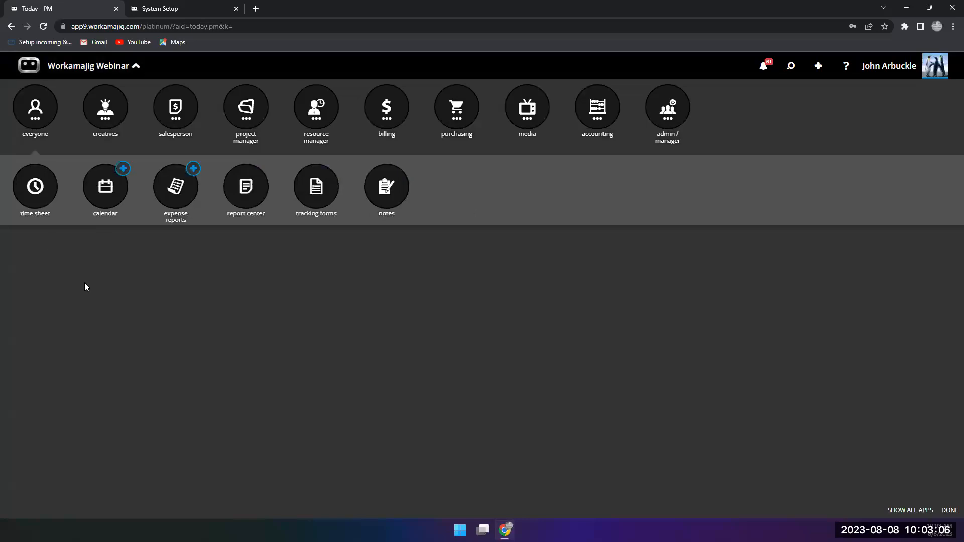
click(240, 202)
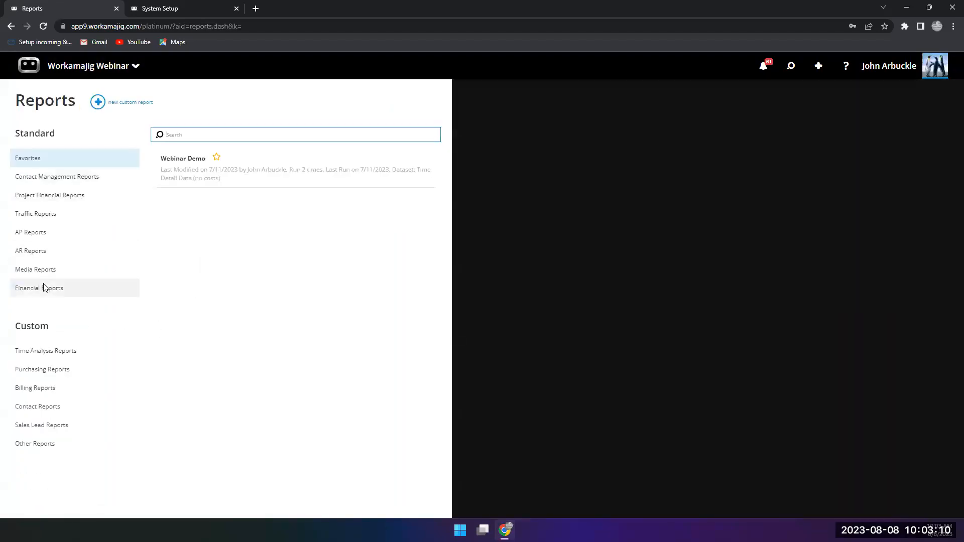
Step: Browse the AP Reports, Project Financial Reports, Time Analysis Reports and Other Reports categories
click(37, 233)
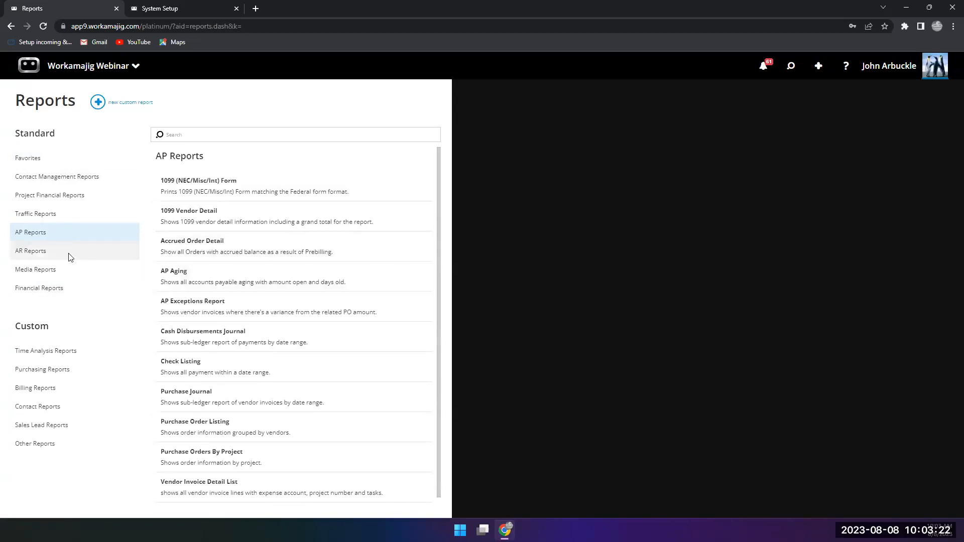
click(57, 196)
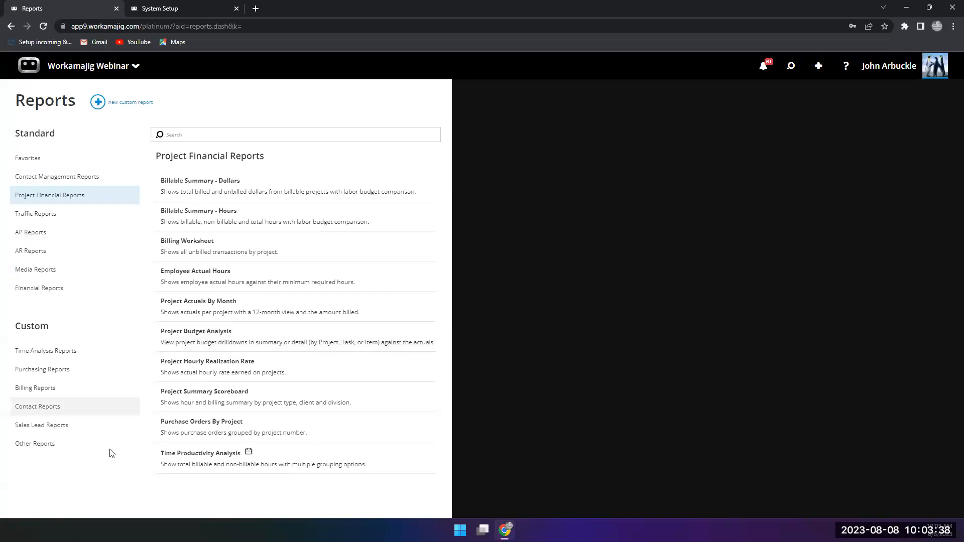
click(49, 351)
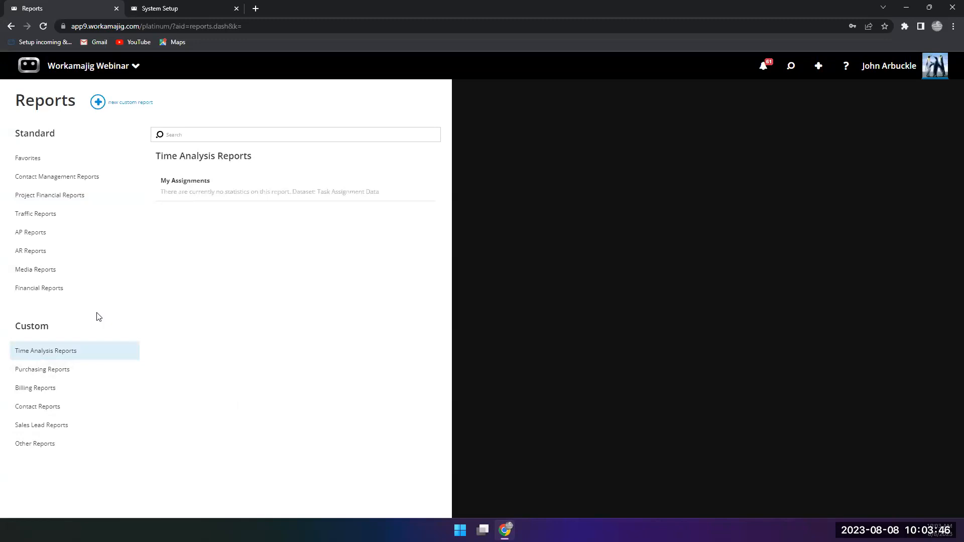
click(43, 443)
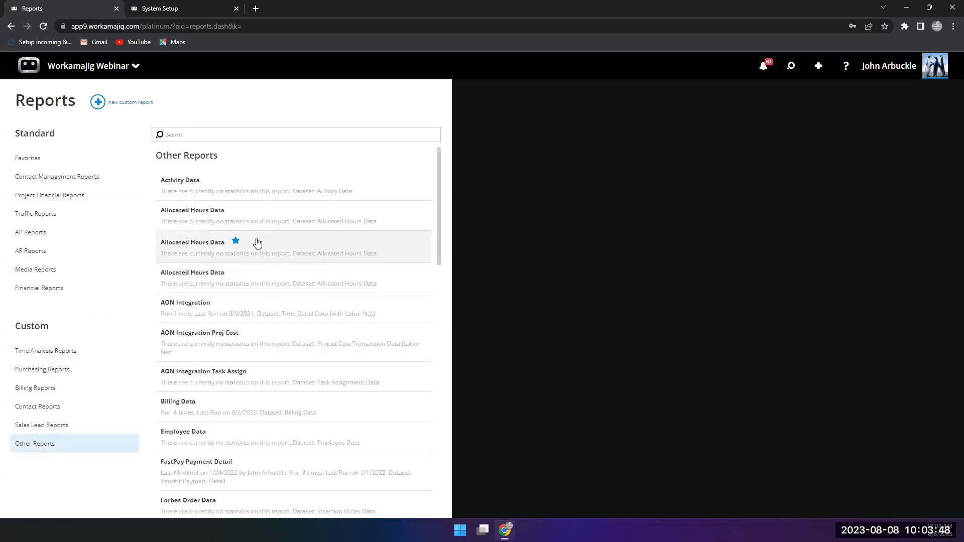
scroll(256, 243, down, 5)
scroll(257, 243, down, 10)
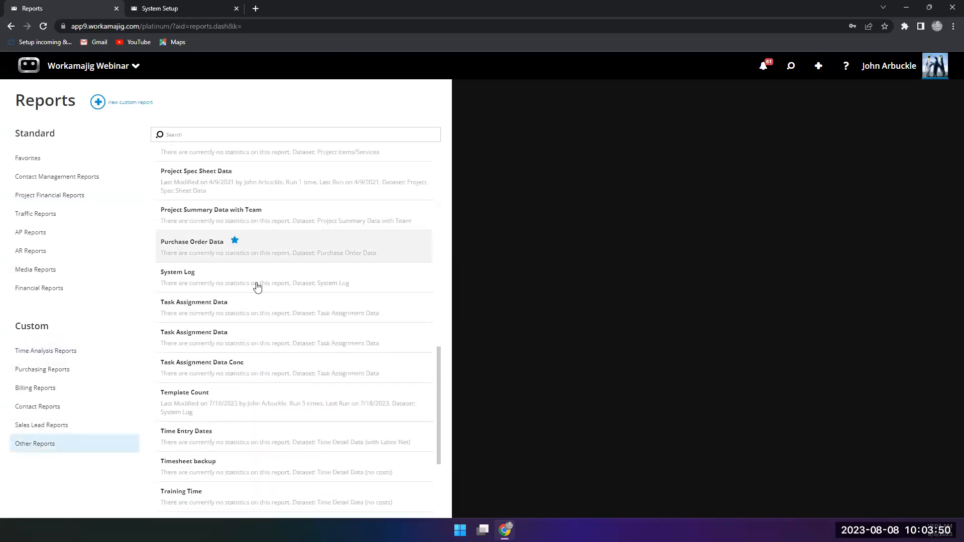
scroll(257, 332, down, 3)
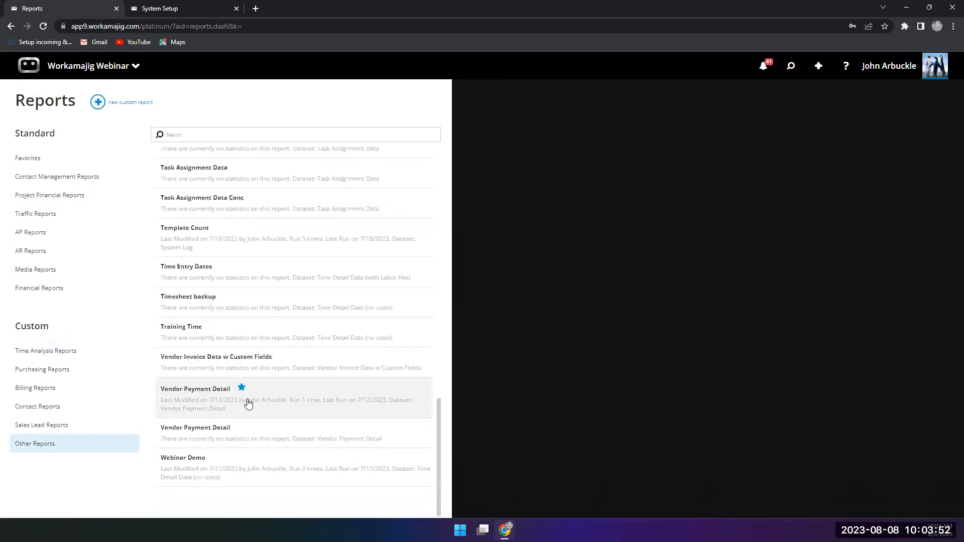
scroll(248, 403, up, 1)
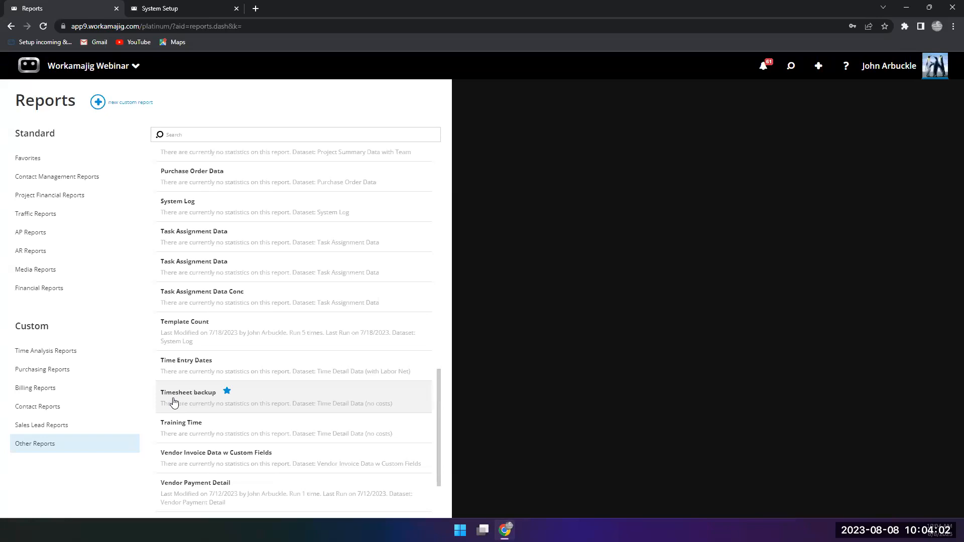
Step: Add a custom report from the Time Detail Data (no costs) dataset, found by searching for "time", and leave its layout editor
click(98, 102)
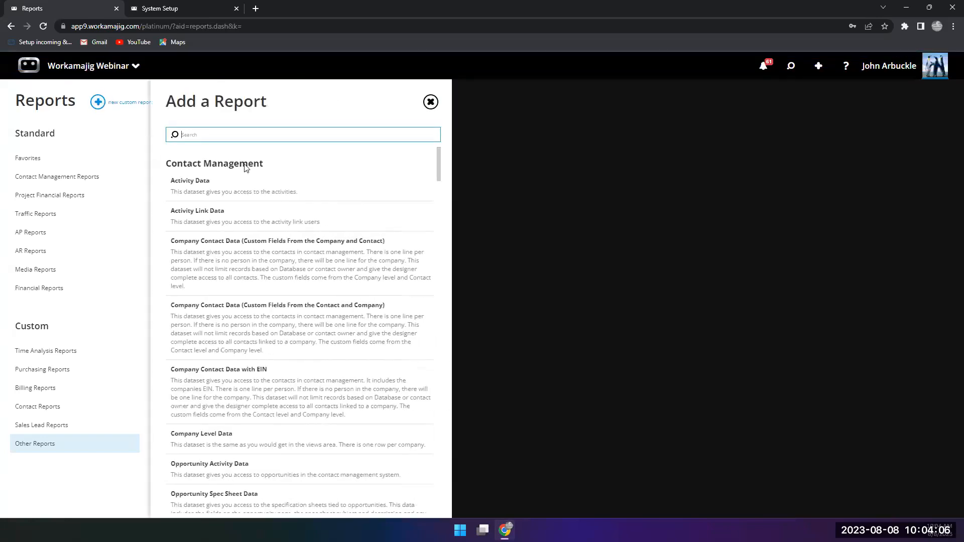
scroll(239, 296, down, 3)
scroll(239, 296, down, 10)
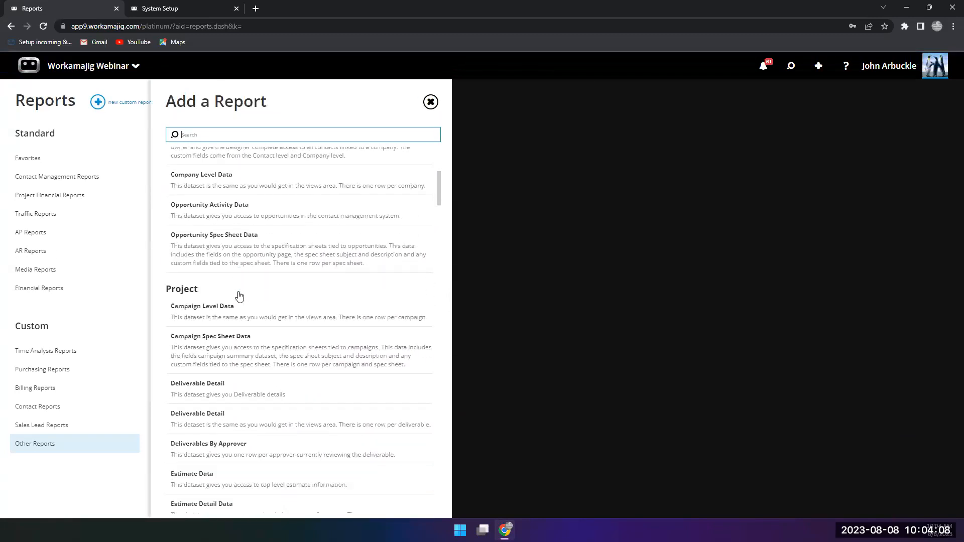
scroll(239, 296, down, 12)
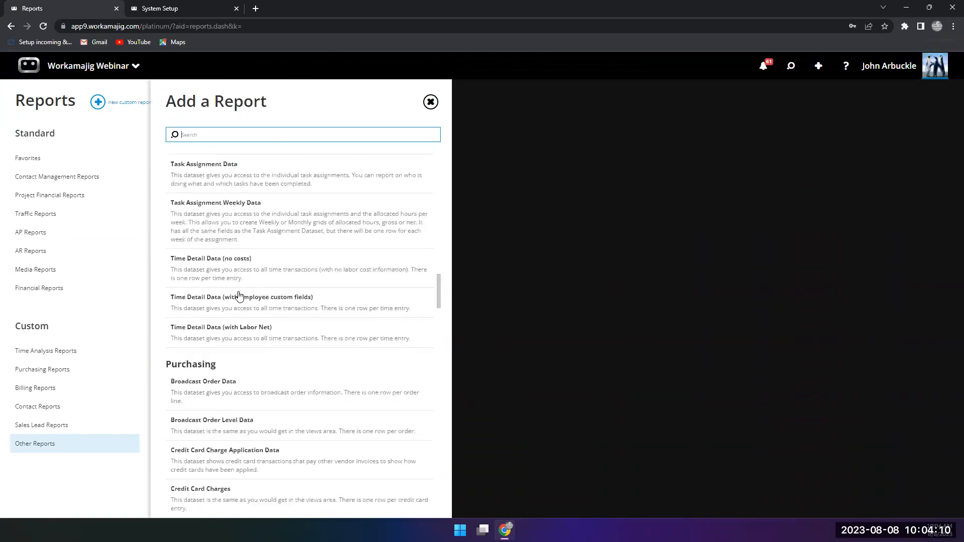
scroll(239, 296, down, 12)
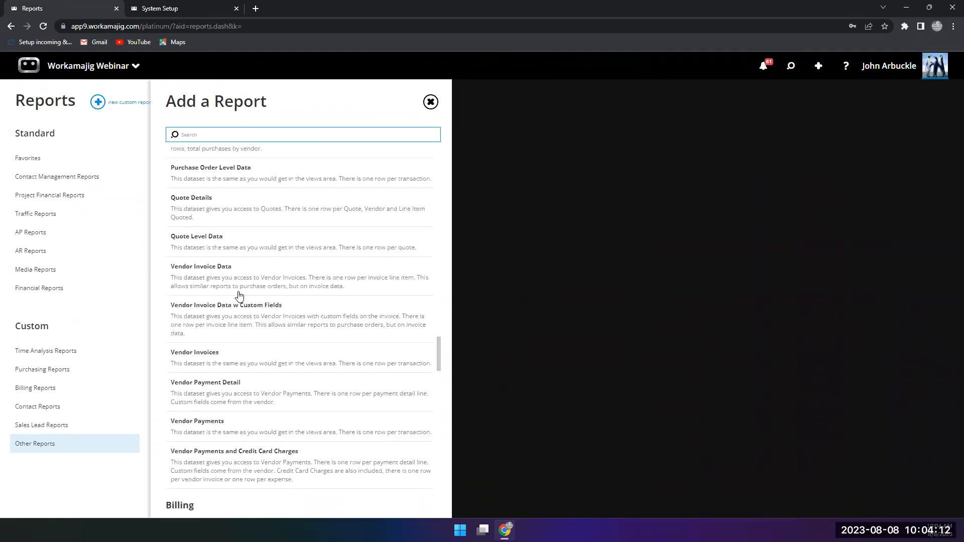
scroll(234, 174, up, 1)
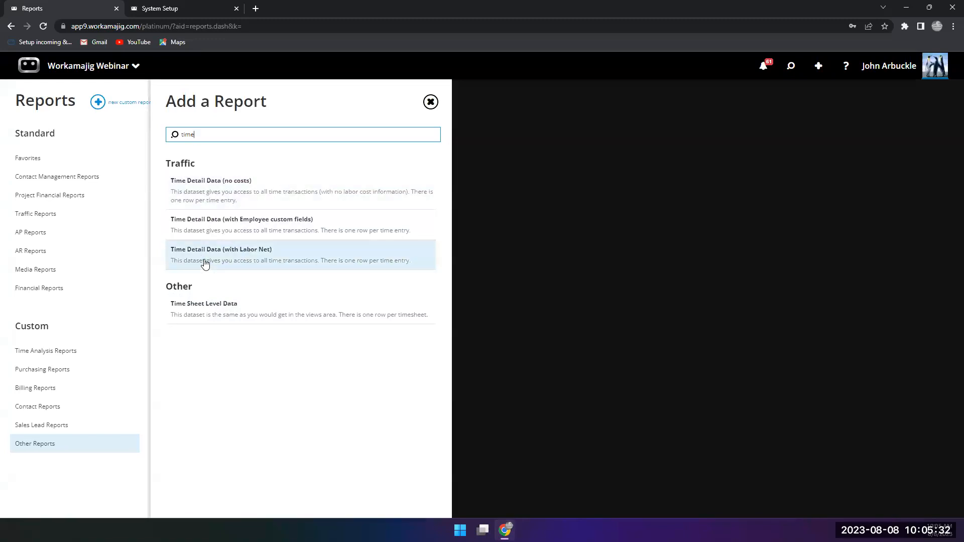
click(211, 200)
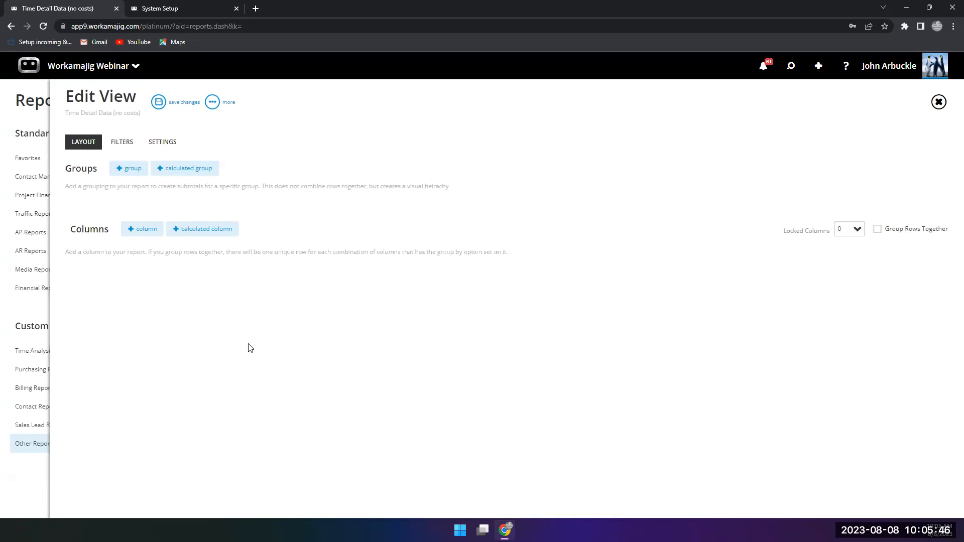
mouse_move(29, 314)
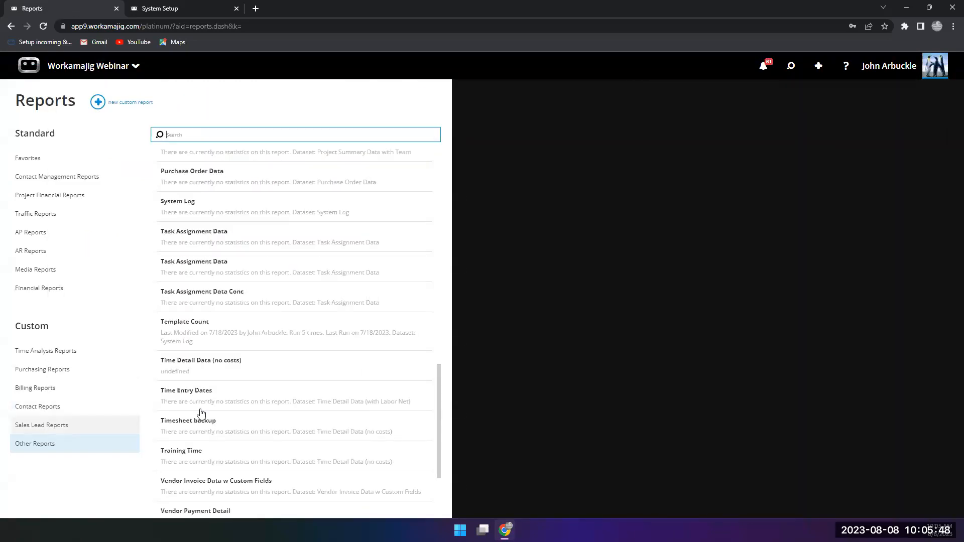
Step: Open the Timesheet backup report for modification and add a Date Worked column to its layout
click(178, 424)
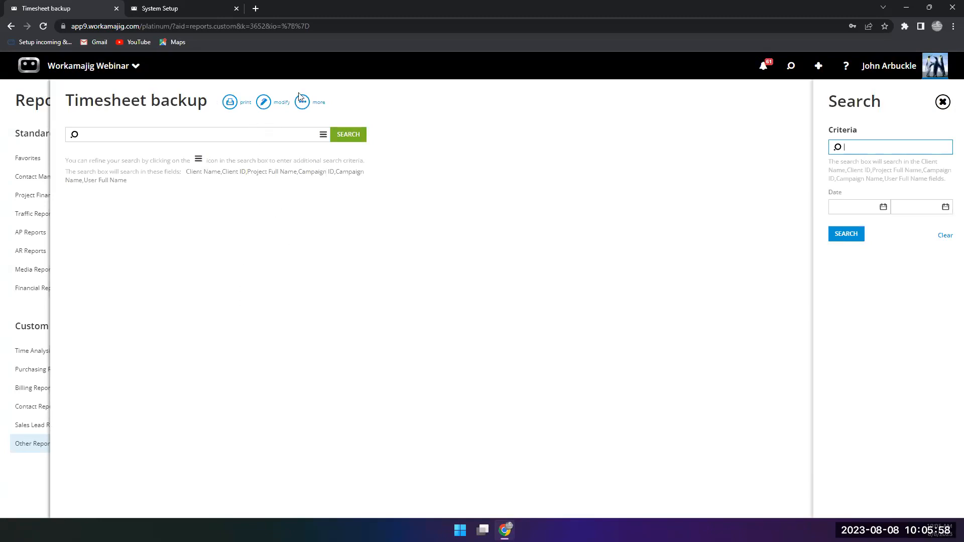
click(263, 103)
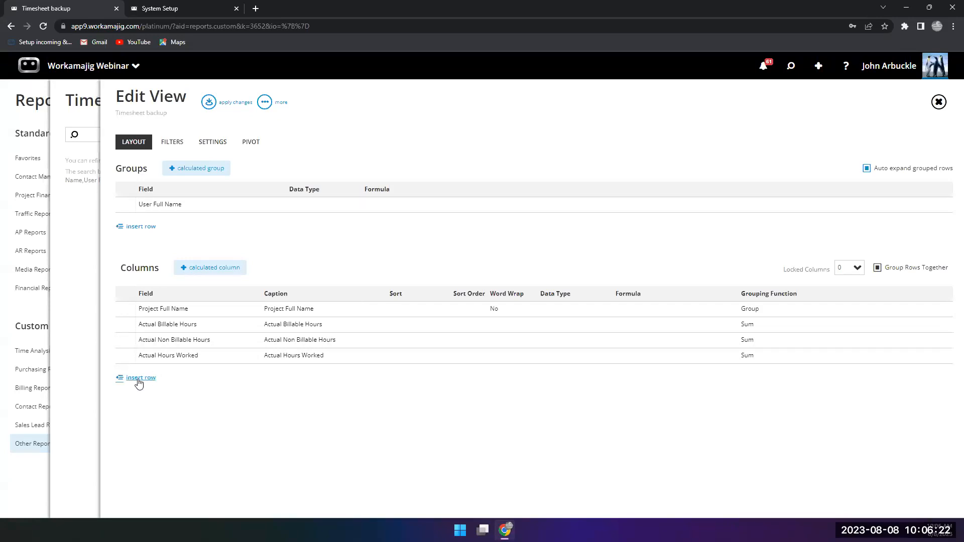
click(154, 377)
text(ddate)
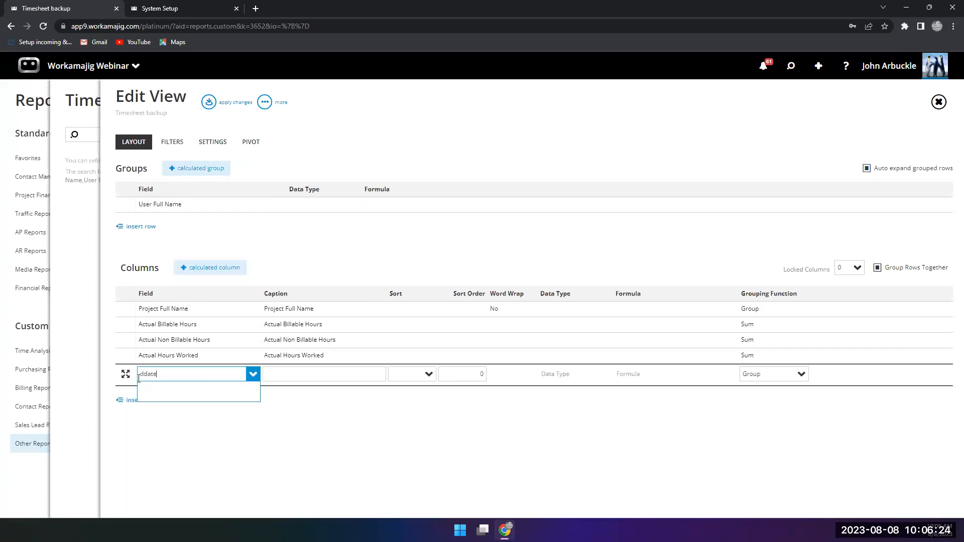
text(te wor)
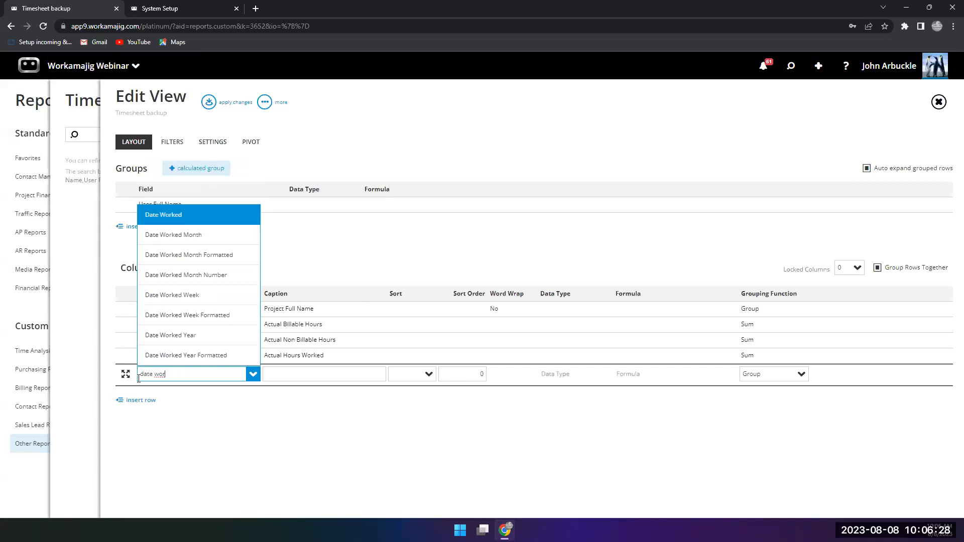
click(186, 215)
click(204, 476)
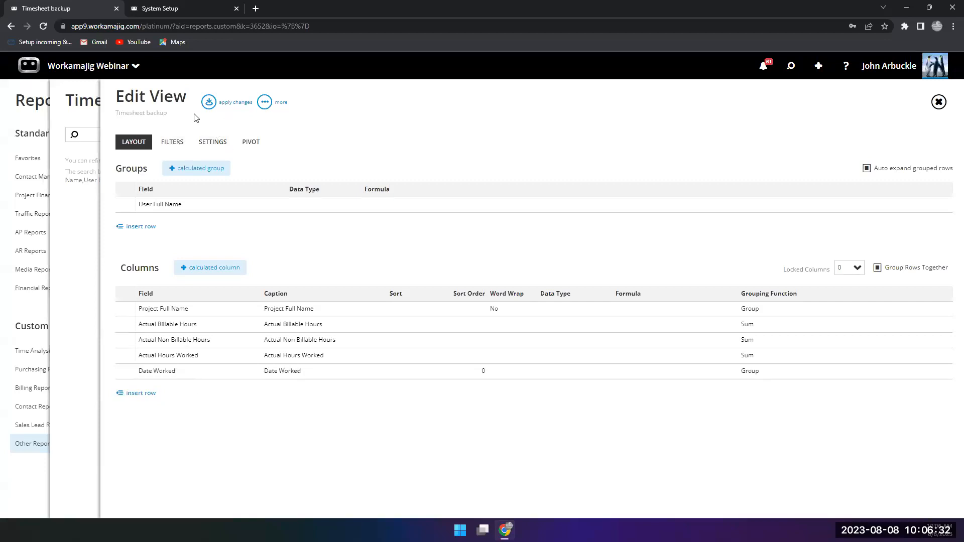
Step: Apply the layout changes, run the Timesheet backup report, and select its first result row
click(209, 102)
click(361, 143)
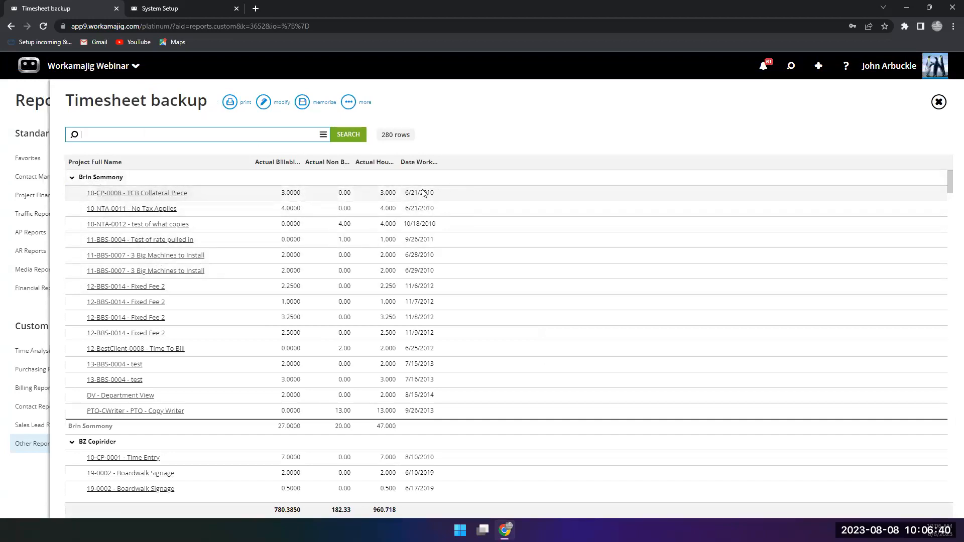
click(288, 192)
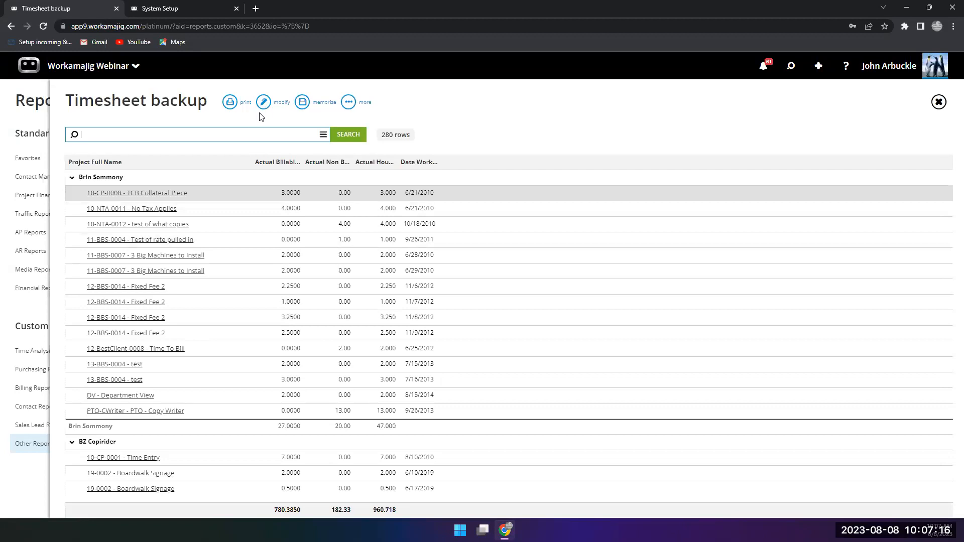
Step: Toggle Group Rows Together off and on, remove the Date Worked column, and rerun the Timesheet backup report with the changes applied
click(264, 101)
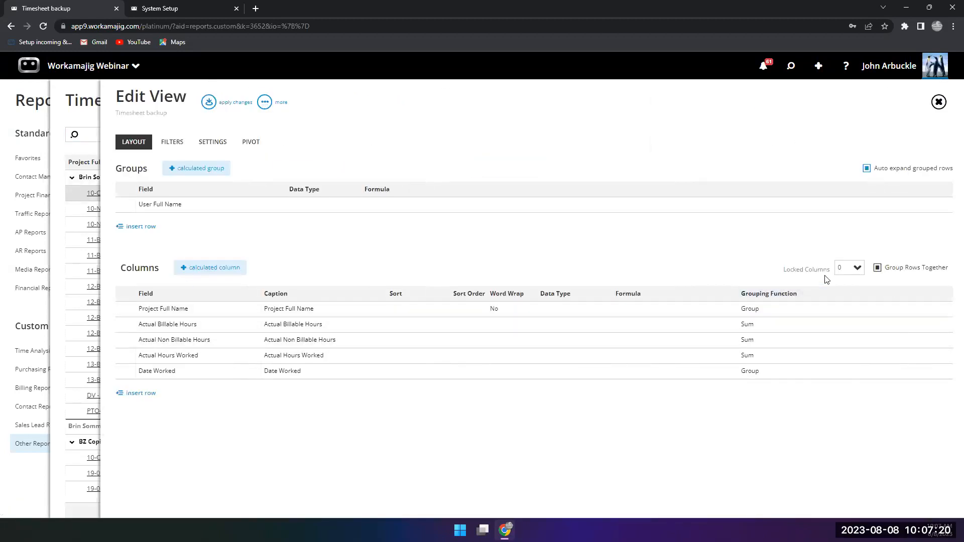
click(876, 273)
click(875, 273)
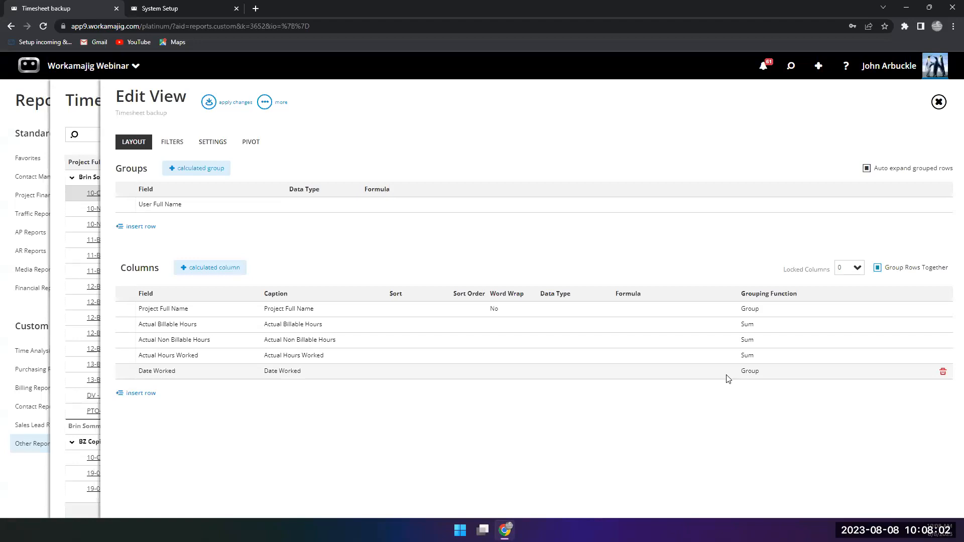
click(944, 373)
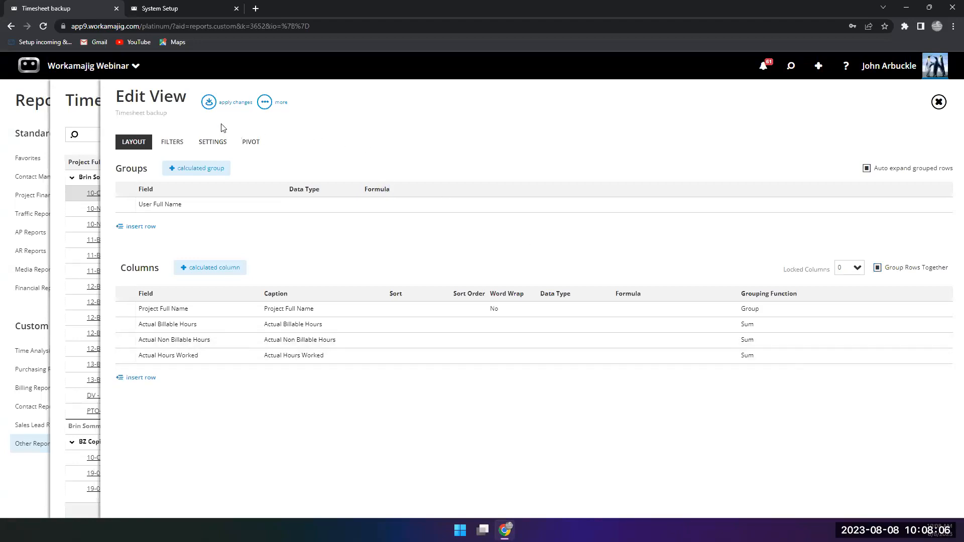
click(209, 102)
click(348, 134)
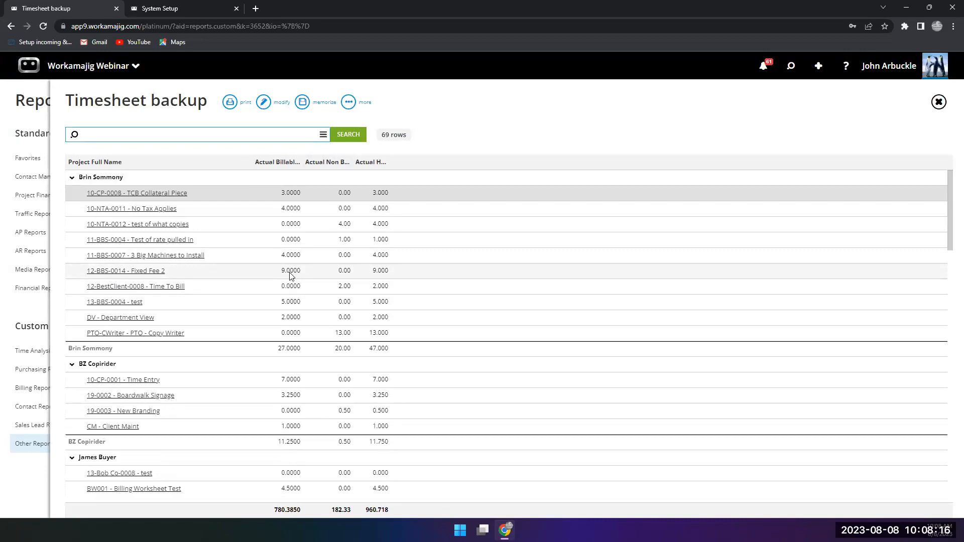
Step: In the report layout, switch the Actual Hours Worked column's grouping function to Group, review the other functions, and restore Sum
click(263, 102)
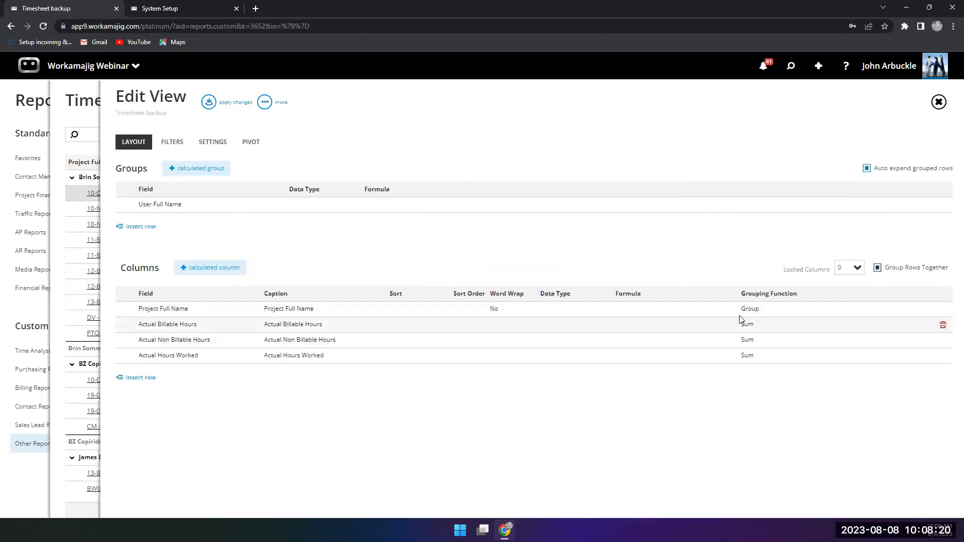
click(745, 360)
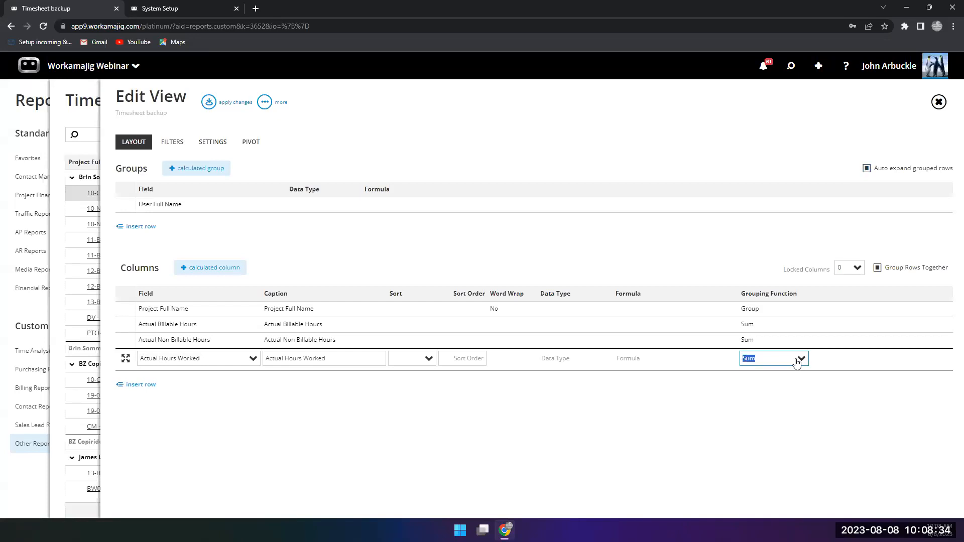
click(799, 358)
click(748, 374)
click(800, 359)
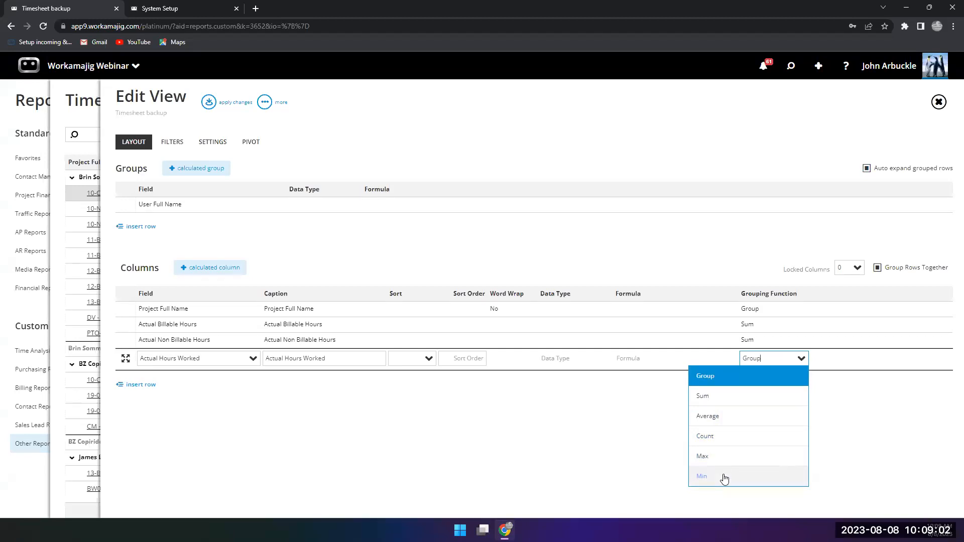
click(588, 413)
click(789, 364)
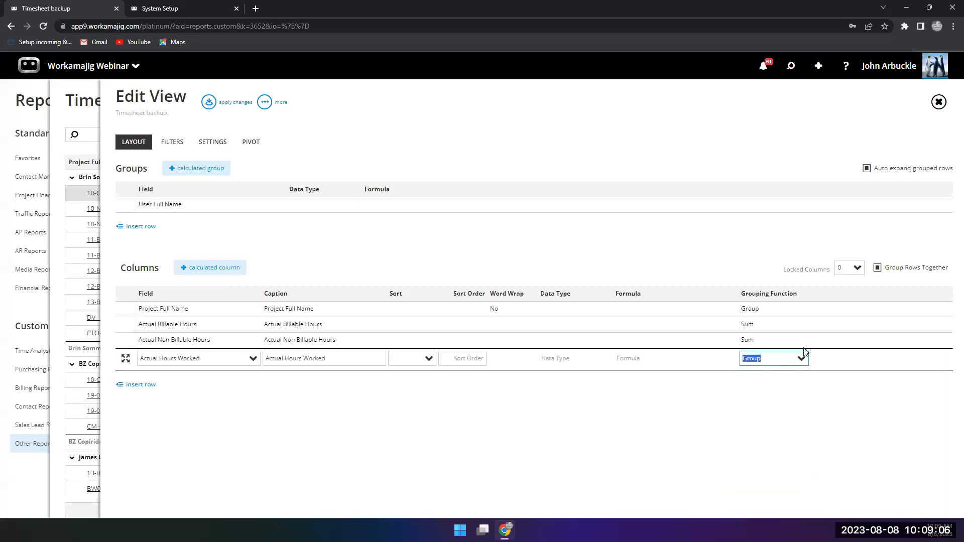
click(801, 358)
click(730, 400)
click(319, 448)
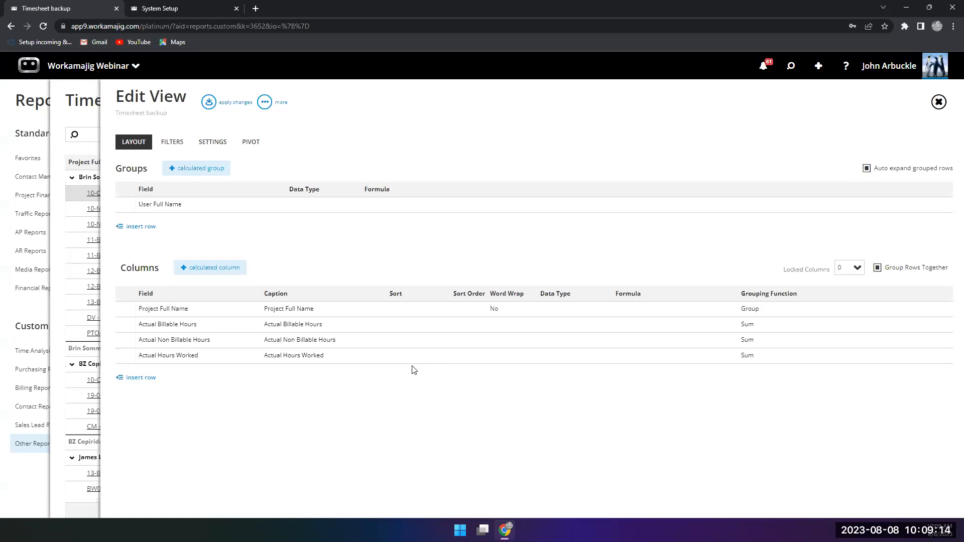
Step: Add a filter on the User Name field to the Timesheet backup report, applied before grouping rows together
click(173, 142)
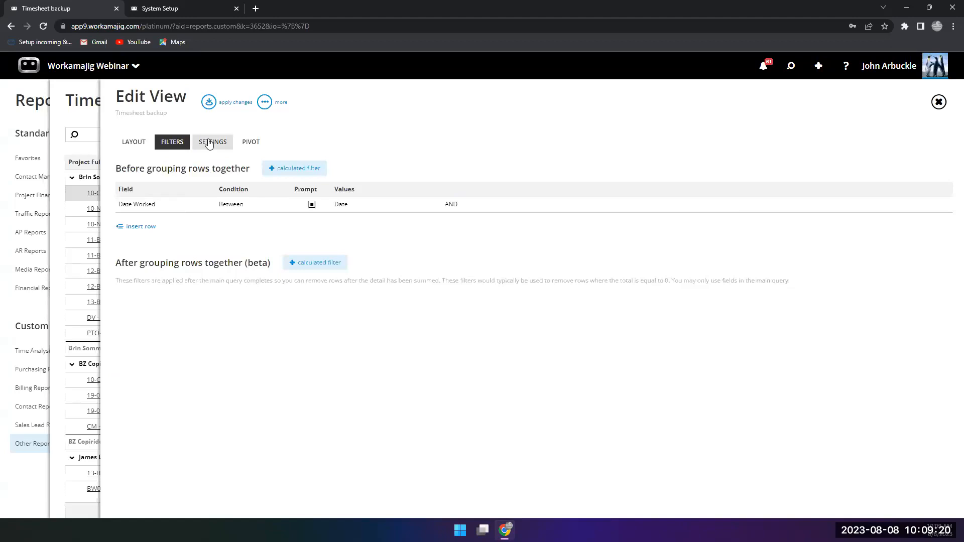
click(210, 143)
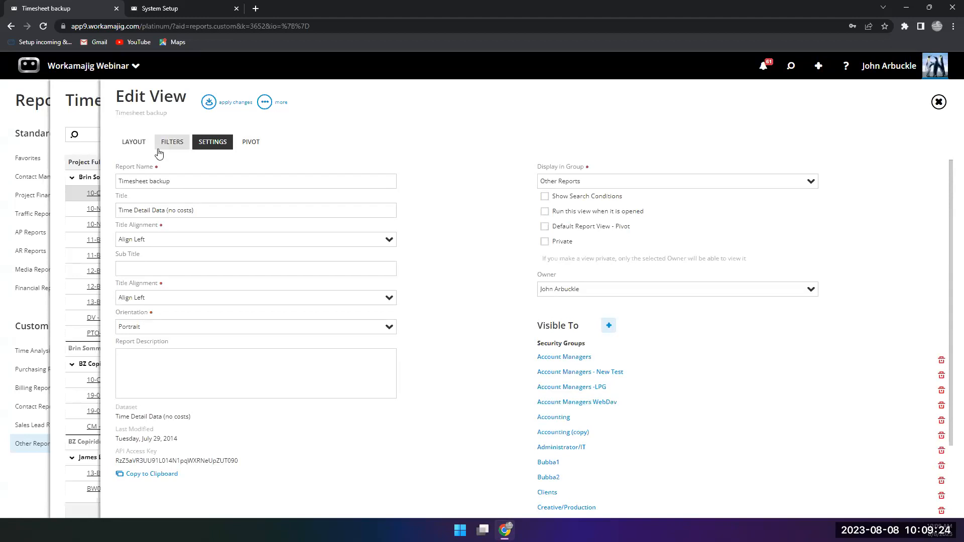
click(179, 145)
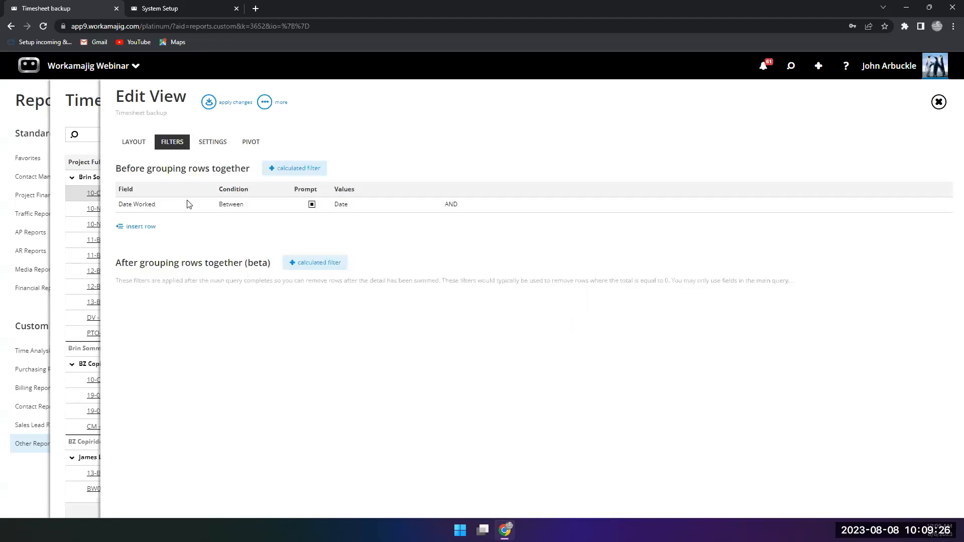
click(137, 226)
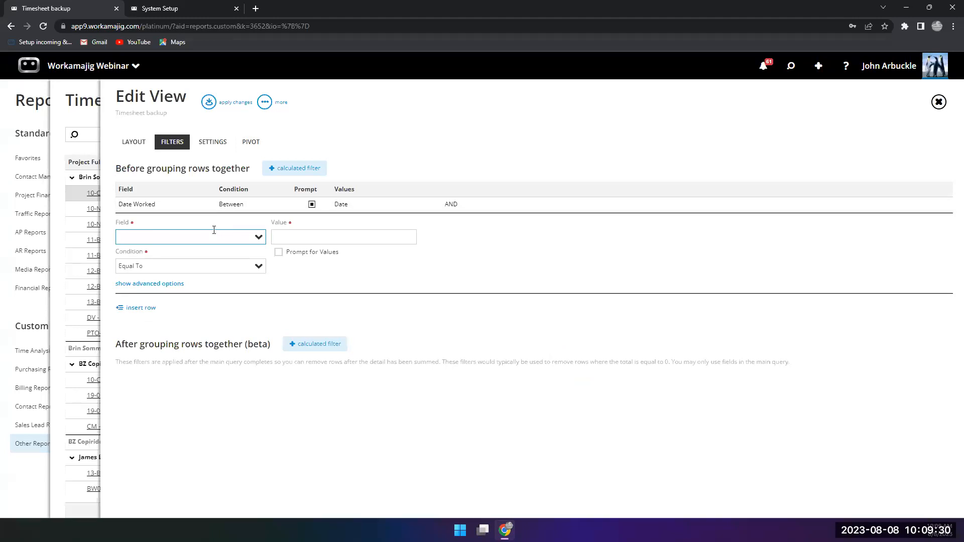
text(user)
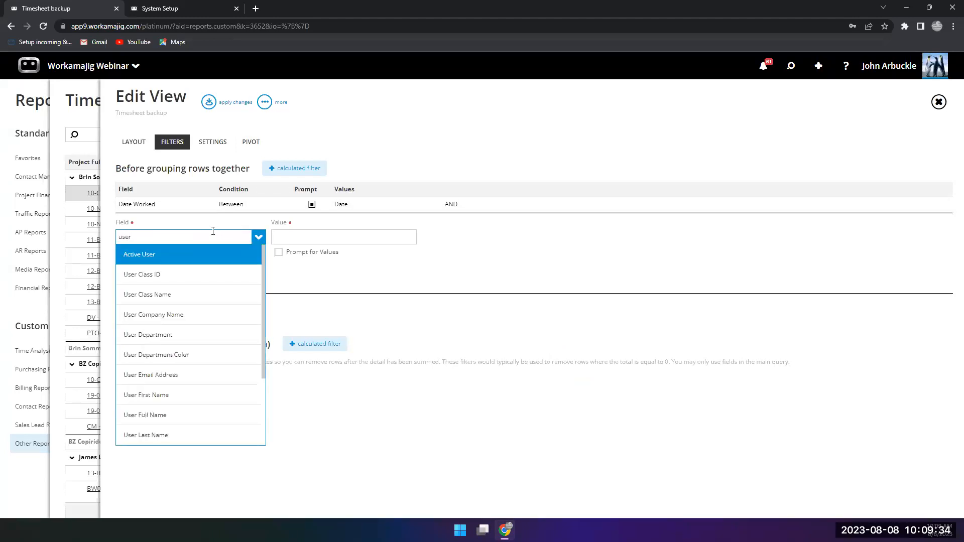
scroll(179, 421, down, 2)
click(173, 418)
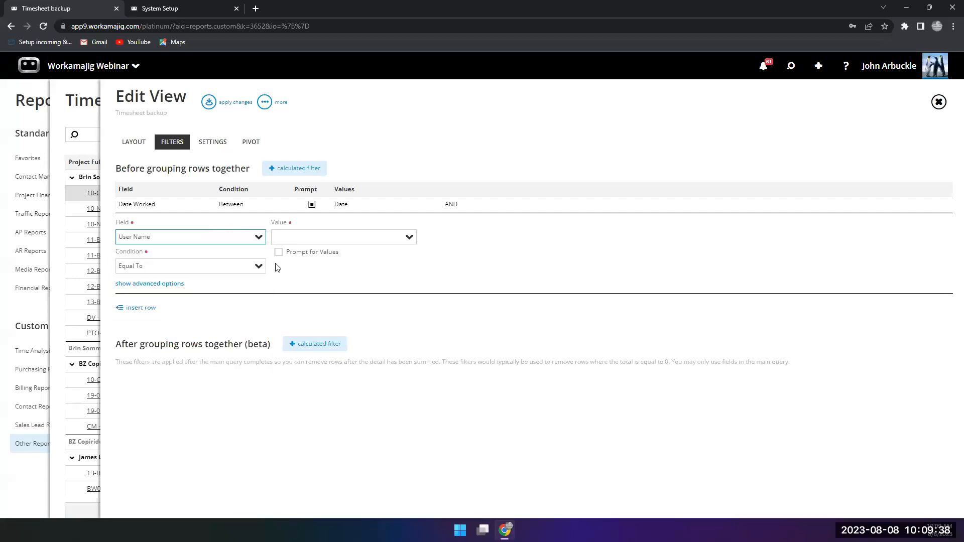
Step: Set the User Name filter's condition to Any Of and enable Prompt for Values
click(259, 269)
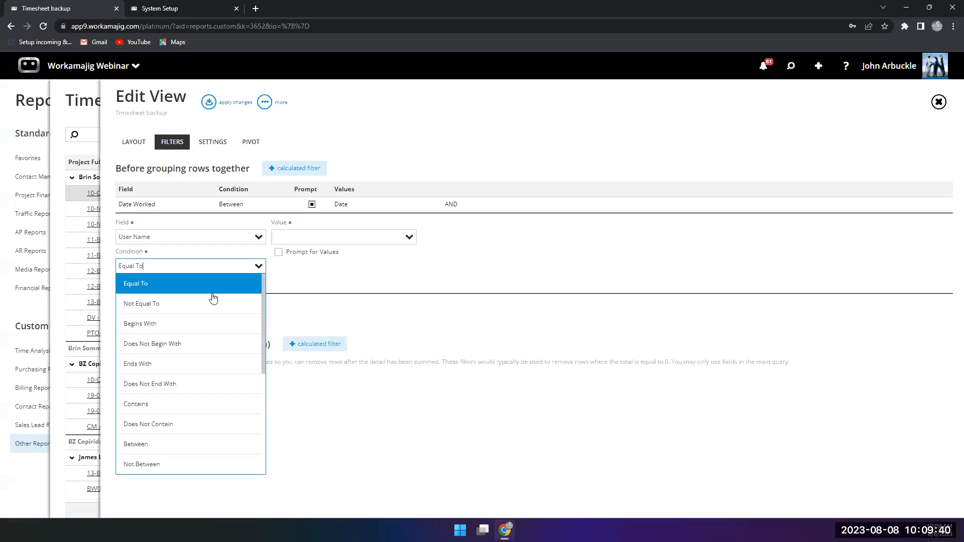
scroll(174, 342, down, 2)
scroll(174, 345, down, 2)
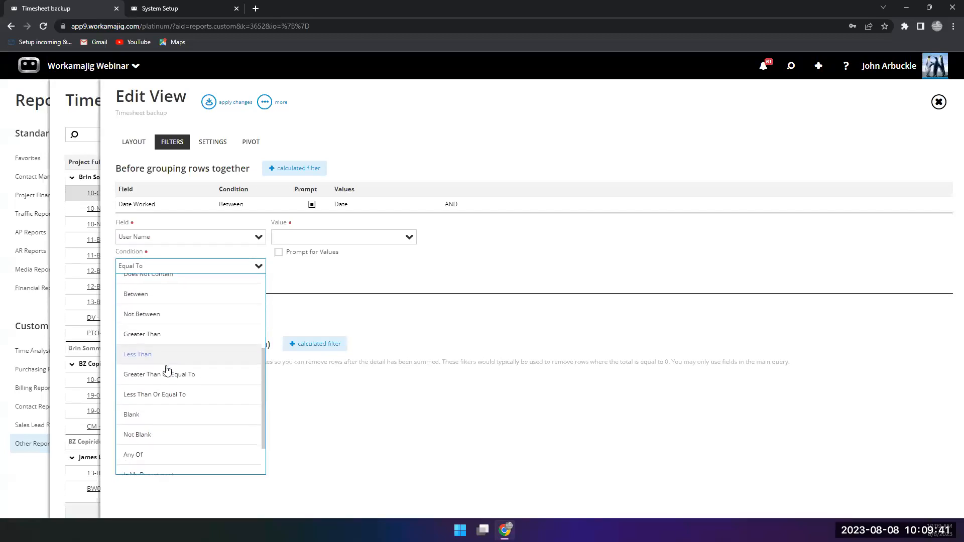
click(156, 453)
click(408, 238)
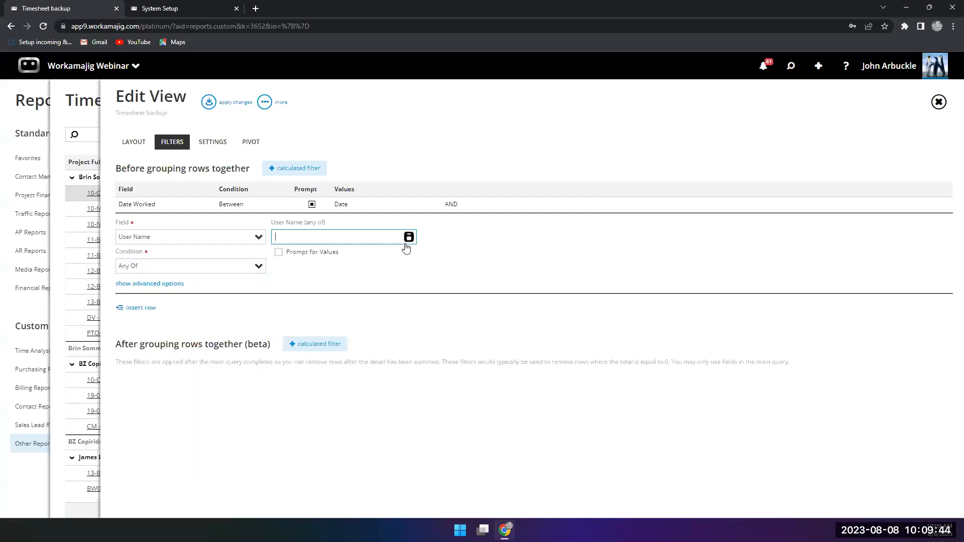
click(498, 224)
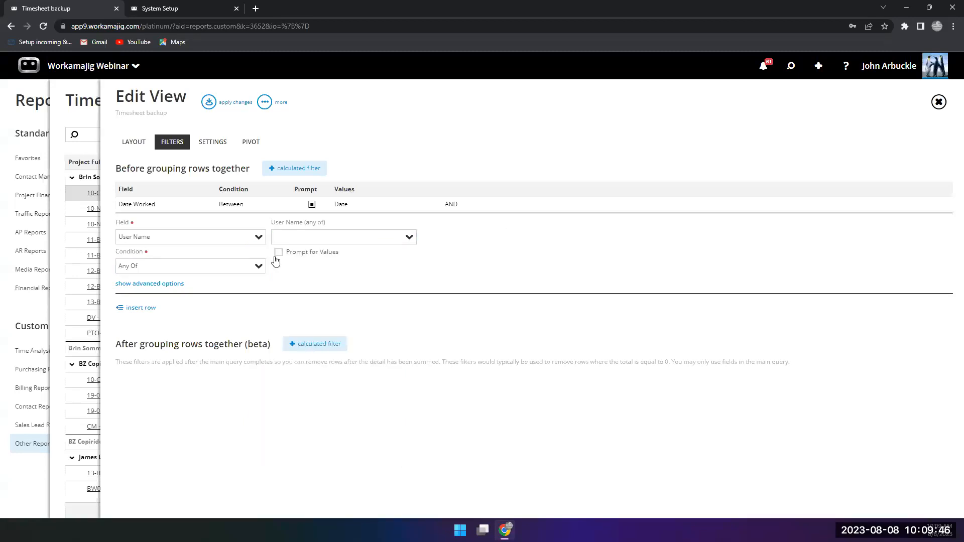
click(279, 252)
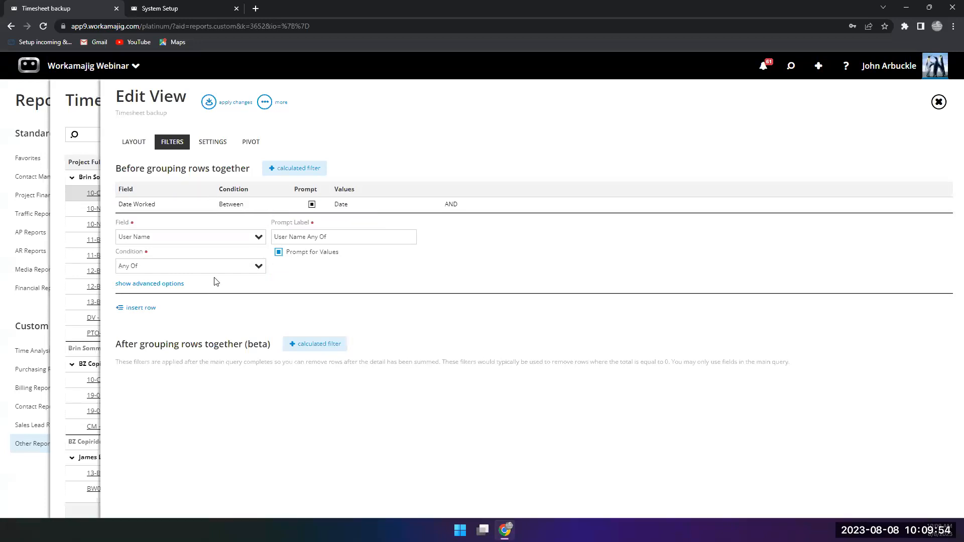
Step: Review the report's settings, security group visibility and extra view options, and return to the report results
click(213, 142)
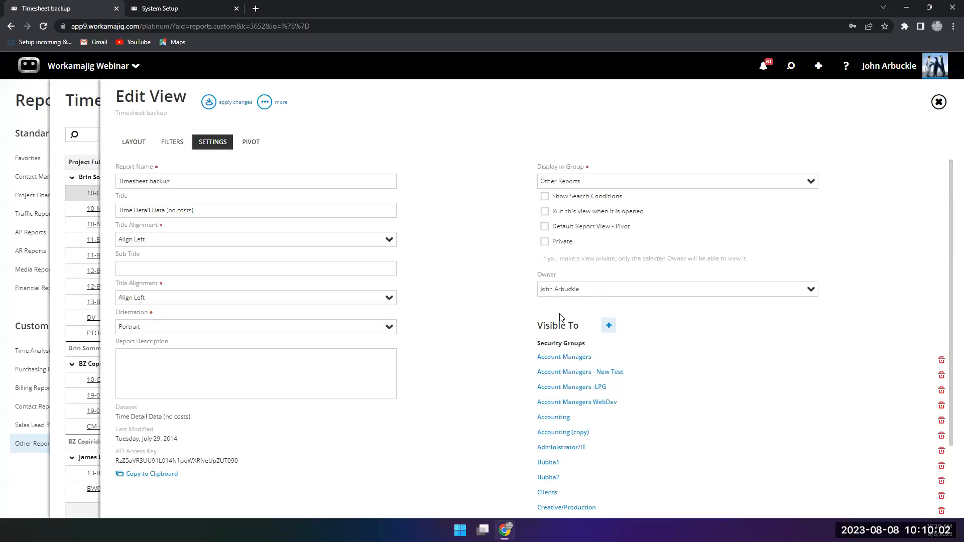
scroll(561, 342, down, 2)
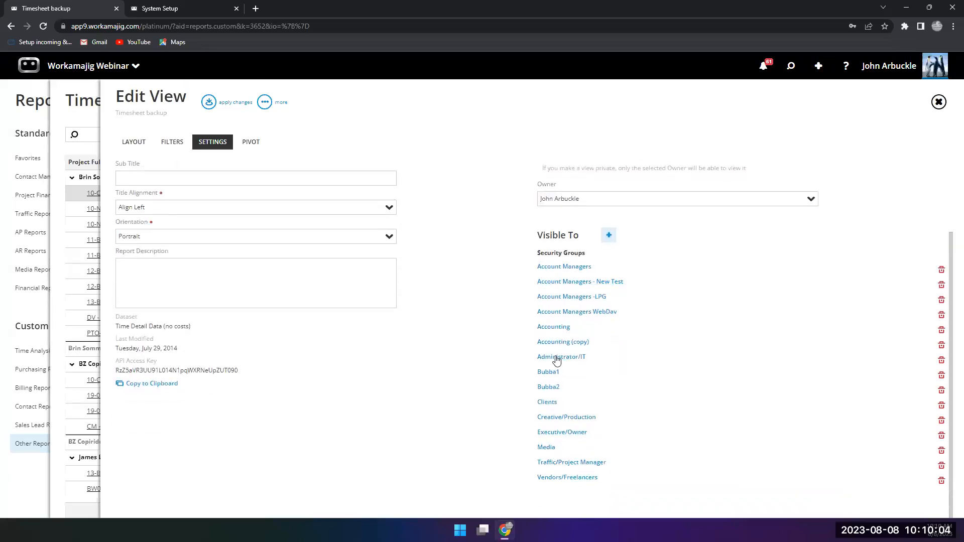
scroll(364, 325, up, 2)
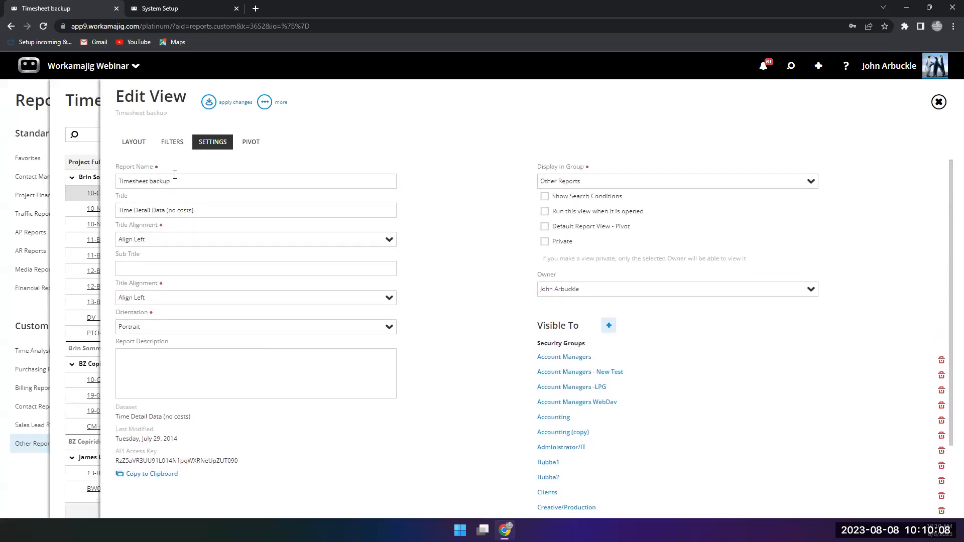
click(265, 103)
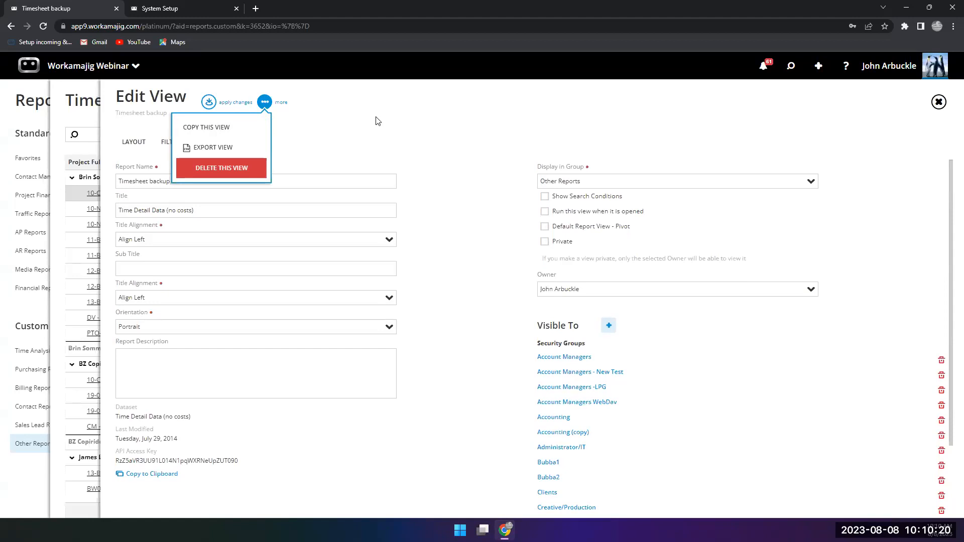
click(59, 263)
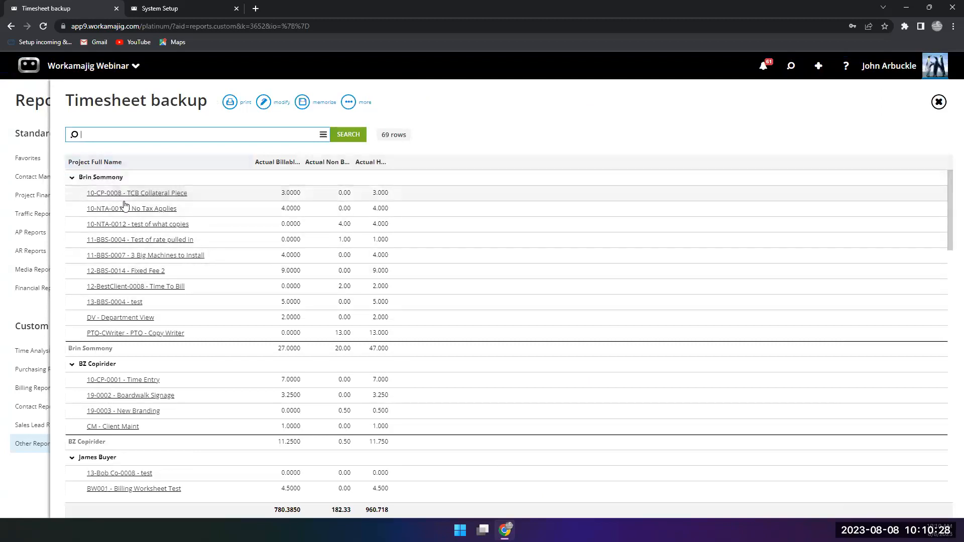
Step: Reopen the report for modification and replace the Project Full Name column with User Name, placed as the first column
click(262, 106)
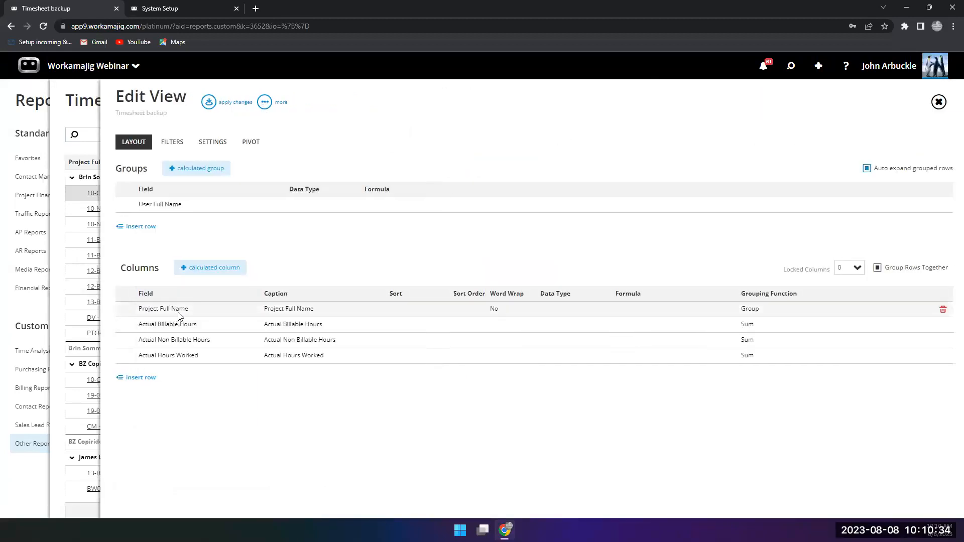
click(941, 312)
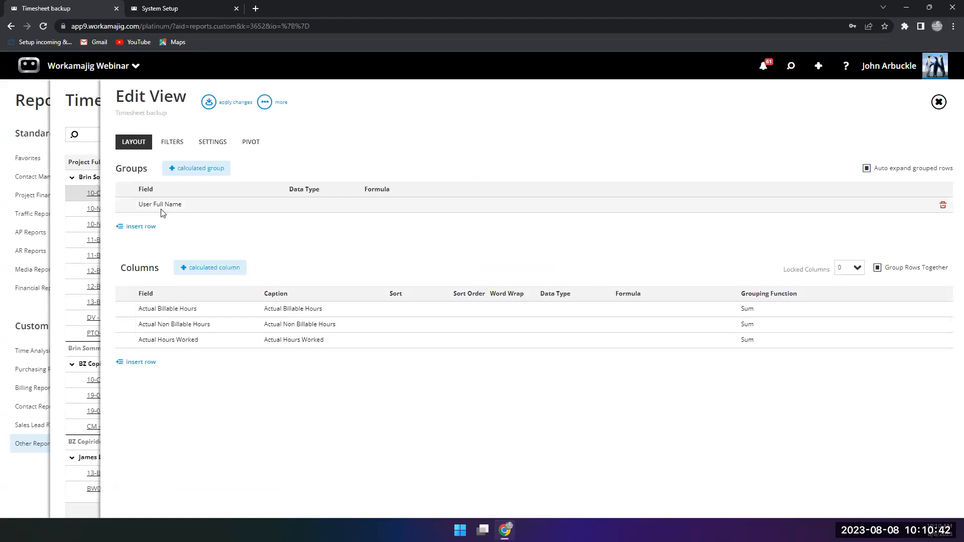
click(135, 361)
text(User n)
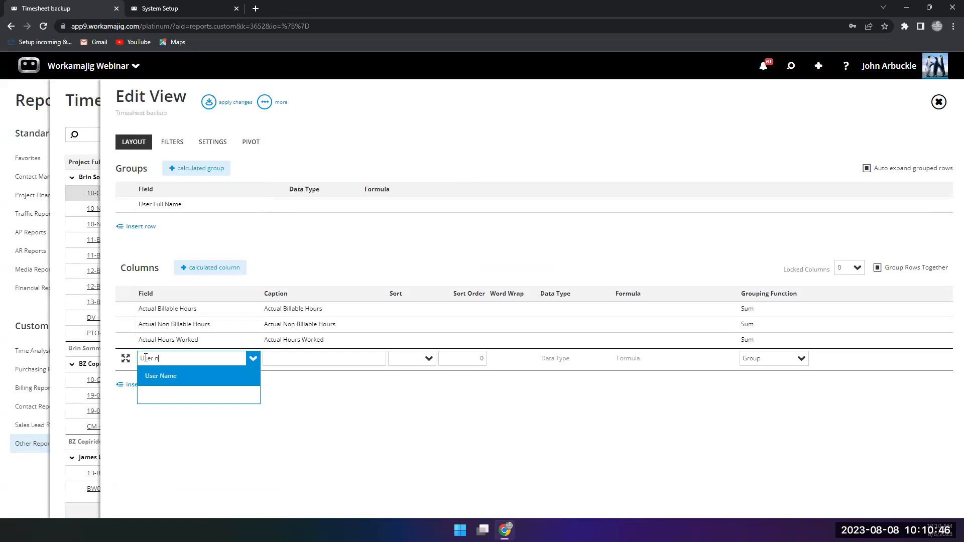
click(160, 374)
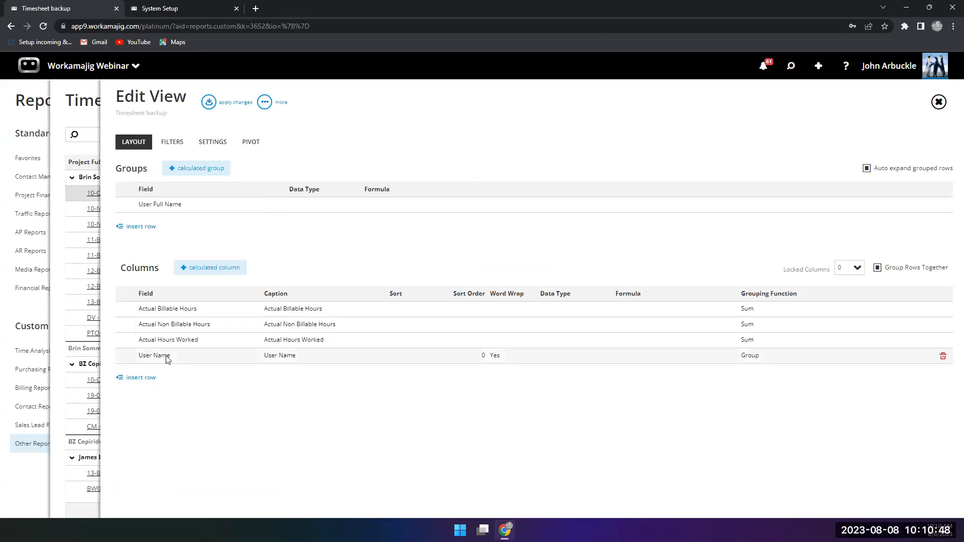
drag(167, 361, 162, 309)
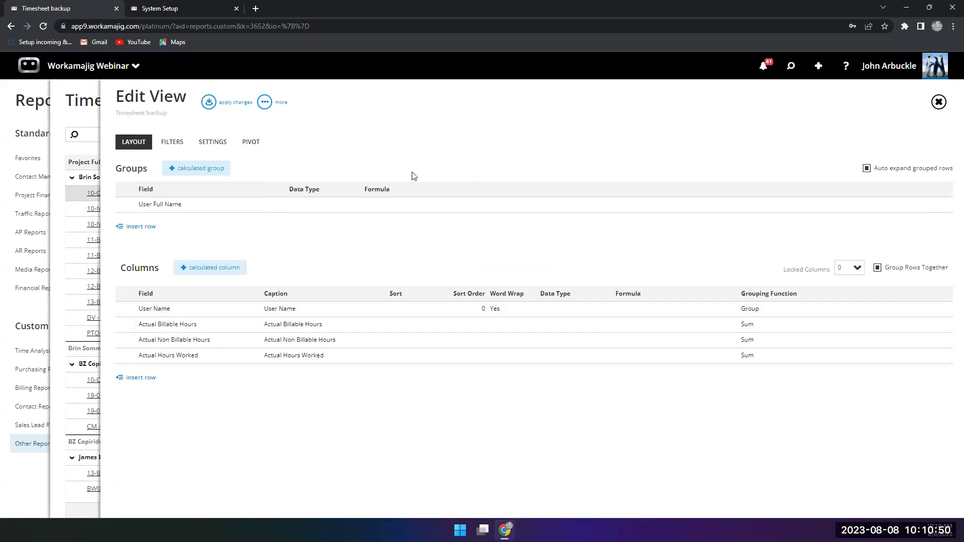
Step: Remove the User Full Name group from the layout and apply the changes to the report
click(942, 204)
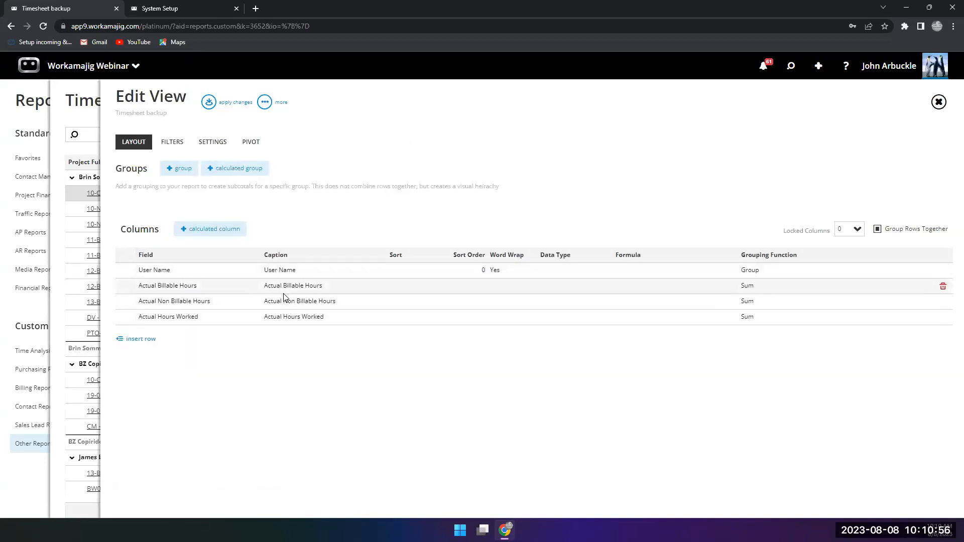
click(290, 321)
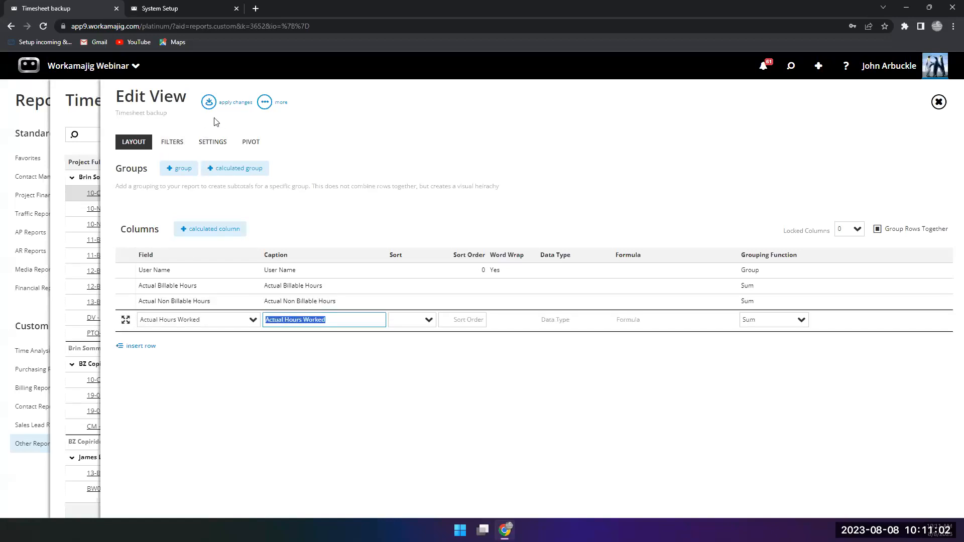
click(209, 103)
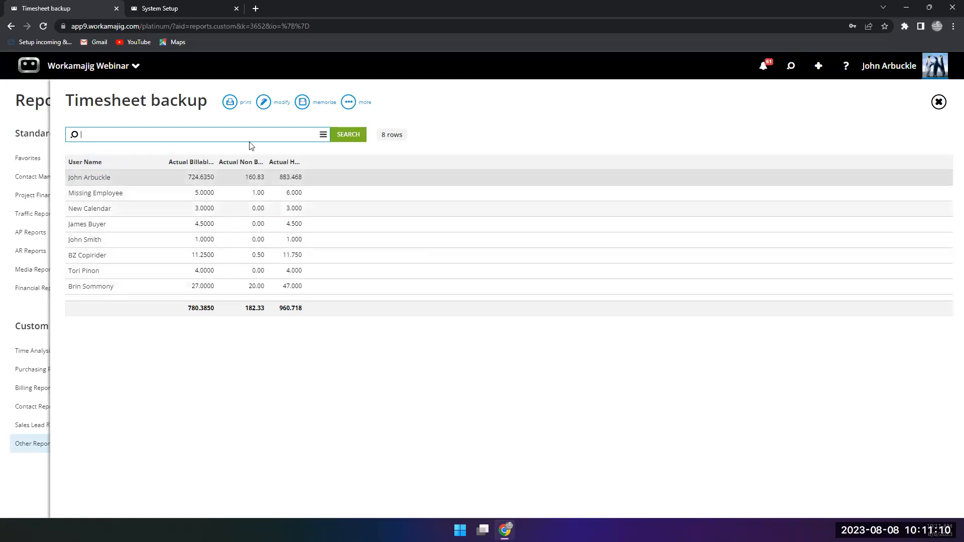
Step: Group the report by User Department, apply the changes, and rerun the search to refresh the results
click(264, 105)
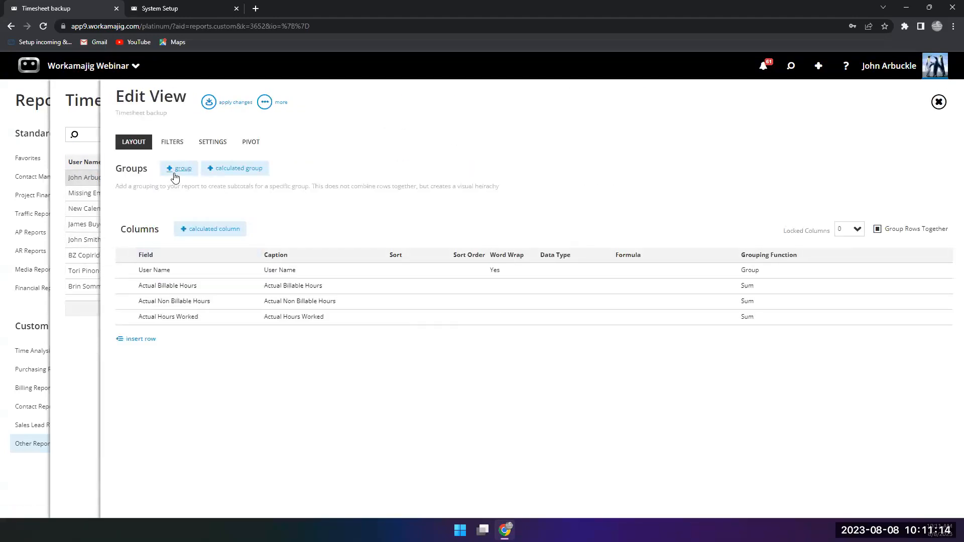
click(174, 170)
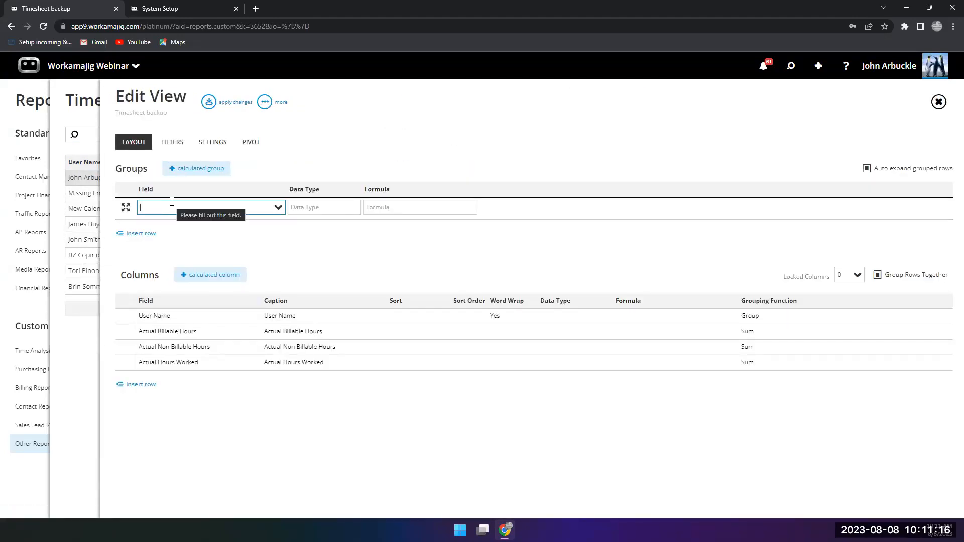
text(dep)
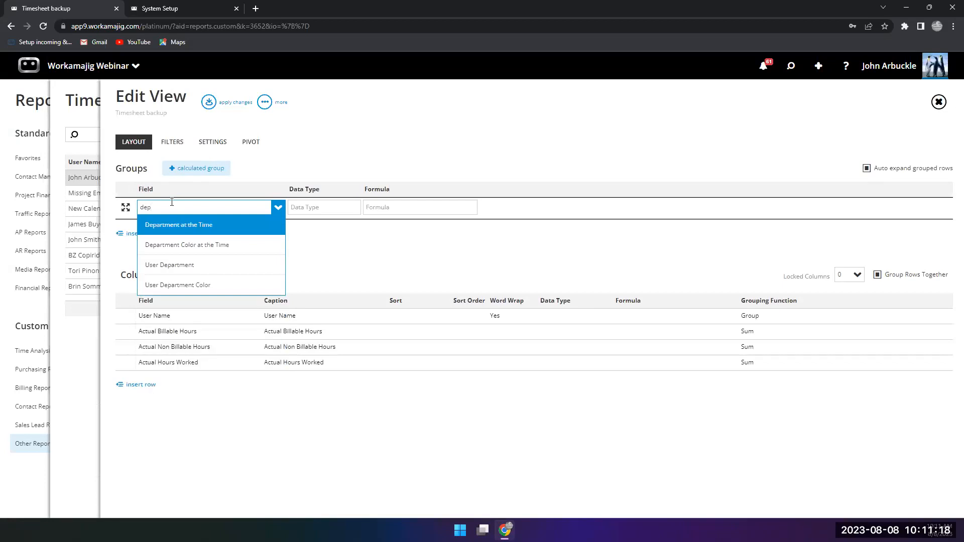
click(179, 266)
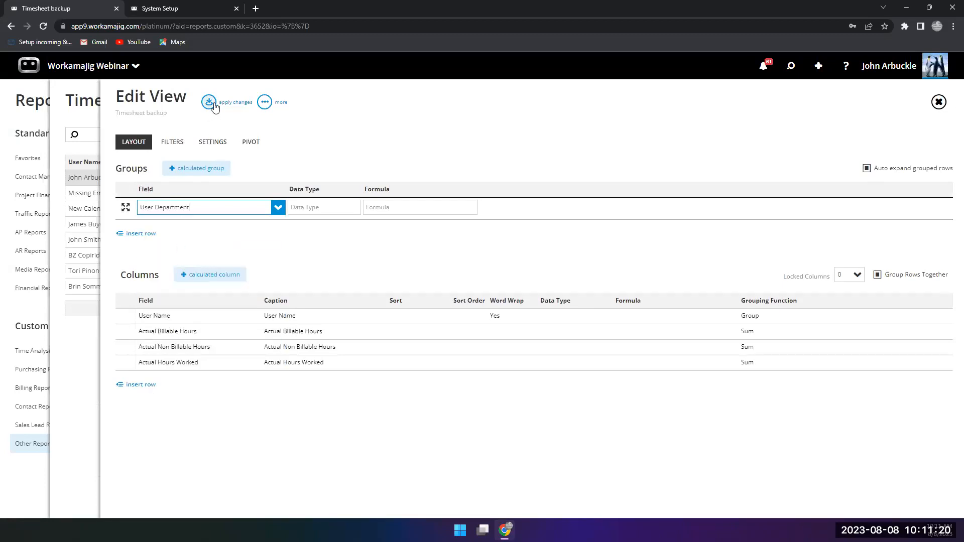
click(209, 103)
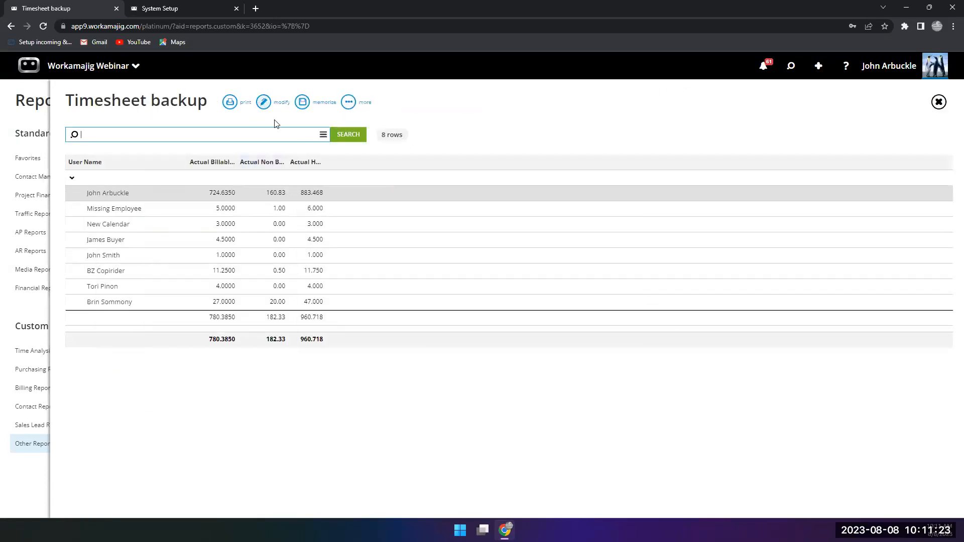
click(343, 135)
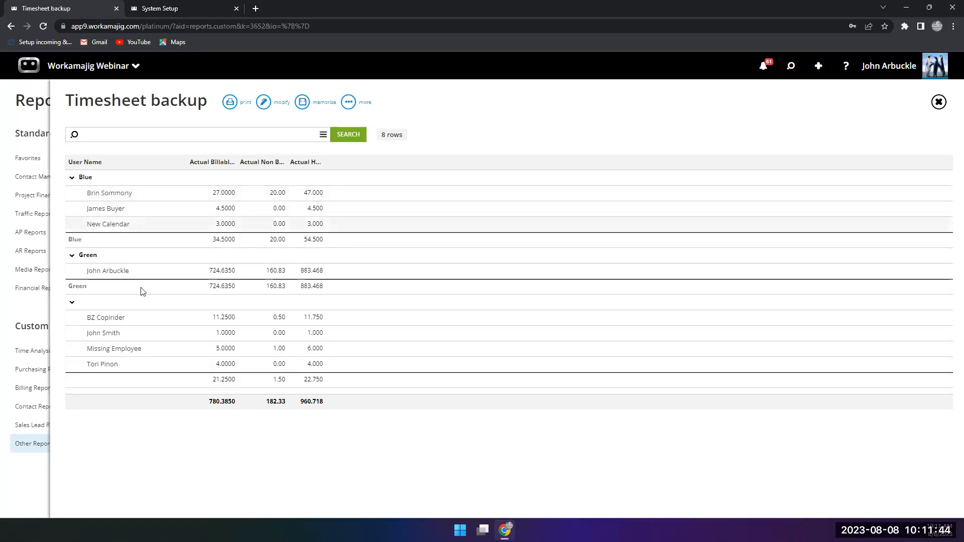
triple_click(130, 322)
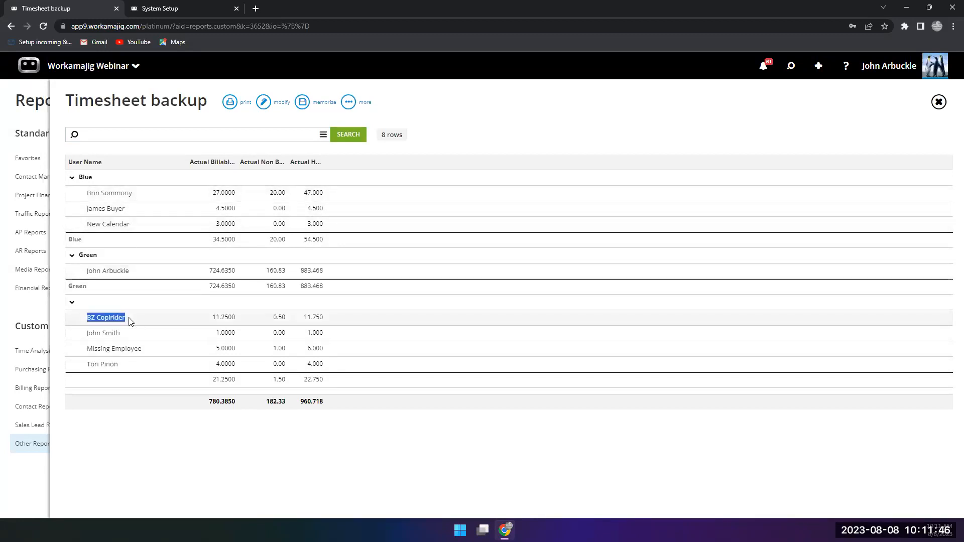
Step: Reopen the report for modification and add User Name as a second group below User Department
click(264, 103)
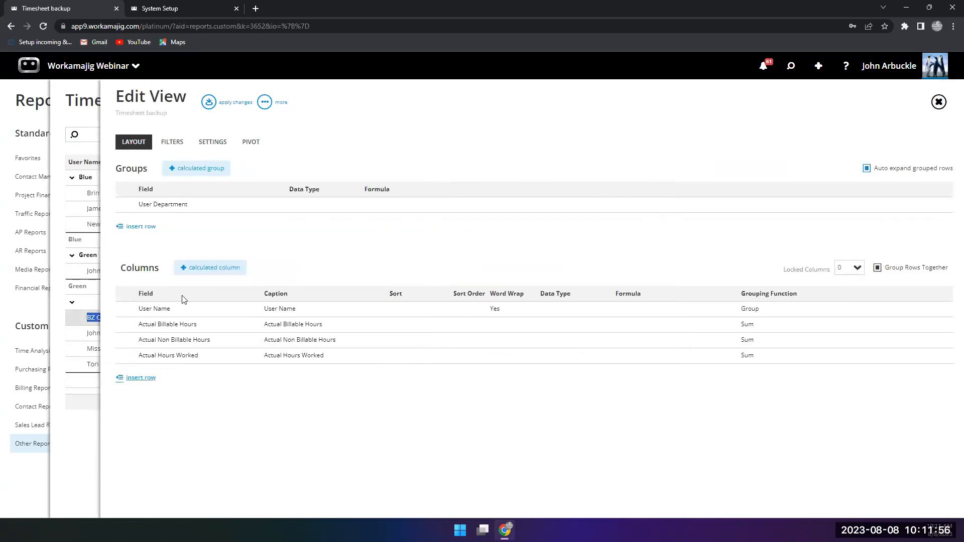
click(133, 228)
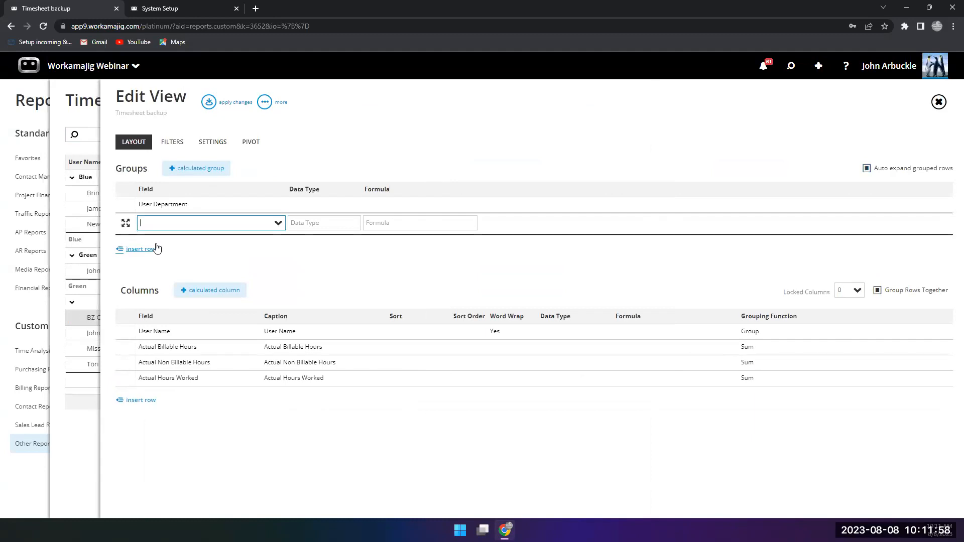
text(User)
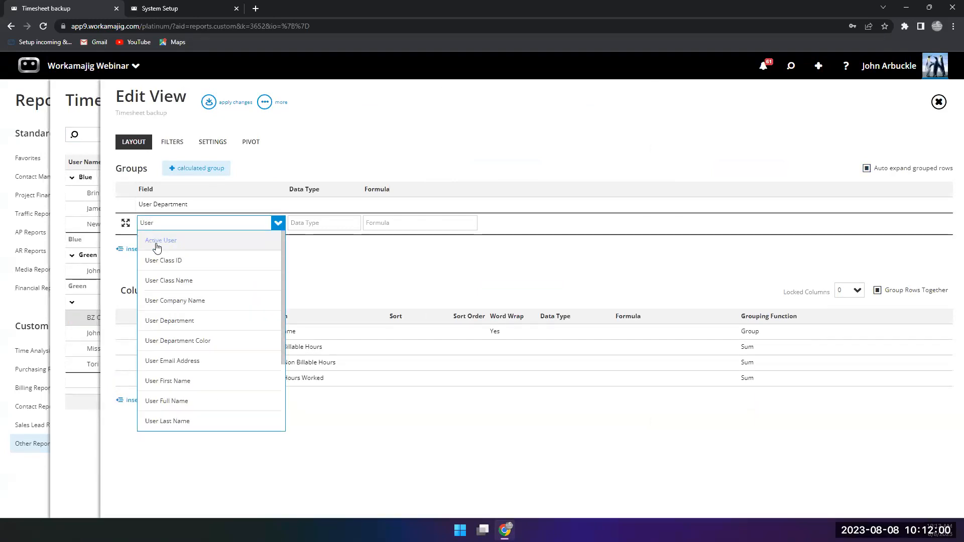
text( na)
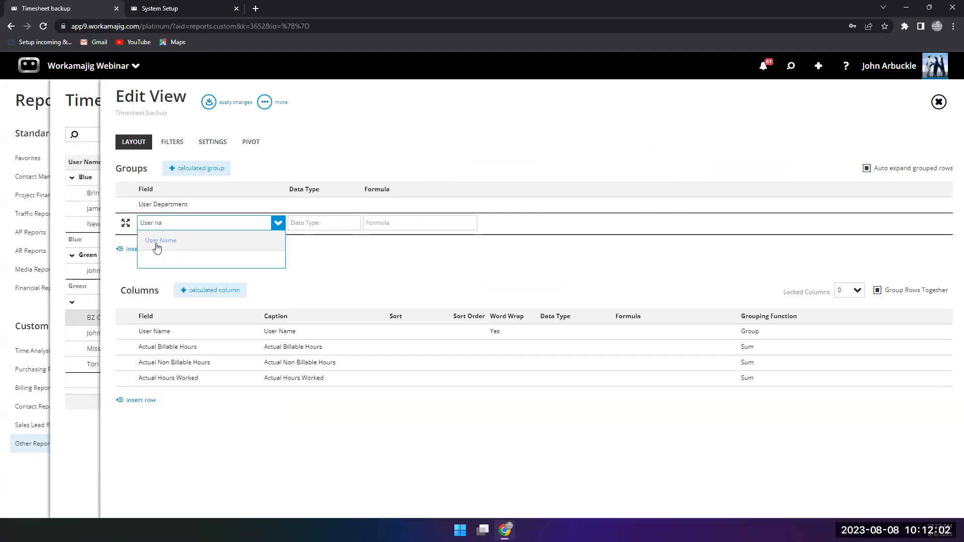
click(158, 240)
Step: Replace the User Name column with Project Number, apply the changes, and rerun the search
click(164, 332)
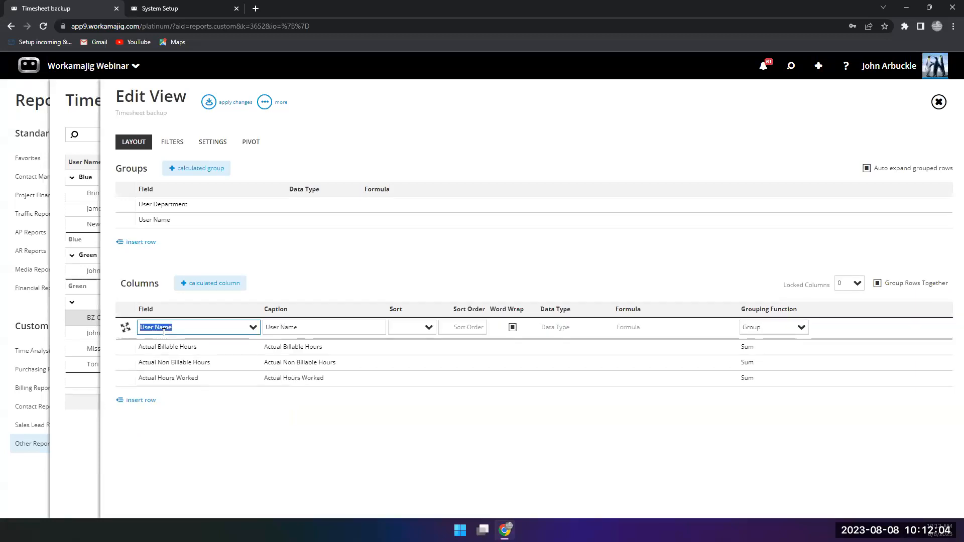
text(Pr)
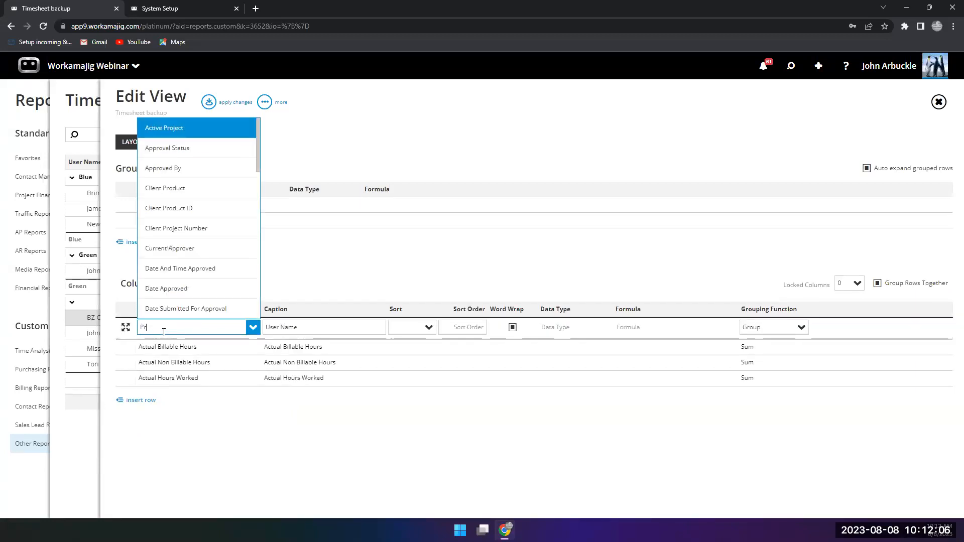
text(oject cum)
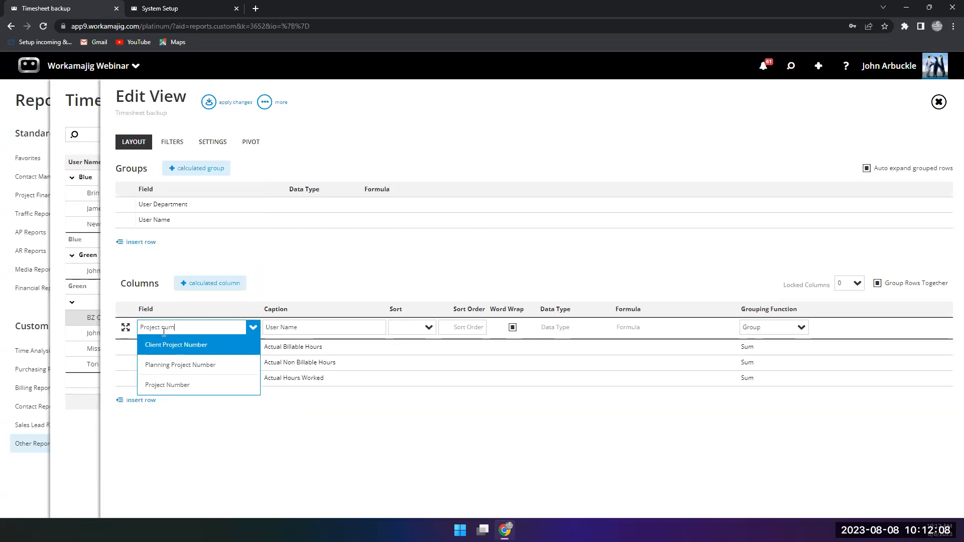
click(166, 384)
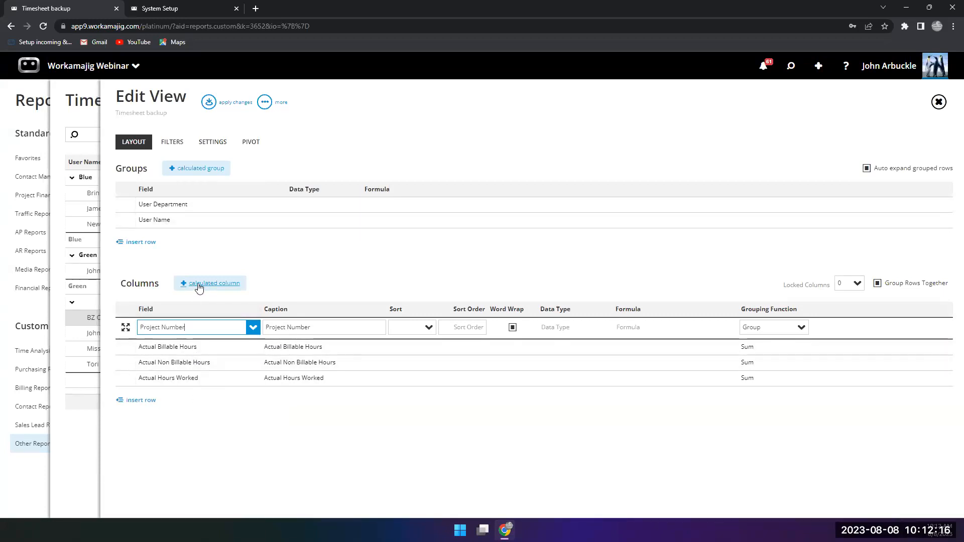
click(220, 104)
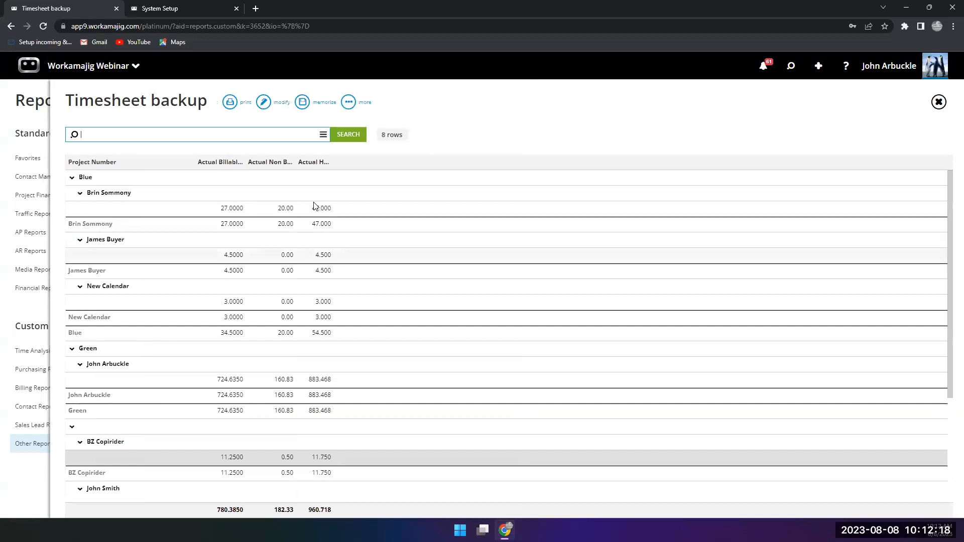
click(346, 139)
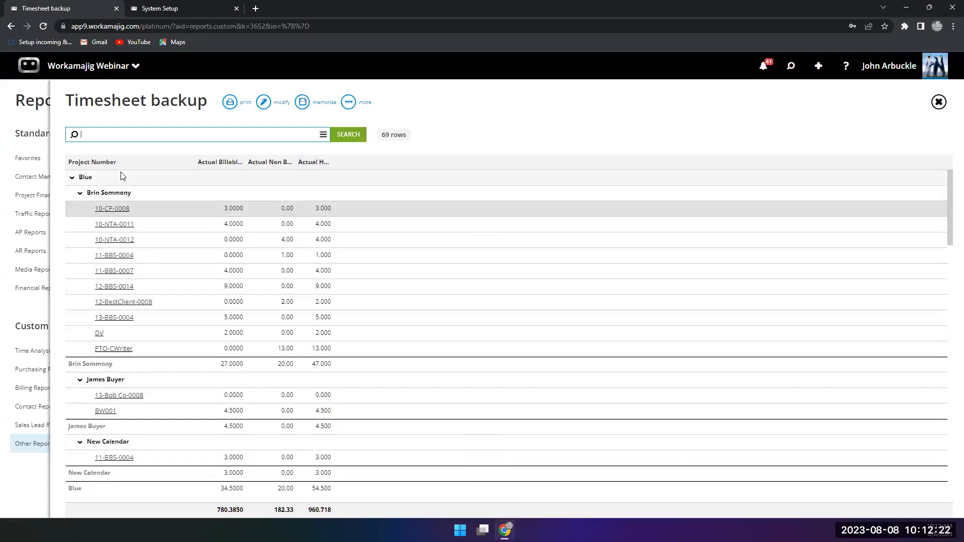
Step: Collapse and expand user groups under the Blue department, and view project 10-NTA-0011 from the report before returning to the results
click(80, 192)
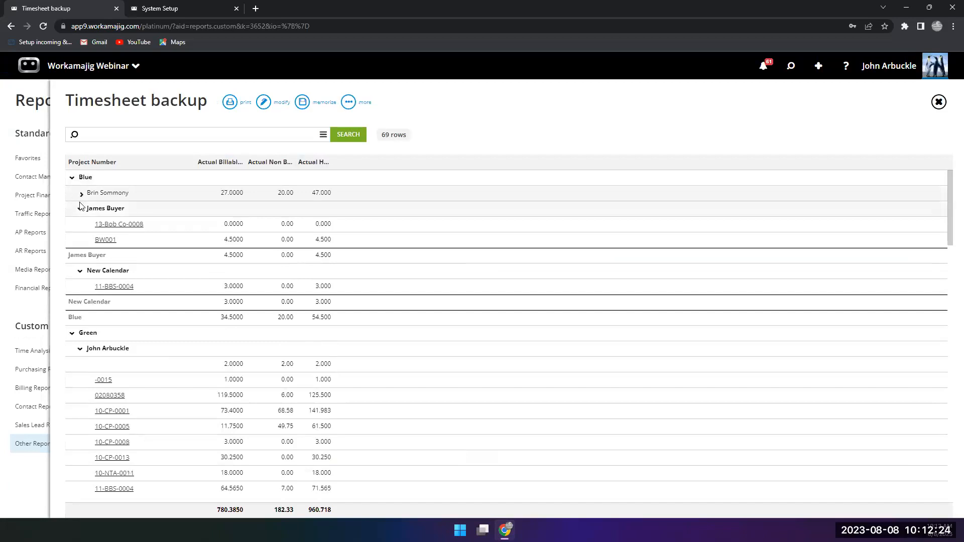
click(80, 210)
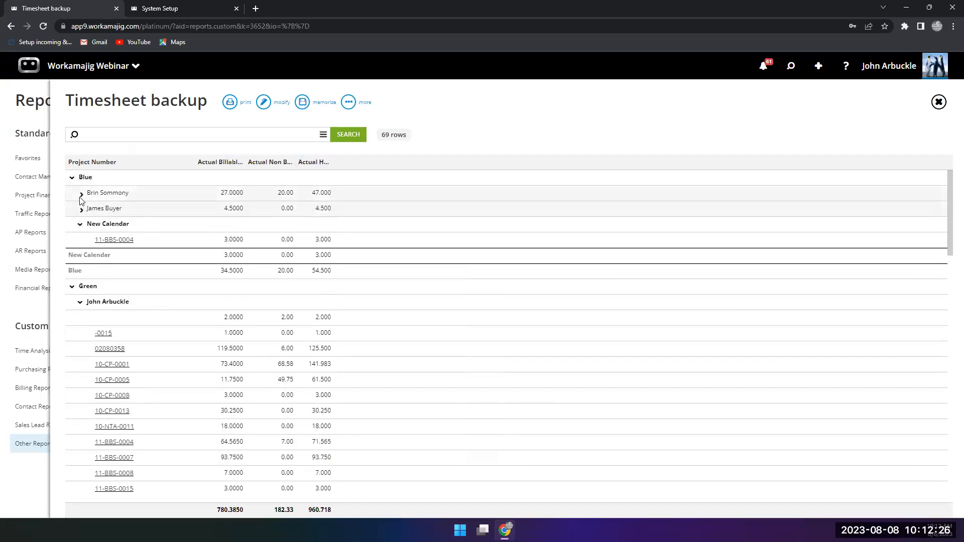
click(81, 194)
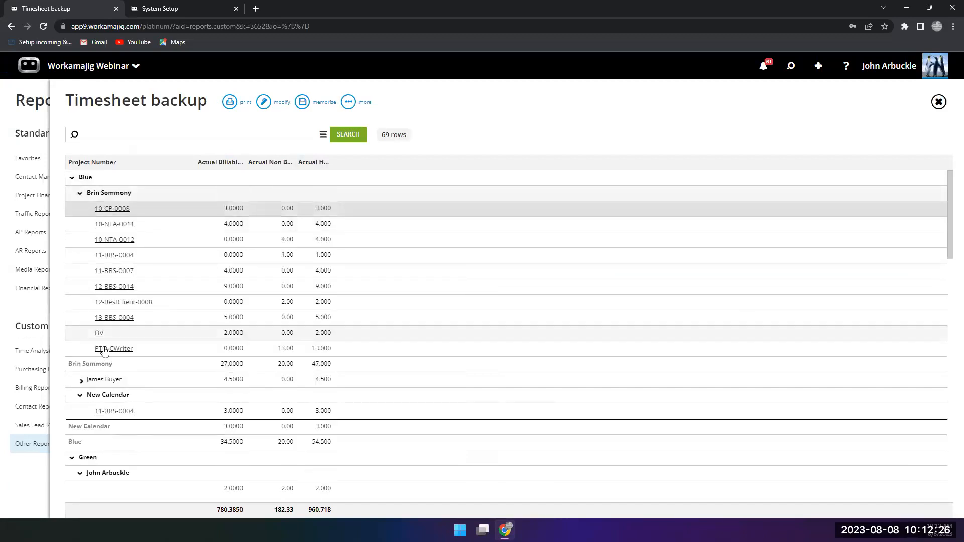
click(114, 225)
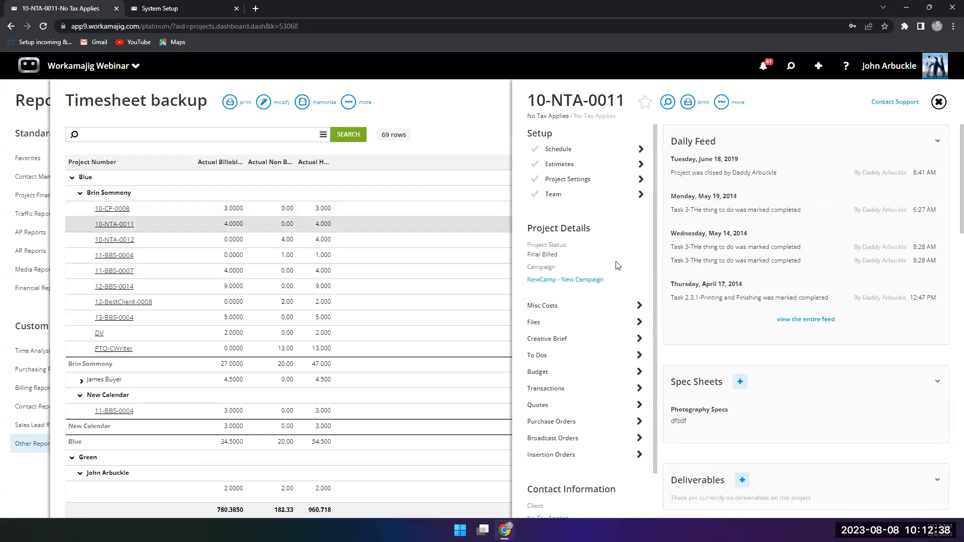
click(293, 230)
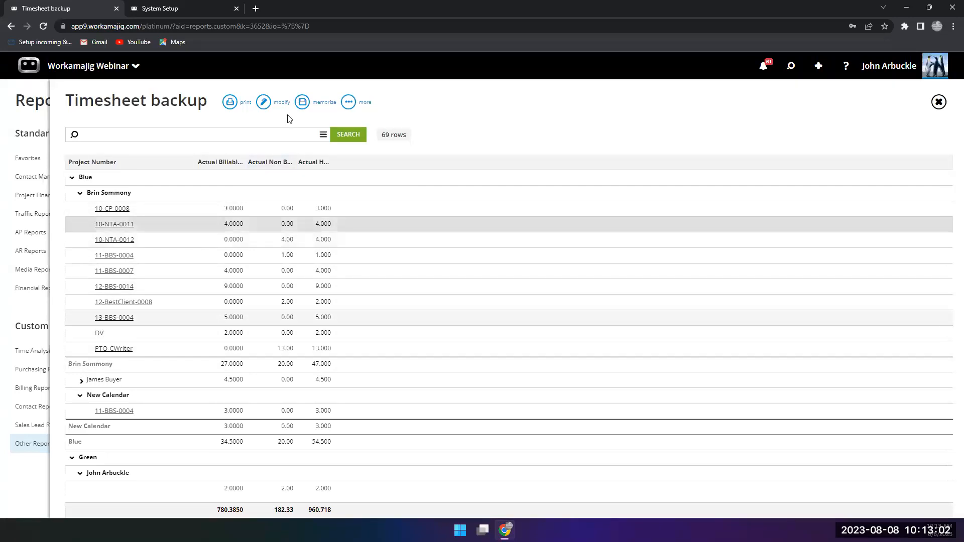
Step: Reopen the report layout, save and apply its changes, and review the available print and export formats
click(263, 103)
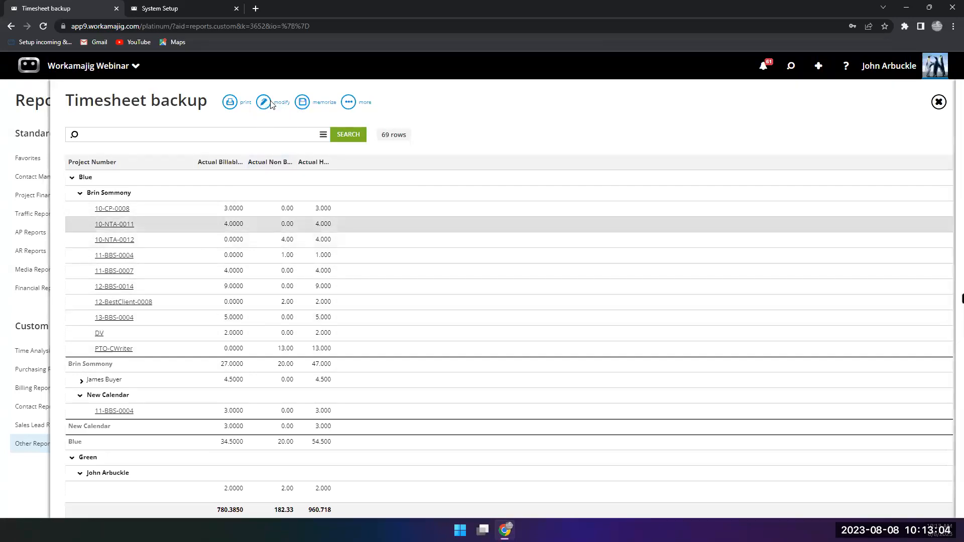
click(93, 118)
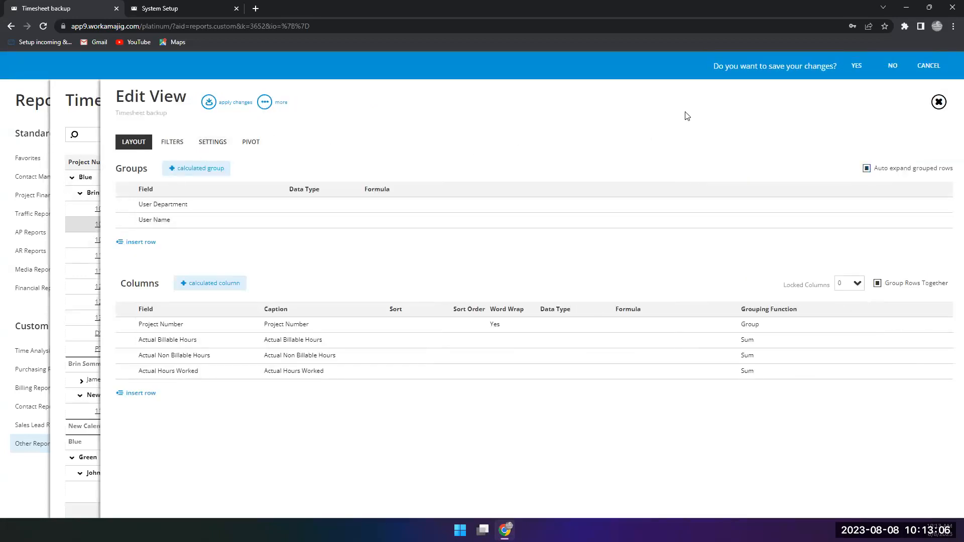
click(856, 63)
click(76, 126)
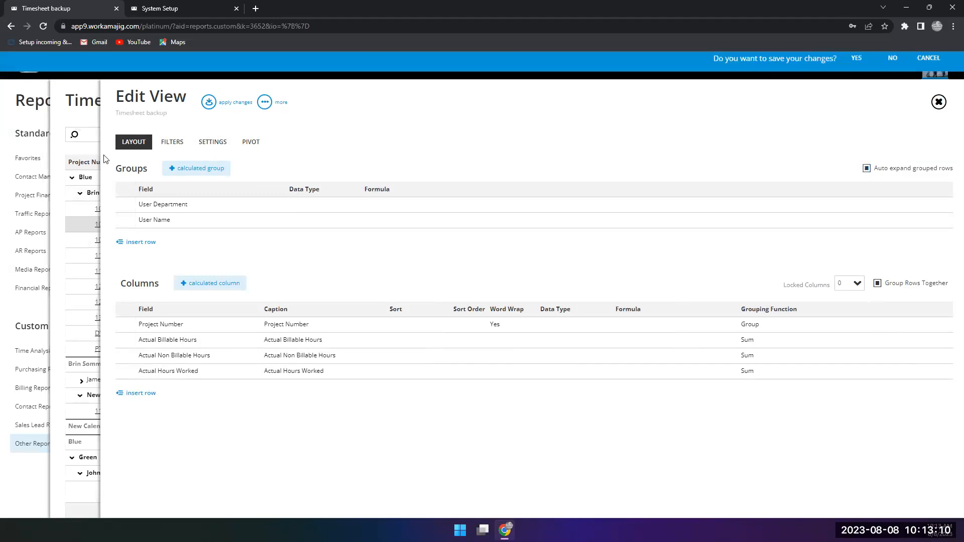
click(855, 66)
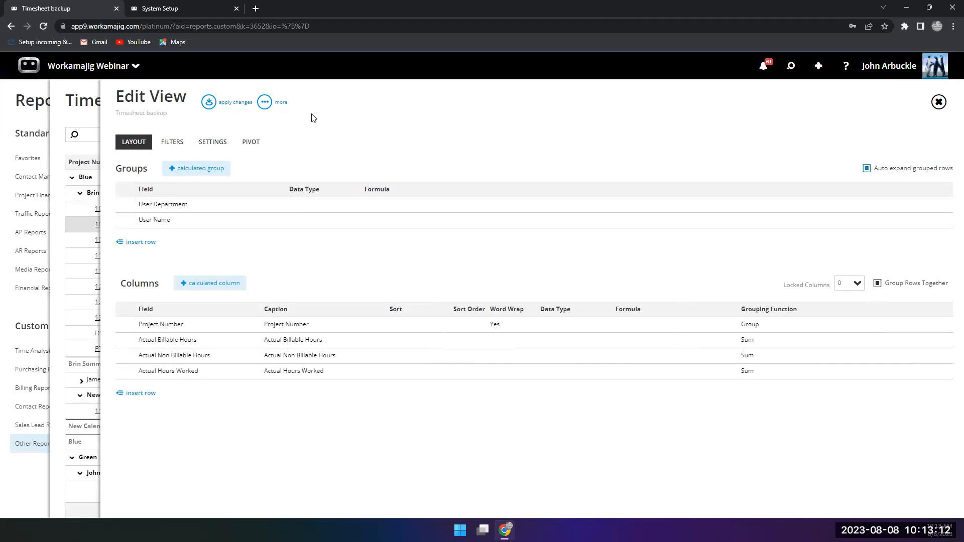
click(209, 102)
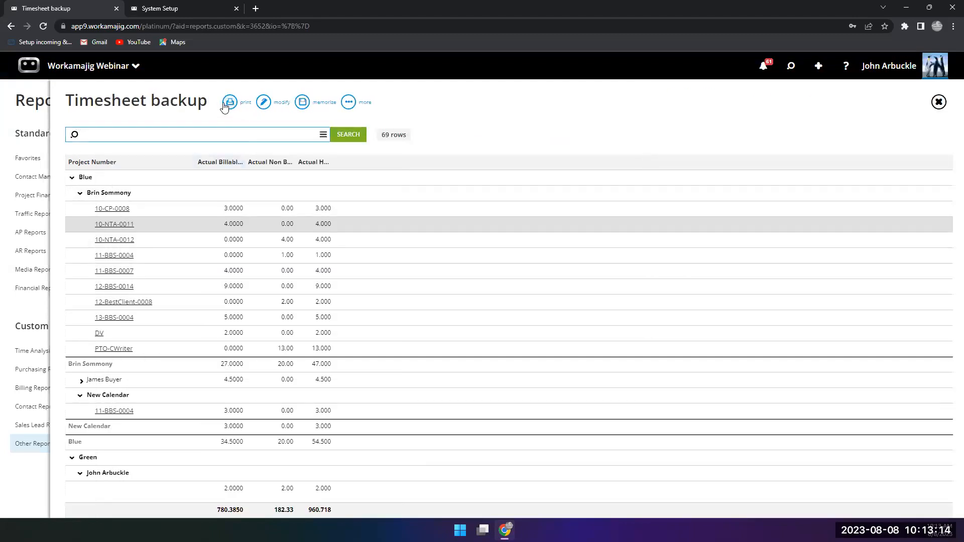
click(229, 102)
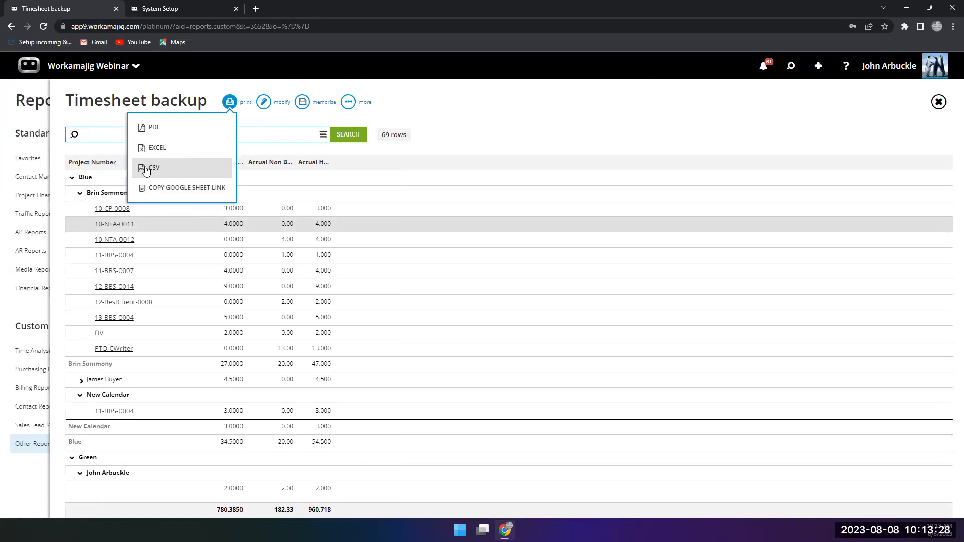
click(539, 100)
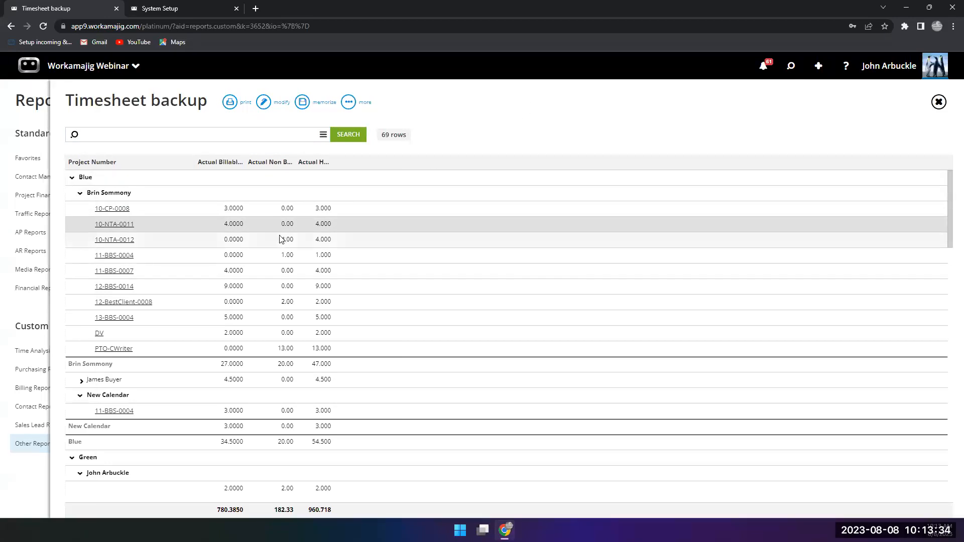
Step: Start a calculated number column captioned Pct, and insert Actual Hours Worked and Actual Billable Hours into its formula
click(271, 109)
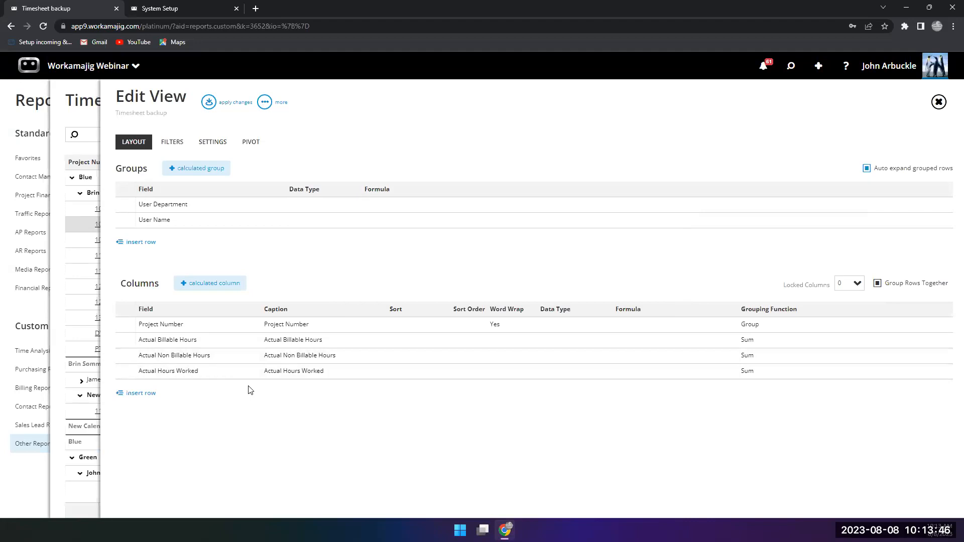
click(198, 292)
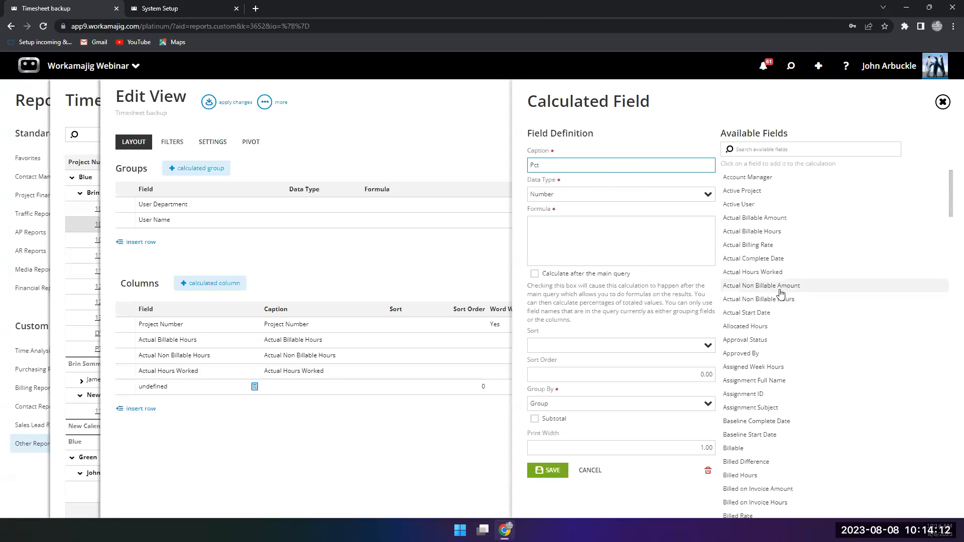
click(743, 274)
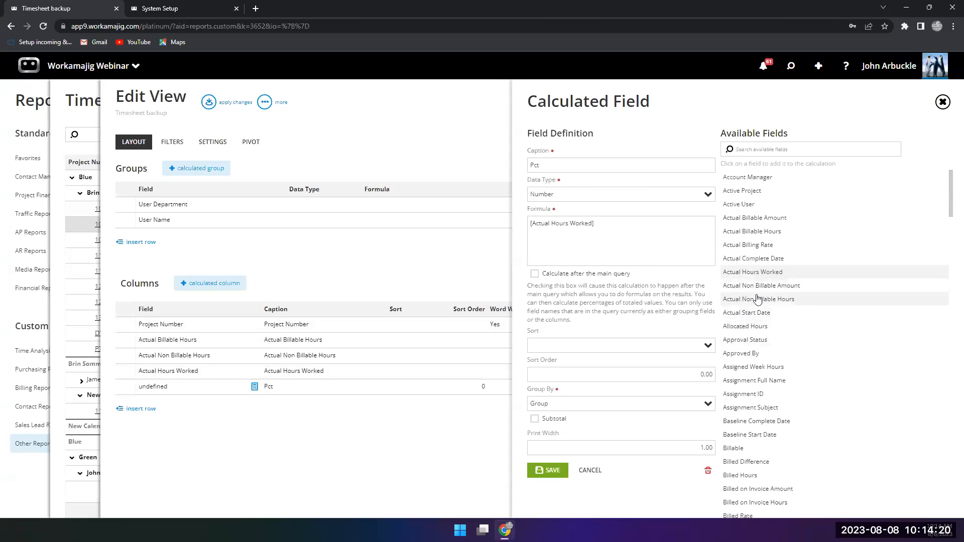
click(751, 231)
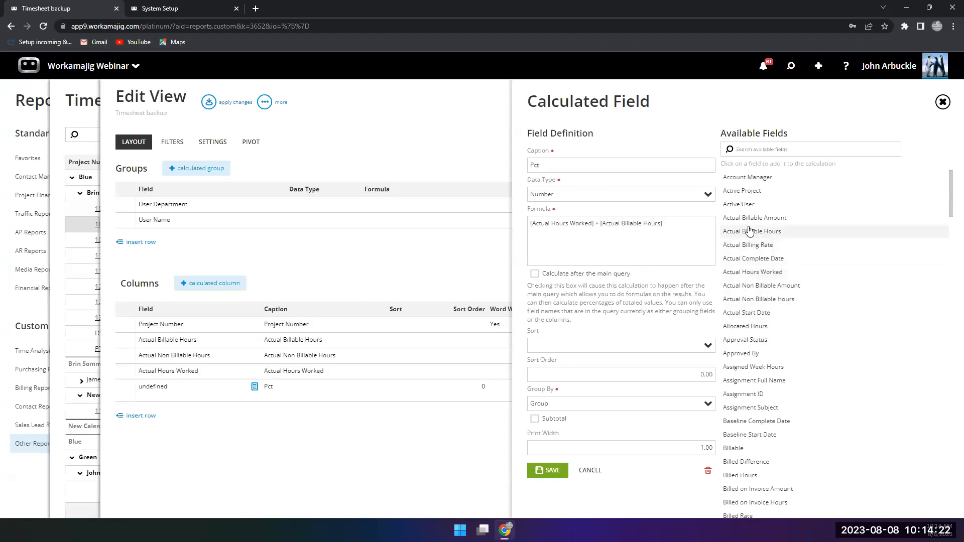
Step: Rearrange the Pct formula to [Actual Billable Hours] / [Actual Hours Worked] and save the calculated field
drag(673, 228, 601, 228)
key(ctrl+c)
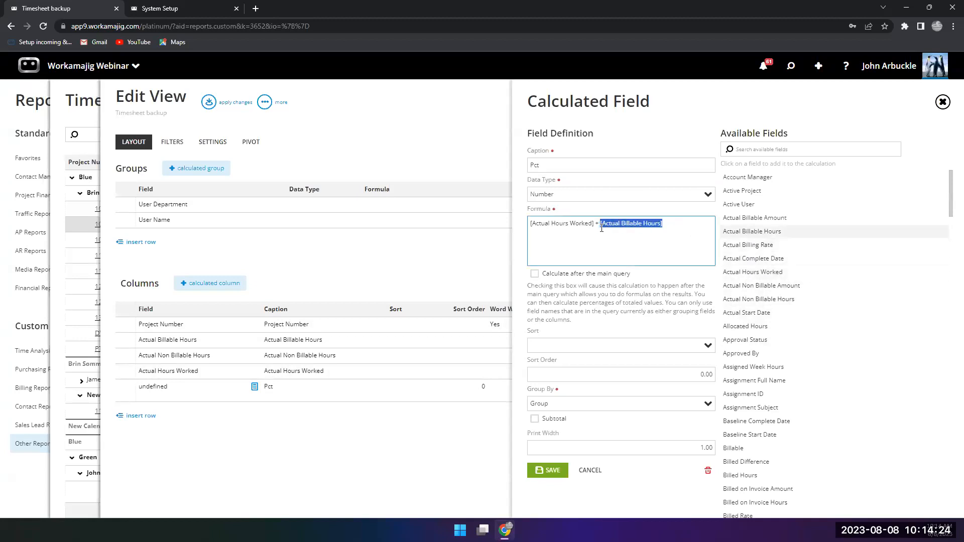
key(BackSpace)
click(533, 224)
key(ctrl+v)
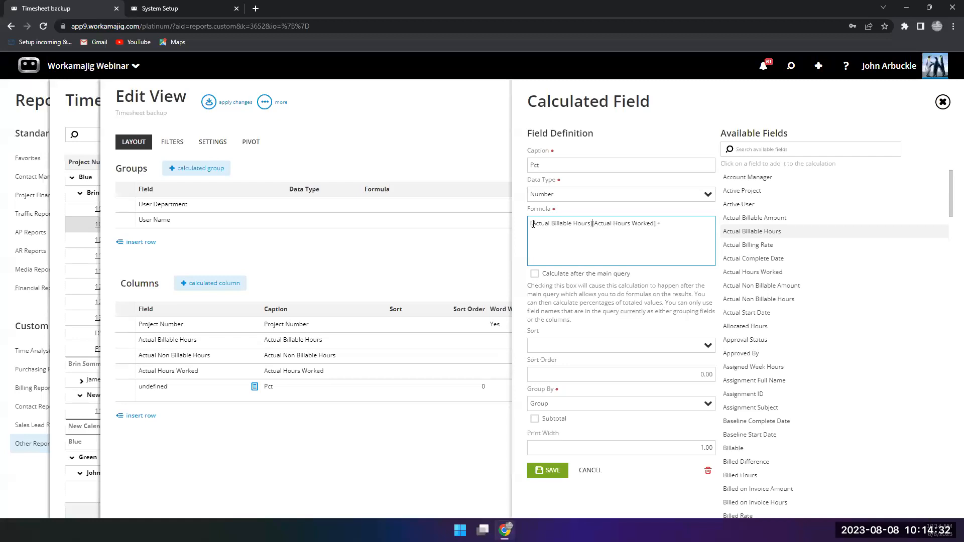
text(/)
click(552, 474)
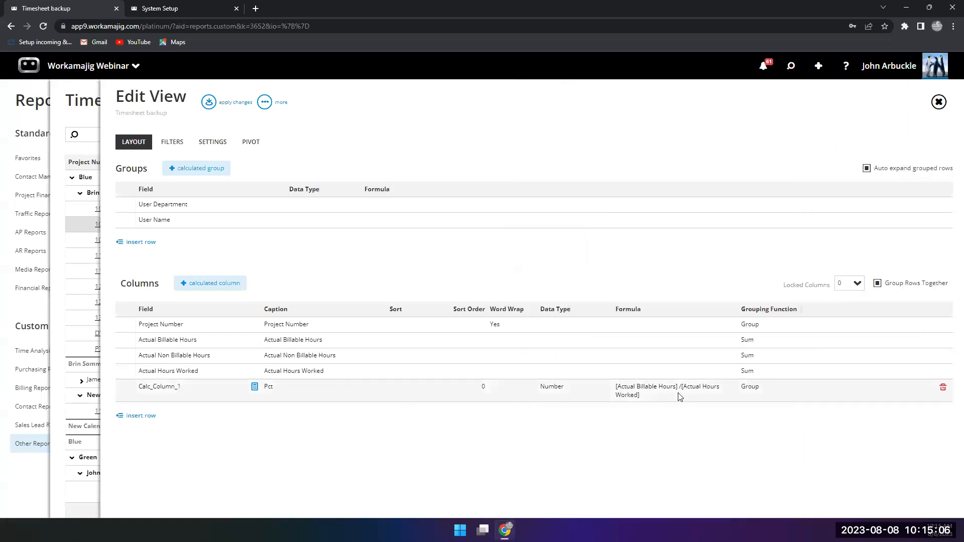
Step: Apply the layout with the Pct column and rerun the search to calculate its values in the results
click(210, 102)
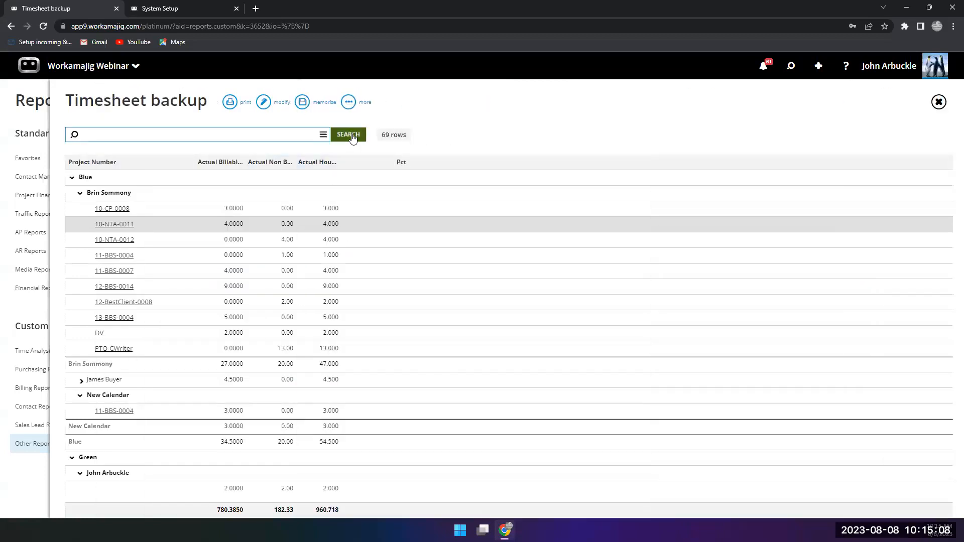
click(352, 136)
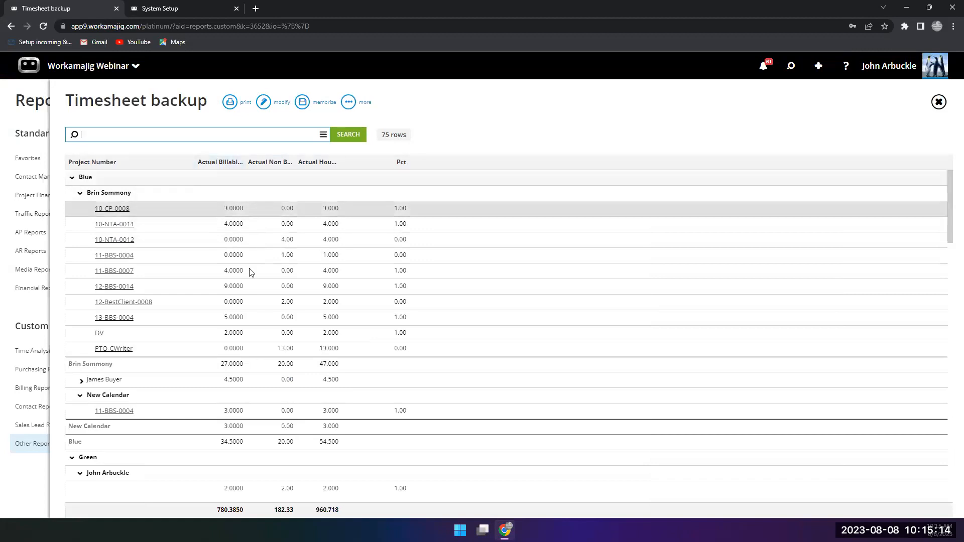
click(232, 213)
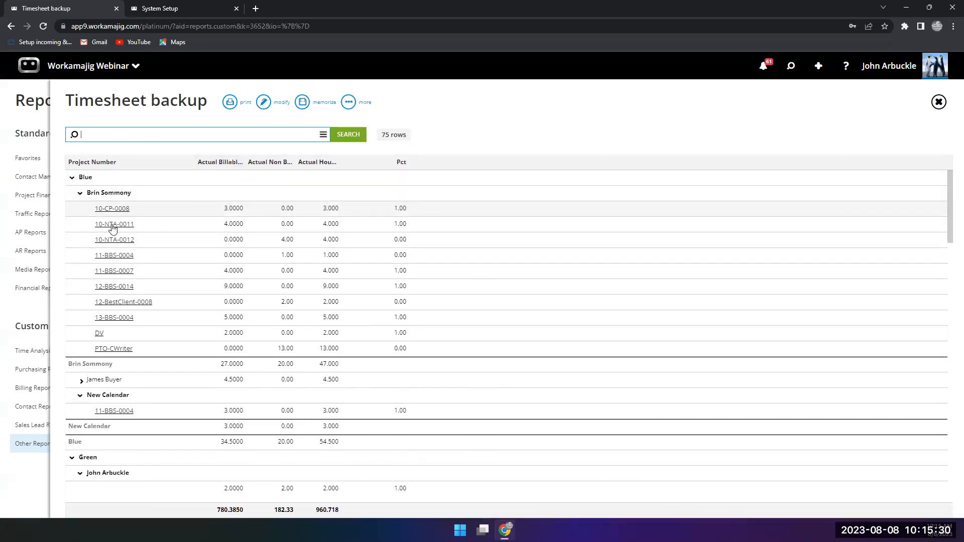
Step: Remove the User Name group, replace the Project Number column with User Name, and apply the changes to the report
click(264, 107)
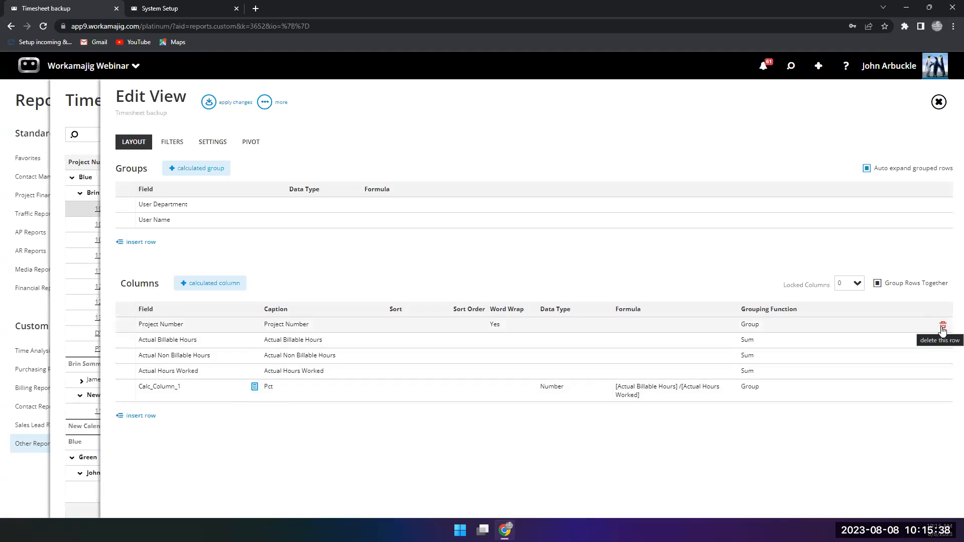
click(941, 221)
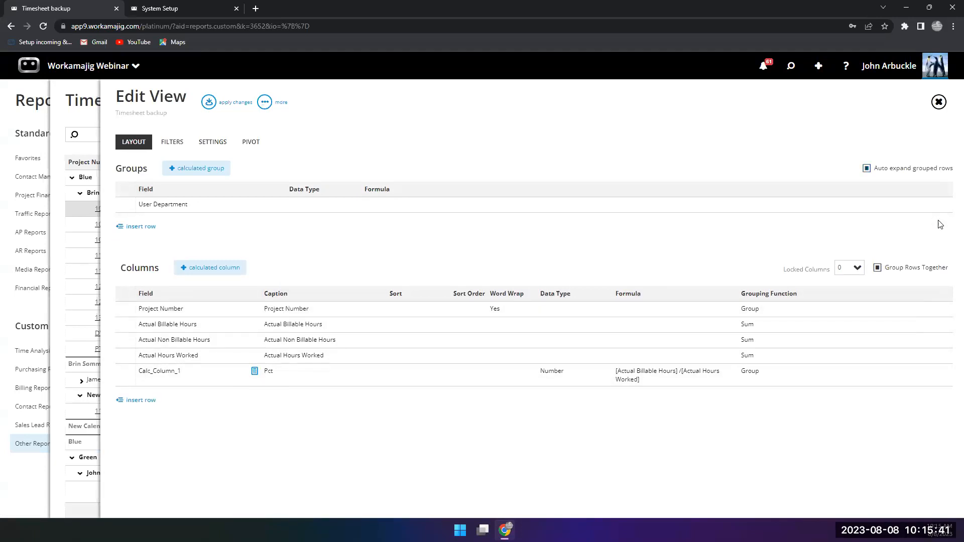
click(168, 310)
text(User name)
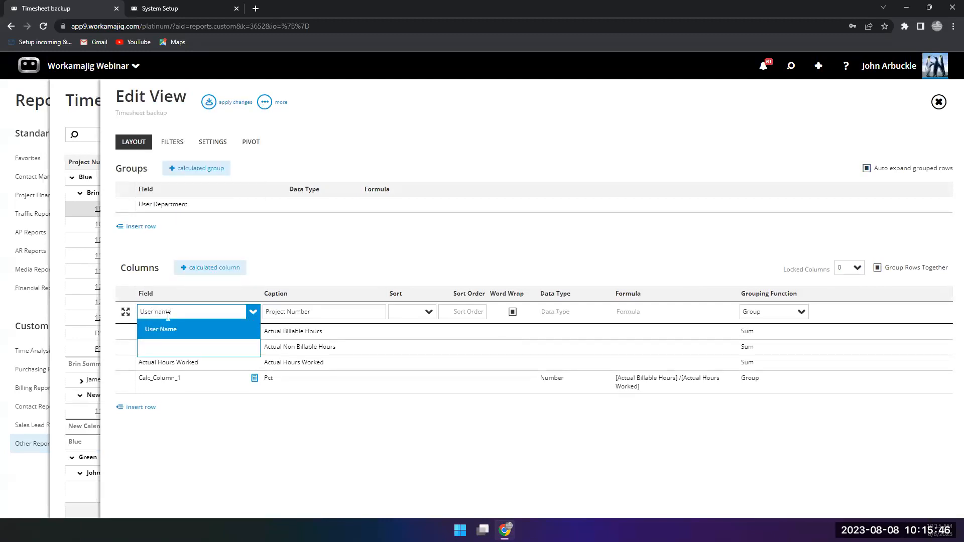
click(165, 332)
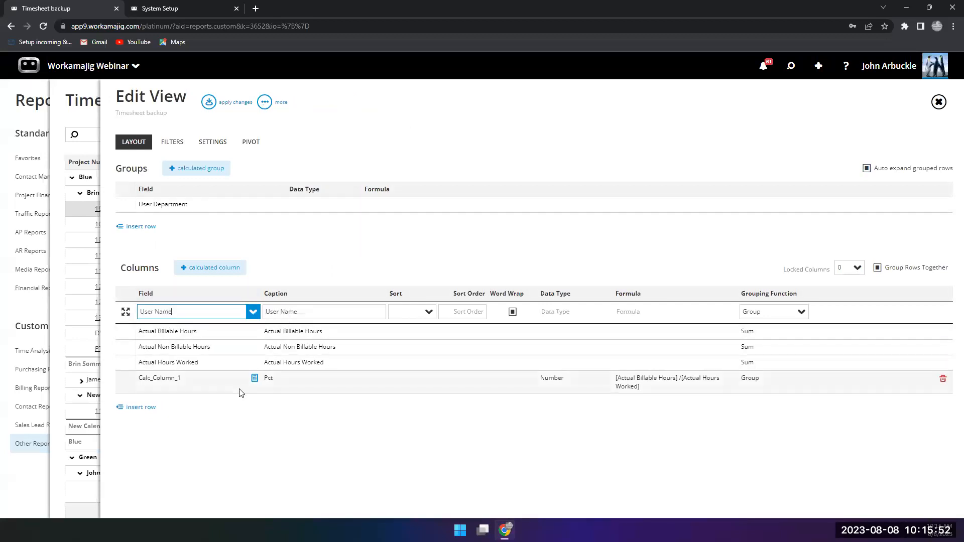
click(215, 104)
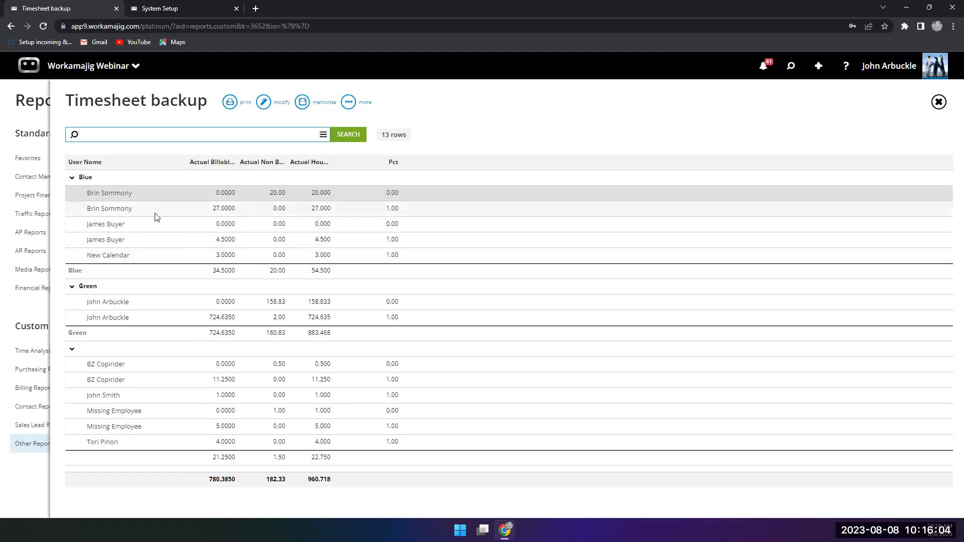
click(274, 197)
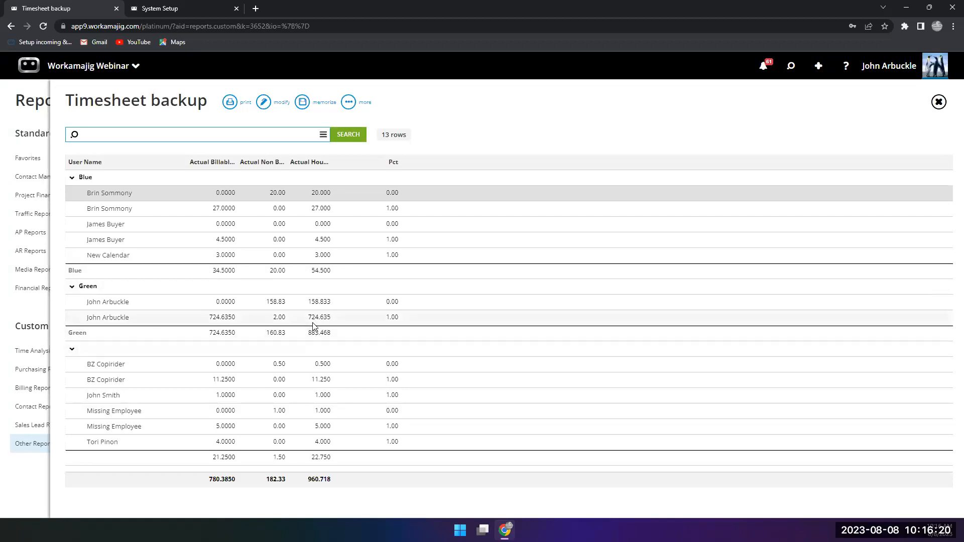
Step: Set the Pct calculated column to calculate after the main query, save it, and recheck its definition
click(270, 107)
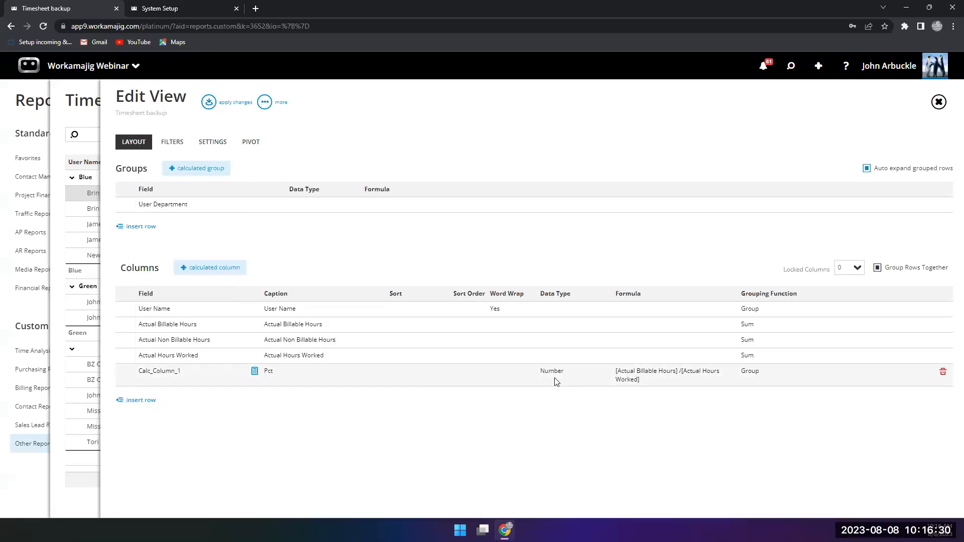
click(369, 378)
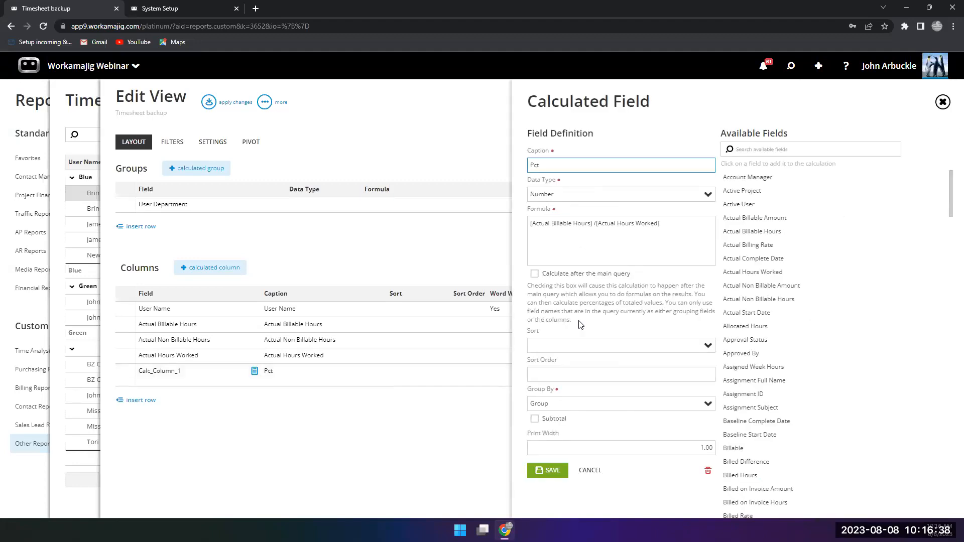
click(535, 277)
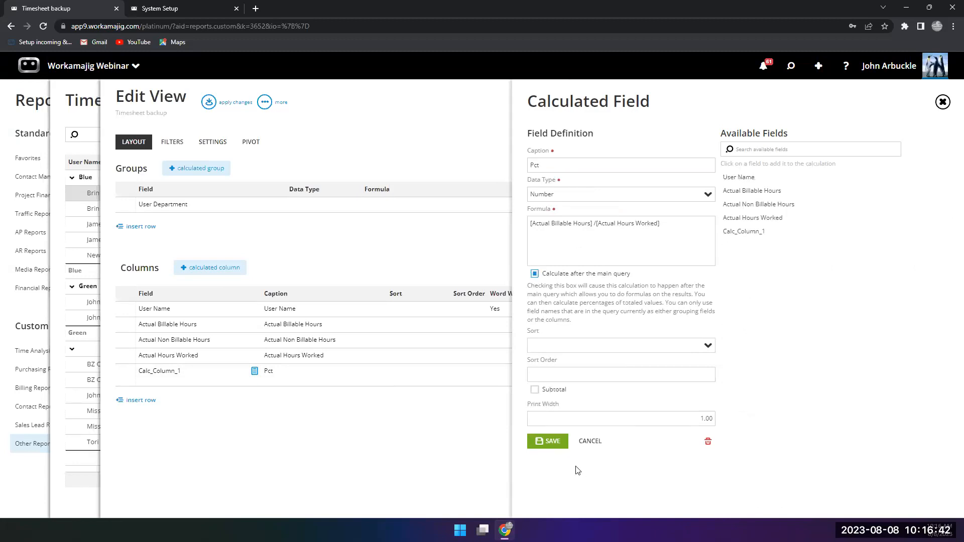
click(548, 441)
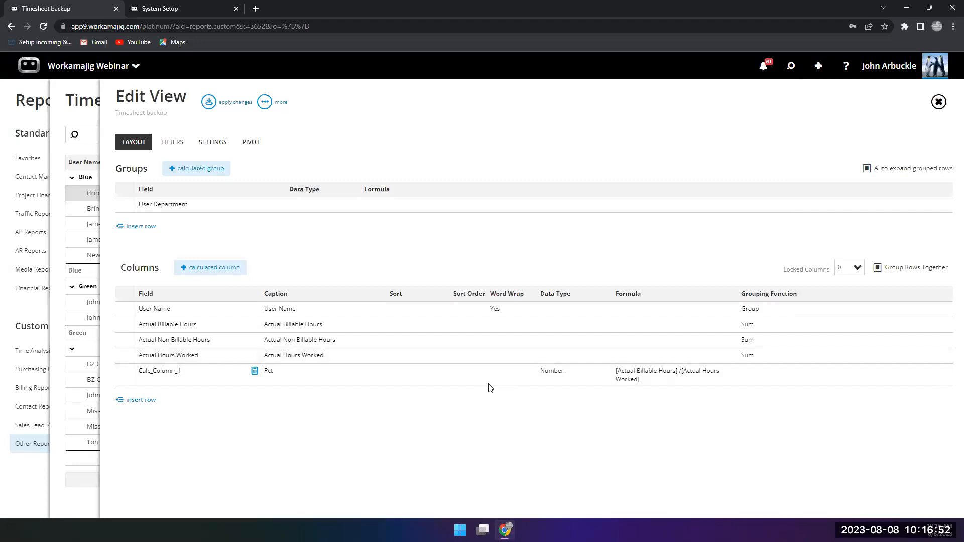
click(321, 380)
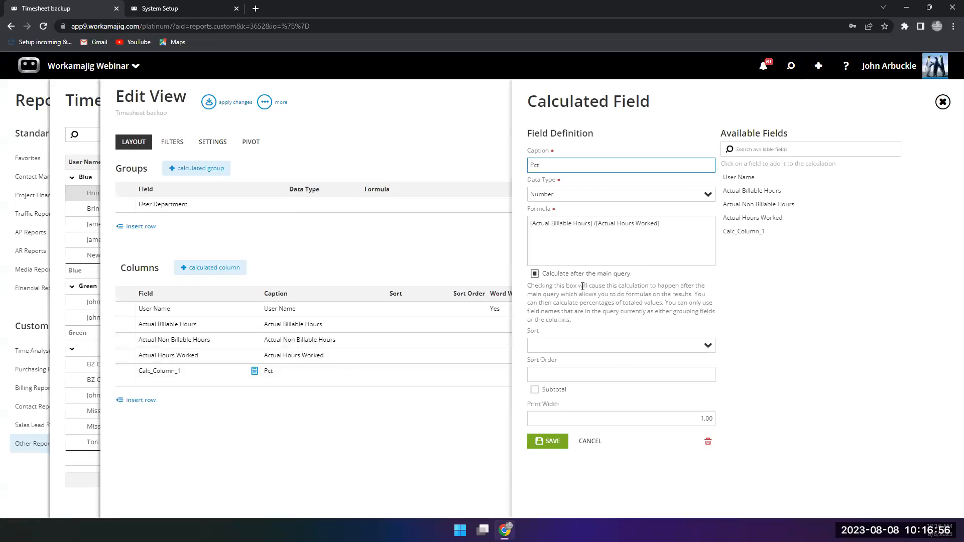
click(547, 441)
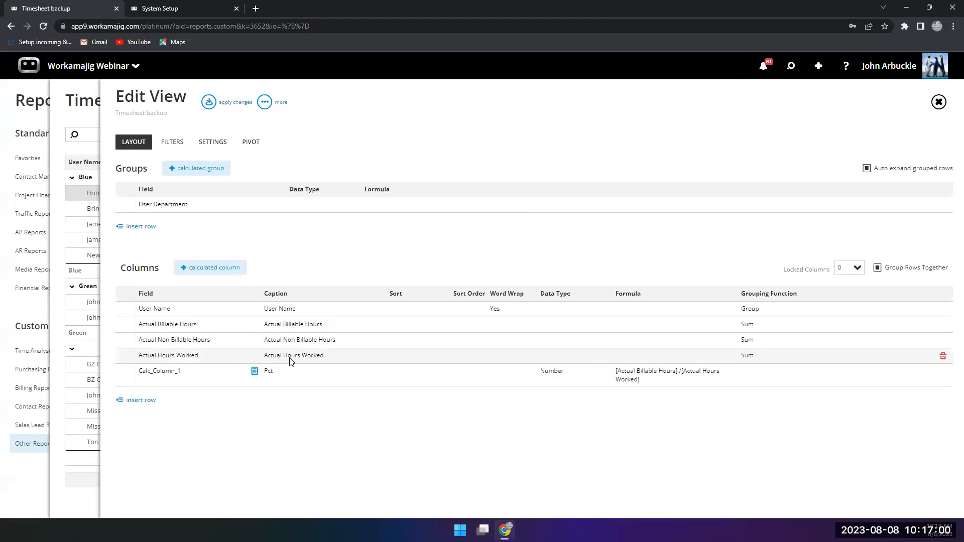
Step: Apply the Pct calculation change and rerun the report search
click(209, 102)
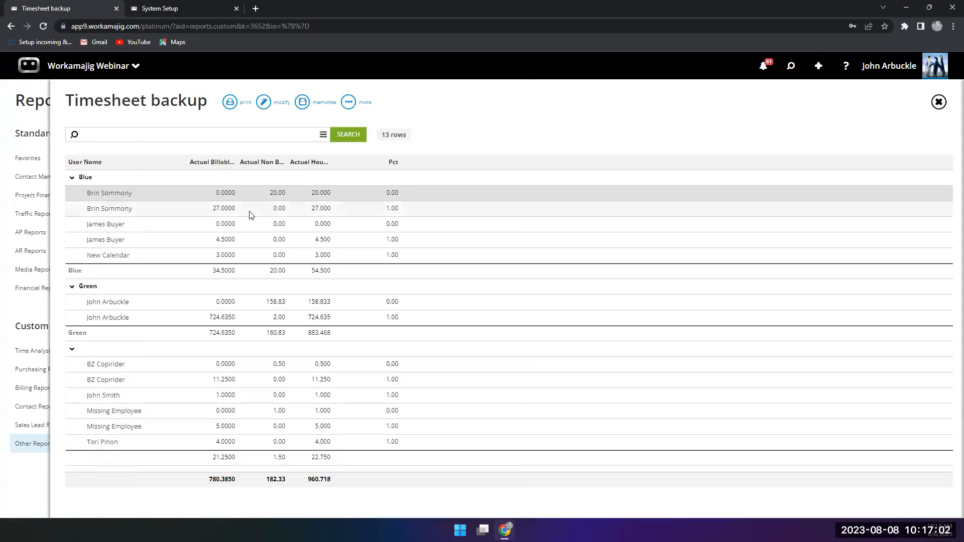
click(97, 200)
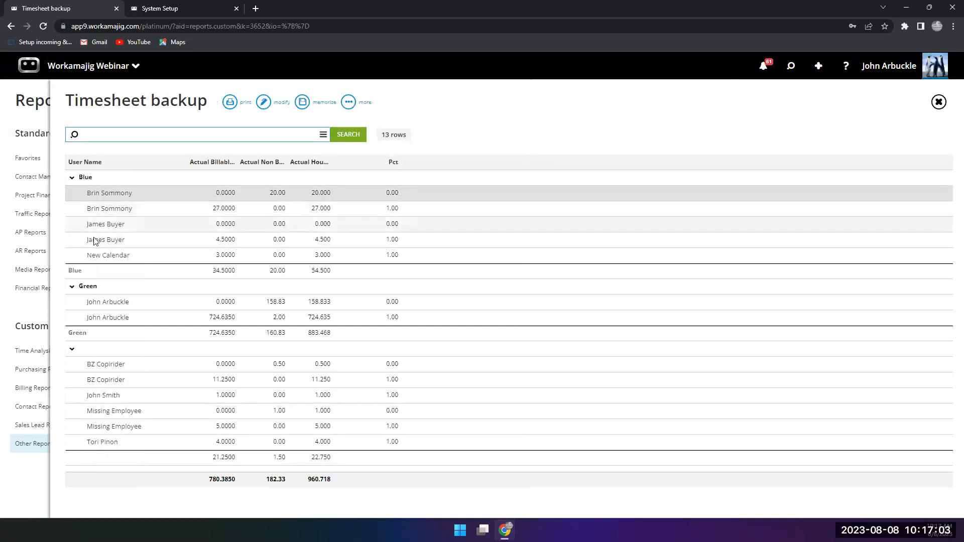
click(356, 136)
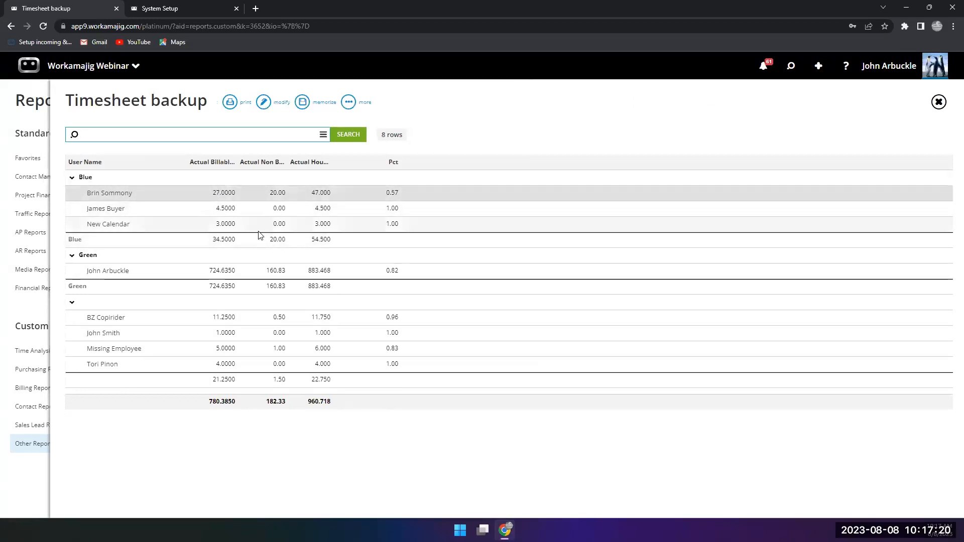
Step: Change the Pct formula to ([Actual Billable Hours] / [Actual Hours Worked])*100, save the field and apply the layout
click(270, 108)
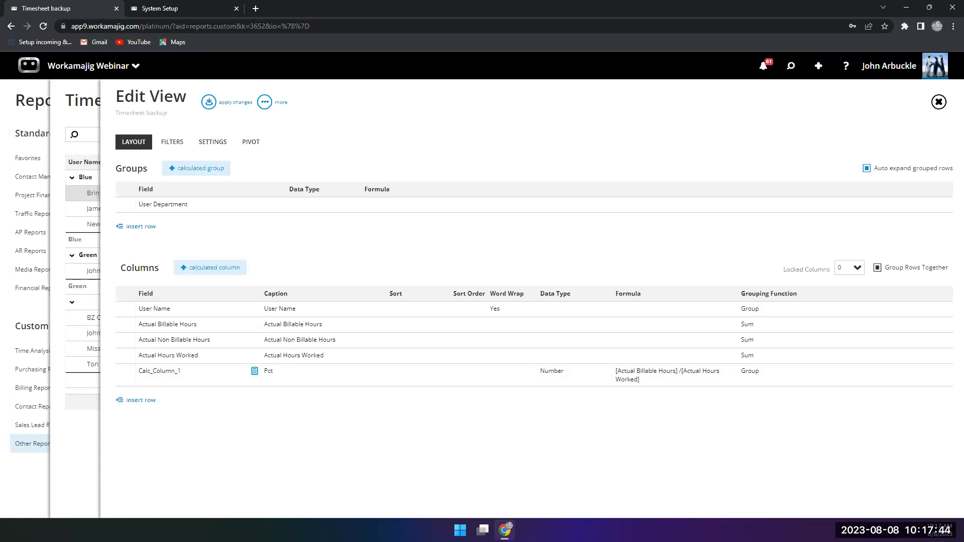
click(255, 371)
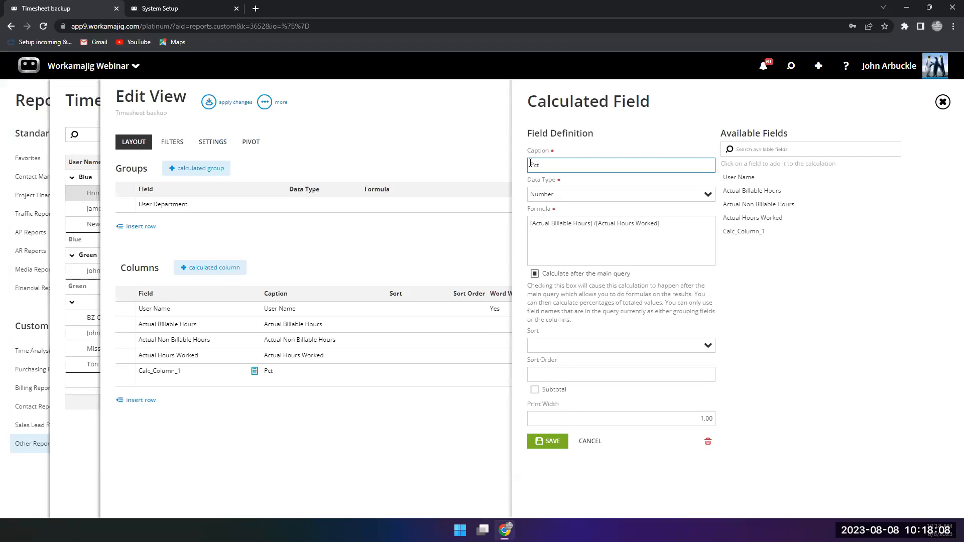
click(596, 444)
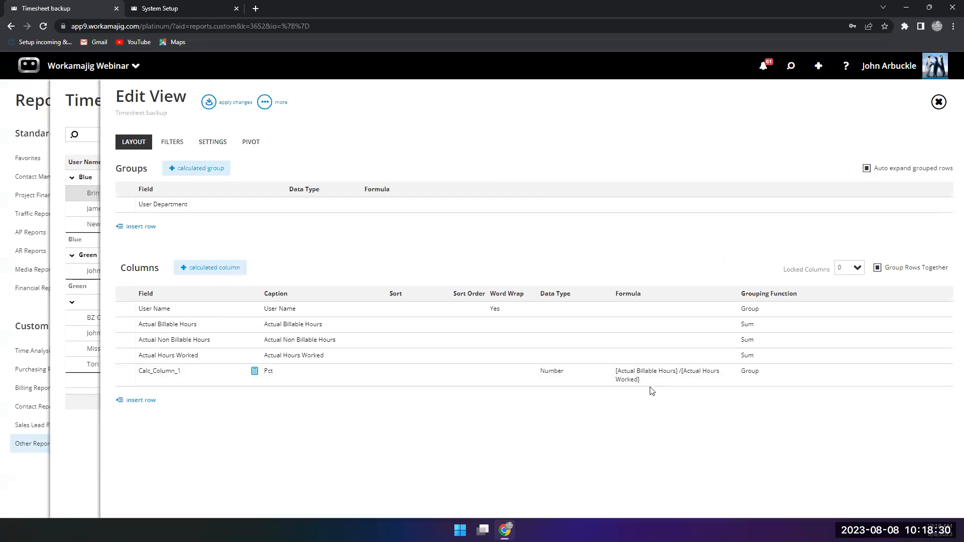
click(638, 378)
click(529, 224)
text(()
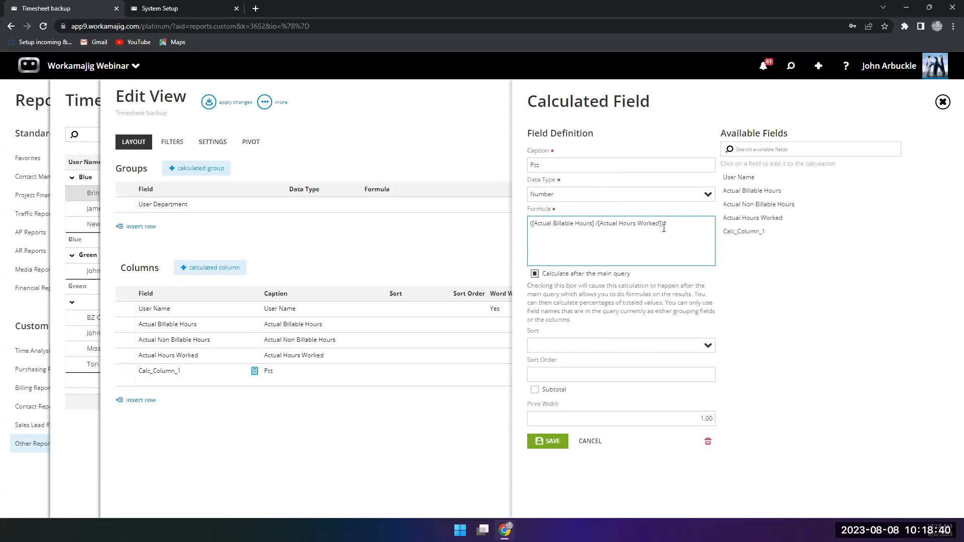
text(100)
click(548, 440)
click(213, 104)
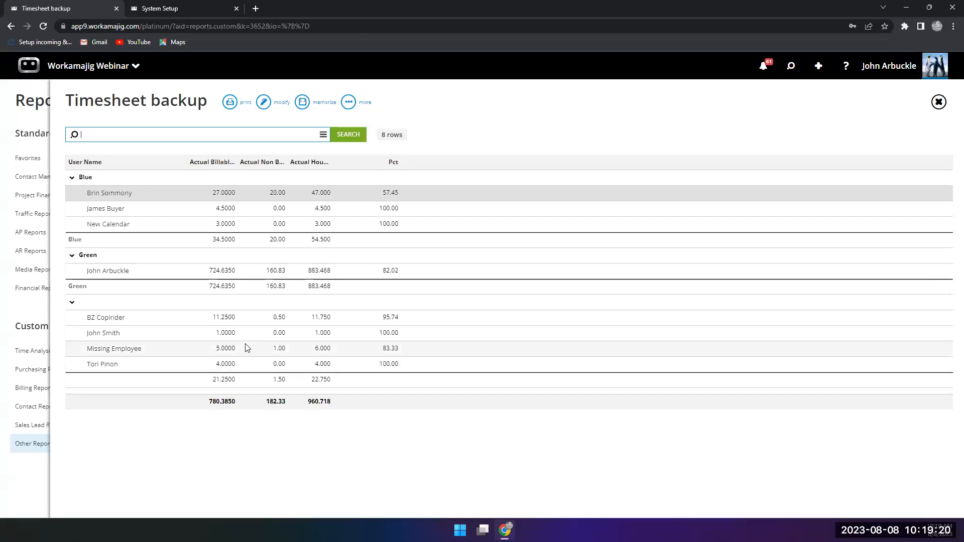
Step: Reopen the report layout, add a second calculated number column, and begin its formula with 80 -
click(263, 102)
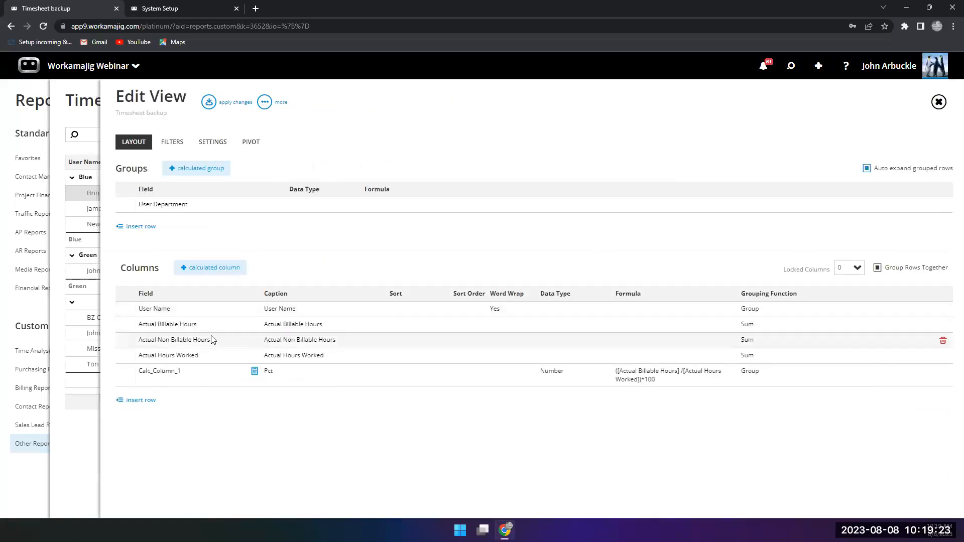
click(211, 268)
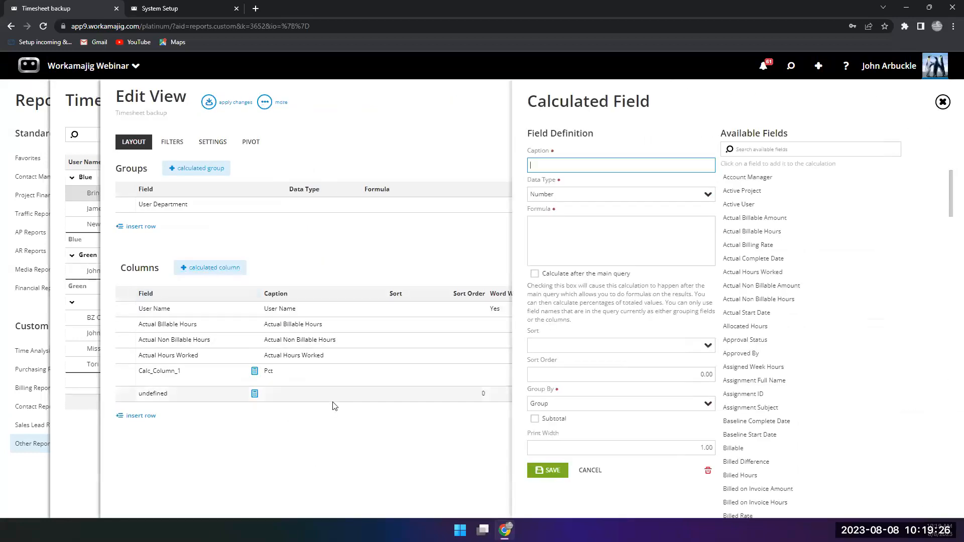
scroll(763, 362, down, 10)
scroll(765, 365, down, 1)
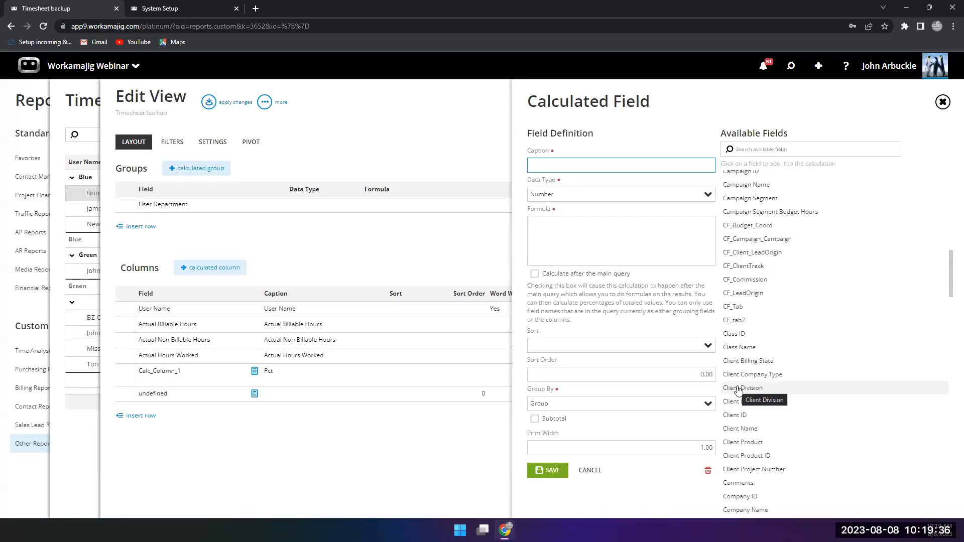
click(559, 226)
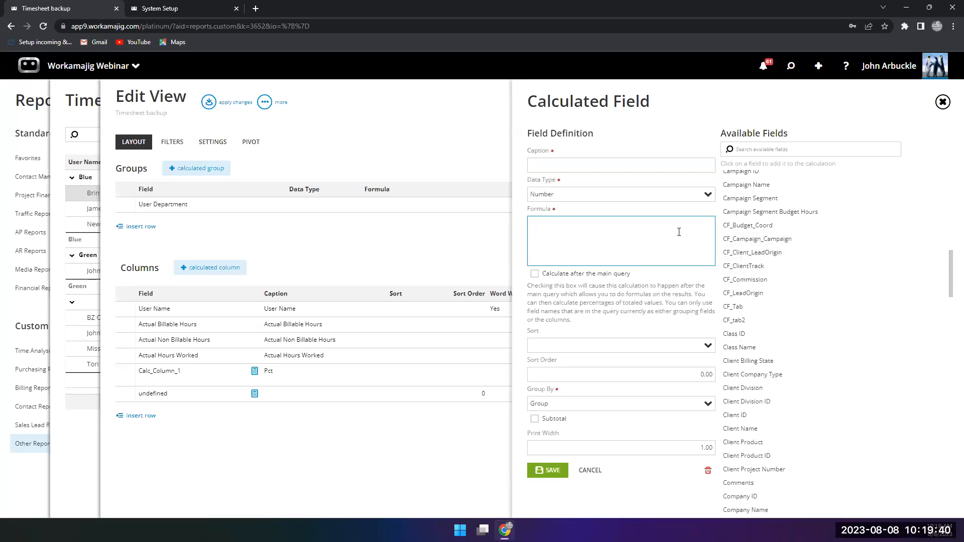
text($)
scroll(753, 269, up, 3)
scroll(756, 270, up, 5)
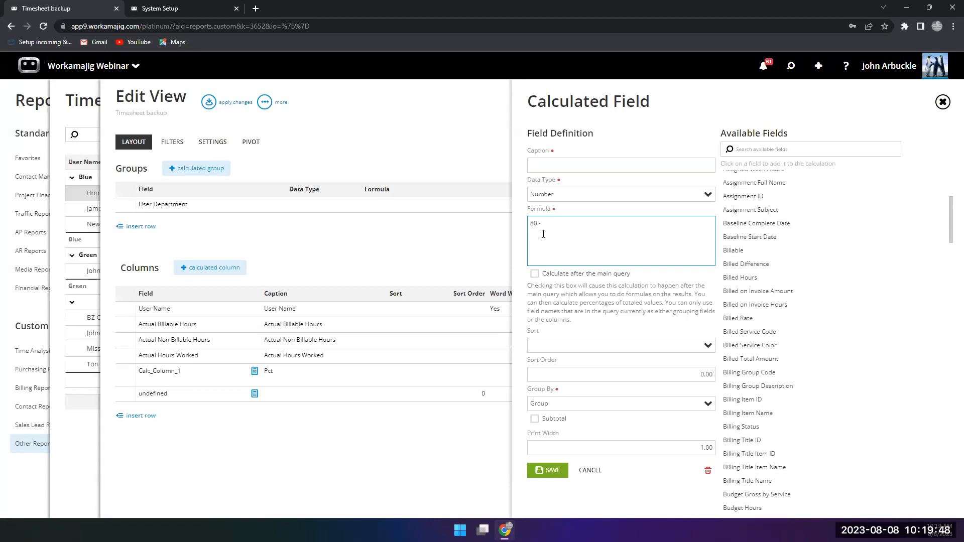
Step: Replace the new column's formula with 160 - [Actual Hours Worked]
drag(542, 226, 519, 226)
text(0160)
key(BackSpace)
key(BackSpace)
key(BackSpace)
text(1)
scroll(747, 337, up, 4)
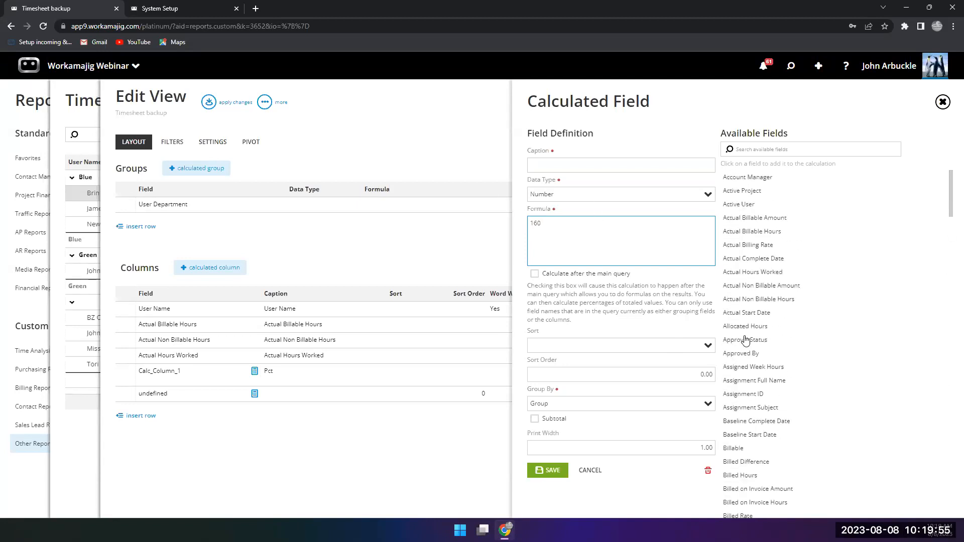
text(60 -)
click(748, 271)
click(547, 225)
key(BackSpace)
Step: Caption the new calculated column Remaining, set it to calculate after the main query, and save it
click(559, 165)
text(Remaining)
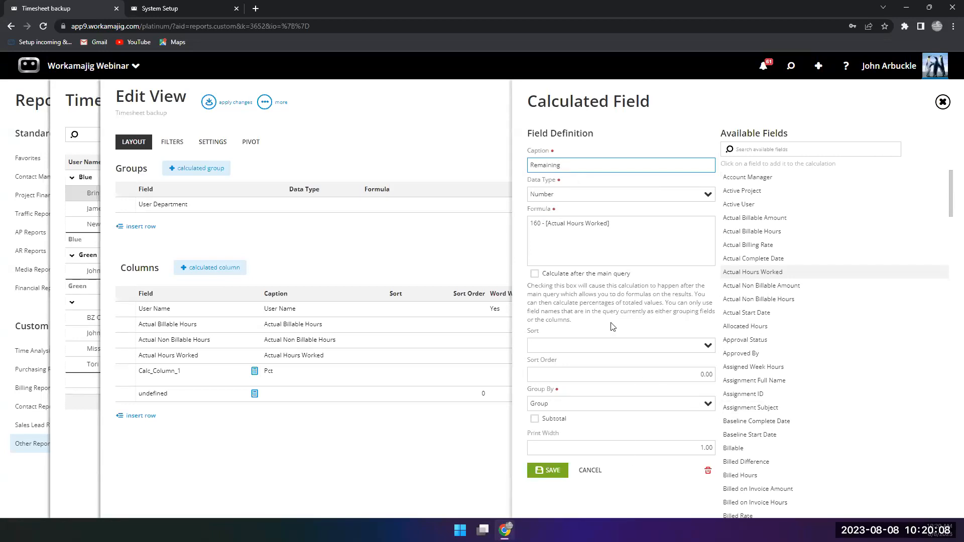
click(535, 274)
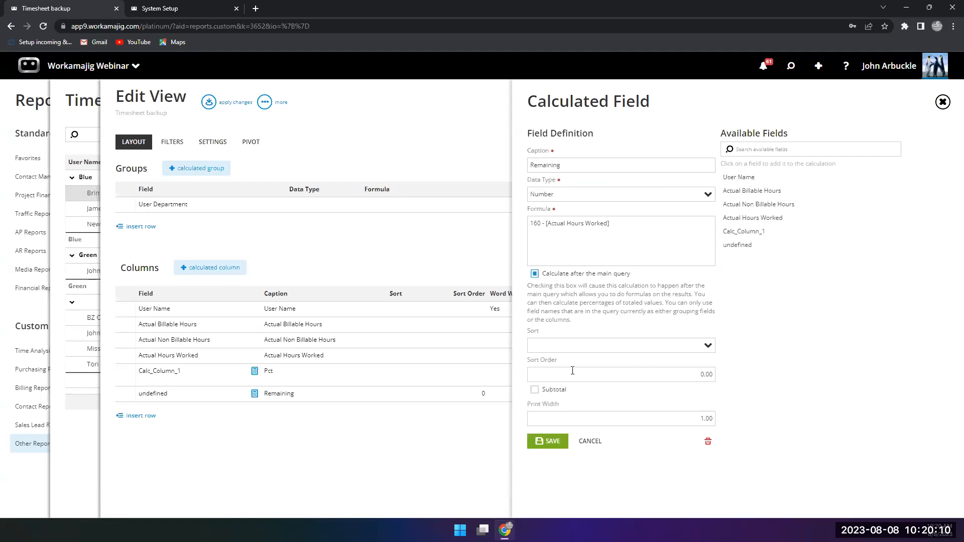
click(546, 441)
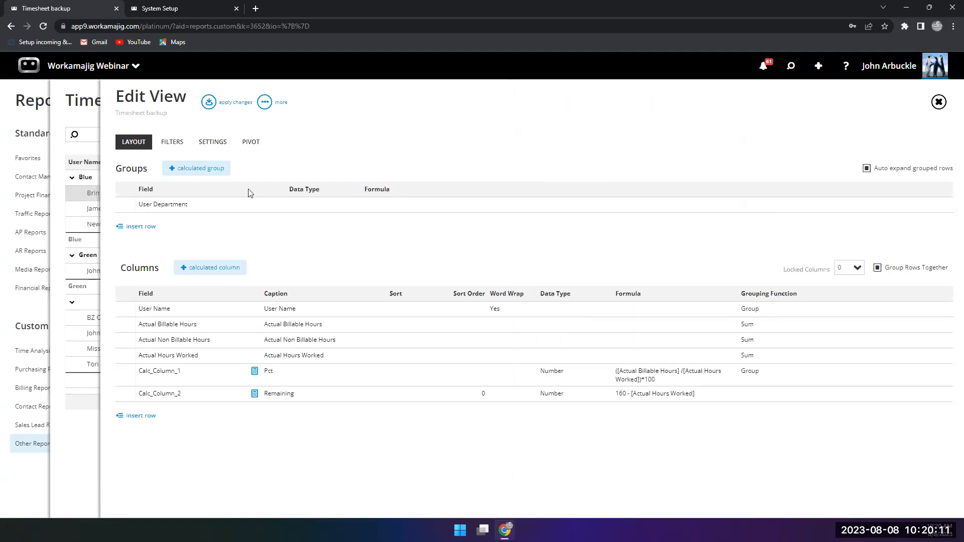
Step: Apply the layout with the Remaining column and rerun the search to show the remaining hours per user
click(229, 105)
click(346, 144)
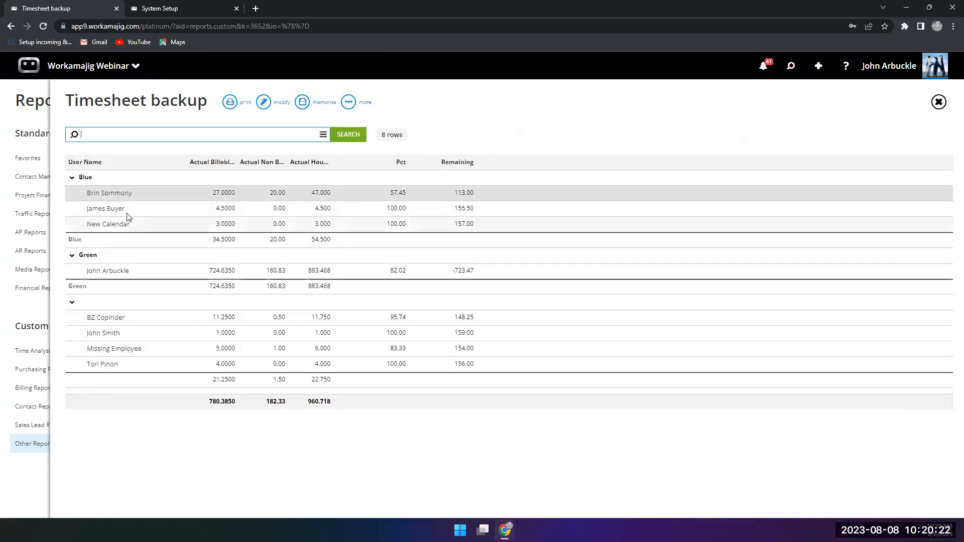
click(98, 197)
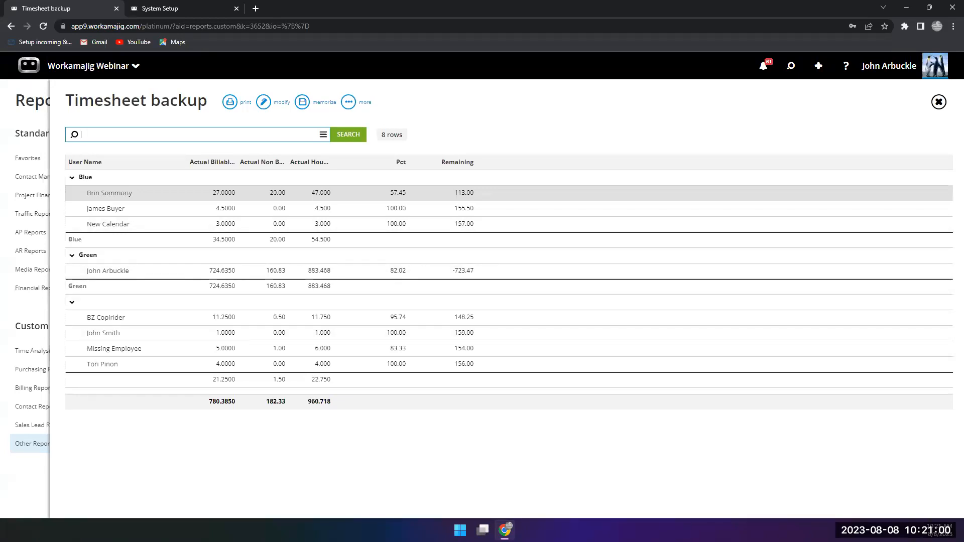
Step: Close the Timesheet backup report and search the report list for "time"
click(30, 319)
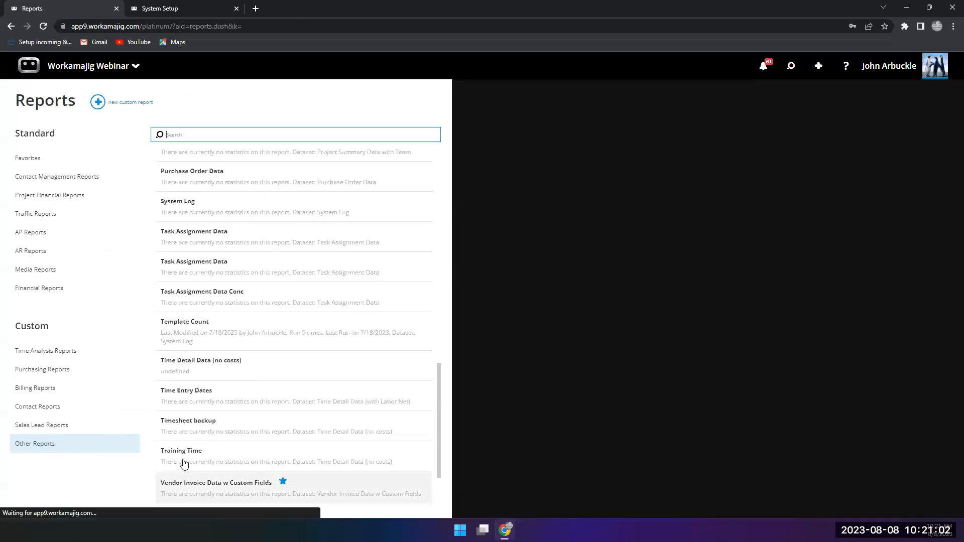
click(187, 424)
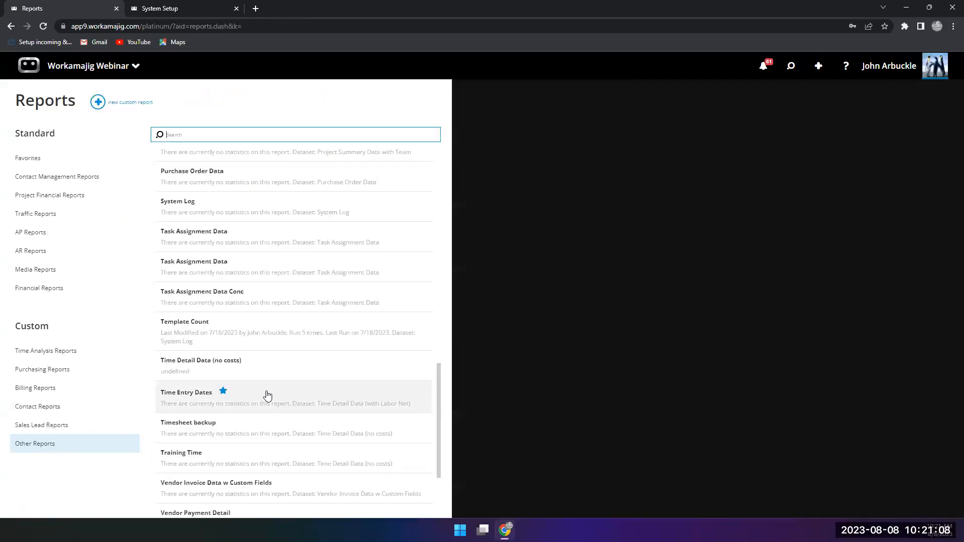
scroll(264, 394, down, 3)
click(201, 137)
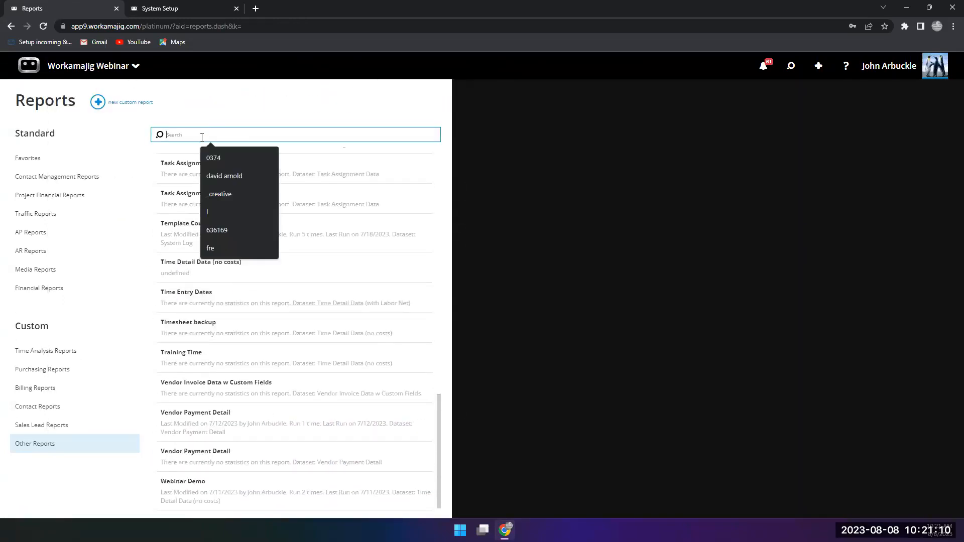
text(time)
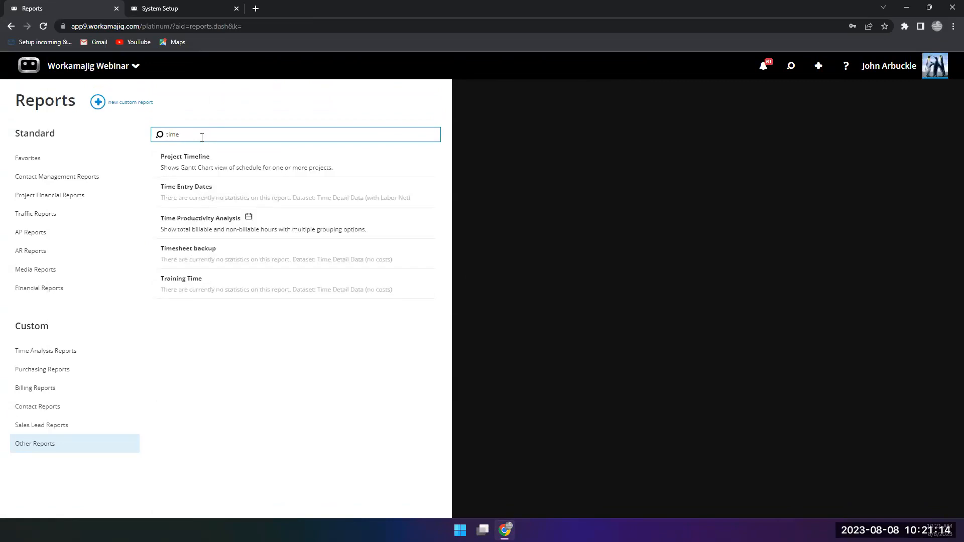
Step: Open the Training Time report, review its layout with the Jan calculated column, and run the report's search without criteria
click(189, 255)
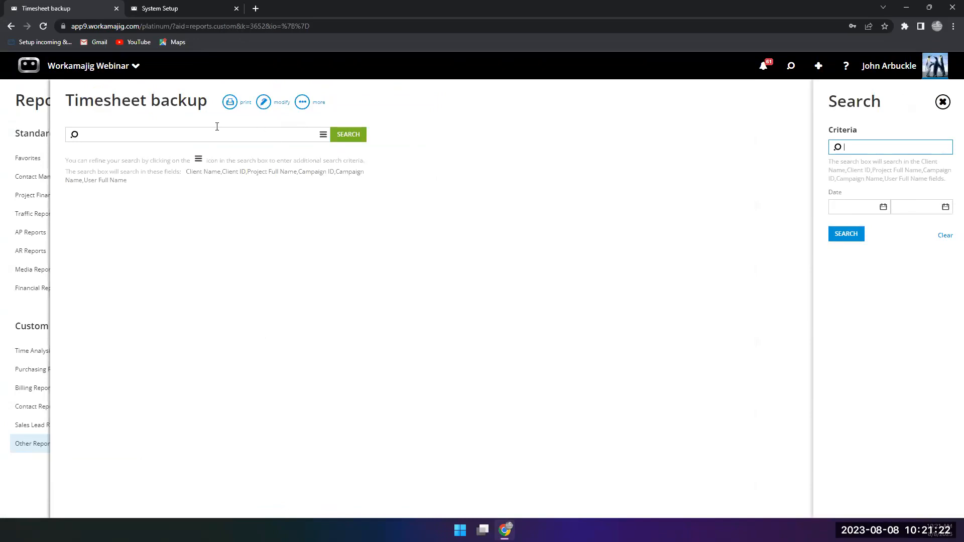
click(23, 310)
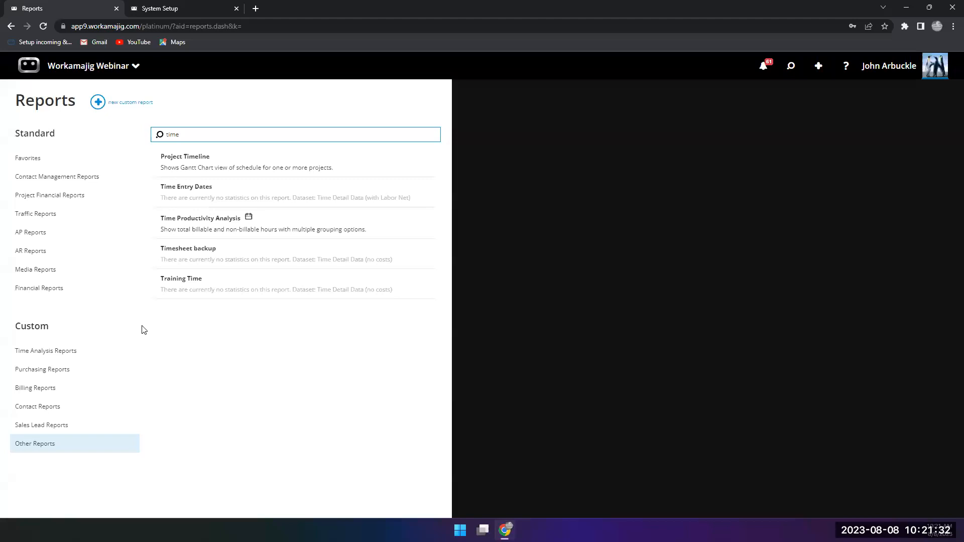
click(173, 285)
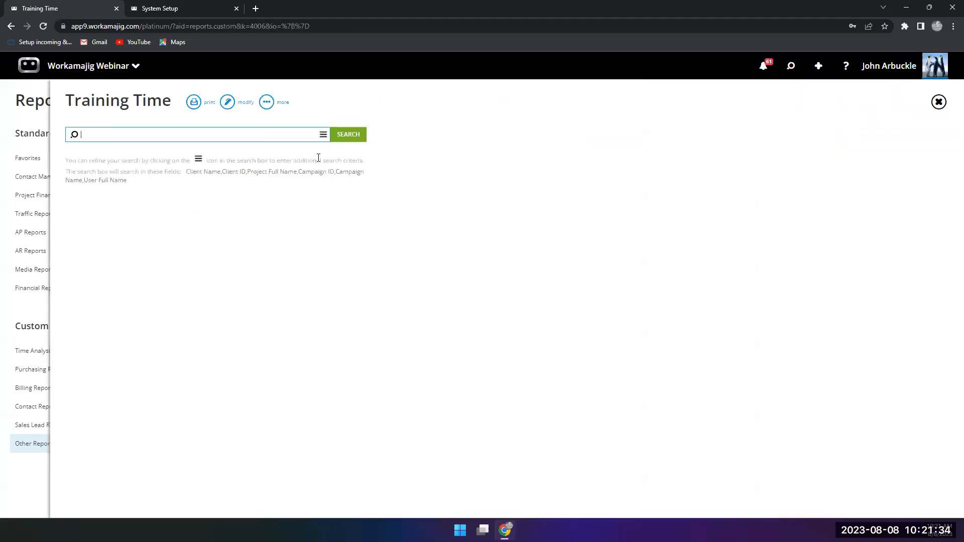
click(229, 104)
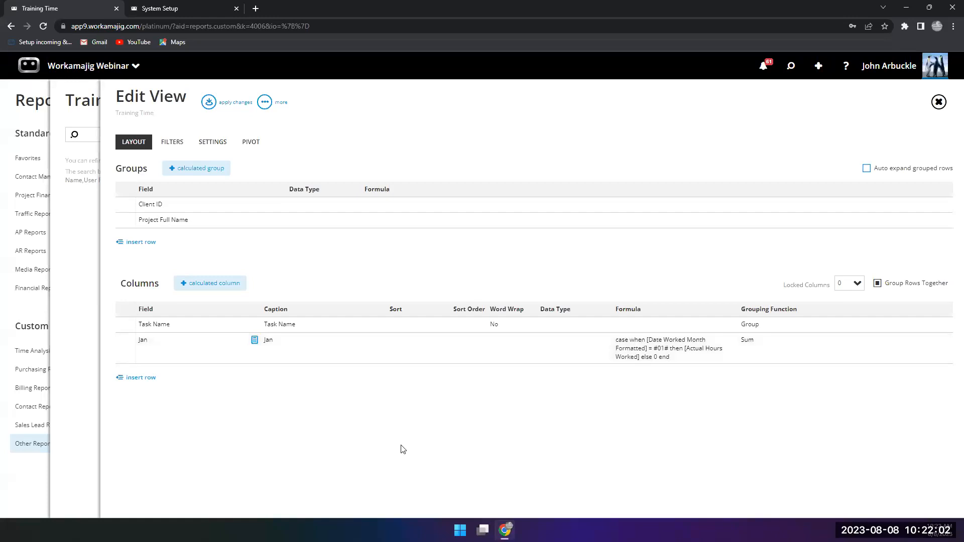
click(209, 102)
click(353, 134)
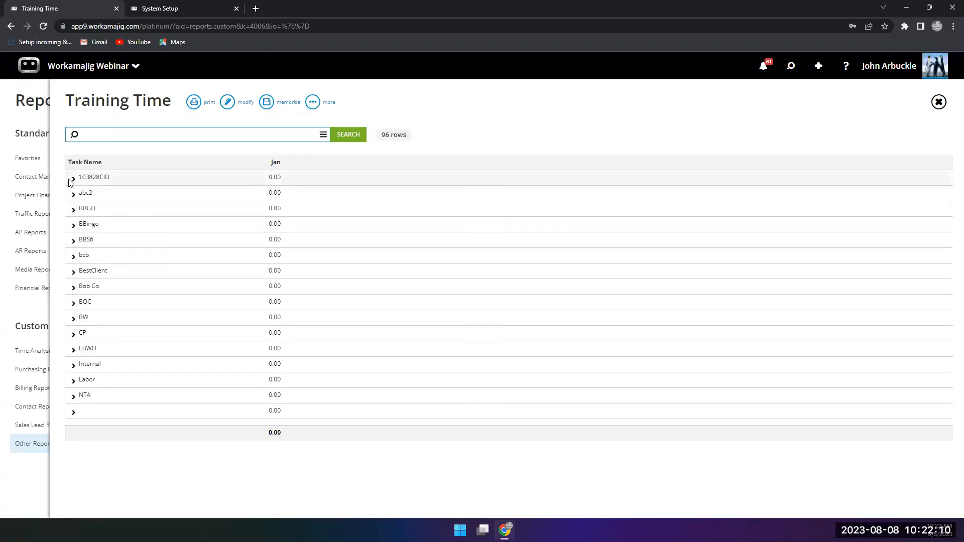
Step: Change the month in the Jan column's formula to #04#, set its data type to Number, and save the calculated field
click(236, 106)
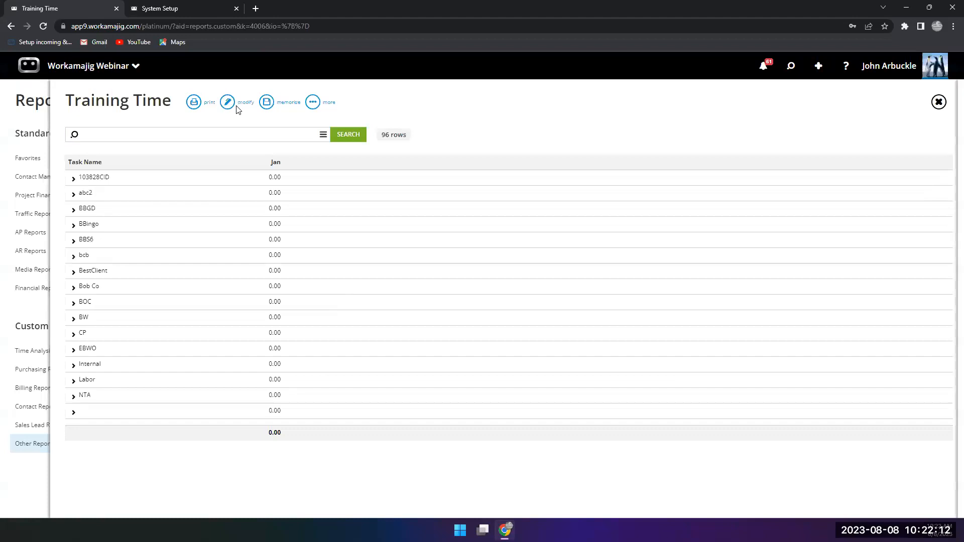
click(651, 341)
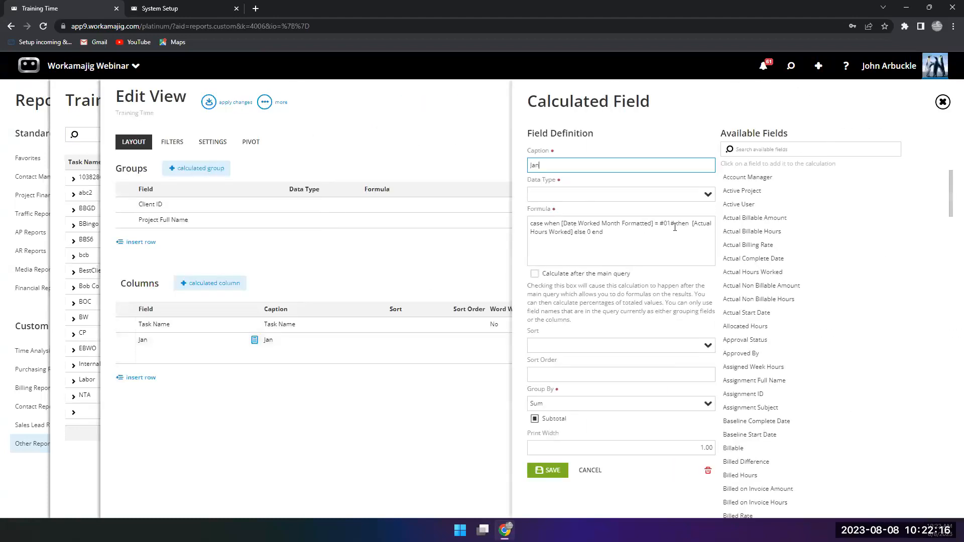
click(667, 222)
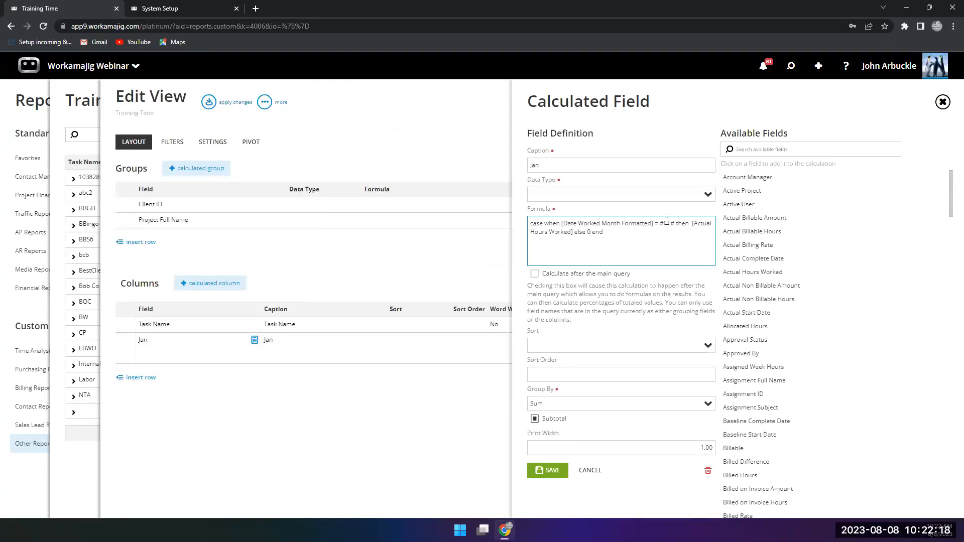
key(BackSpace)
text(4)
click(546, 470)
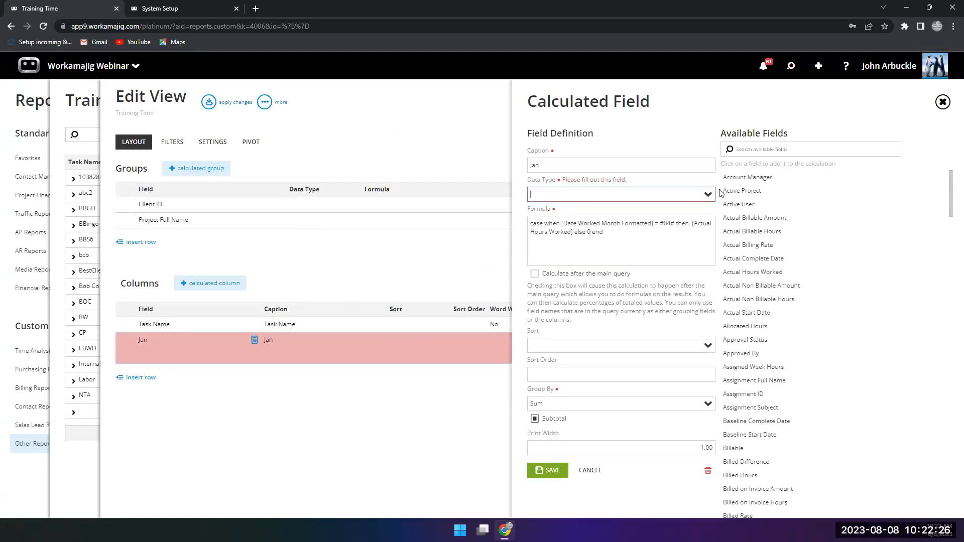
click(701, 197)
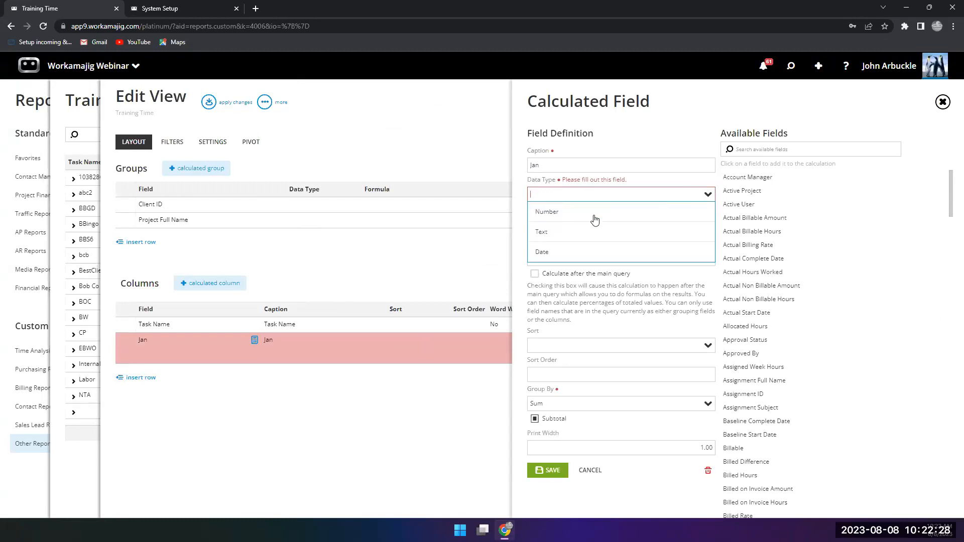
click(569, 210)
click(546, 470)
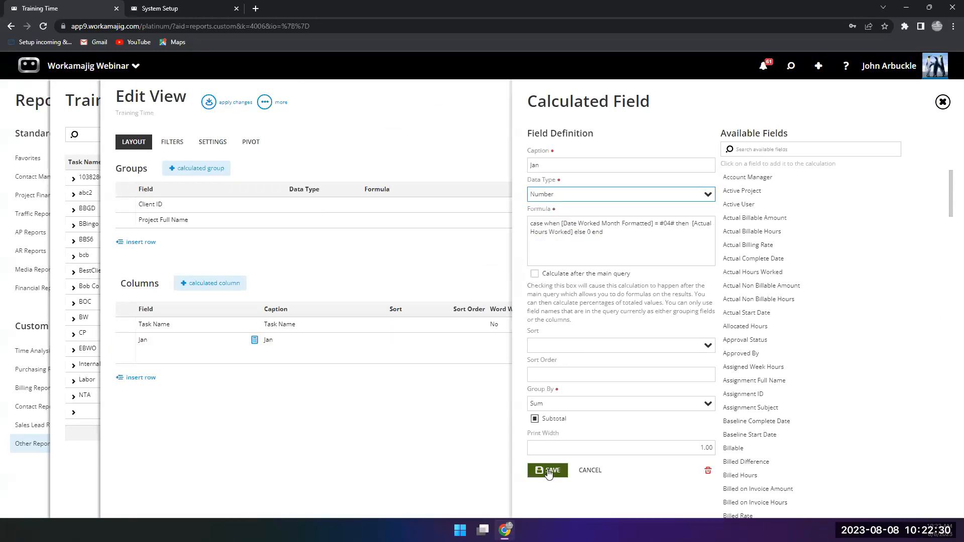
Step: Apply the layout and rerun the Training Time search, expand client abc2 and its Due Date Shows project, and close the report
click(227, 108)
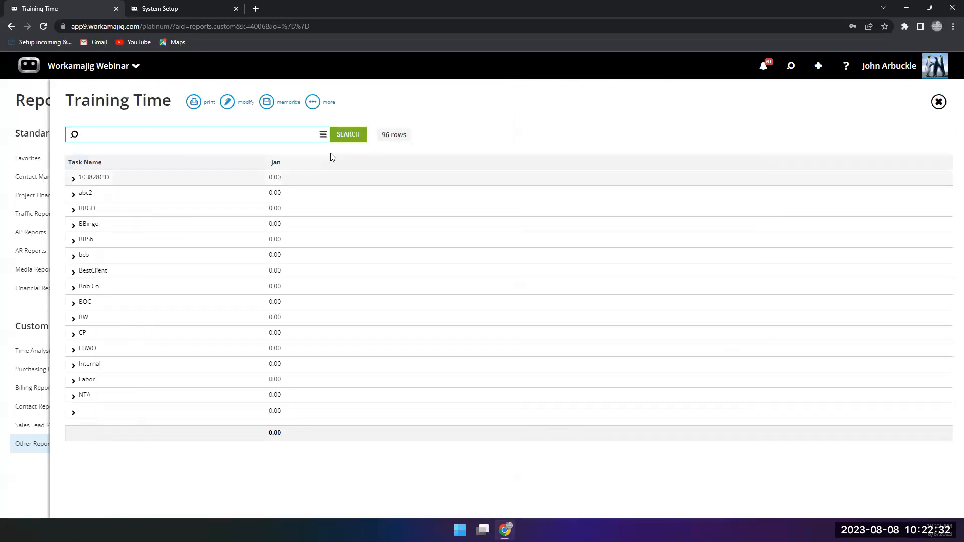
click(356, 139)
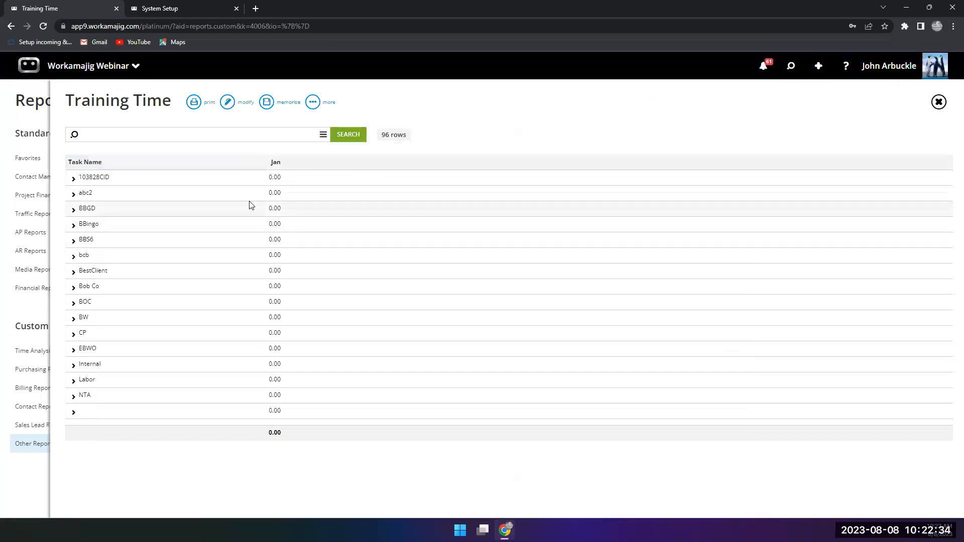
click(76, 194)
click(82, 209)
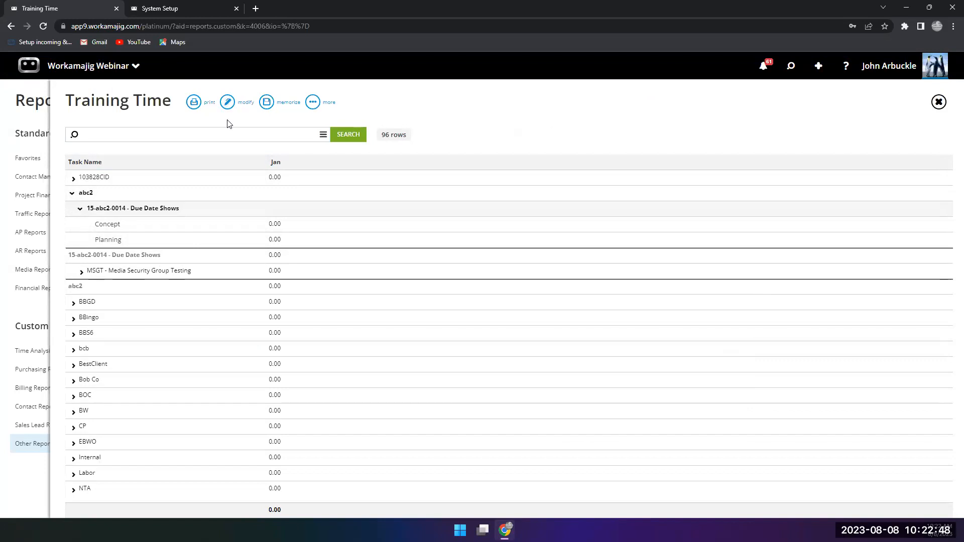
click(11, 131)
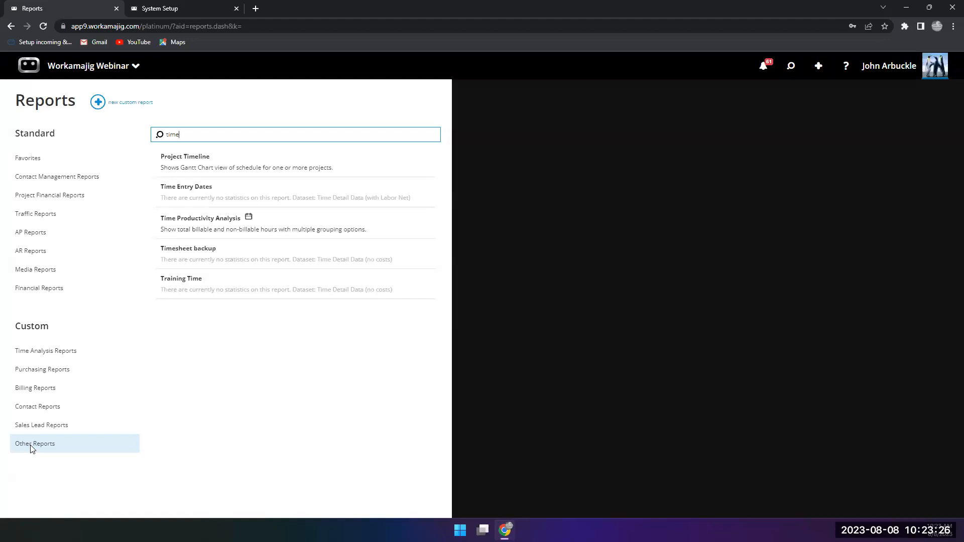
Step: Examine the layout of the My Assignments Billing report under Billing Reports, and return to the report list
click(44, 387)
click(182, 193)
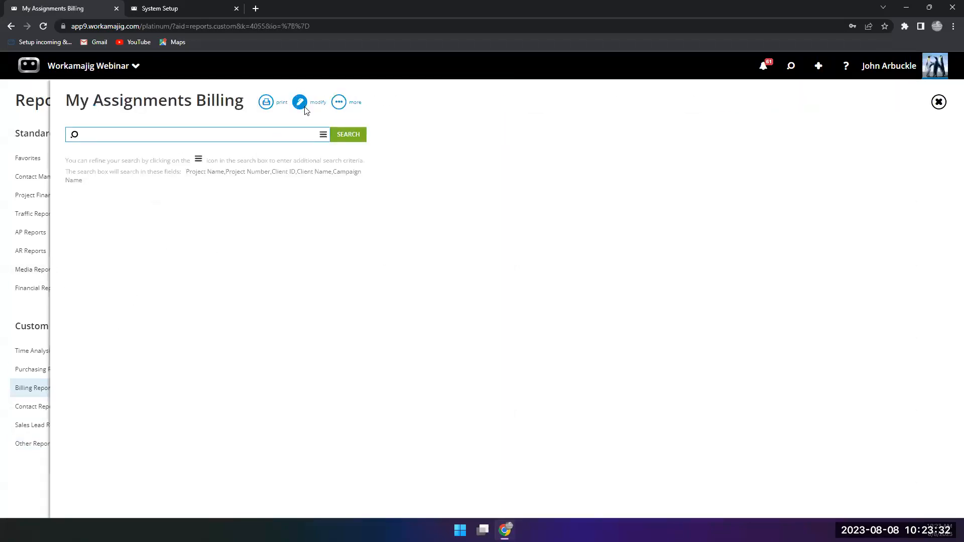
click(300, 107)
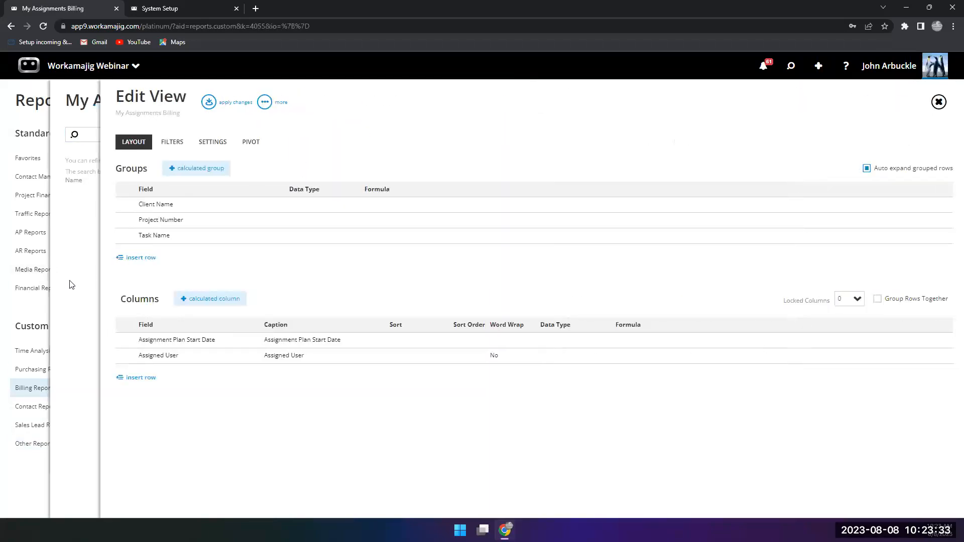
click(36, 321)
Step: Examine the calculated columns of the Project Cost Transaction Data (with Open Orders) report last run on 7/25/2023 under Other Reports, and close it
click(21, 450)
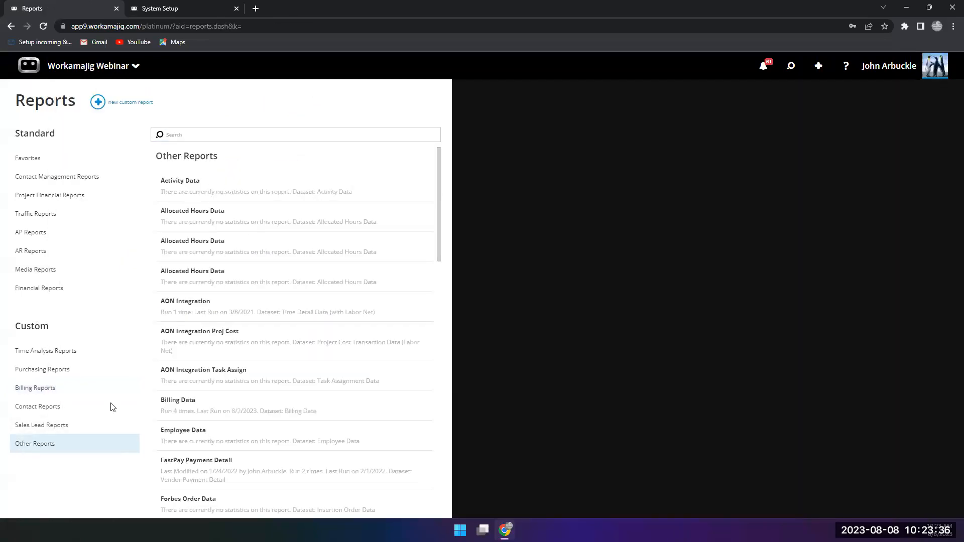
scroll(301, 336, down, 3)
scroll(302, 336, down, 4)
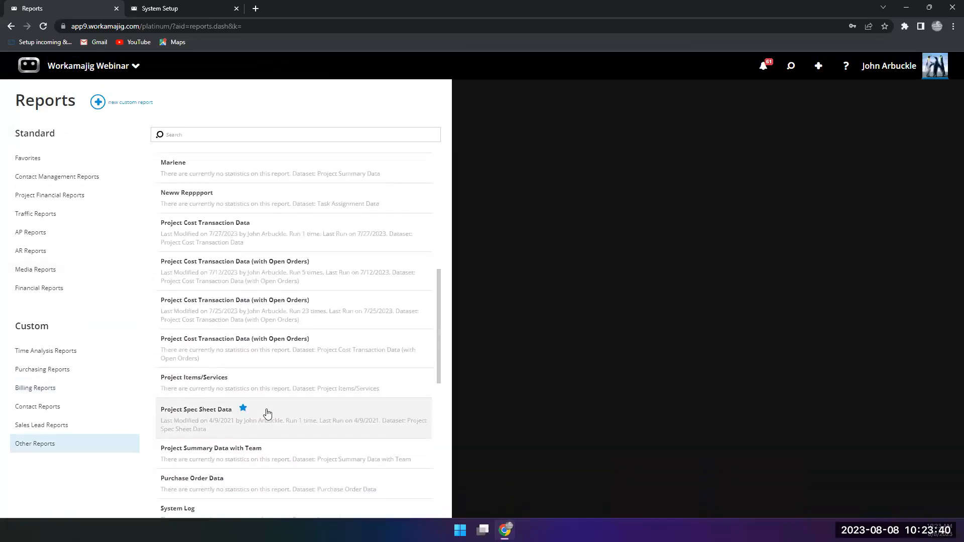
click(203, 307)
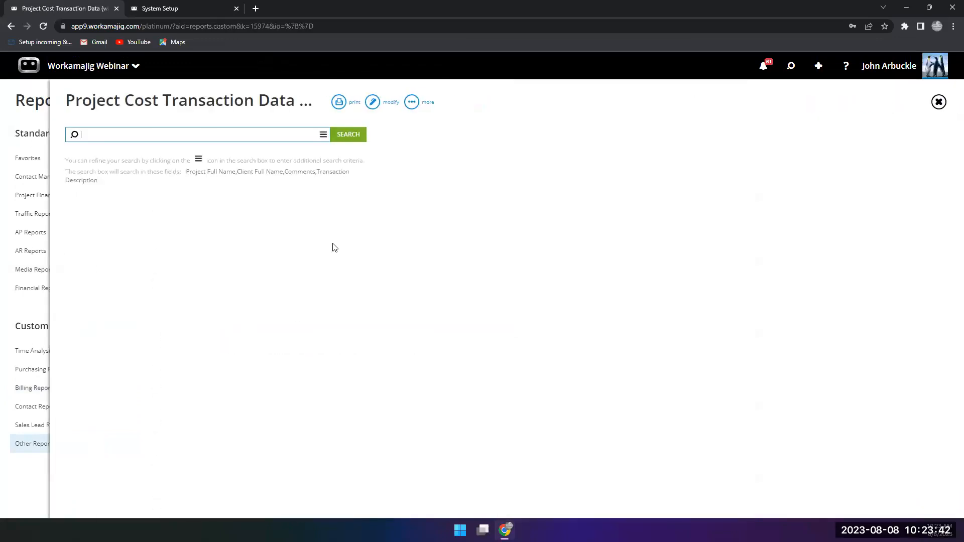
click(372, 103)
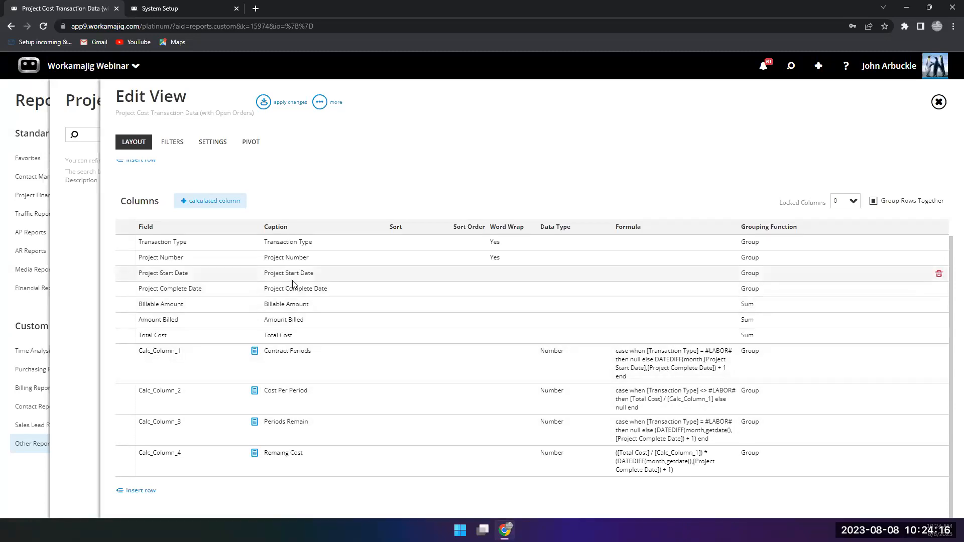
click(260, 104)
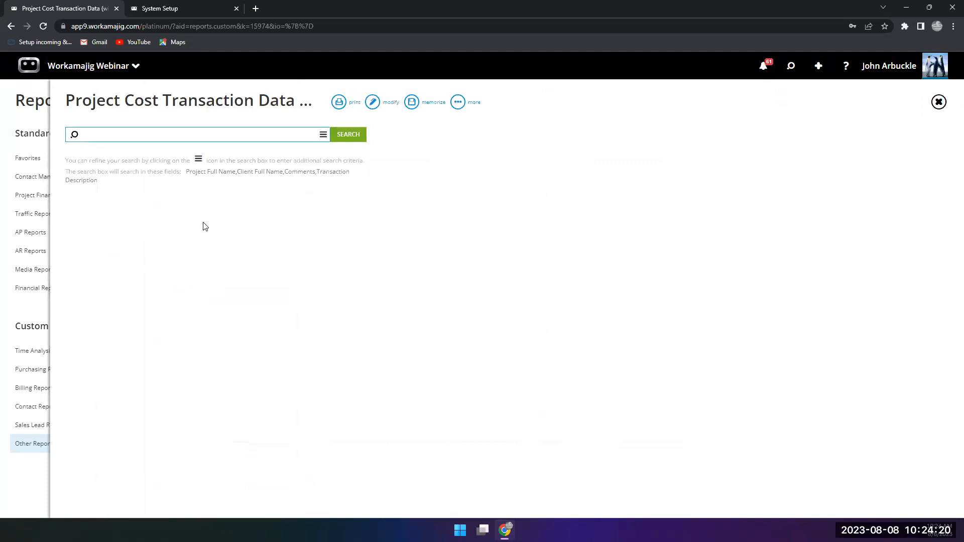
click(43, 305)
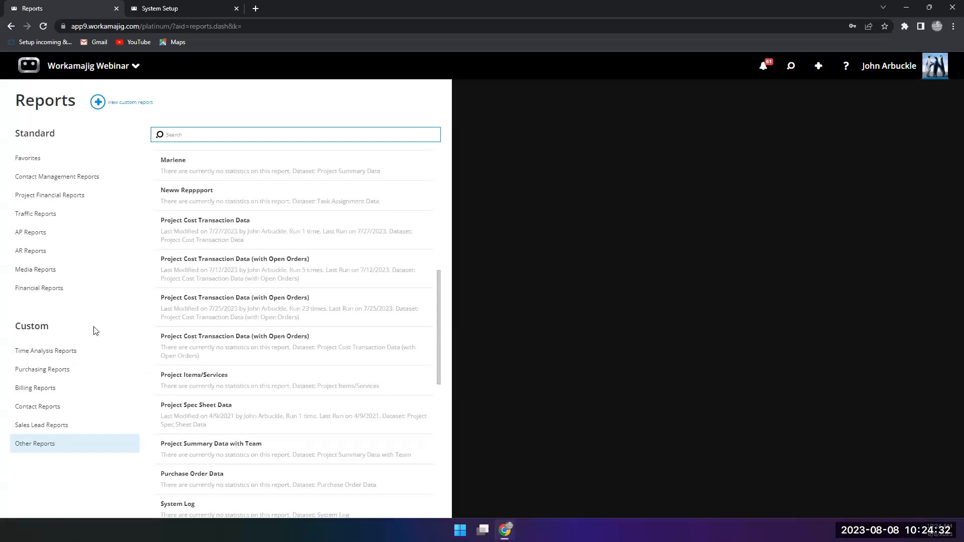
Step: Browse the standard report lists for the Financial, AR, AP, Traffic and Project Financial categories
click(69, 290)
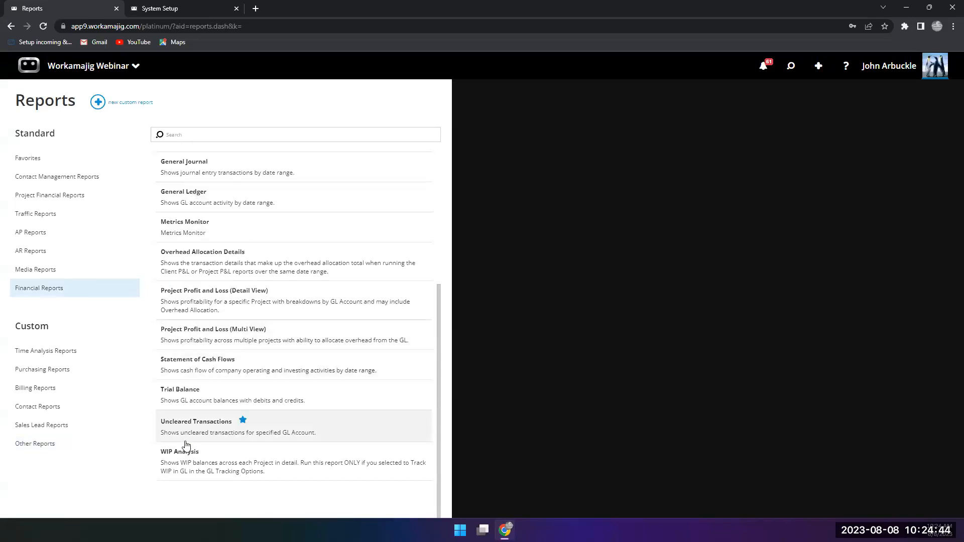
scroll(191, 304, up, 5)
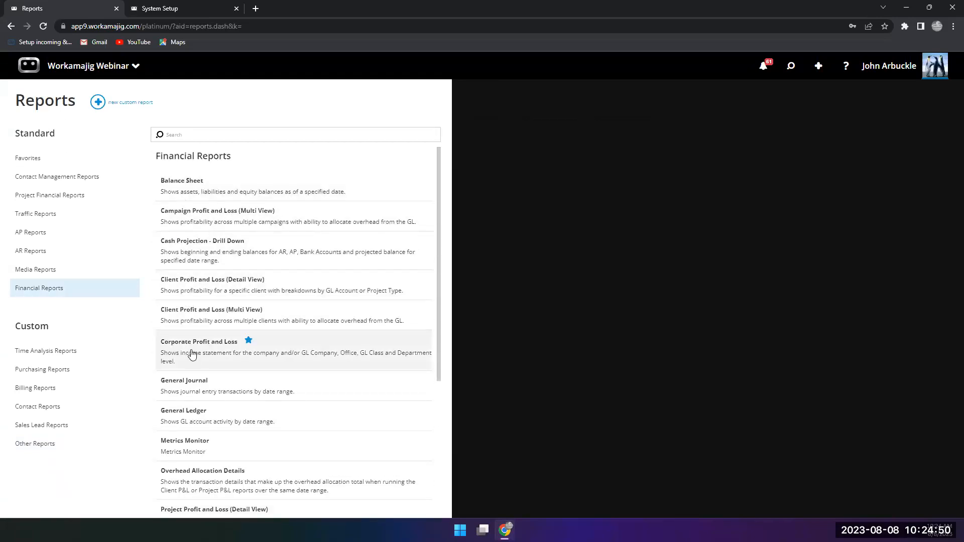
click(48, 250)
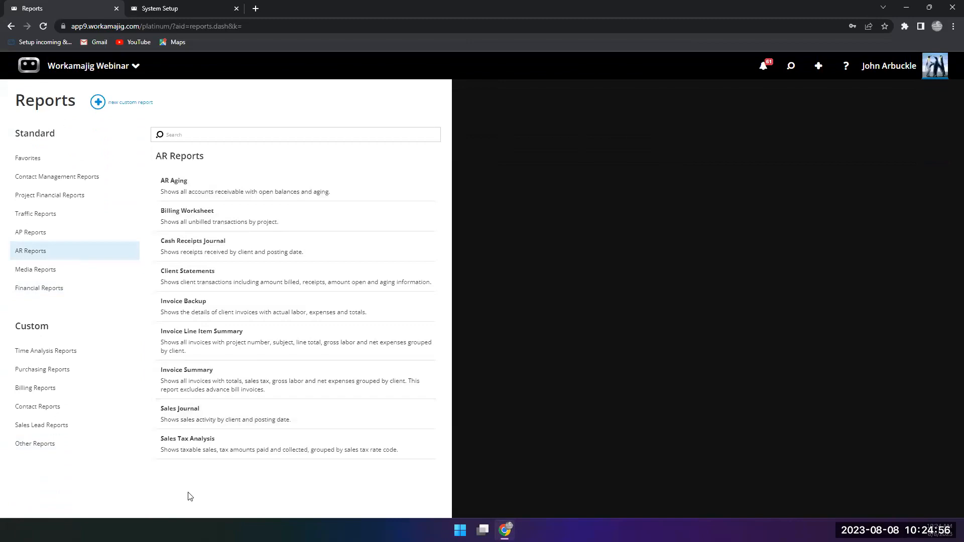
click(55, 234)
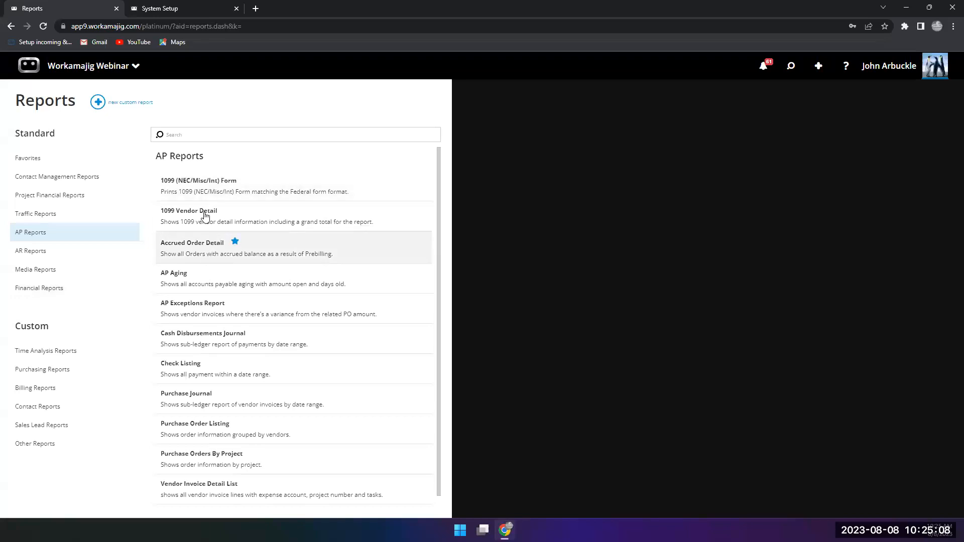
click(36, 215)
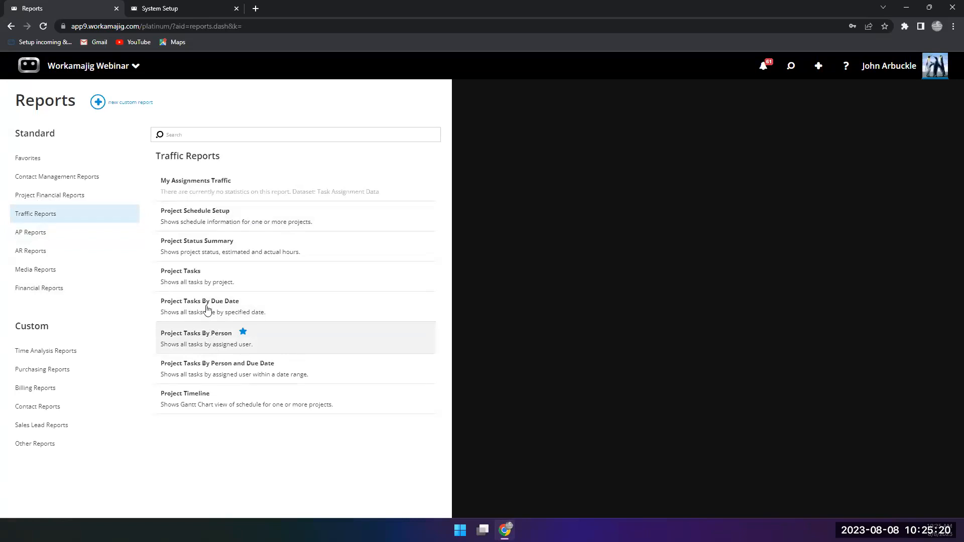
click(36, 197)
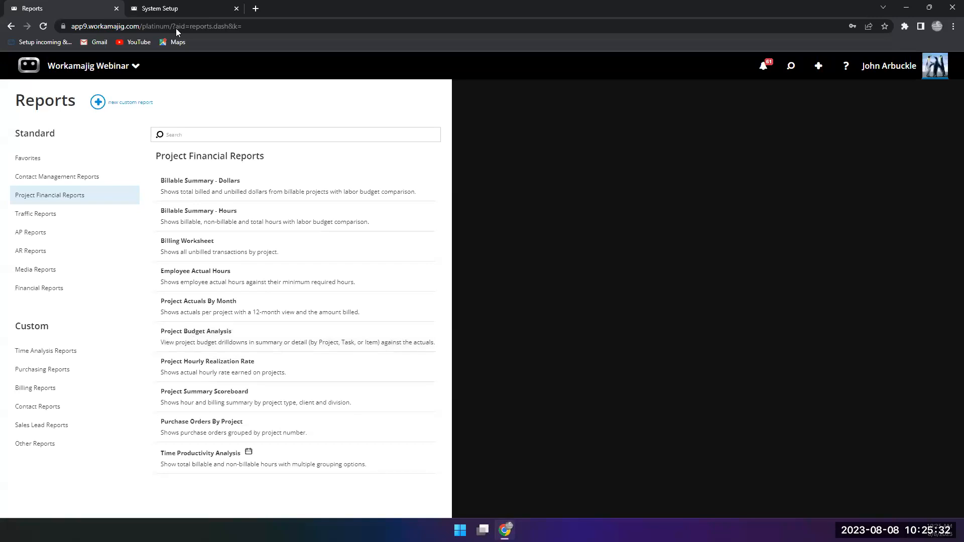
Step: Open the All Projects view in the System Setup session, run its search, and expand the Best of Class client
click(175, 10)
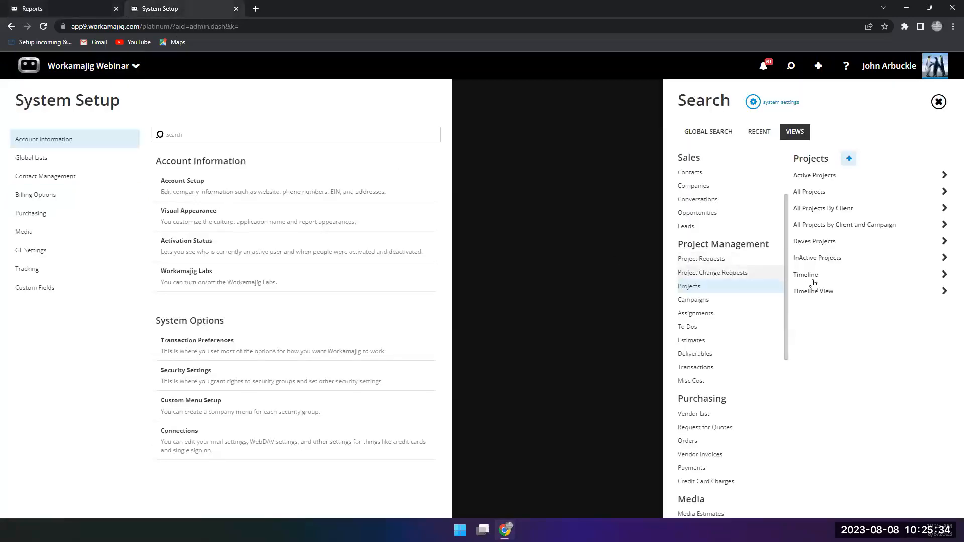
click(808, 193)
click(398, 137)
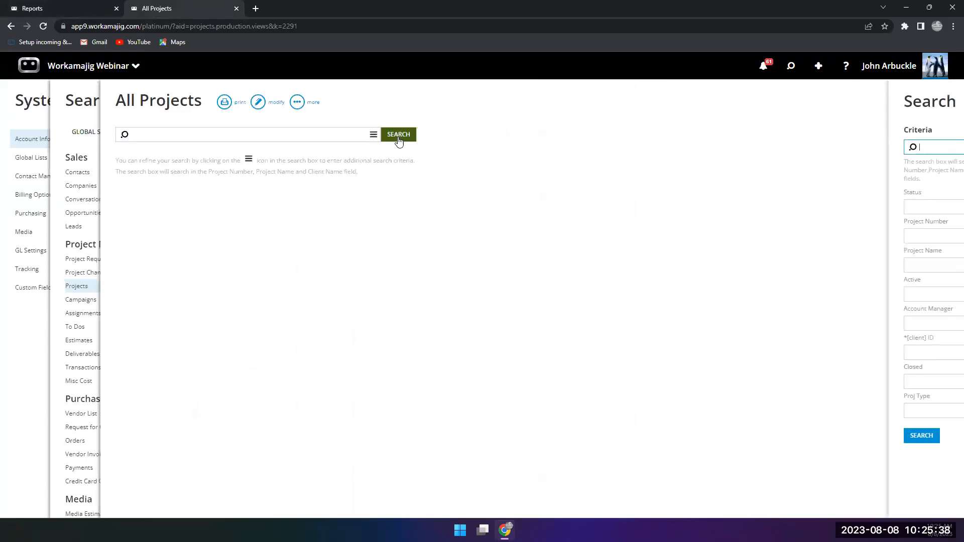
click(155, 196)
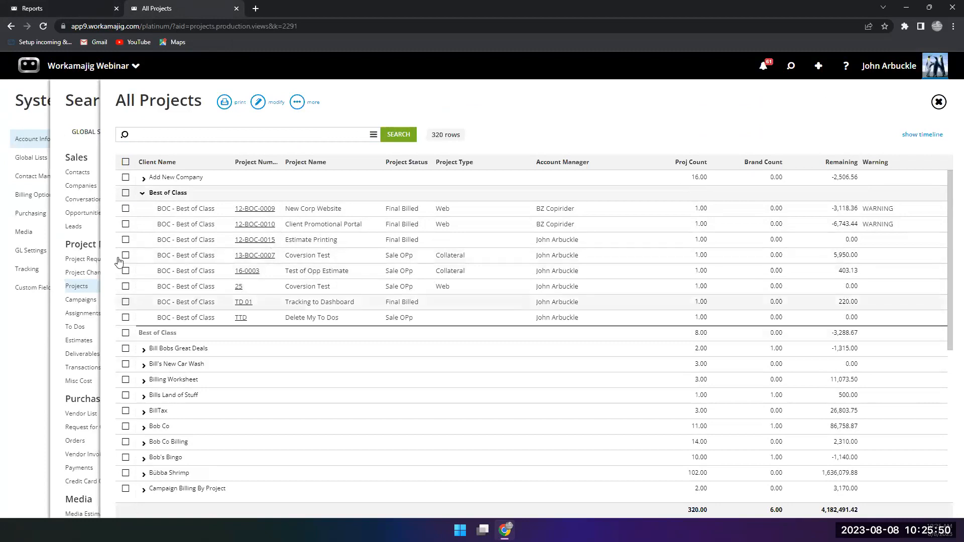
Step: Return to the Reports session and open the run criteria of the Project Budget Analysis report
click(79, 7)
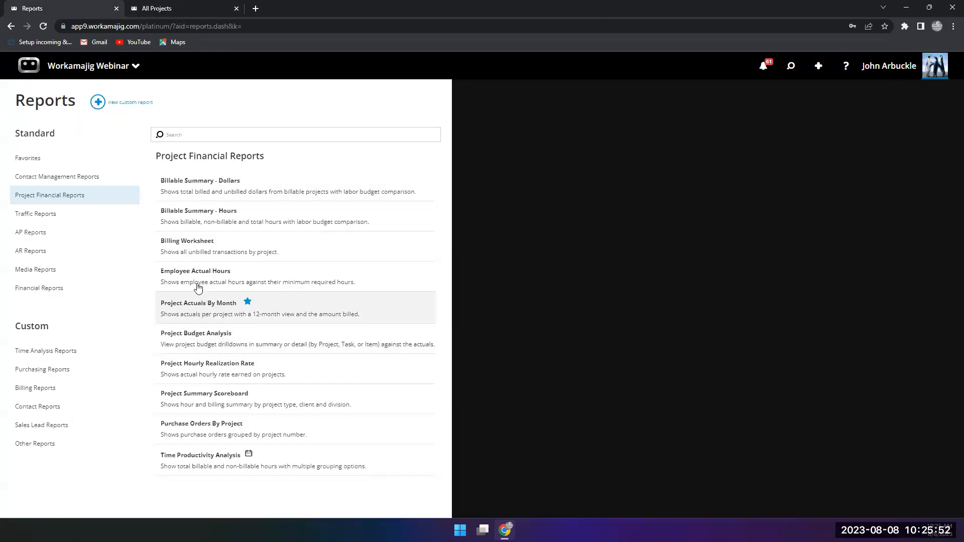
click(195, 346)
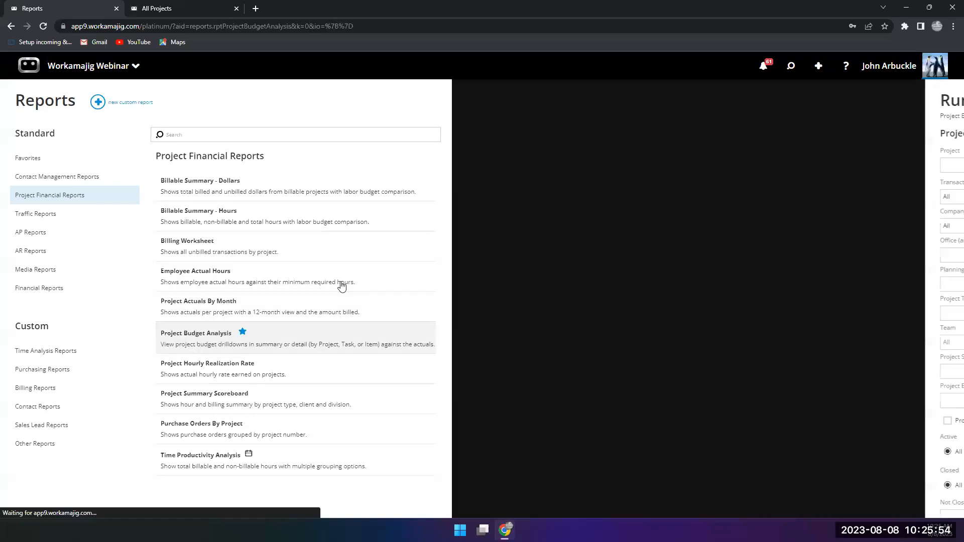
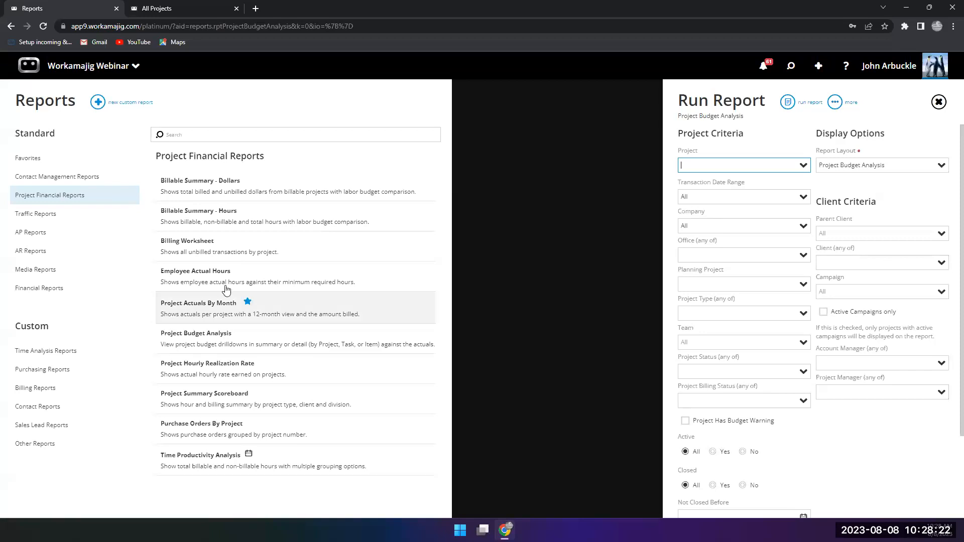
Step: Open the All Contacts view from the salesperson Contacts area
click(109, 69)
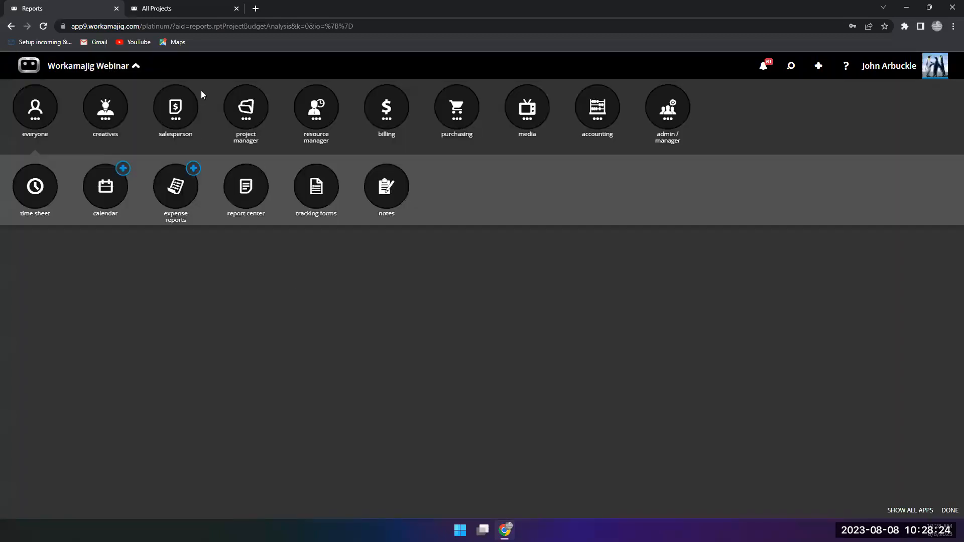
click(183, 117)
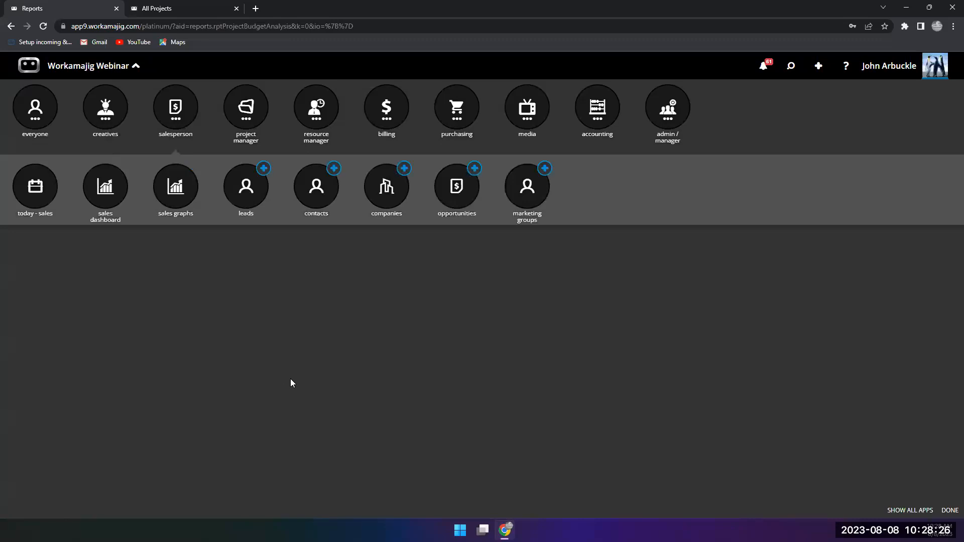
click(327, 195)
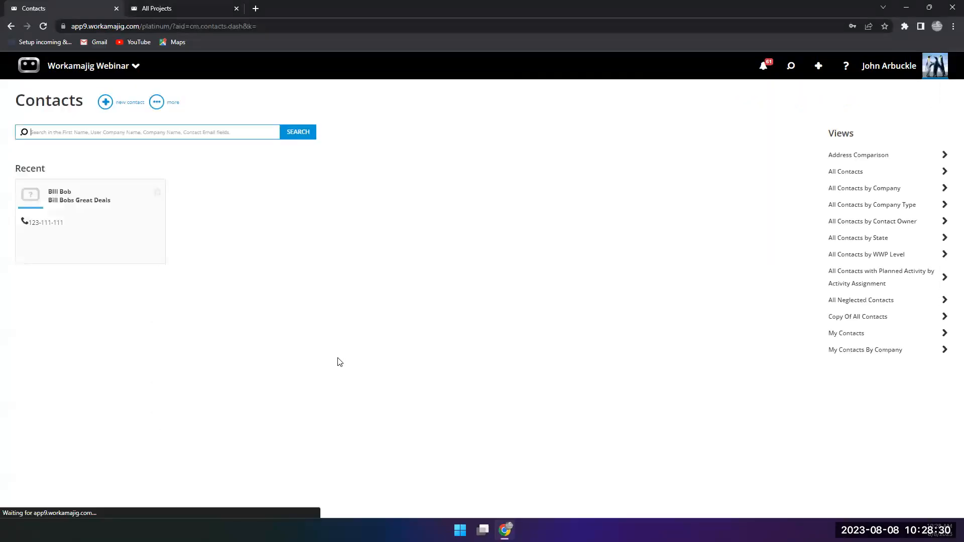
click(839, 172)
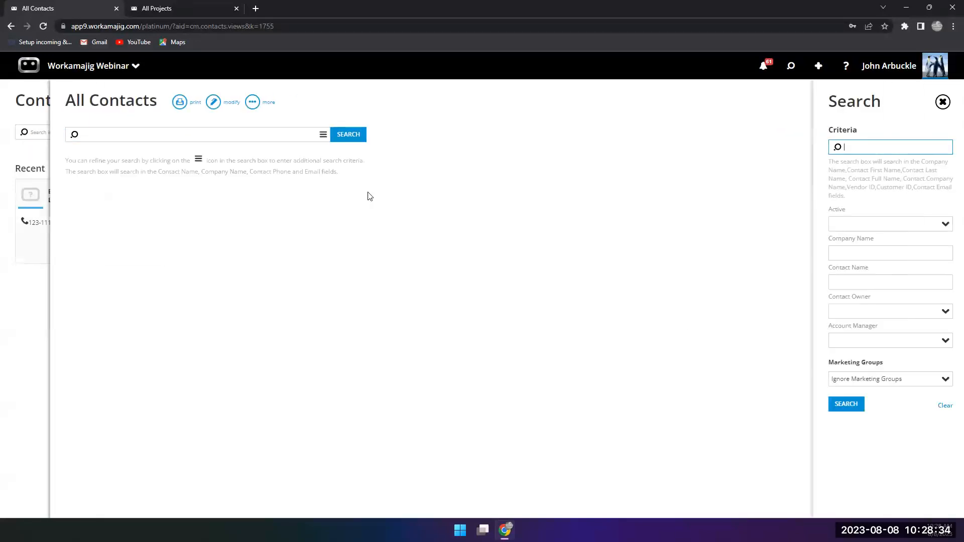
Step: Modify the All Contacts view by adding the Contractor field as a new last column
click(211, 107)
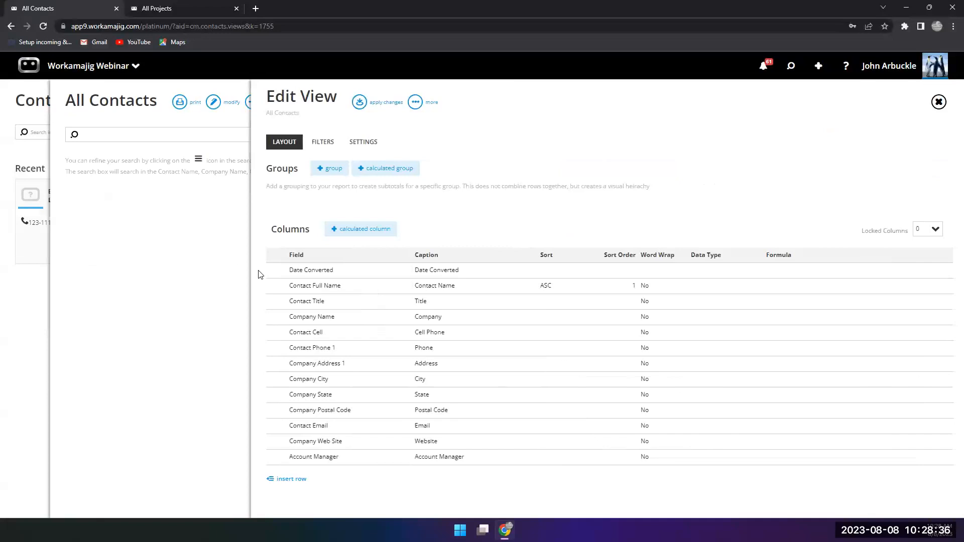
click(293, 479)
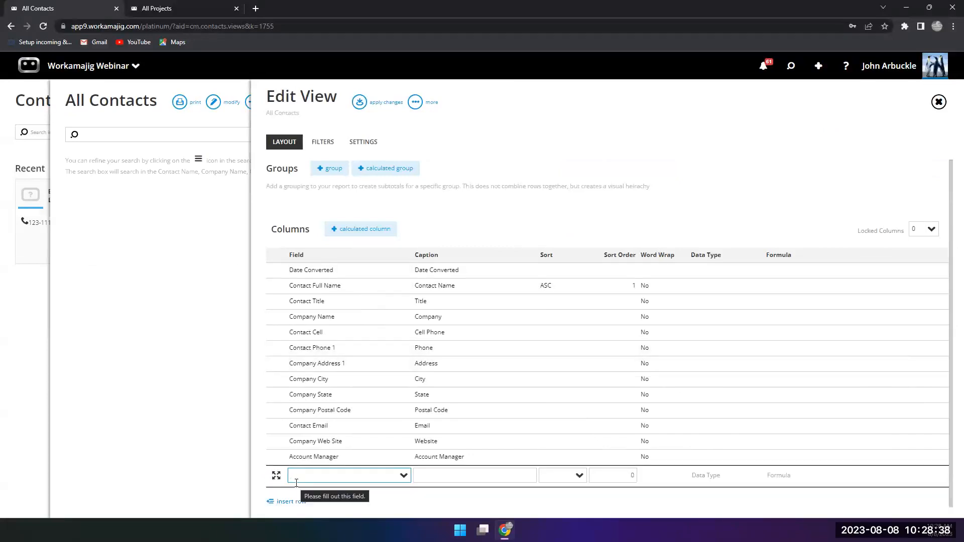
text(contr)
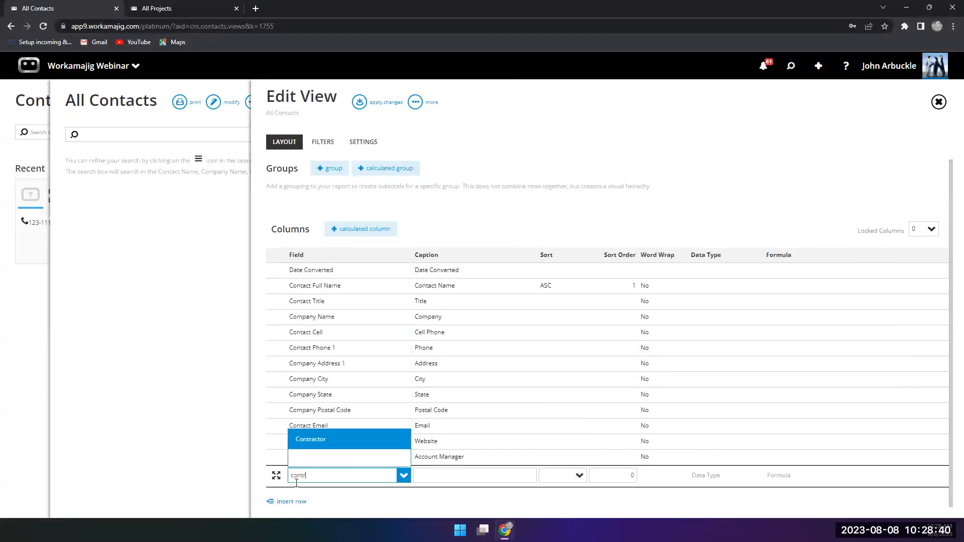
click(327, 439)
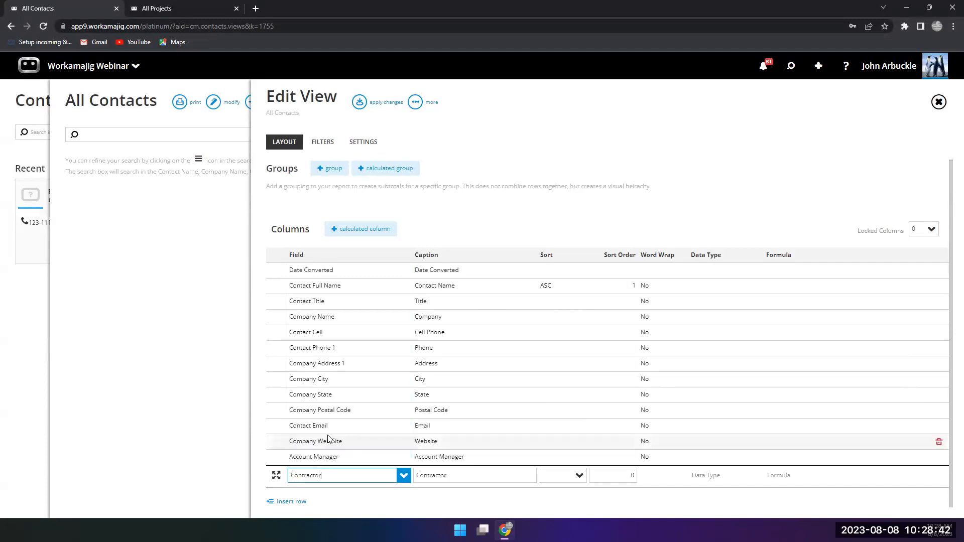
click(336, 498)
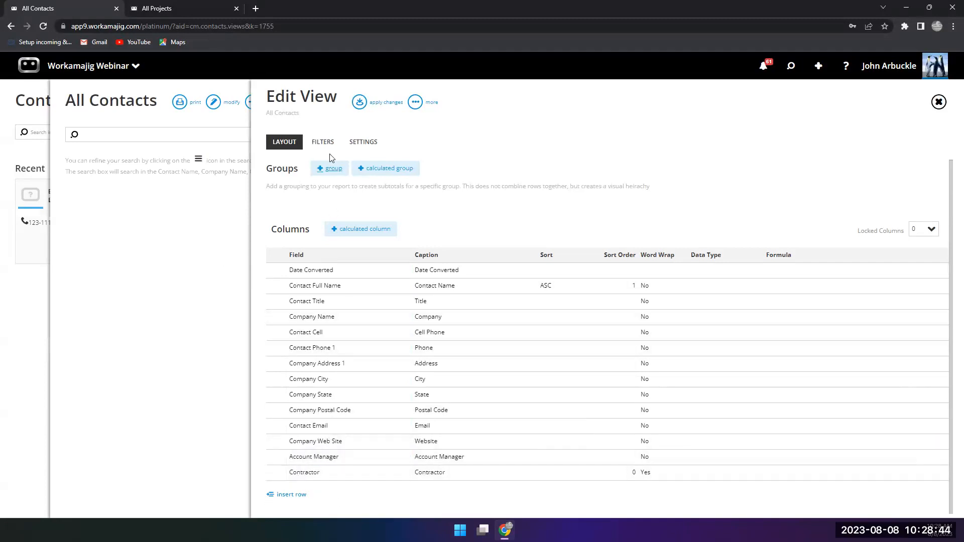
Step: Add a Contractor filter that prompts for values, and apply the changes to the All Contacts view
click(323, 142)
click(297, 287)
text(contra)
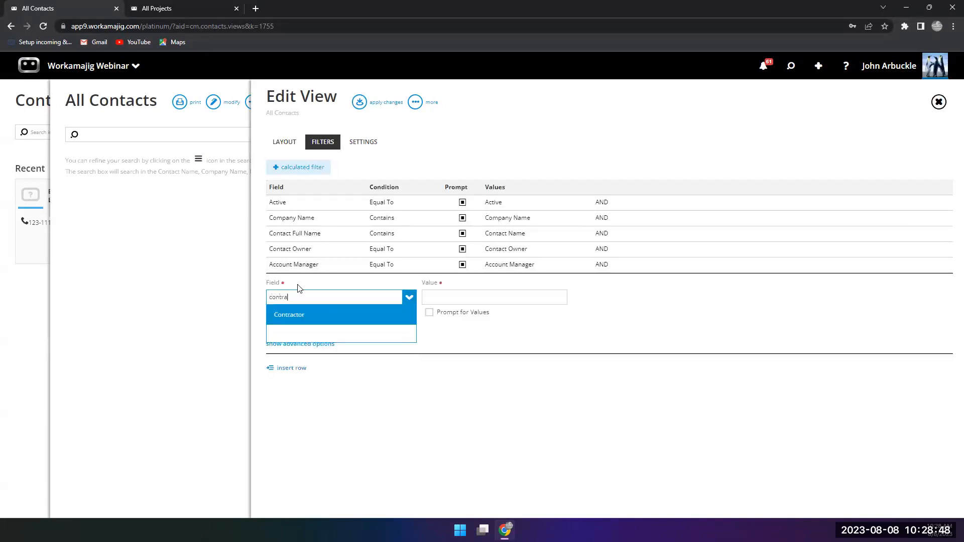
click(307, 316)
click(429, 313)
click(371, 103)
Step: Search the All Contacts view for contacts with Contractor equal to YES
click(323, 134)
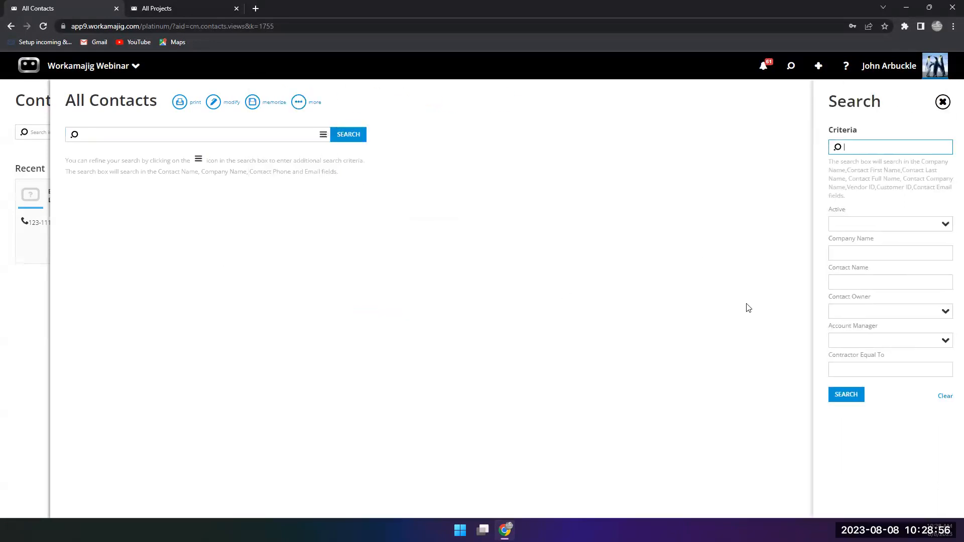
click(877, 372)
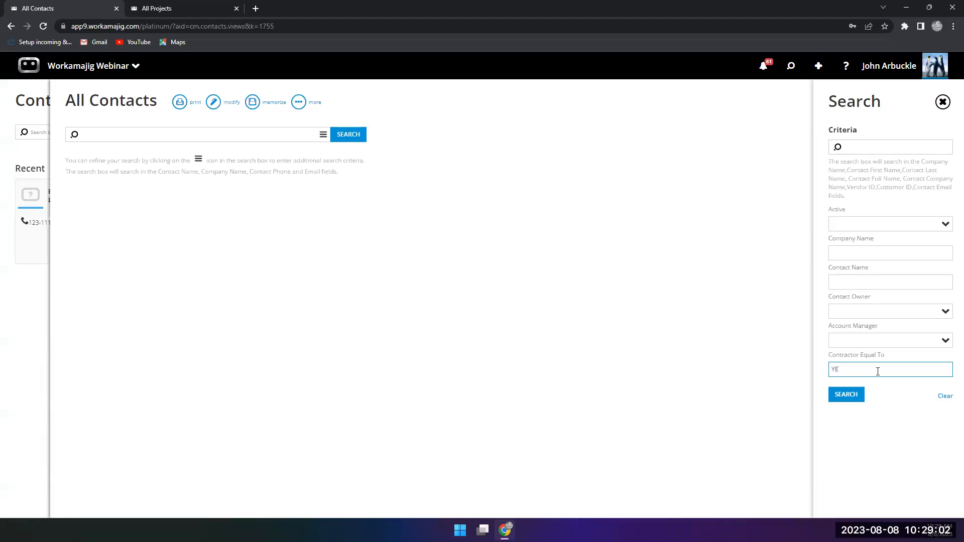
click(846, 396)
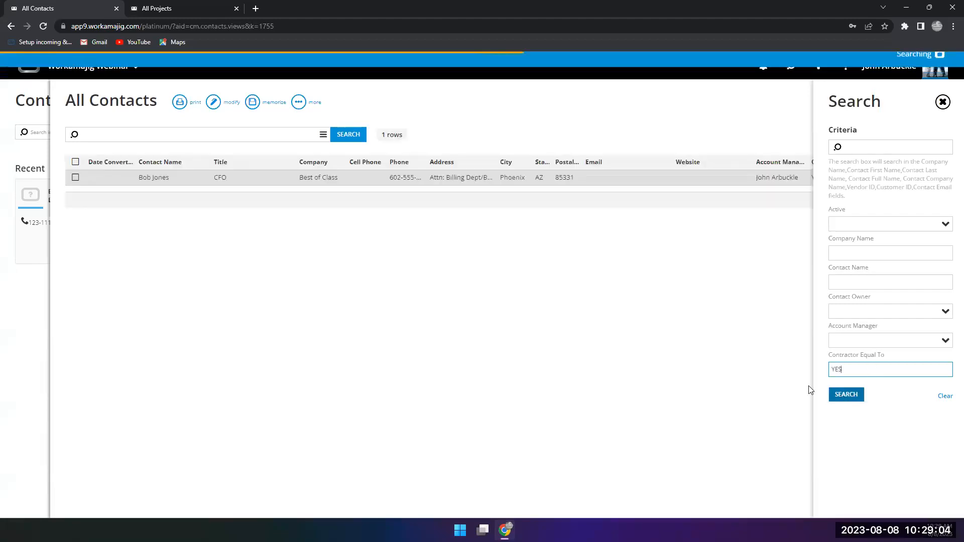
Step: Run the contact search without a Contractor value, and again with Contractor equal to NO
drag(847, 373, 790, 377)
key(BackSpace)
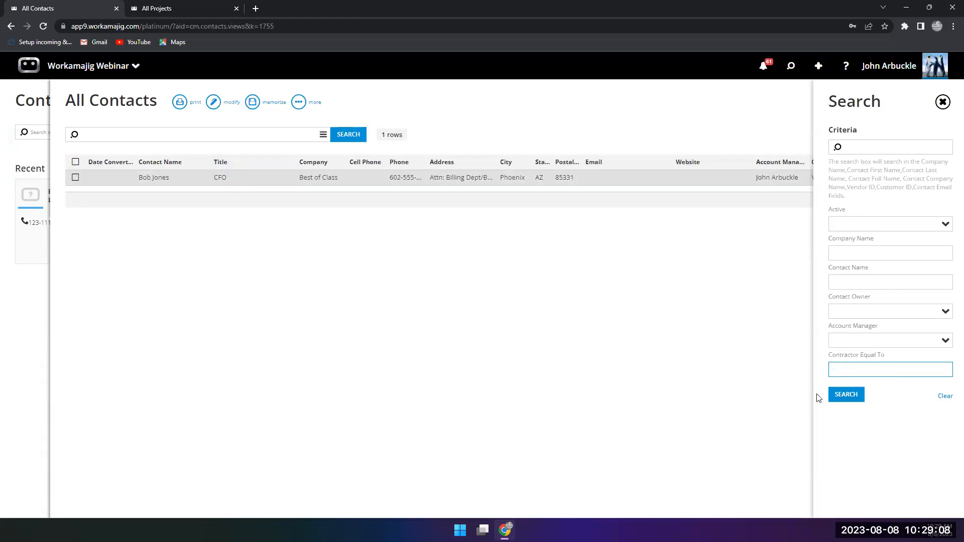
click(837, 396)
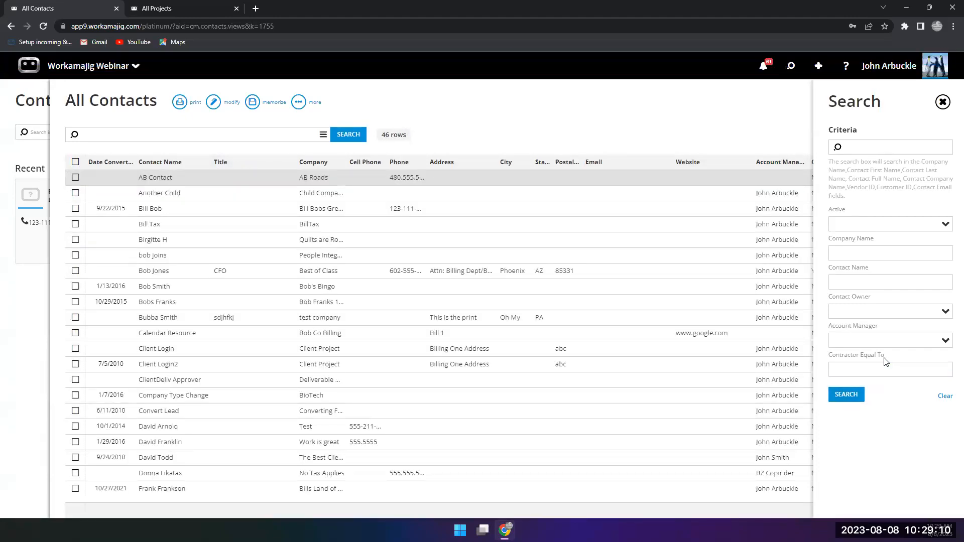
text(NO)
click(851, 397)
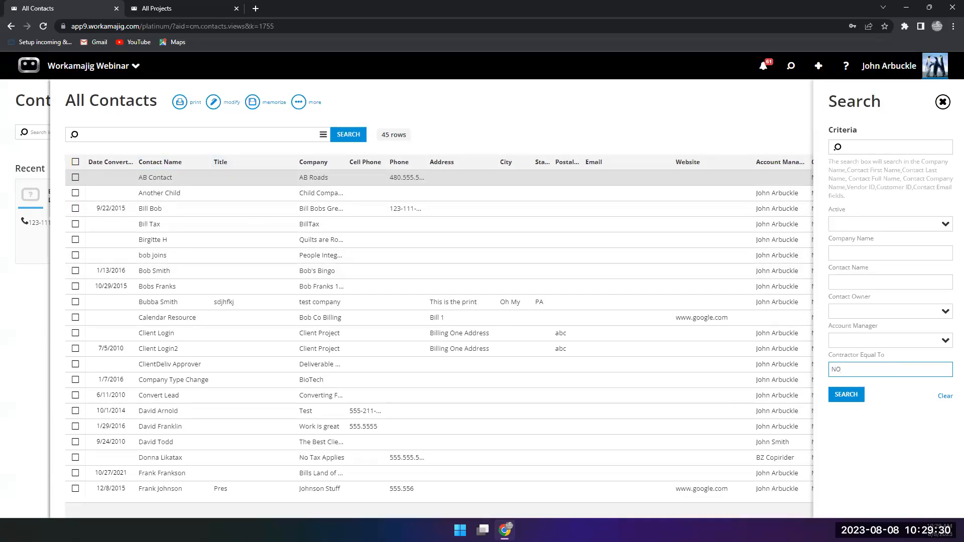
Step: Look at the bulk contact field updates for the Quilts company's contact, and review the All Contacts view's settings
click(78, 240)
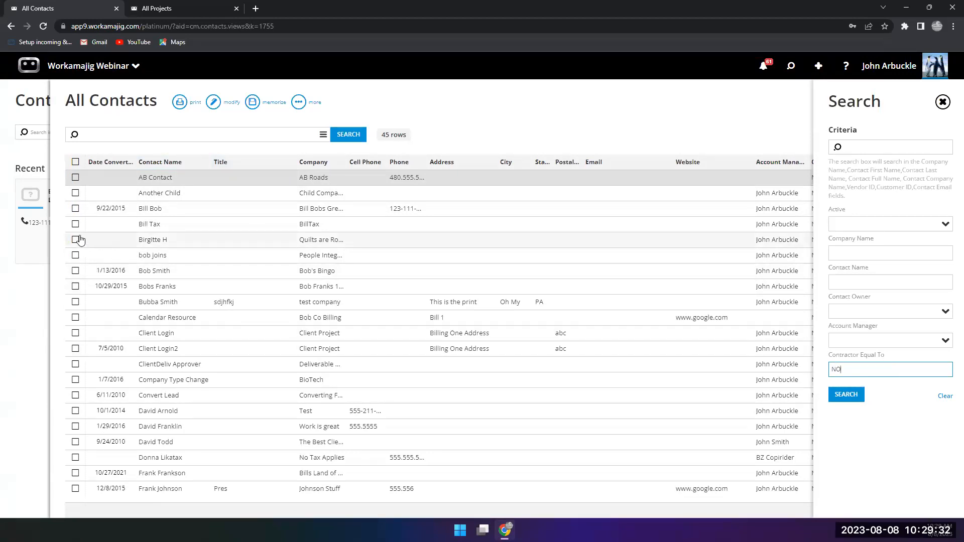
click(146, 145)
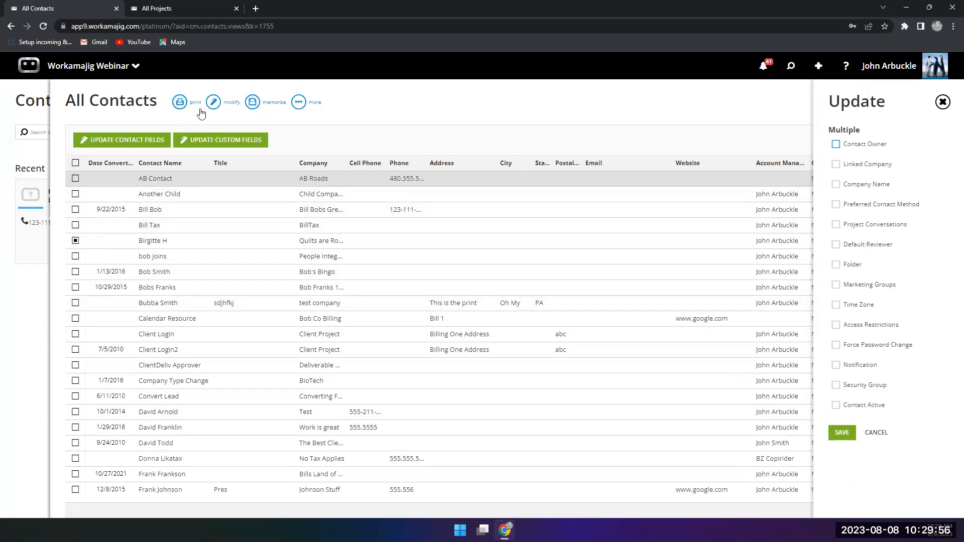
click(213, 103)
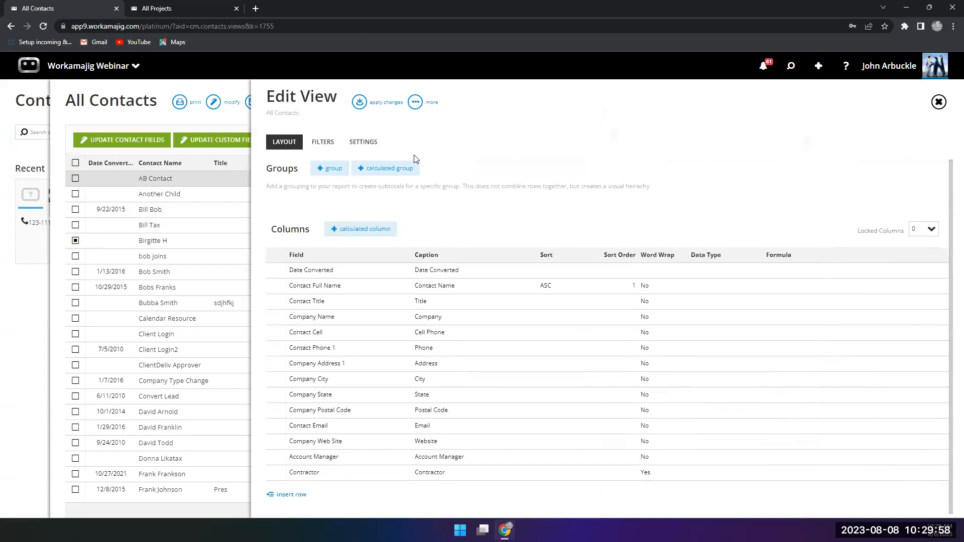
click(369, 151)
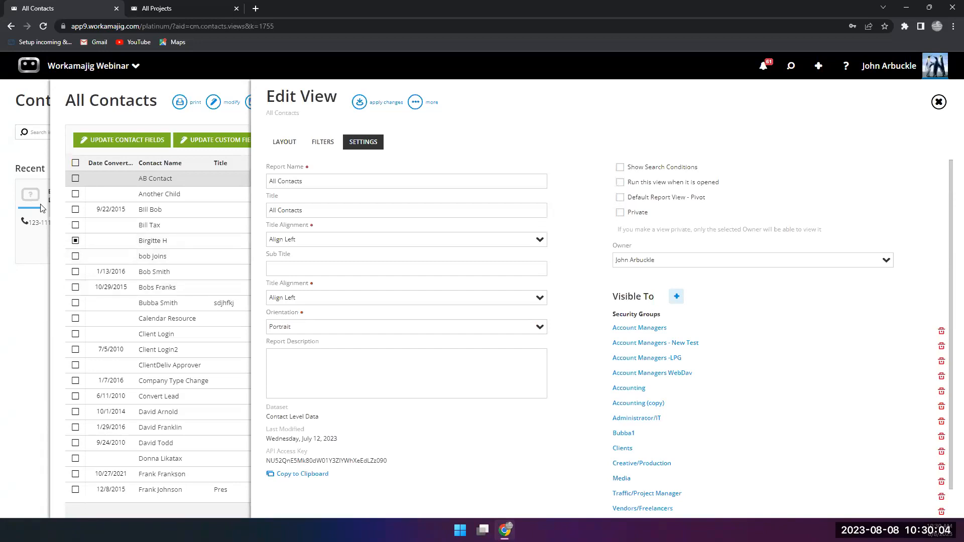
click(217, 317)
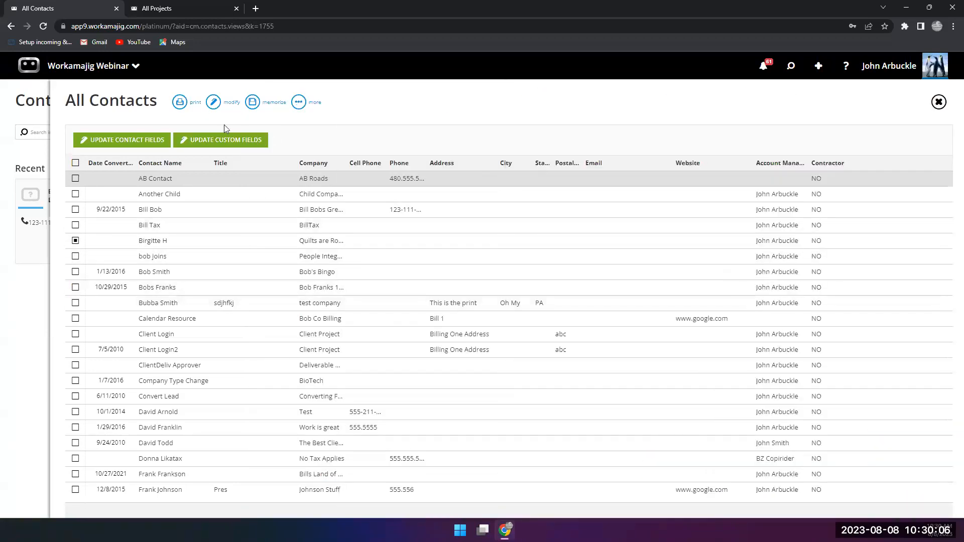
Step: Clear the contact selection, rerun the search and review its criteria
click(75, 162)
click(74, 163)
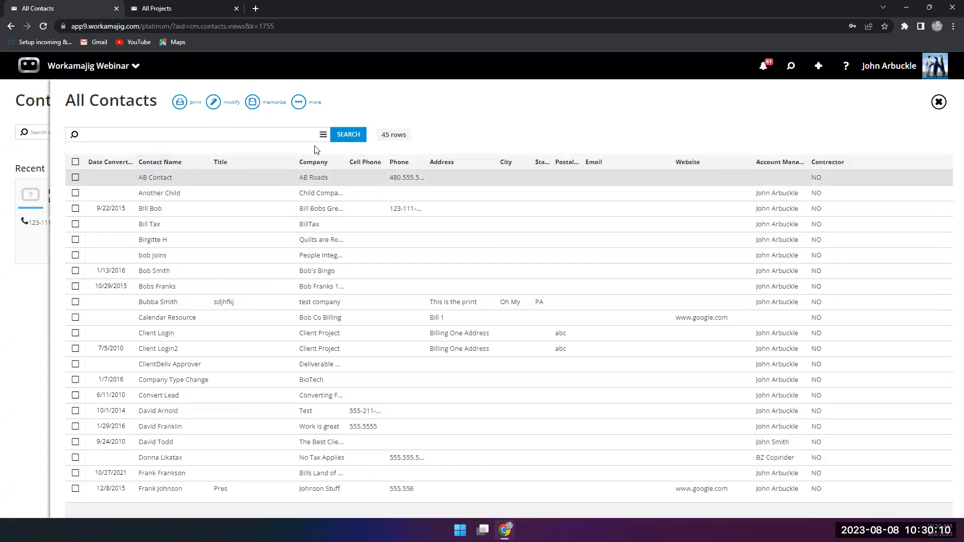
click(351, 134)
click(322, 135)
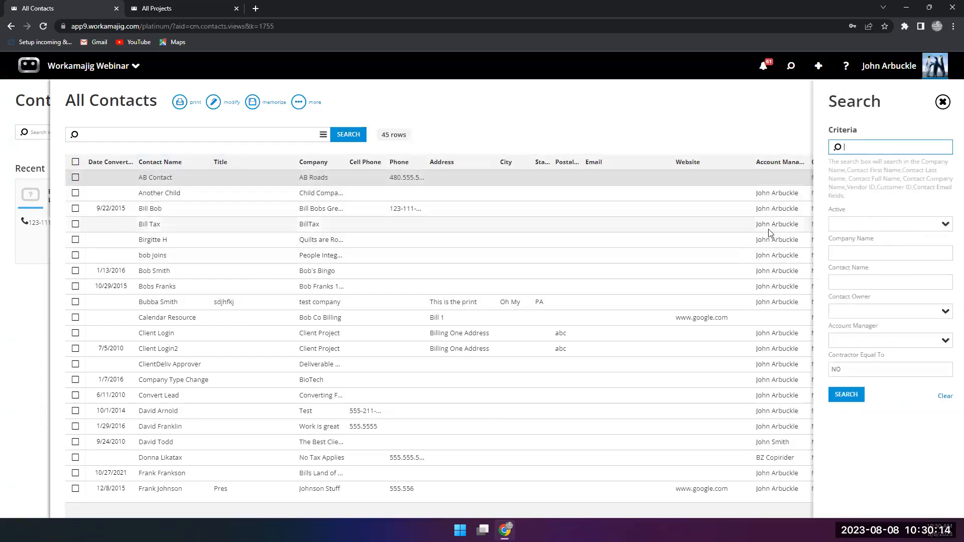
click(520, 150)
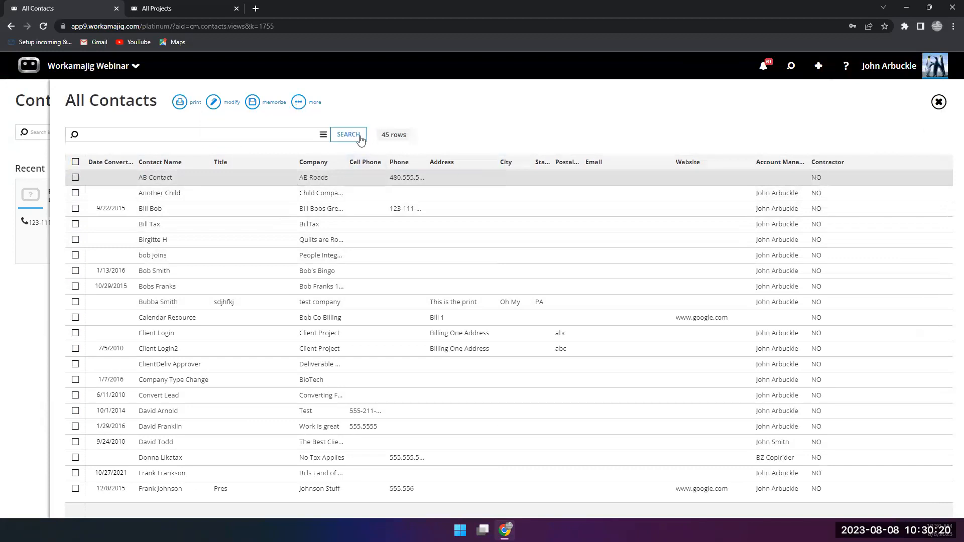
Step: Check the scheduled reports of the All Contacts view and close the list
click(296, 109)
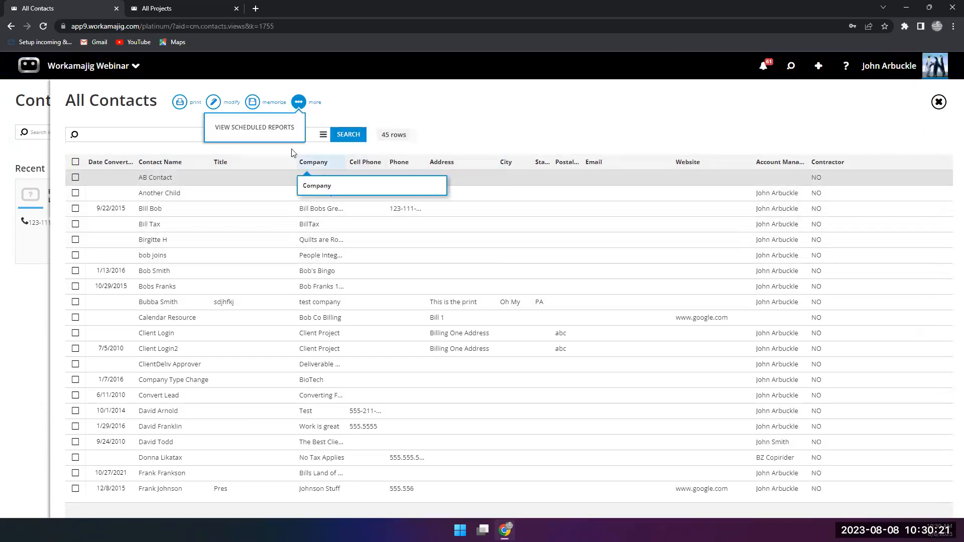
click(260, 128)
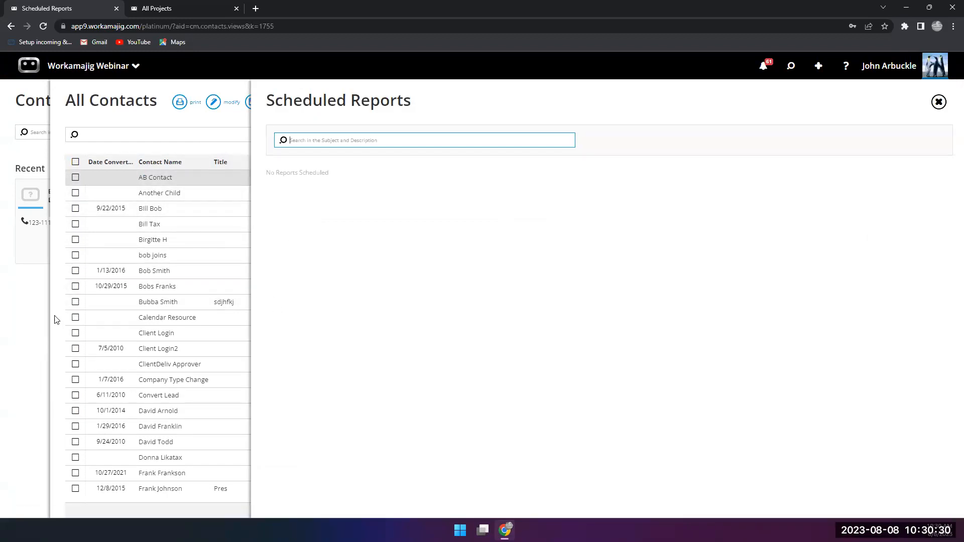
click(56, 319)
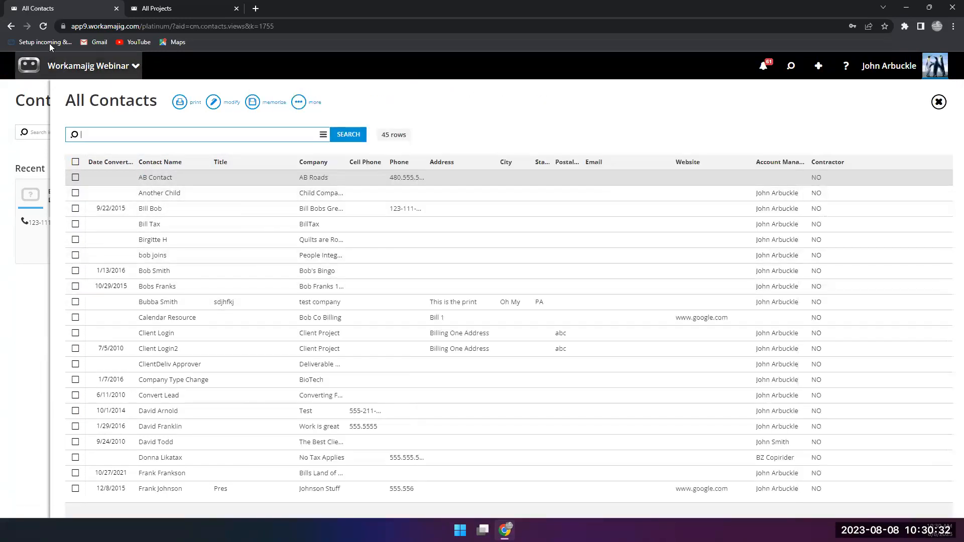
Step: Reload the All Contacts view, run its search, and create a new daily report schedule for it
click(43, 26)
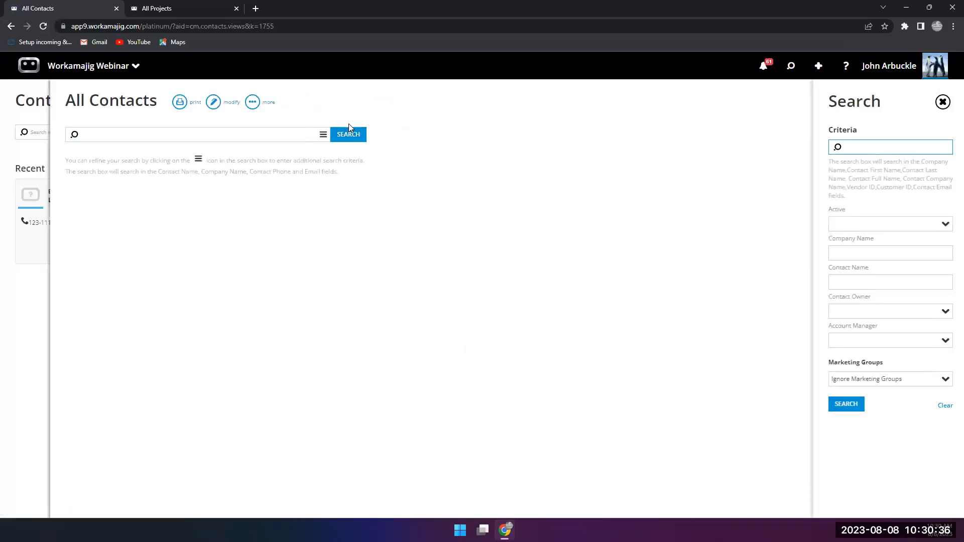
click(347, 138)
click(249, 104)
click(217, 133)
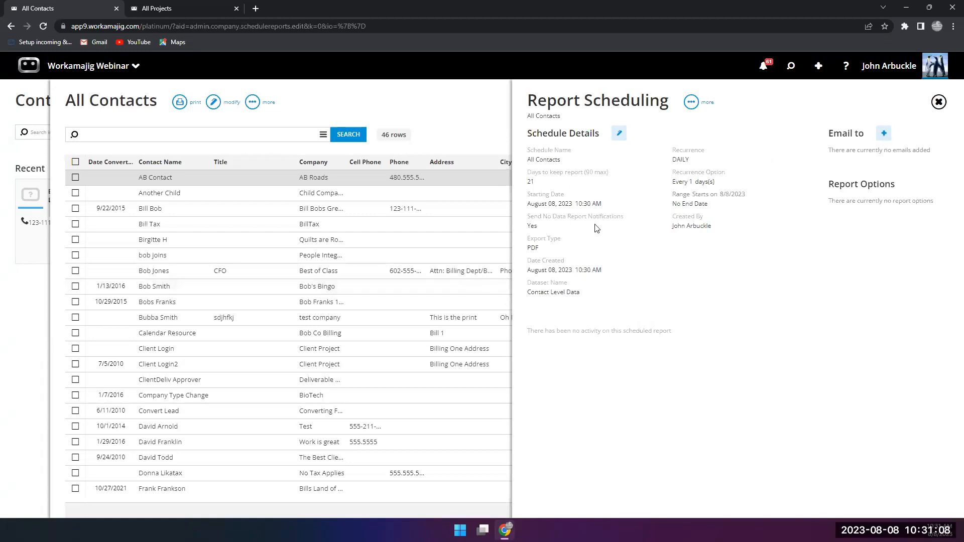
click(409, 101)
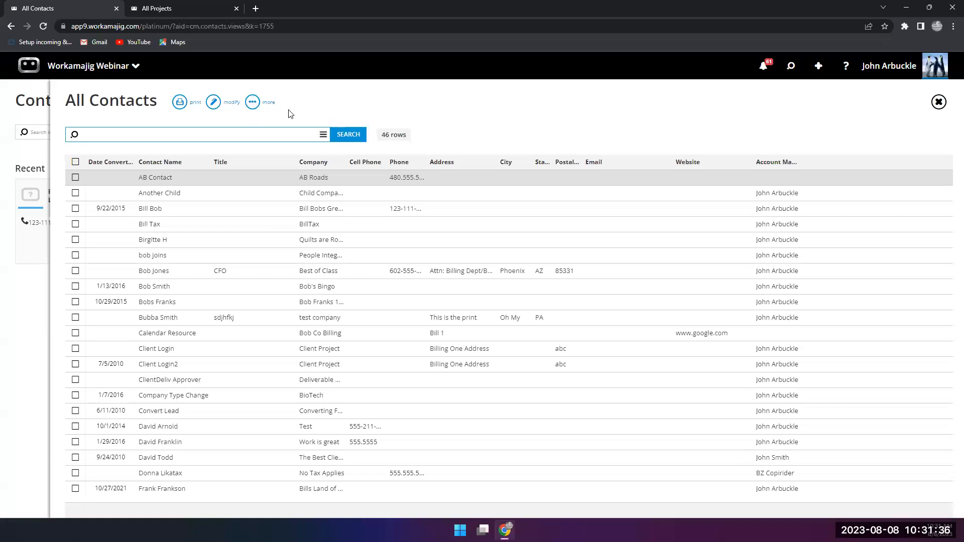
Step: Check the All Contacts view's scheduling options and review its settings down to the API access key
click(252, 103)
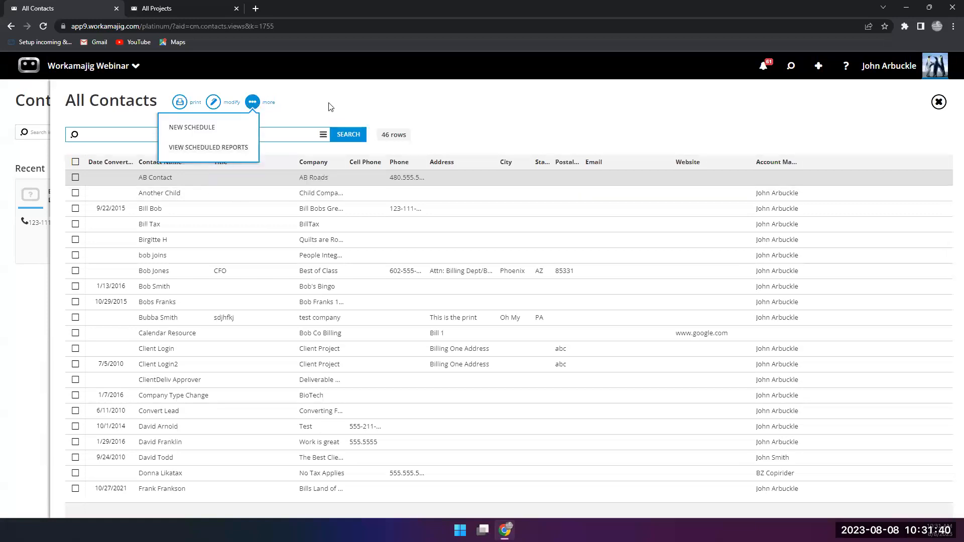
click(223, 108)
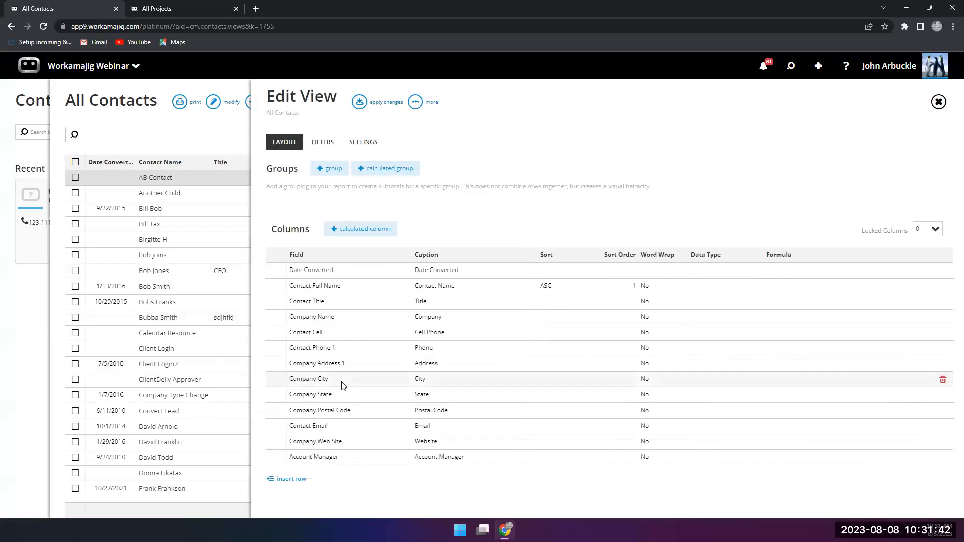
click(363, 142)
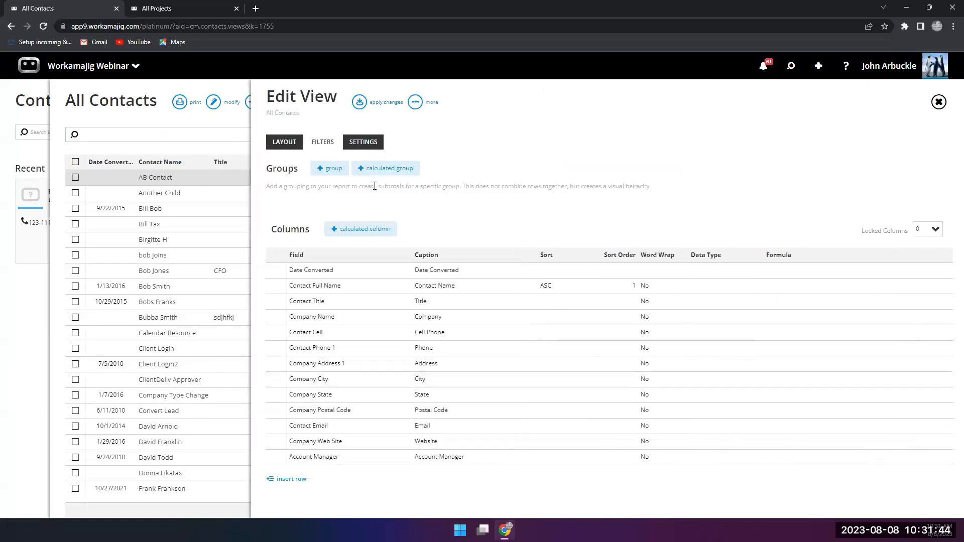
scroll(331, 345, down, 1)
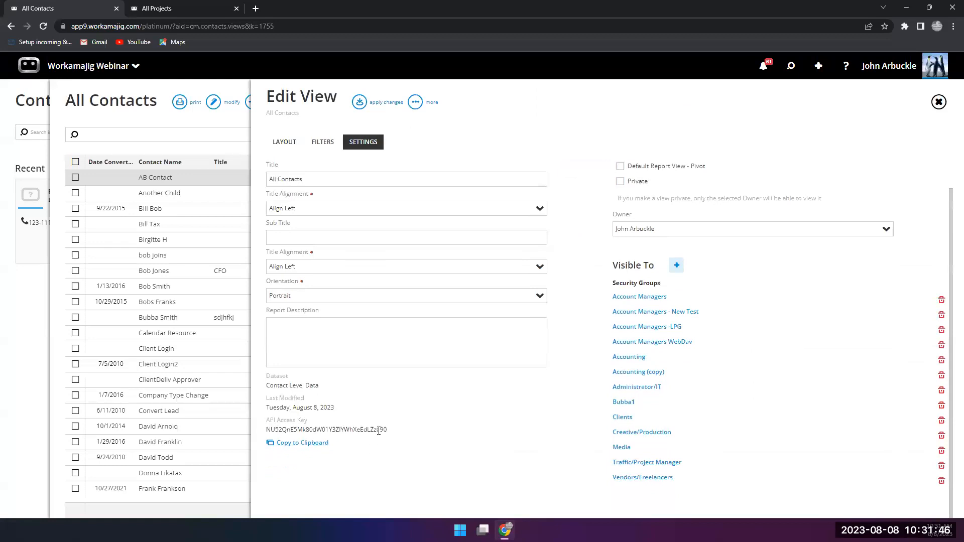